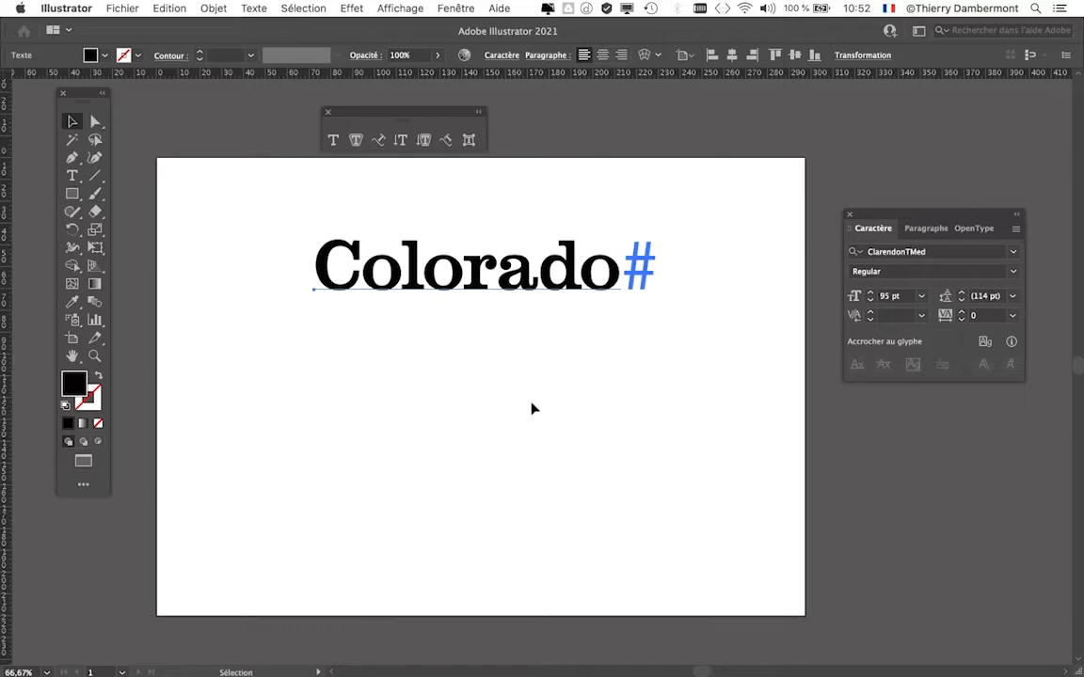
Duplicate the Colorado text straight below the original and position the copy in the lower half of the artboard.
left_click(71, 124)
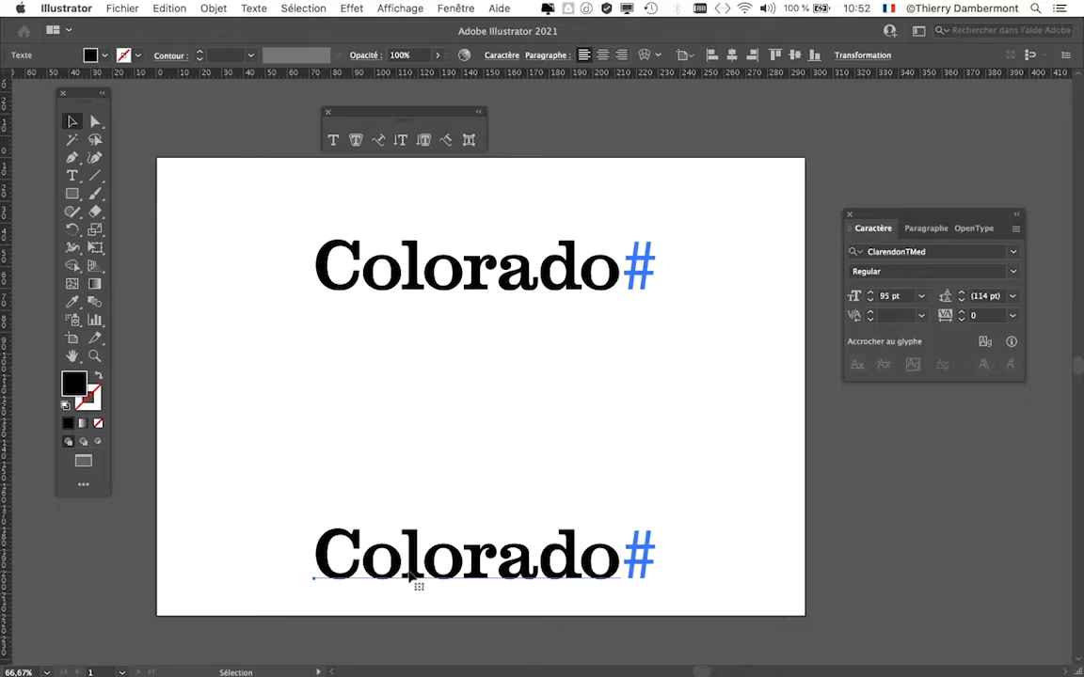
left_click_drag(403, 572, 403, 507)
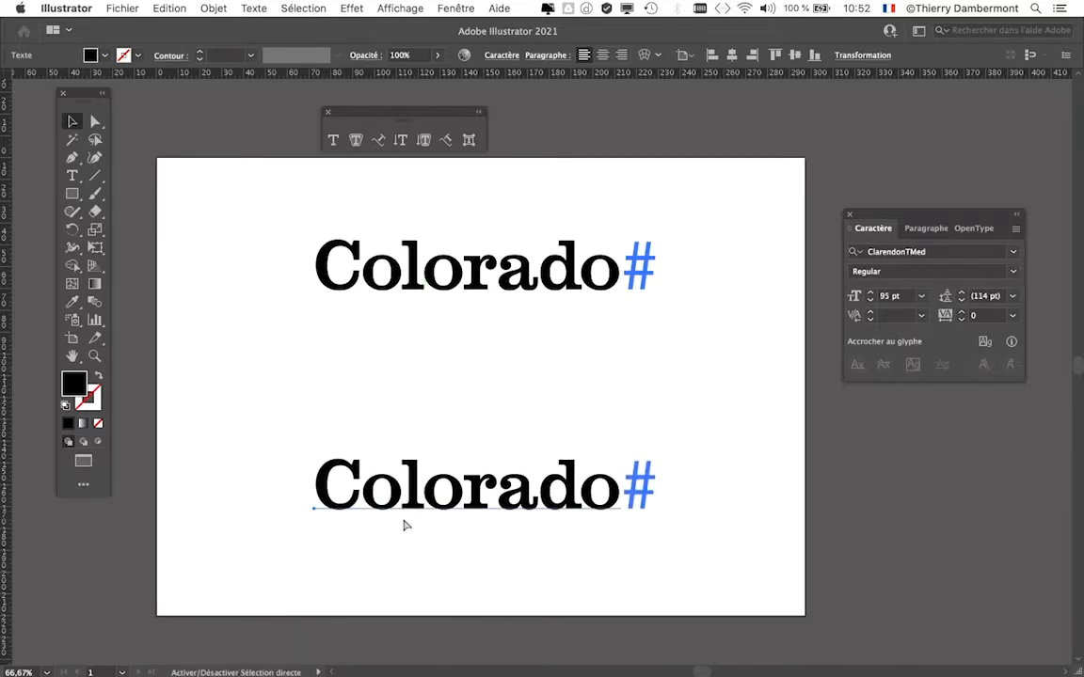
left_click_drag(534, 513, 513, 472)
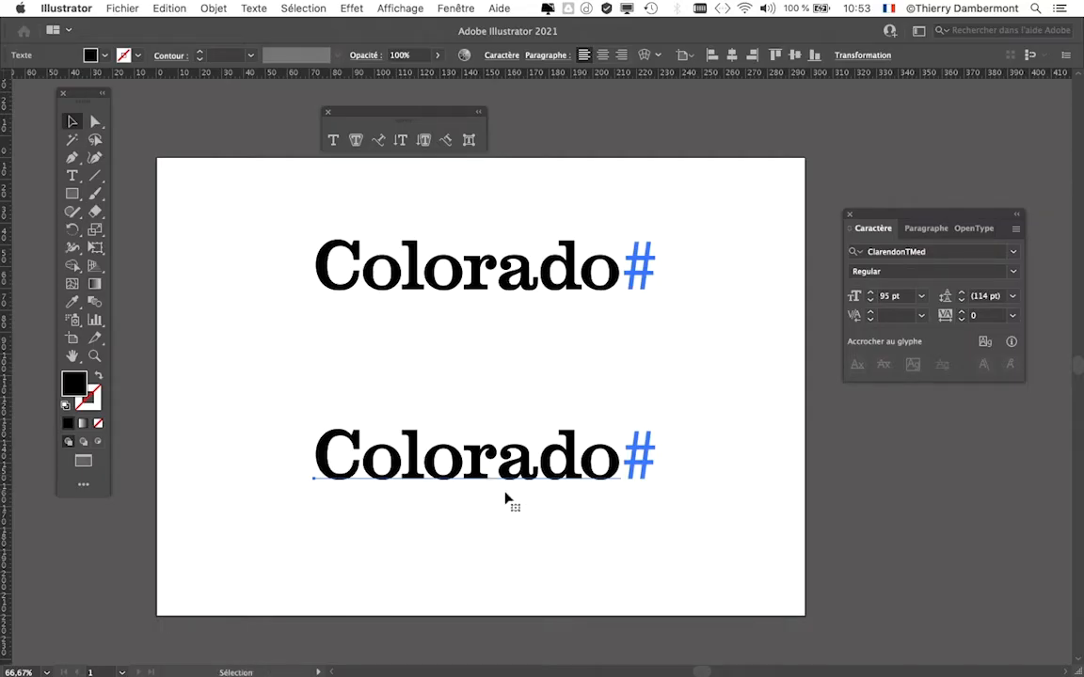
Move the Character panel away from the artwork and convert the lower Colorado text to outlines.
key("super+1")
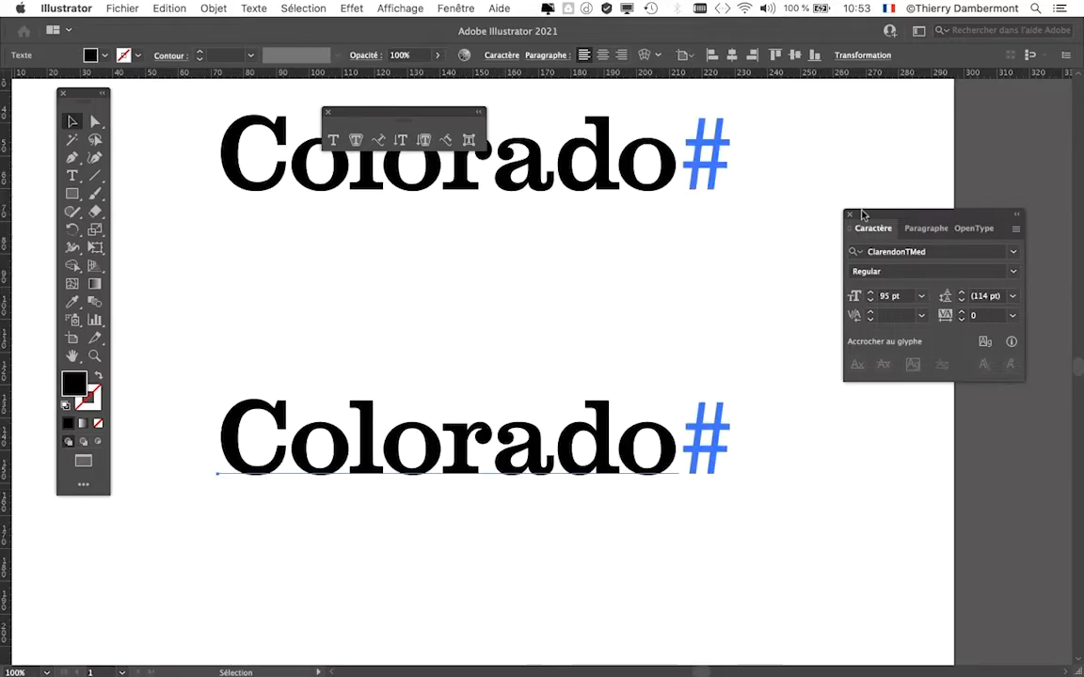
left_click_drag(863, 216, 972, 196)
left_click_drag(645, 372, 704, 349)
left_click(573, 472)
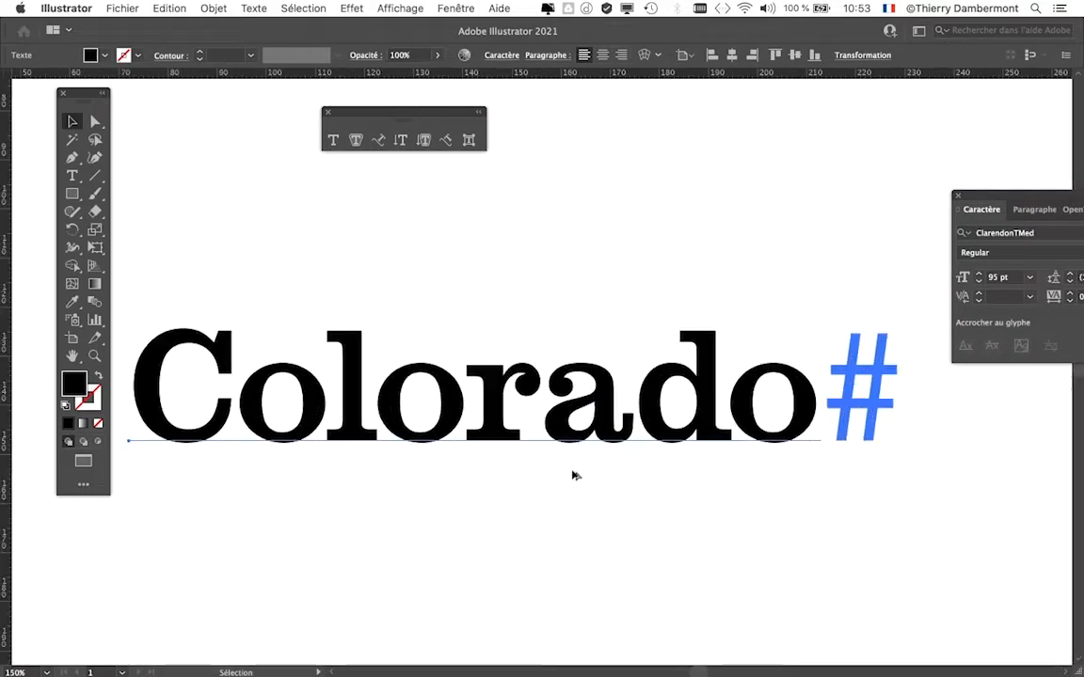
left_click_drag(578, 477, 601, 477)
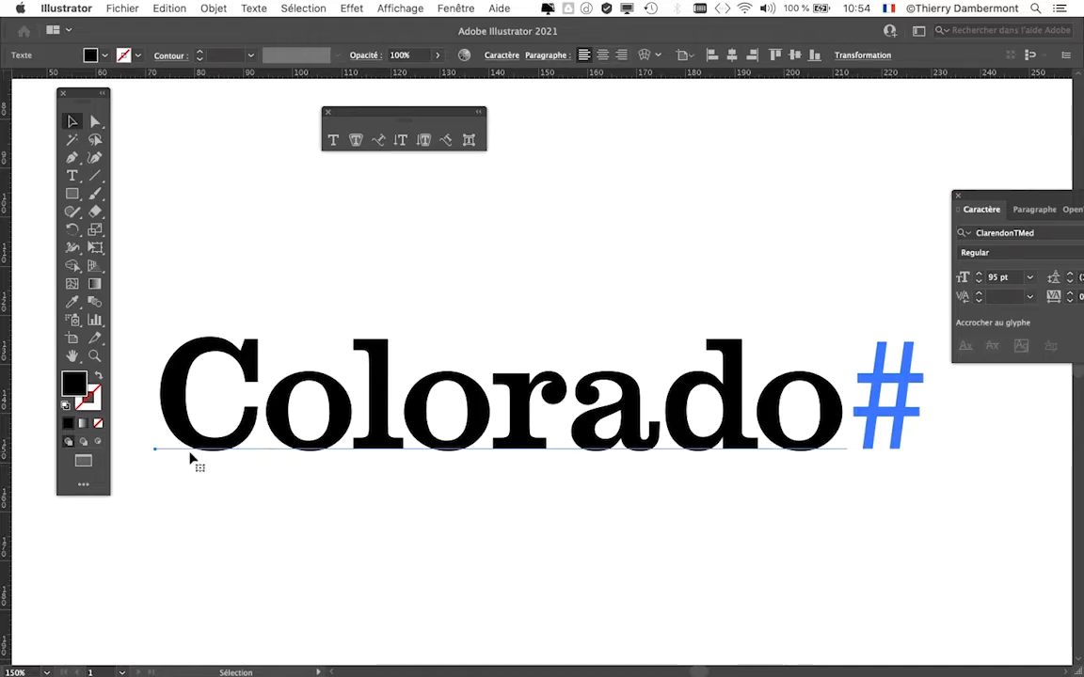
left_click(240, 9)
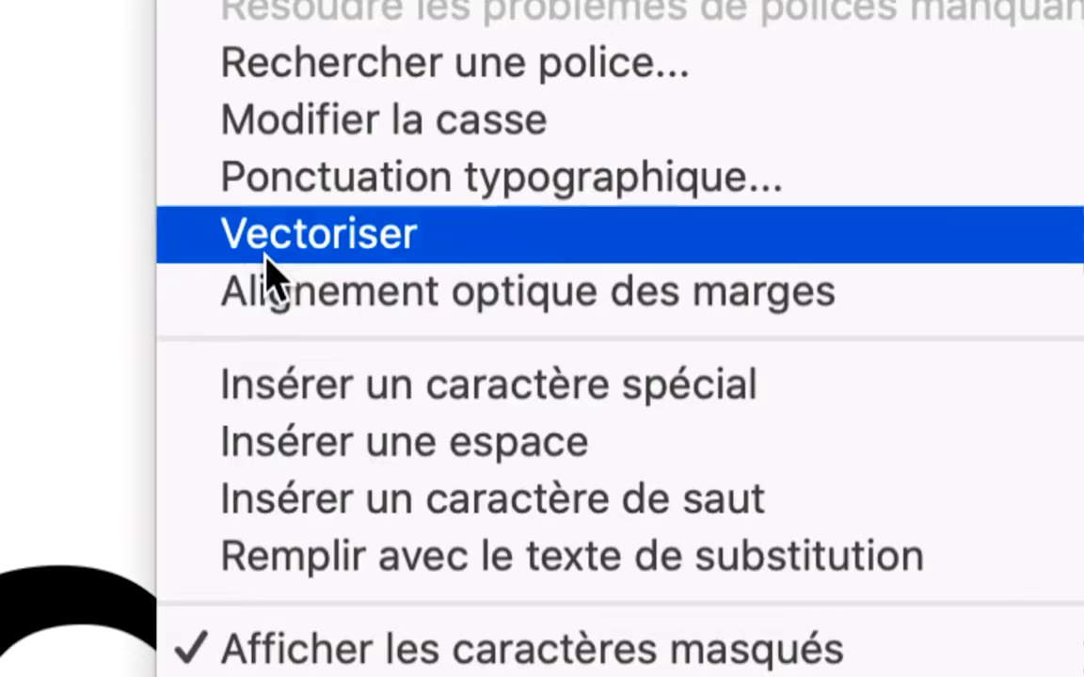
left_click(173, 266)
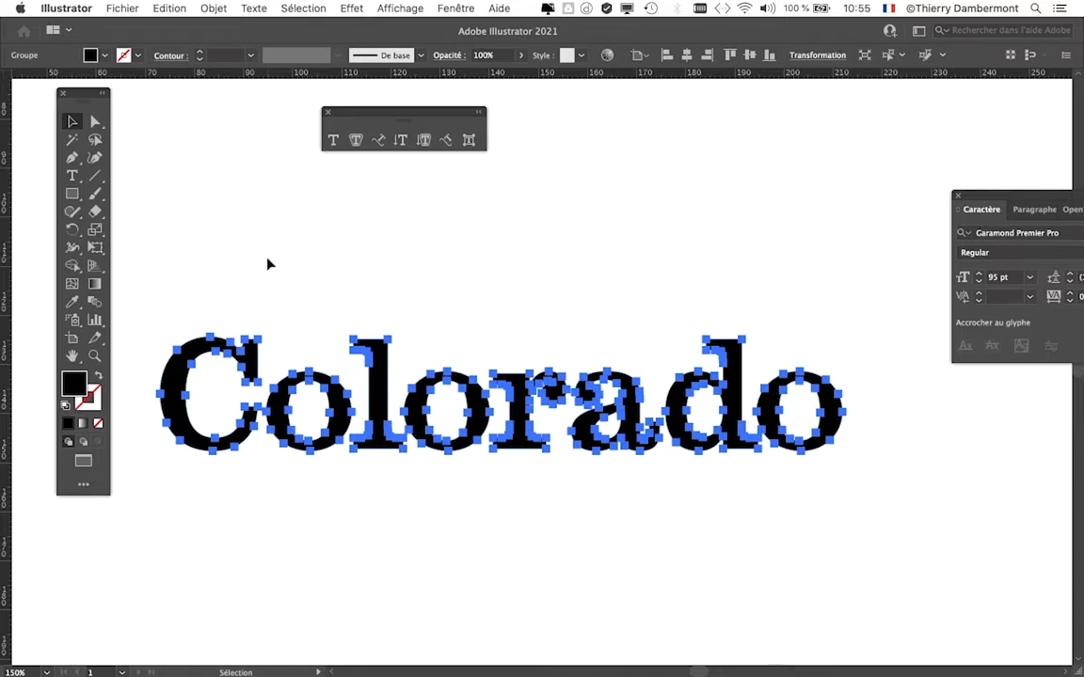
Show both Colorado words together and display the artwork in outline mode.
scroll(456, 357, "down", 2)
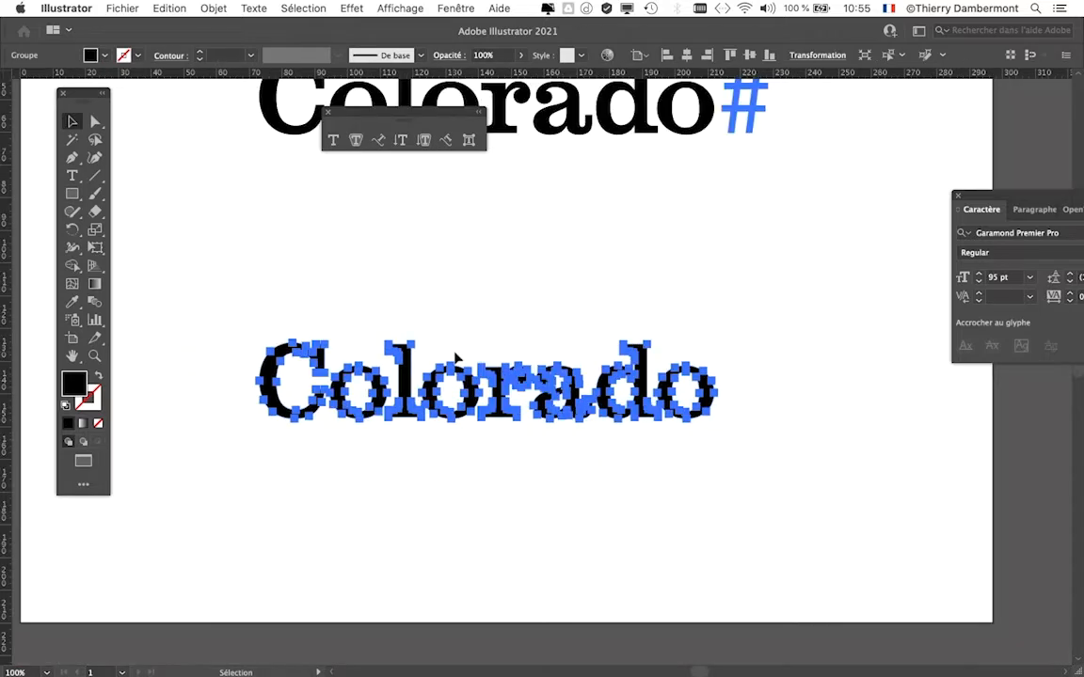
key("space")
left_click_drag(491, 288, 485, 399)
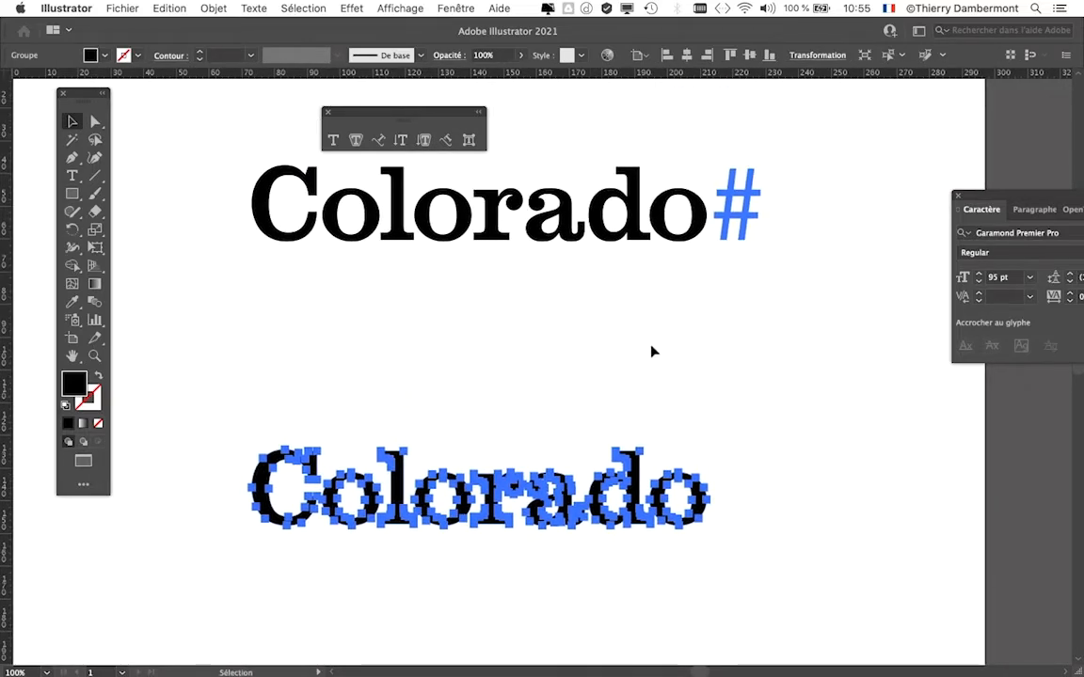
key("a")
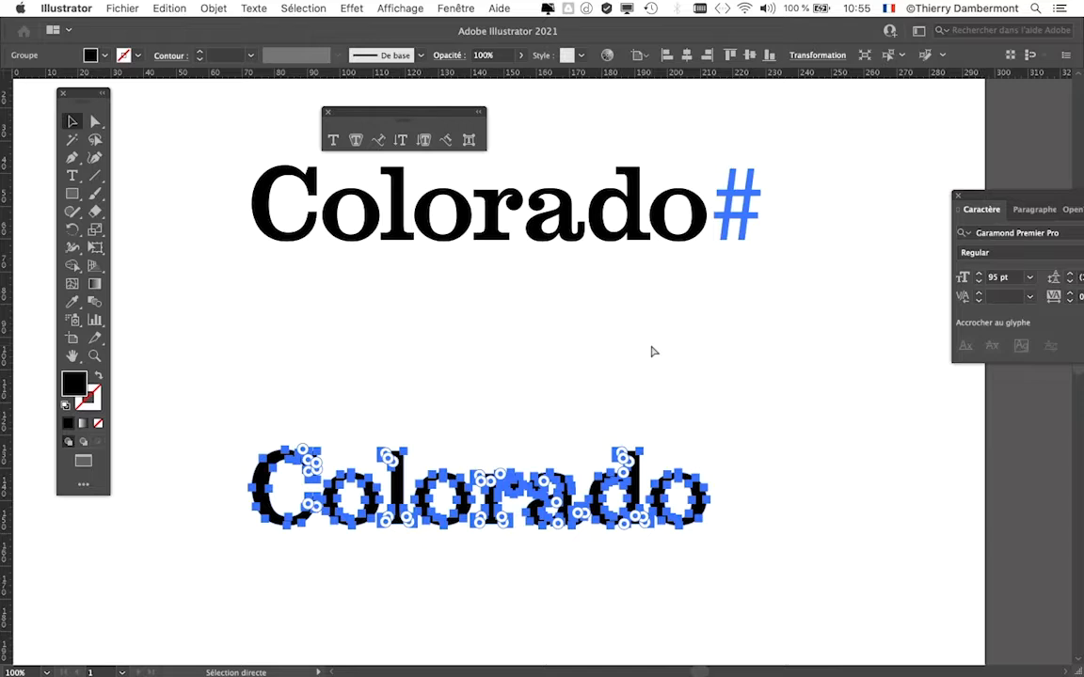
key("super+y")
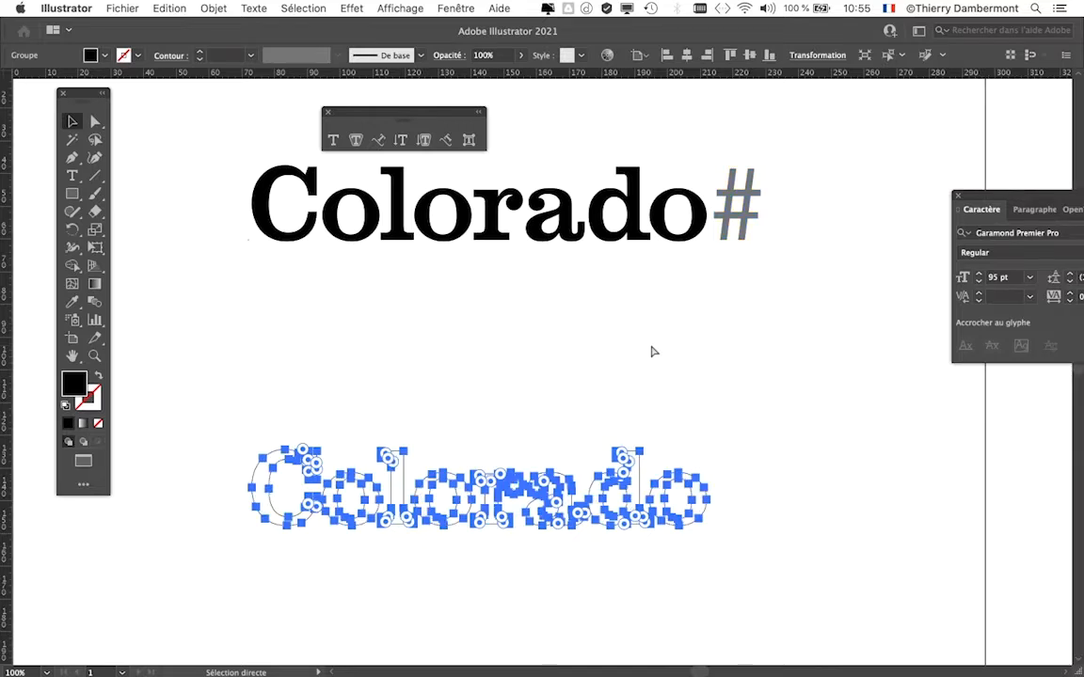
Examine the anchor points of the vectorized lower Colorado and compare them with the live text above.
key("v")
scroll(622, 477, "up", 1)
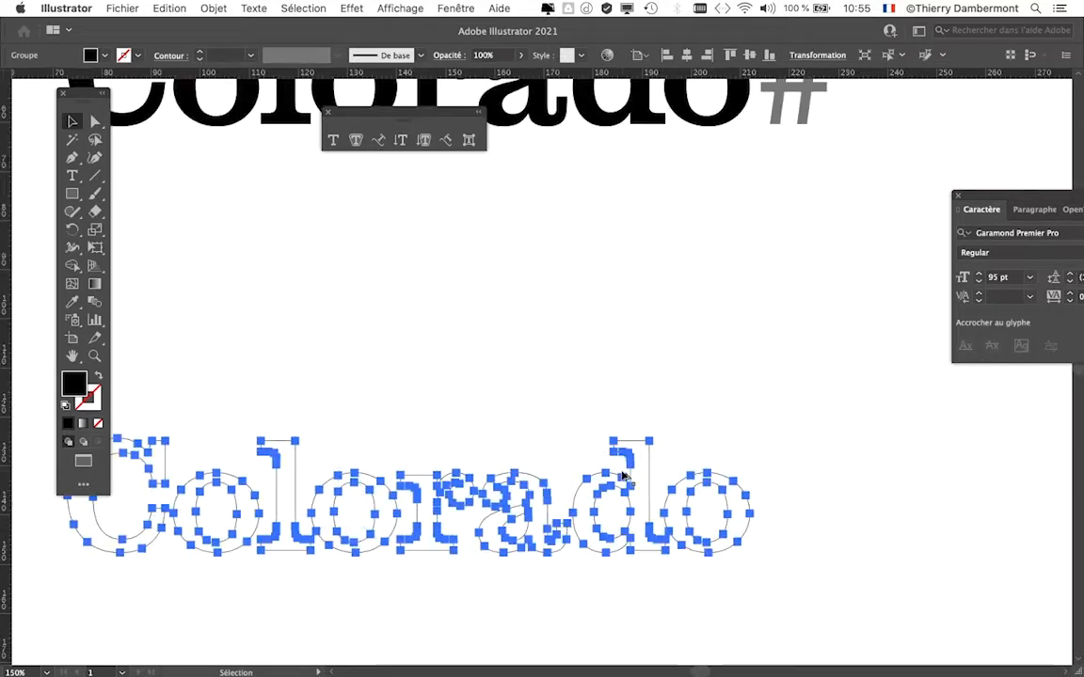
scroll(623, 477, "up", 4)
scroll(623, 477, "down", 3)
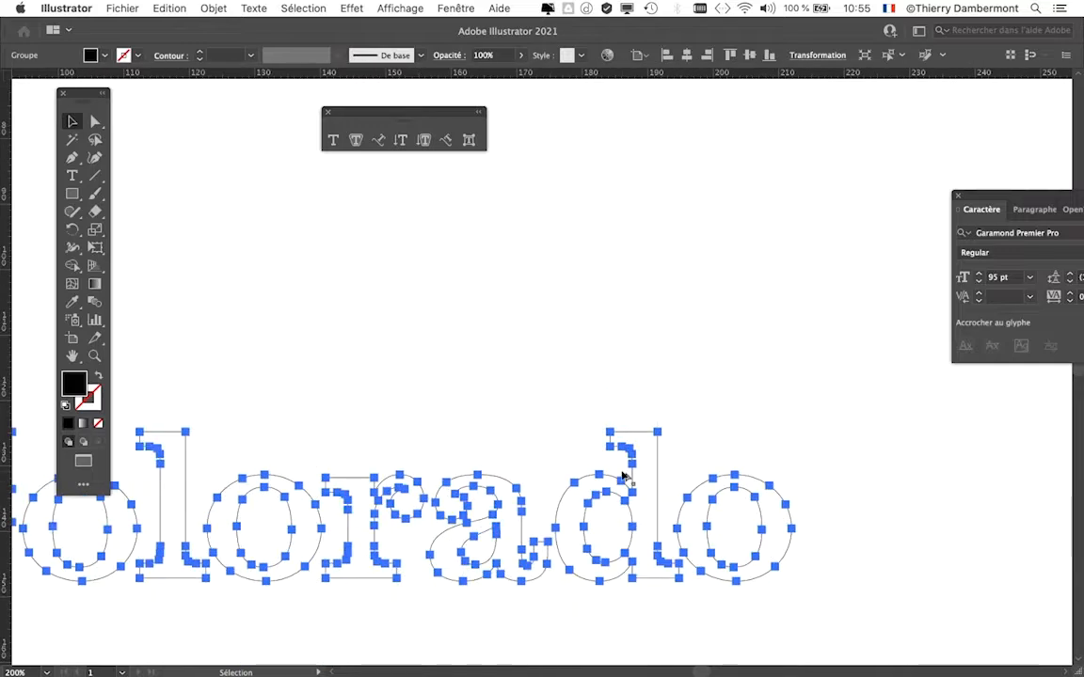
scroll(622, 477, "down", 2)
left_click_drag(607, 324, 598, 491)
scroll(599, 390, "up", 1)
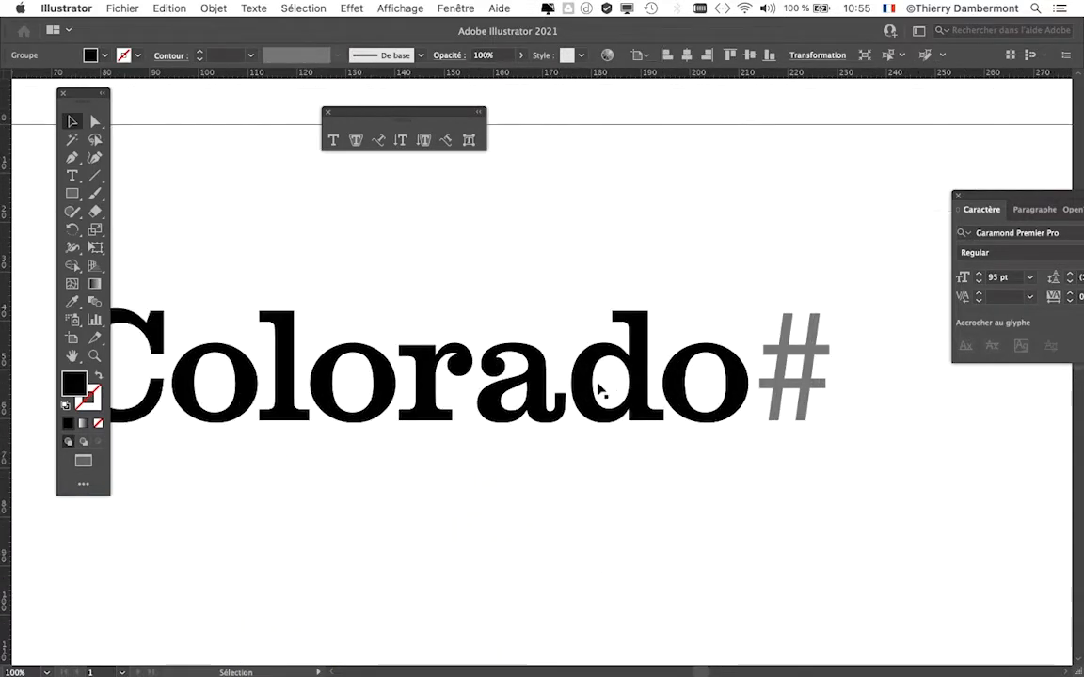
scroll(598, 389, "up", 3)
Try editing the upper Colorado text by selecting its "a" and inserting "ea" before the final "o", and remove the added letters.
key("t")
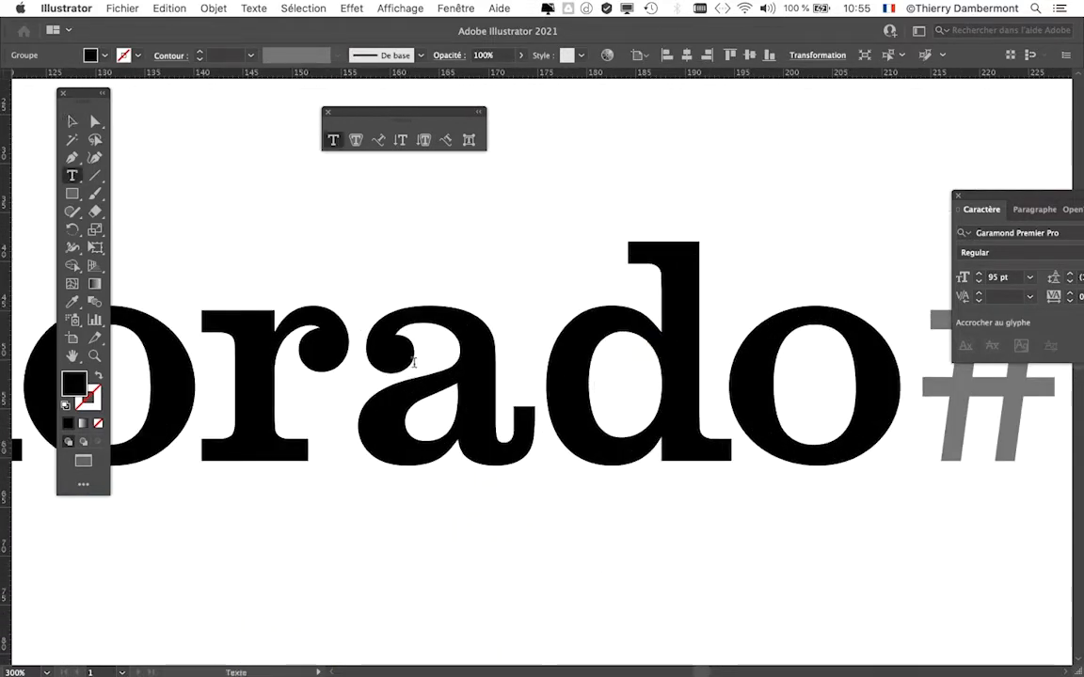
left_click_drag(355, 348, 537, 376)
scroll(649, 418, "down", 1)
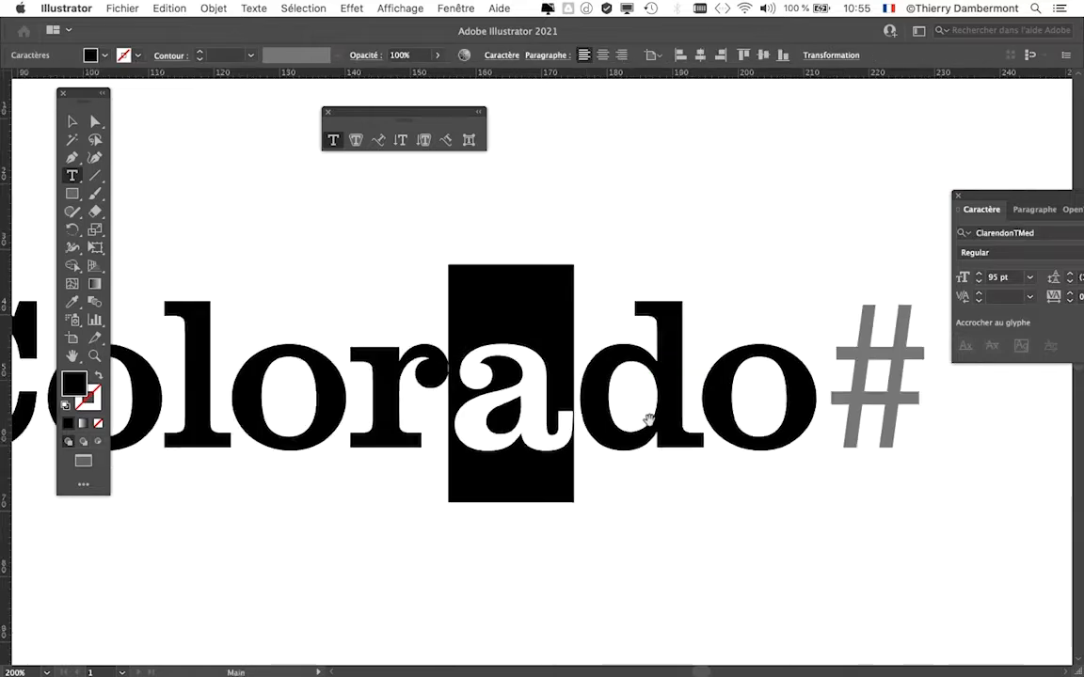
scroll(650, 418, "down", 1)
left_click(684, 422)
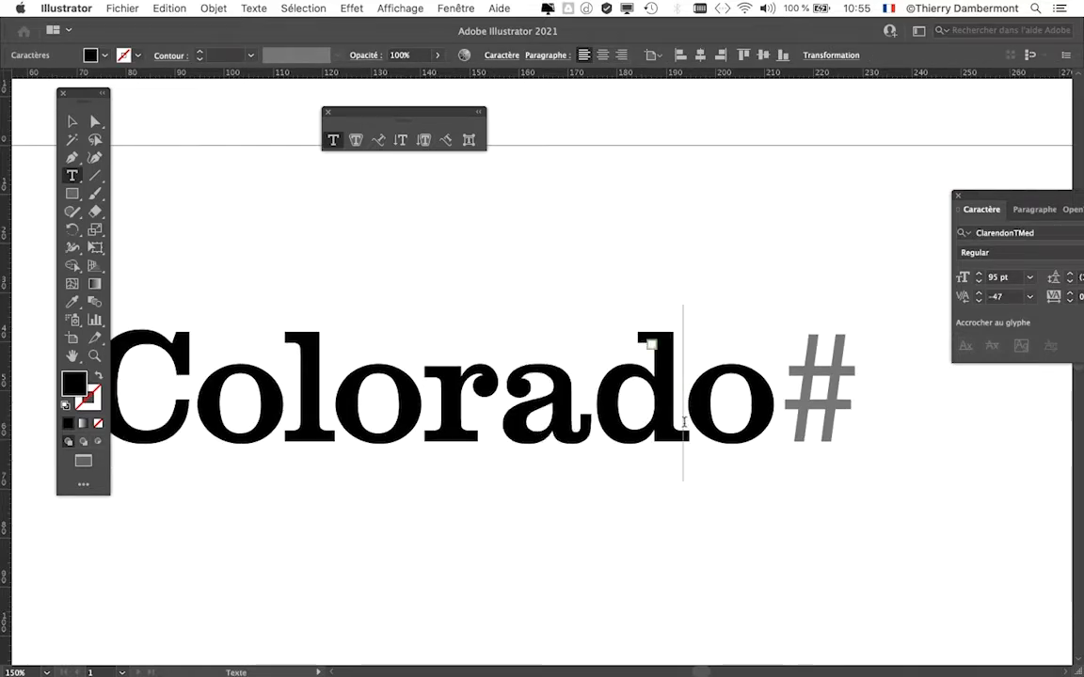
type("e")
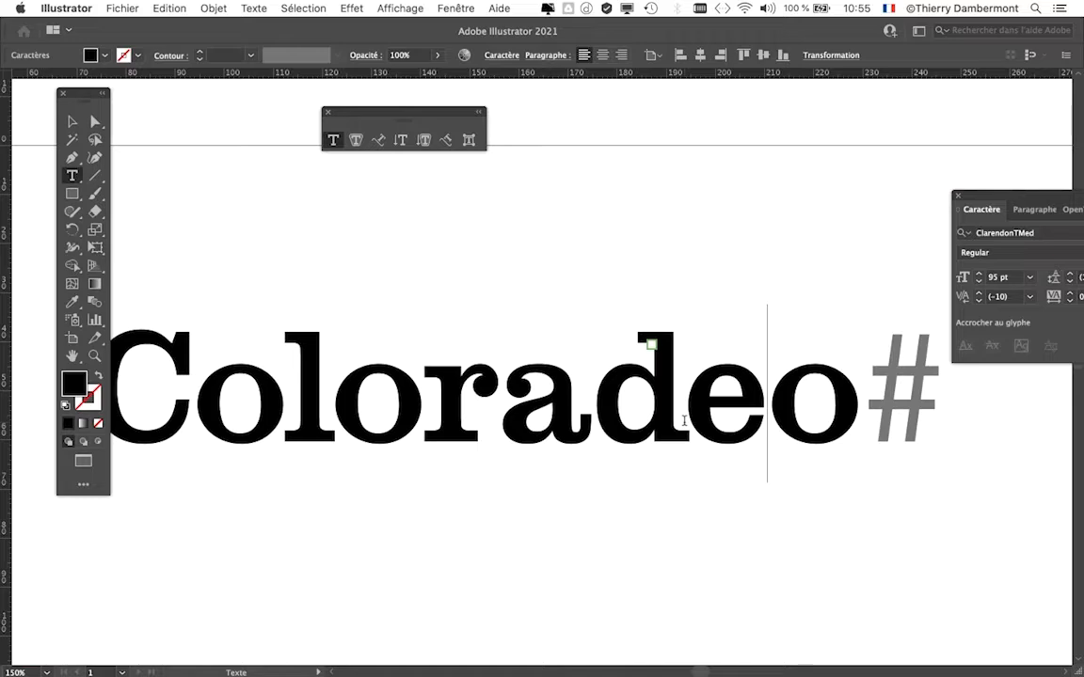
type("a")
scroll(684, 422, "down", 1)
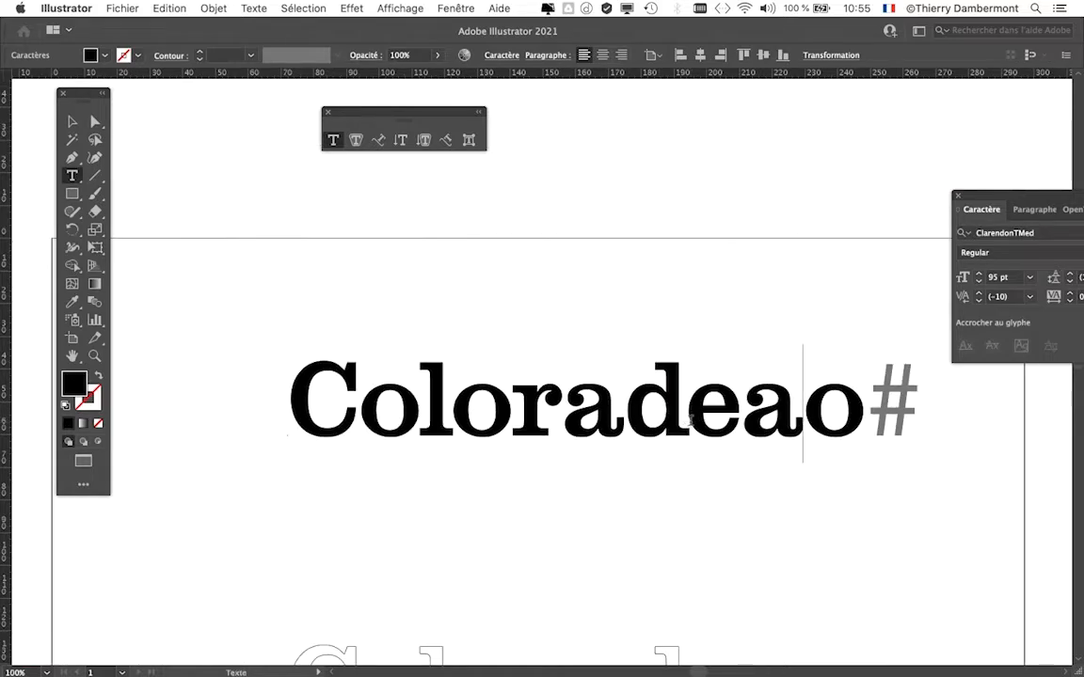
key("BackSpace")
key("BackSpace")
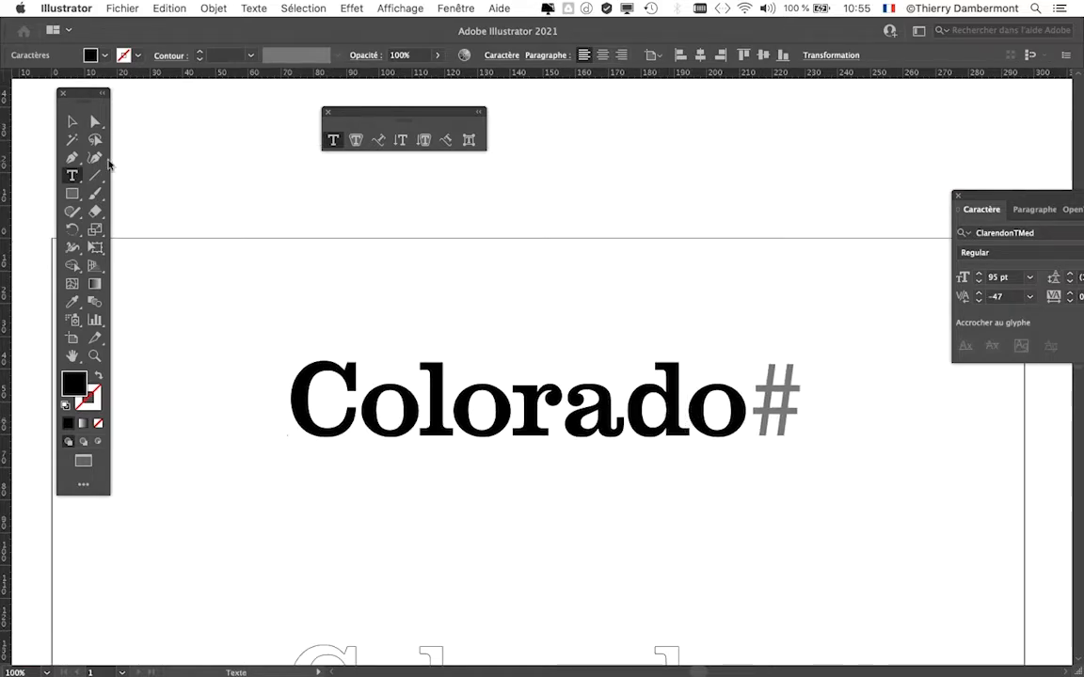
key("Escape")
Examine the contours of the lower Colorado up close and return the display to preview mode.
scroll(561, 466, "down", 2)
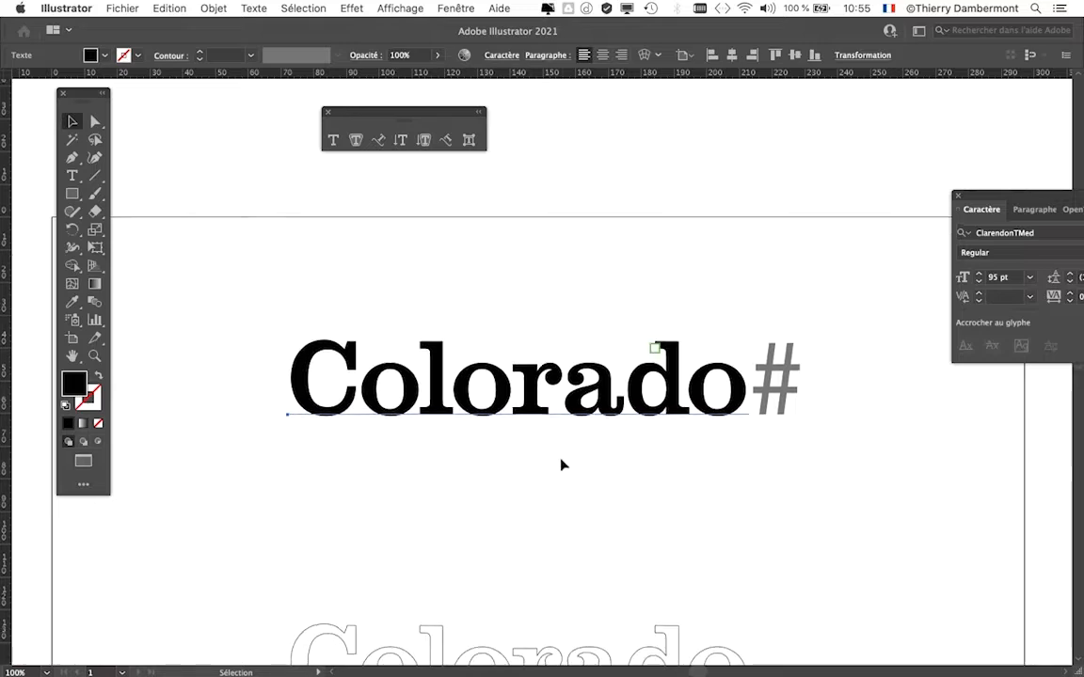
scroll(562, 465, "down", 10)
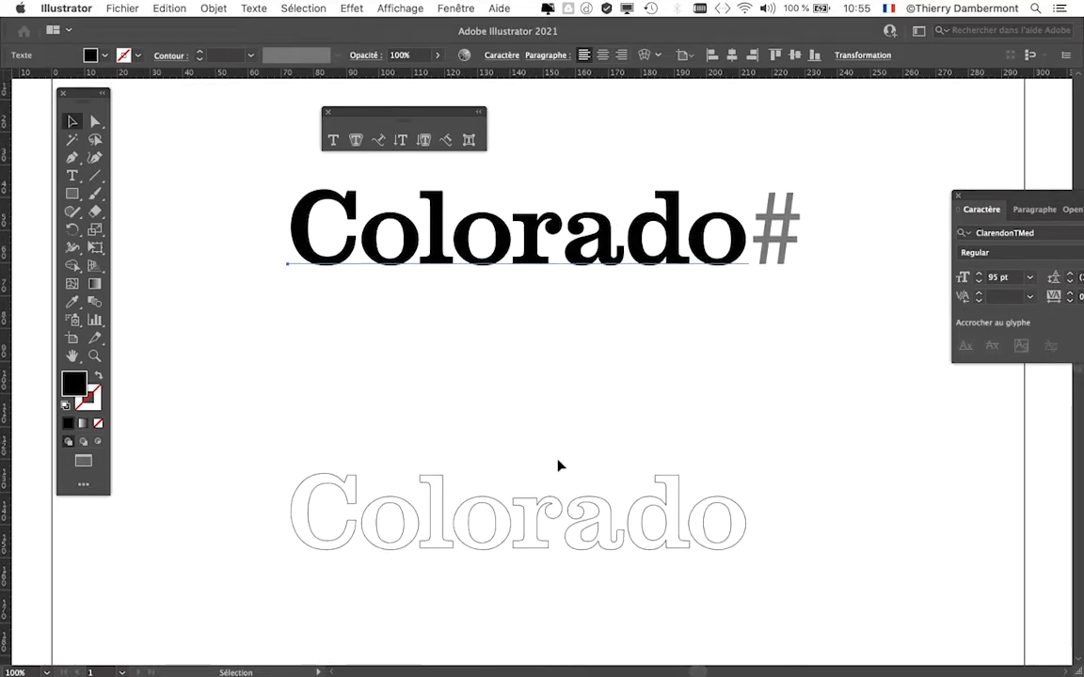
scroll(549, 568, "up", 2)
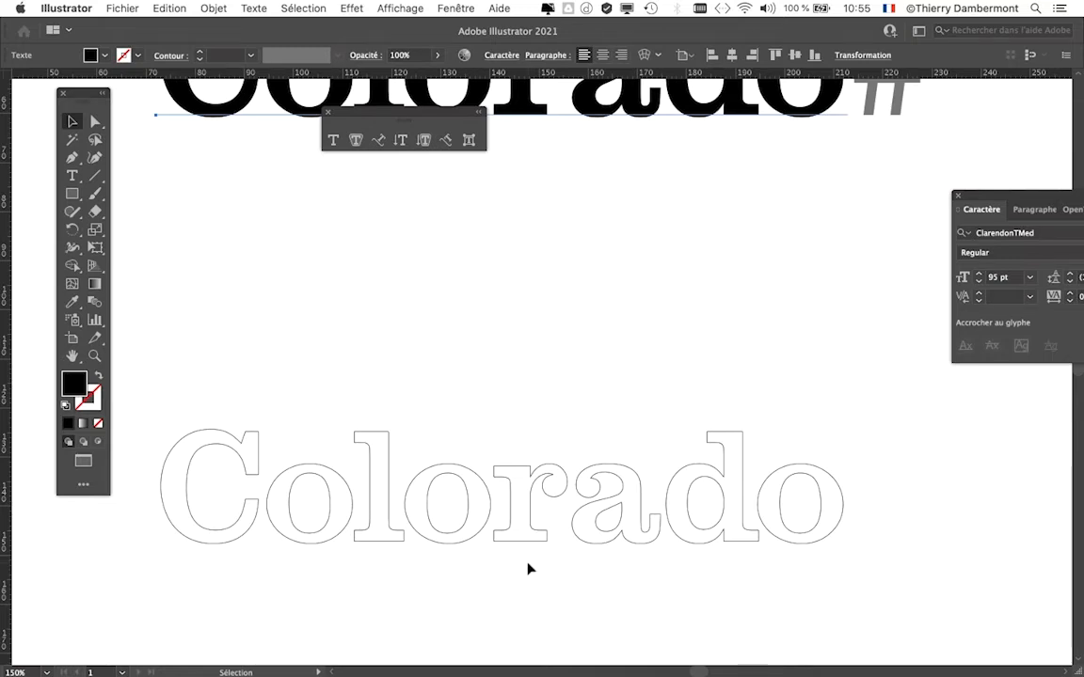
left_click_drag(528, 568, 552, 482)
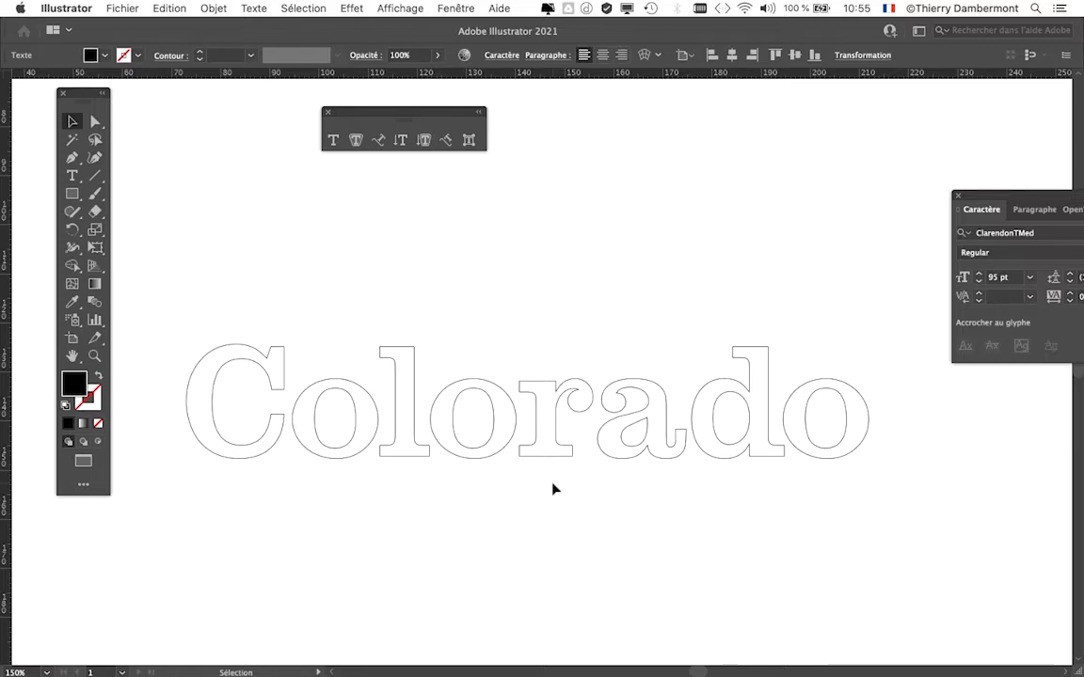
key("a")
key("super+y")
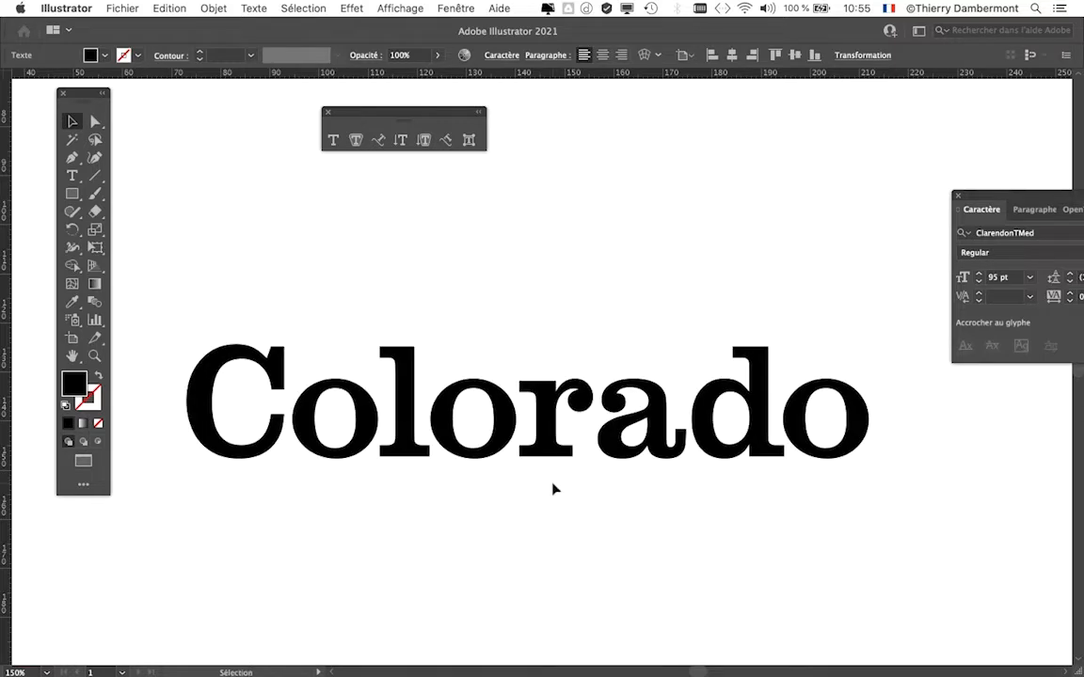
Deselect the text and move the floating type tools panel away from the two Colorado words.
key("super+minus")
key("super+minus")
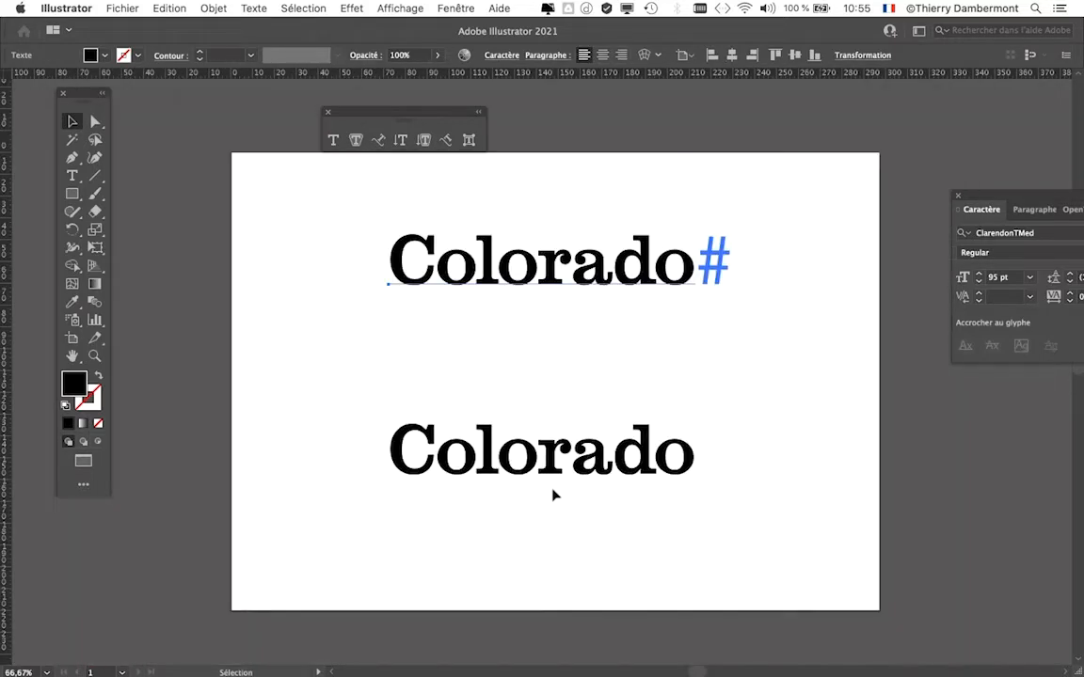
left_click(527, 355)
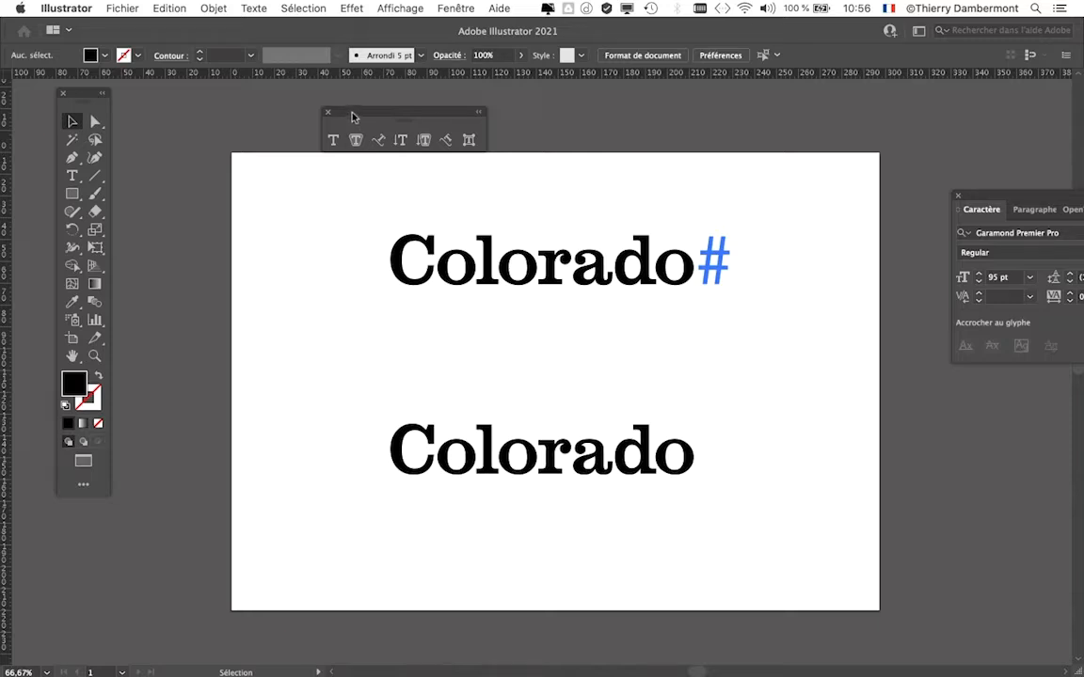
left_click_drag(352, 117, 174, 106)
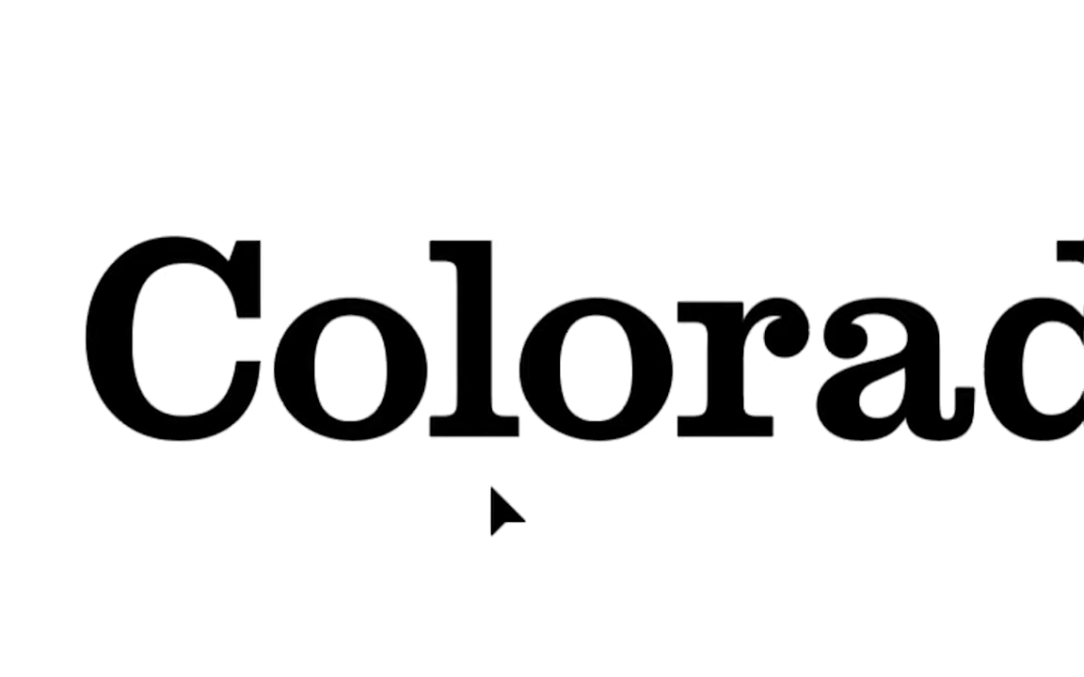
Select the vectorized Colorado, examine the anchor points of its letters up close, and leave it deselected.
key("ctrl+shift+o")
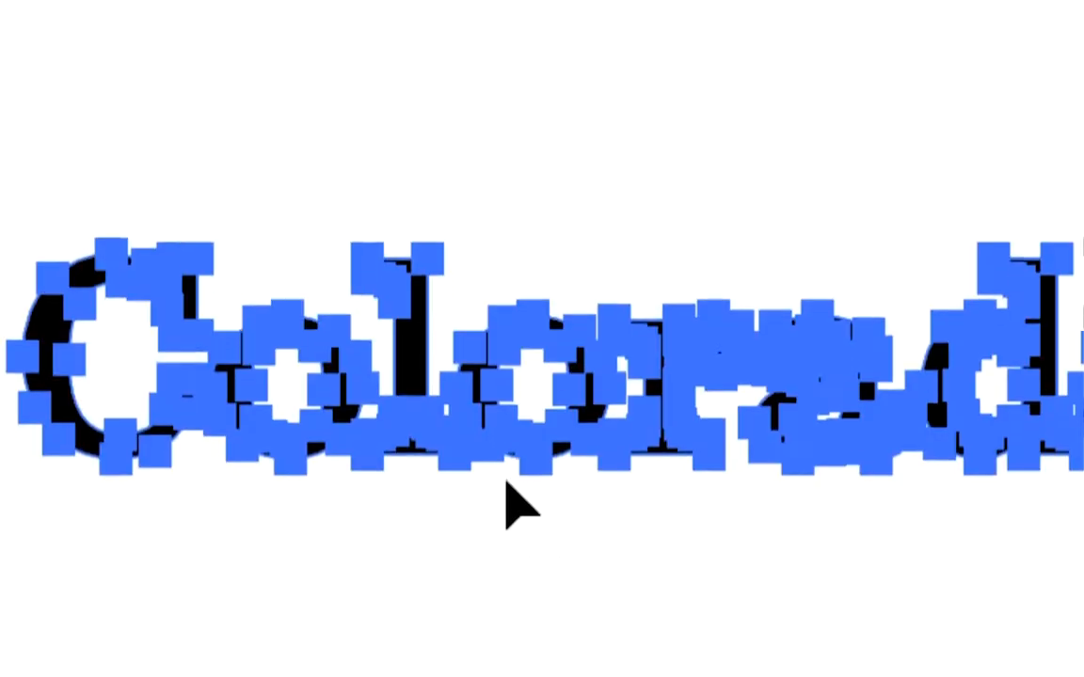
left_click(506, 481)
scroll(536, 479, "right", 2)
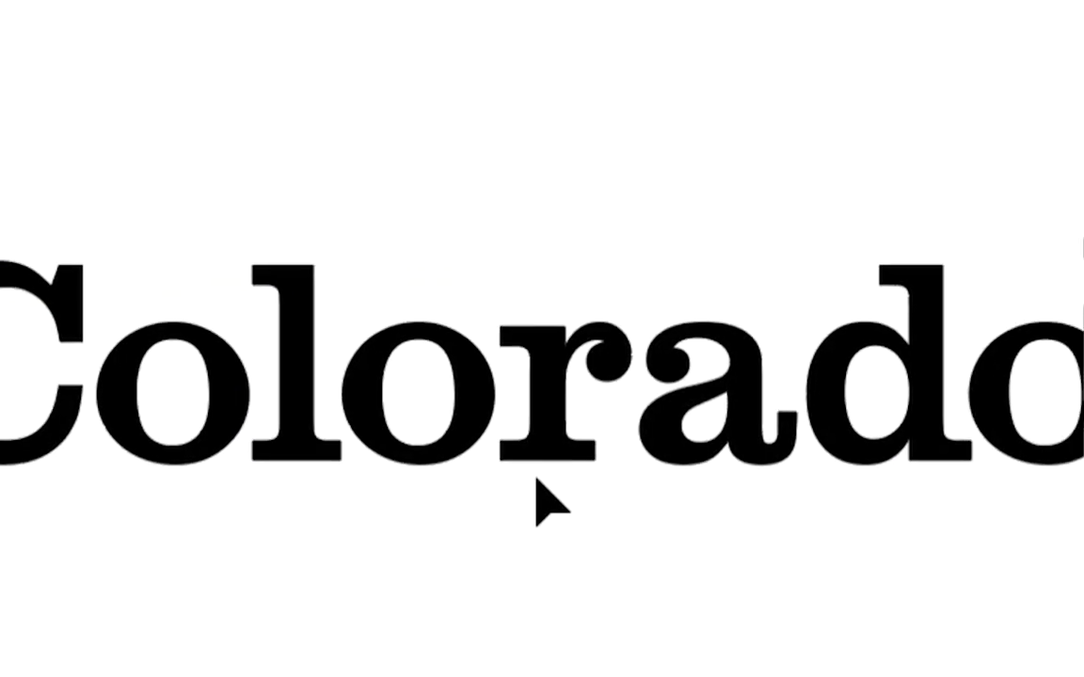
scroll(536, 475, "up", 3)
left_click(535, 472)
scroll(536, 482, "down", 1)
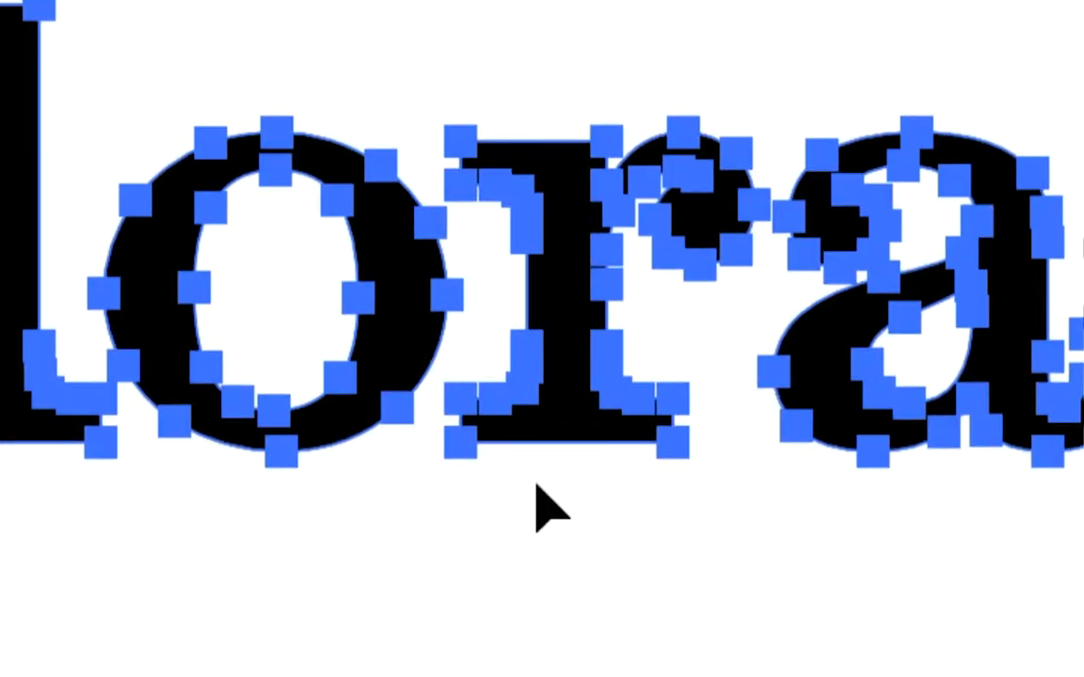
left_click(536, 484)
scroll(537, 483, "down", 3)
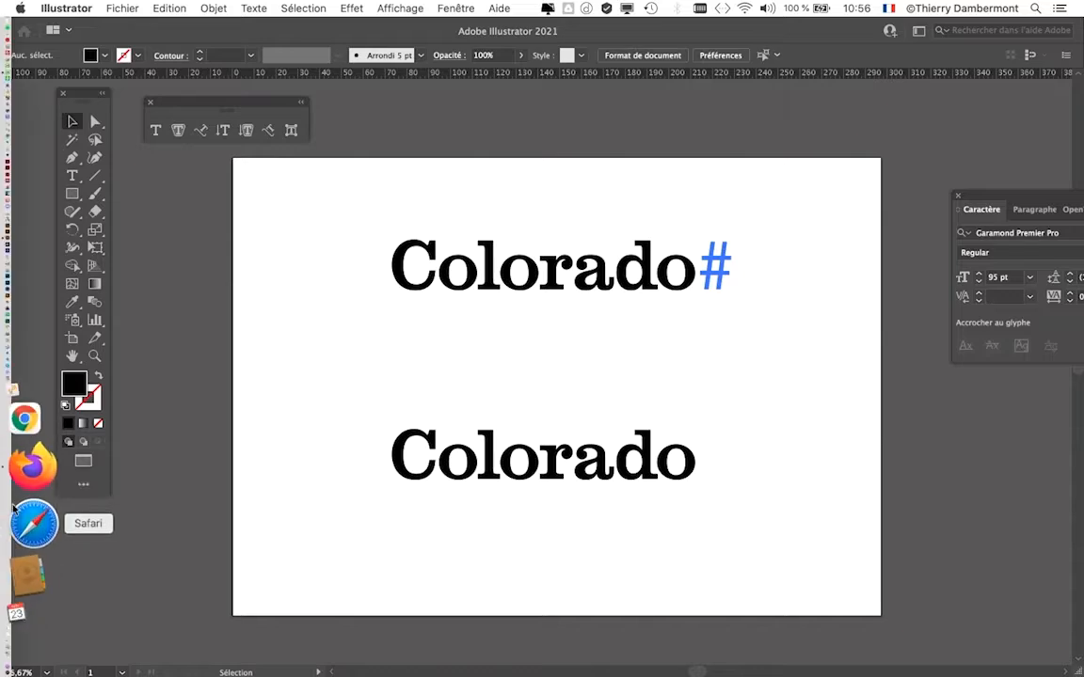
Switch to Firefox and run a Google image search for "logotype" in a new tab.
left_click(31, 491)
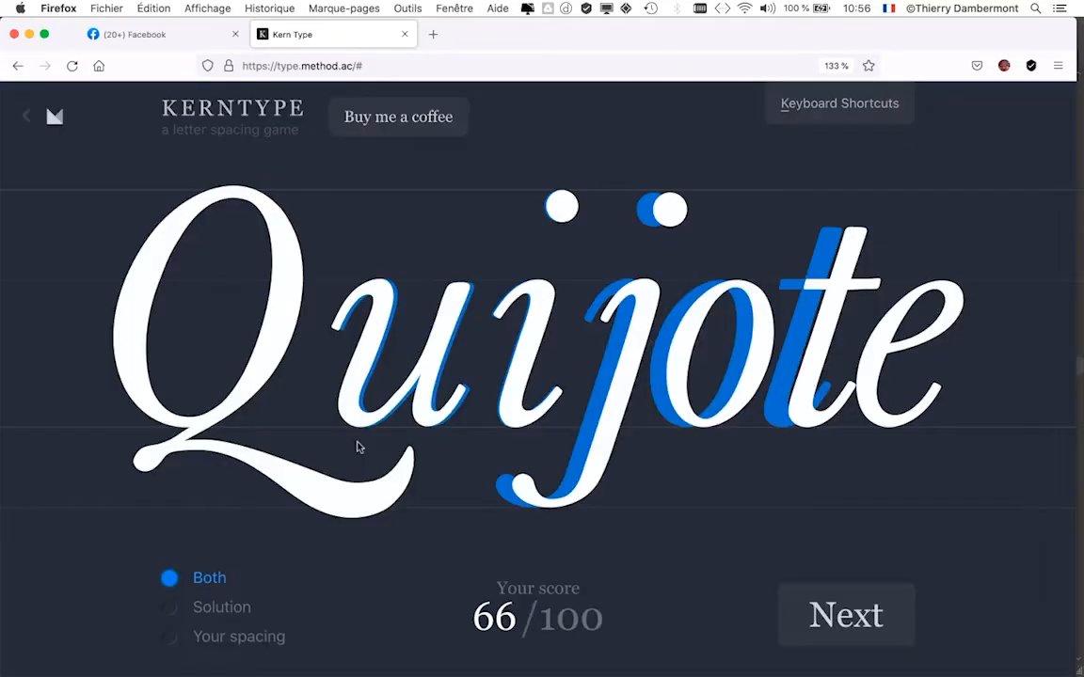
left_click(432, 36)
left_click(397, 258)
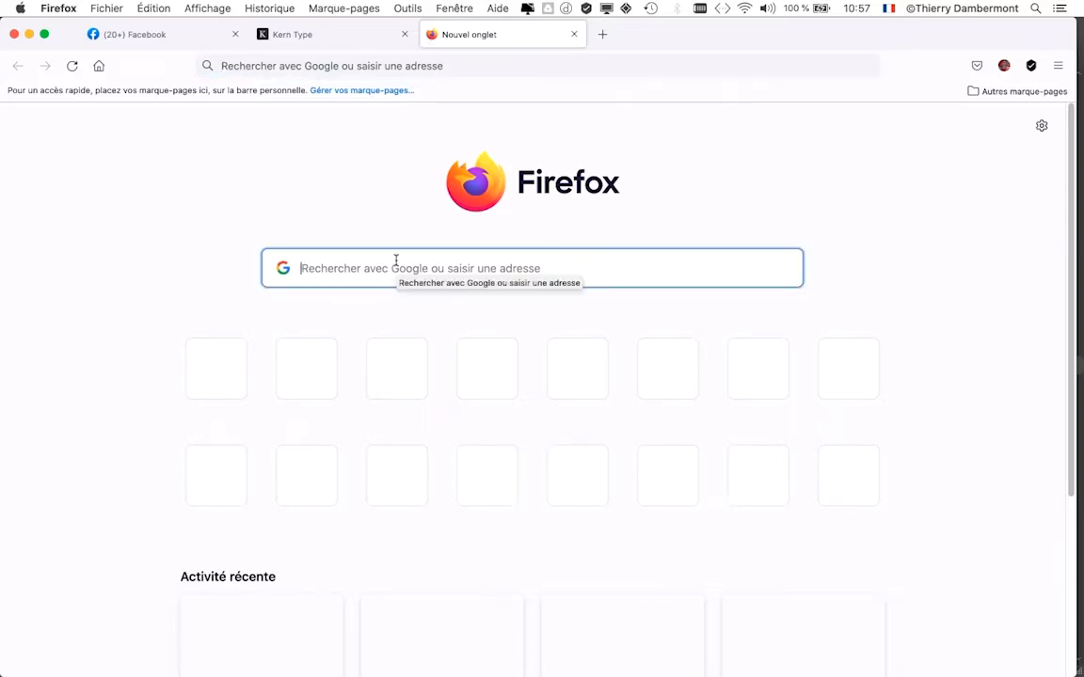
type("logotype")
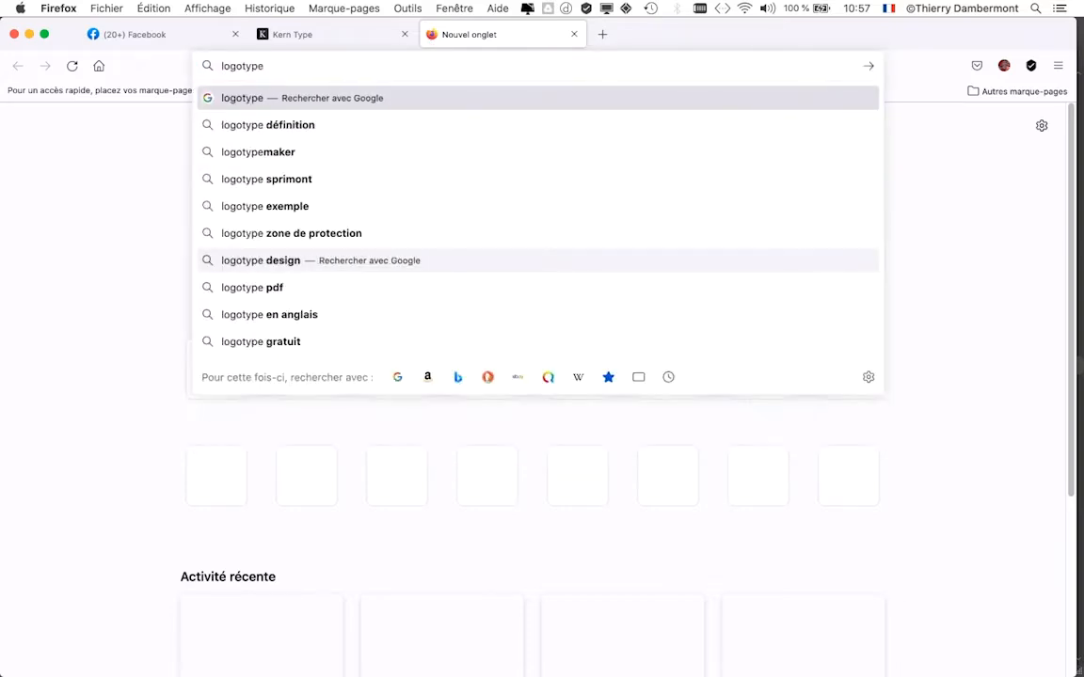
key("Return")
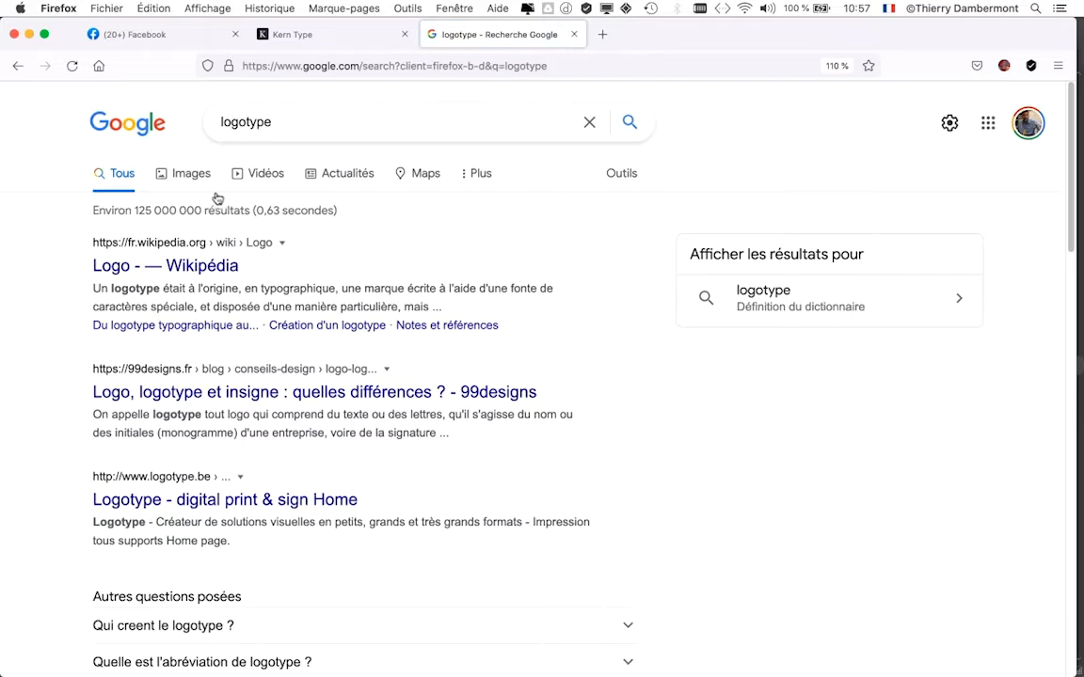
left_click(204, 179)
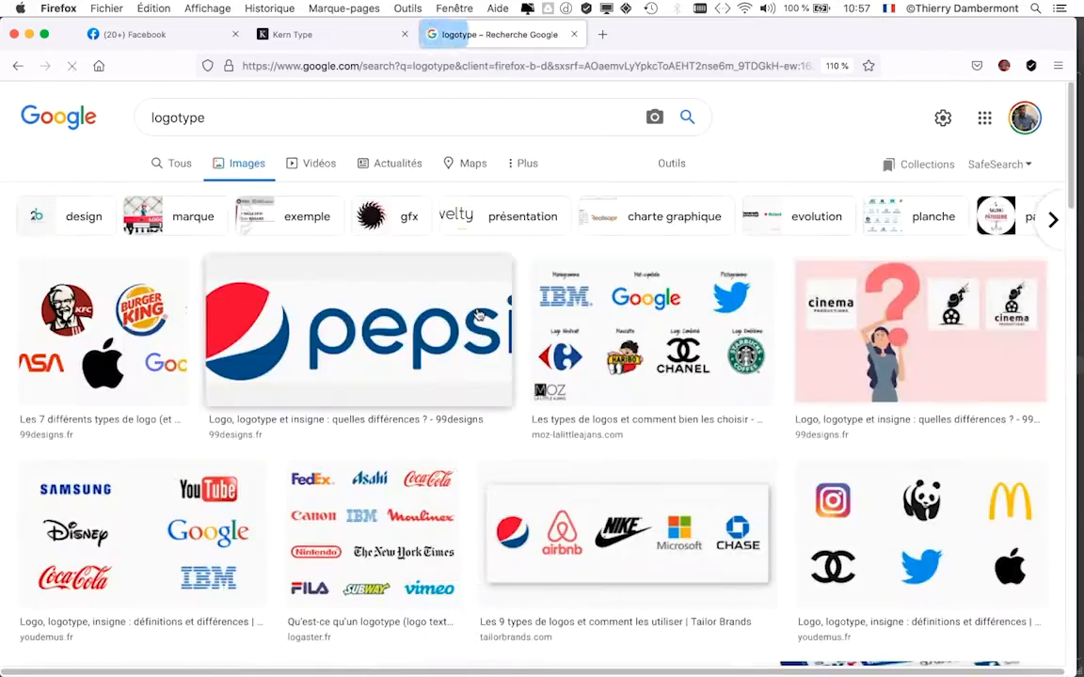
Look through the example brand logos in the image results and return to the Illustrator document.
scroll(477, 314, "down", 3)
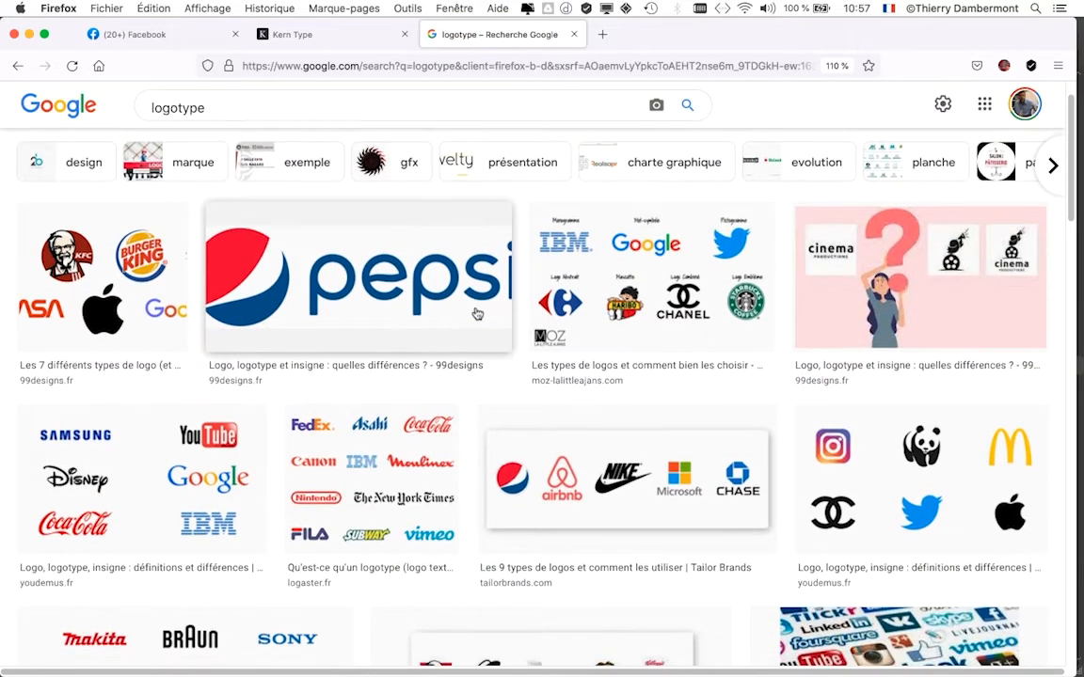
scroll(477, 314, "down", 1)
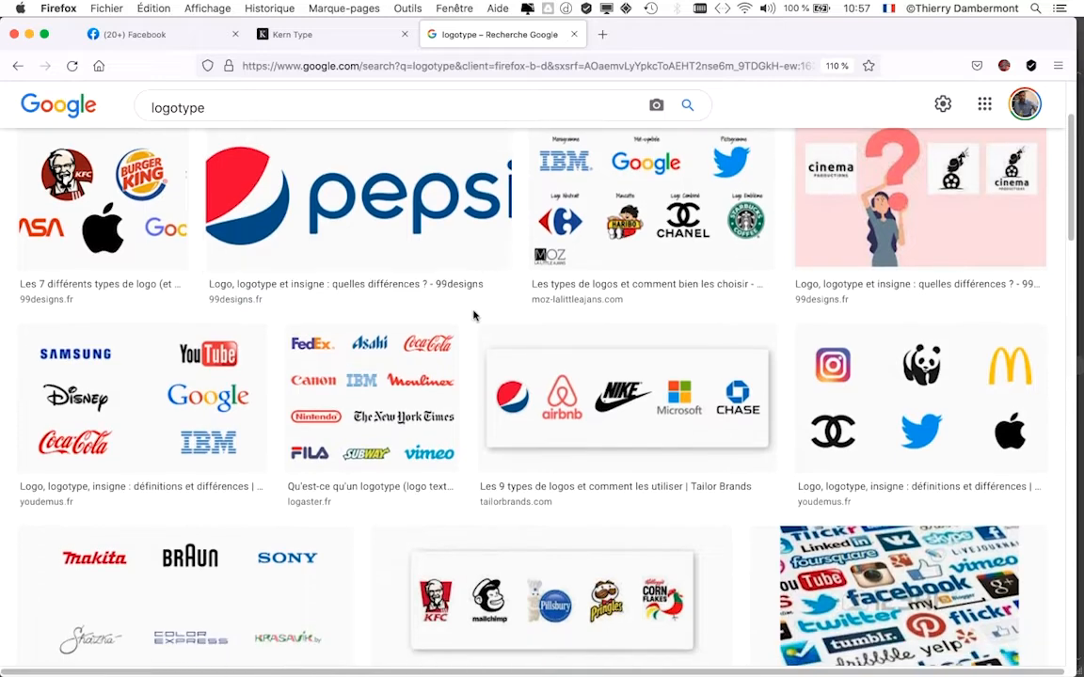
scroll(633, 408, "down", 1)
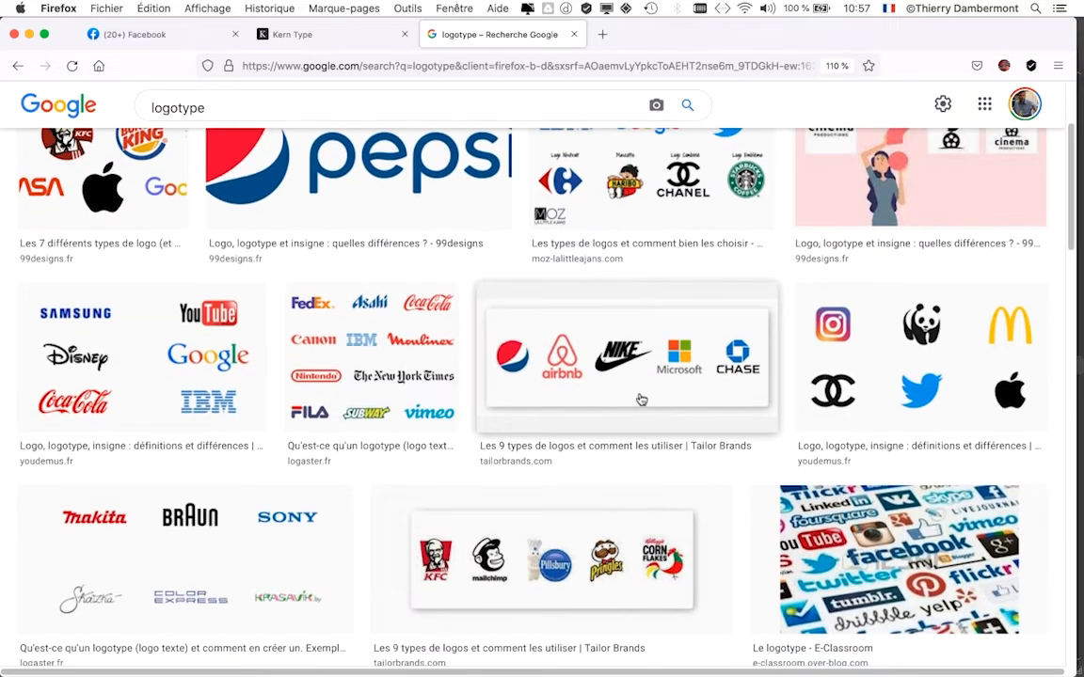
scroll(730, 367, "down", 1)
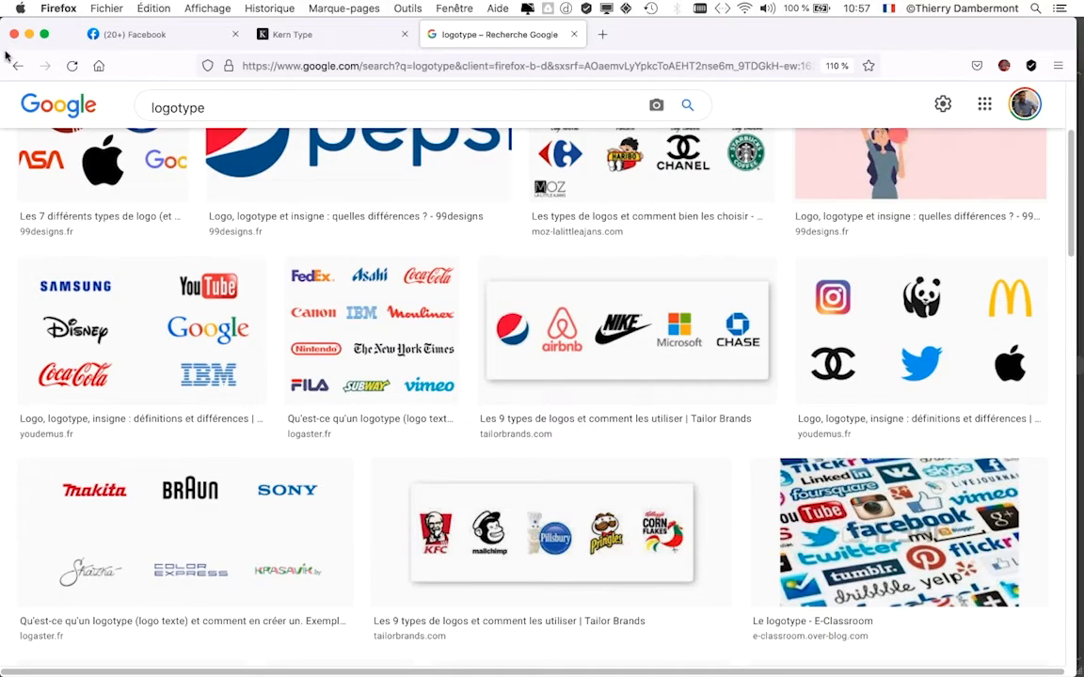
left_click(29, 37)
left_click(405, 111)
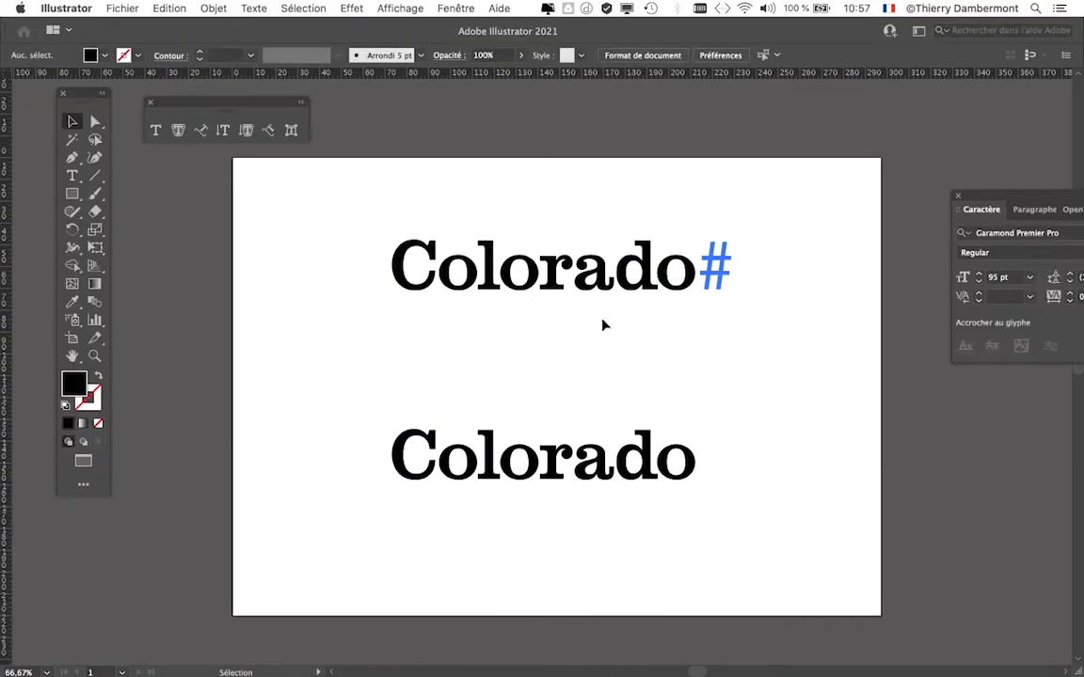
Select the whole vectorized Colorado group up close, with the Selection tool active.
scroll(673, 483, "up", 2)
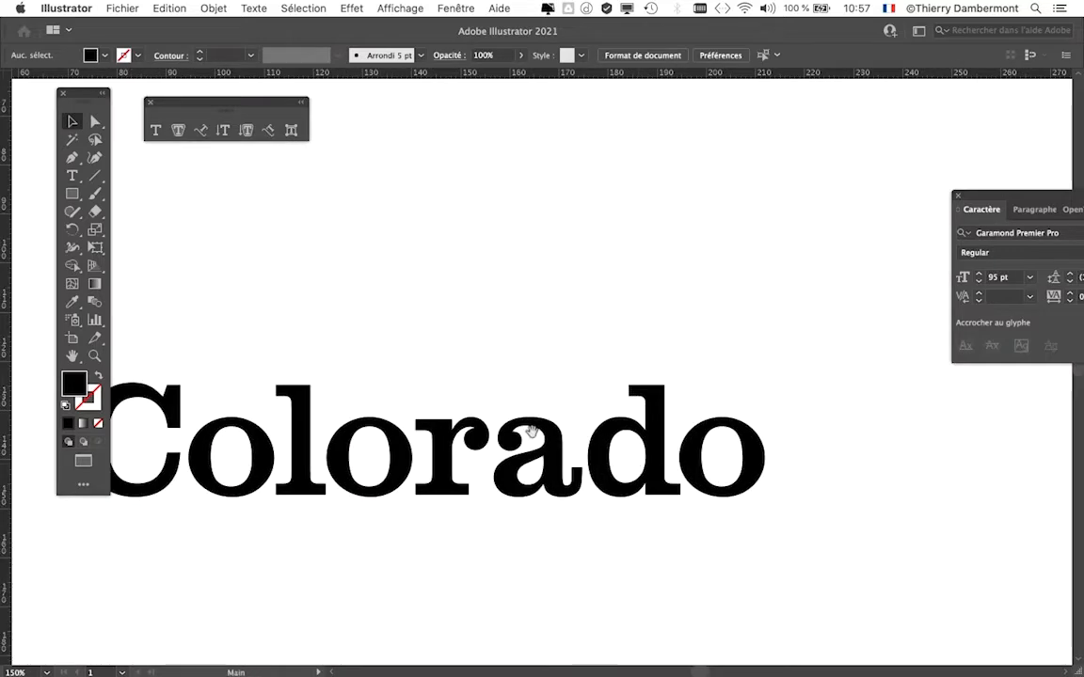
left_click_drag(525, 431, 612, 350)
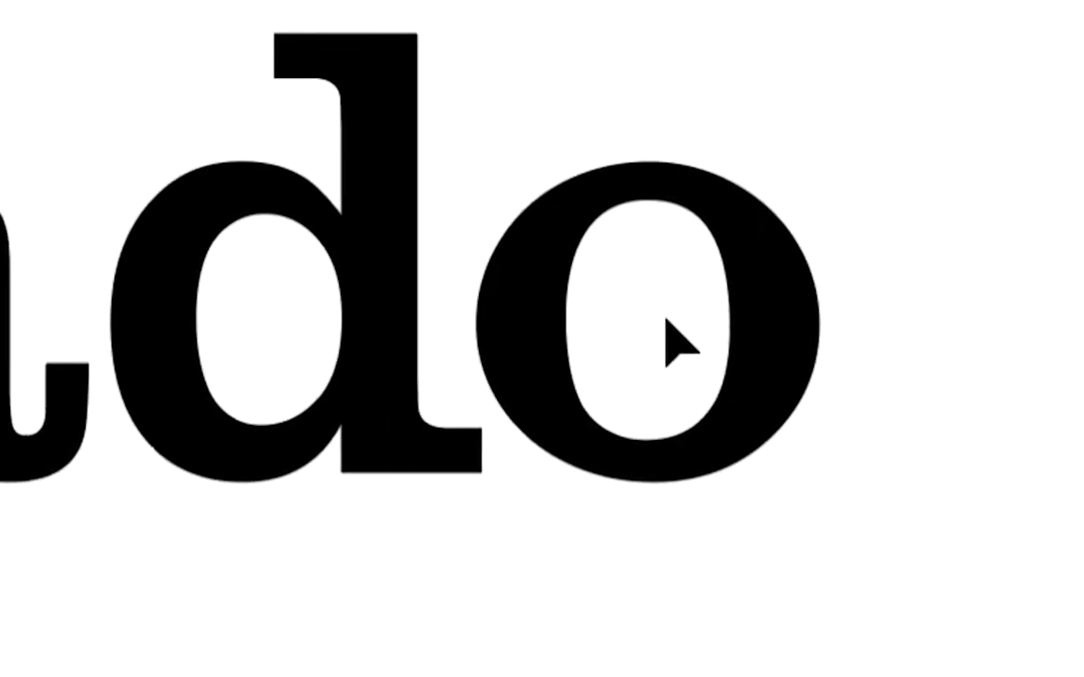
left_click(698, 324)
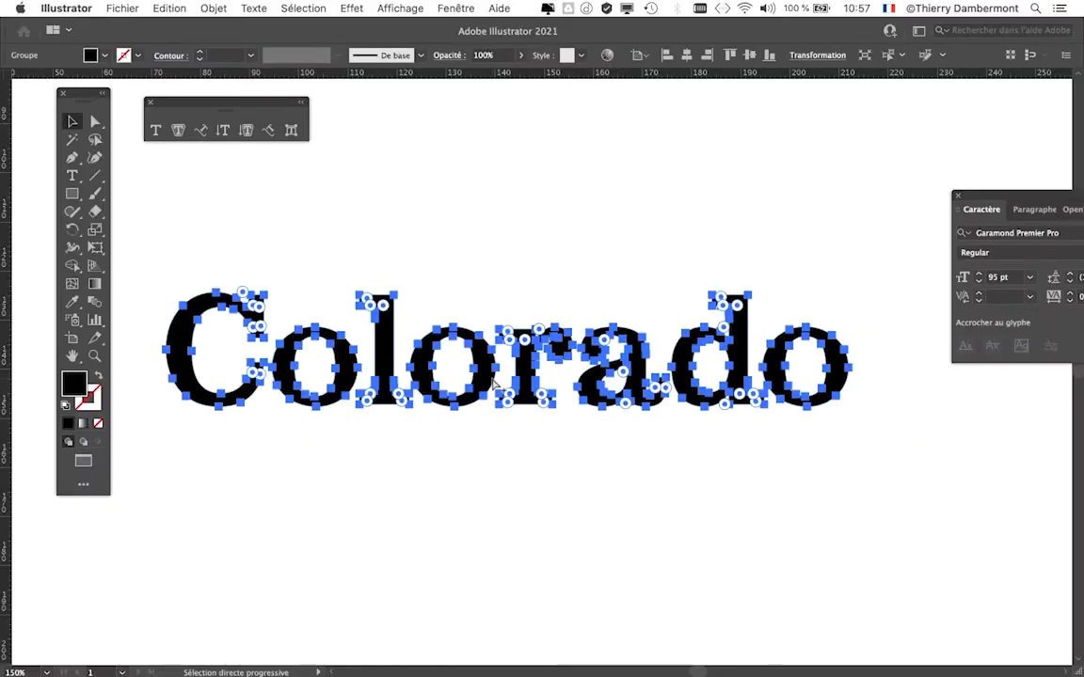
key("v")
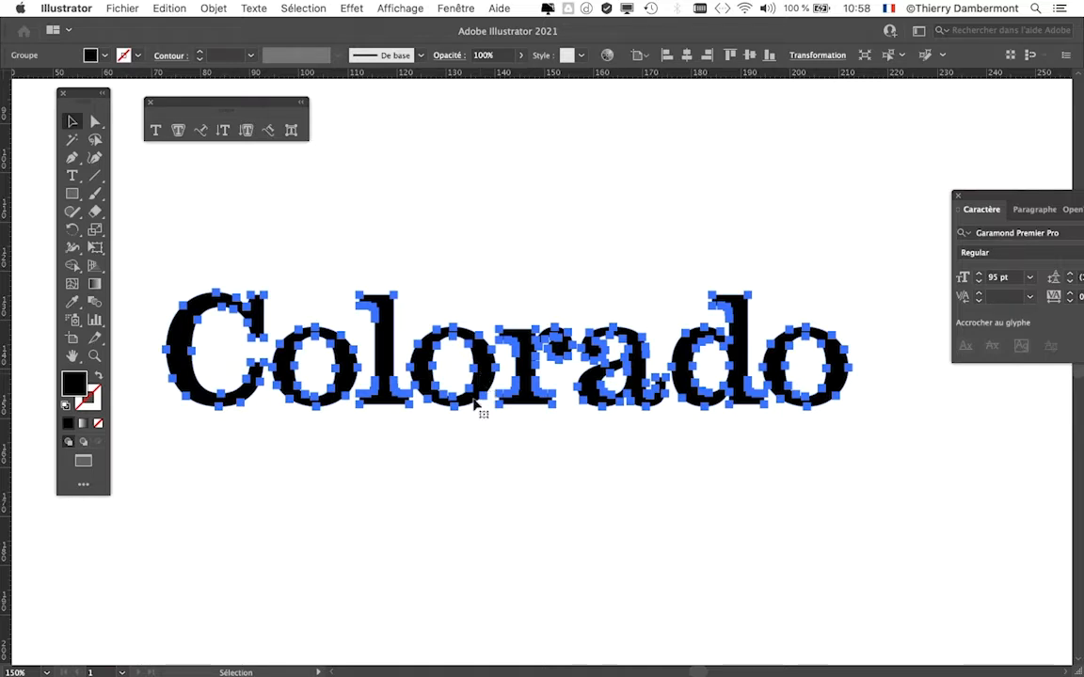
left_click_drag(479, 378, 414, 318)
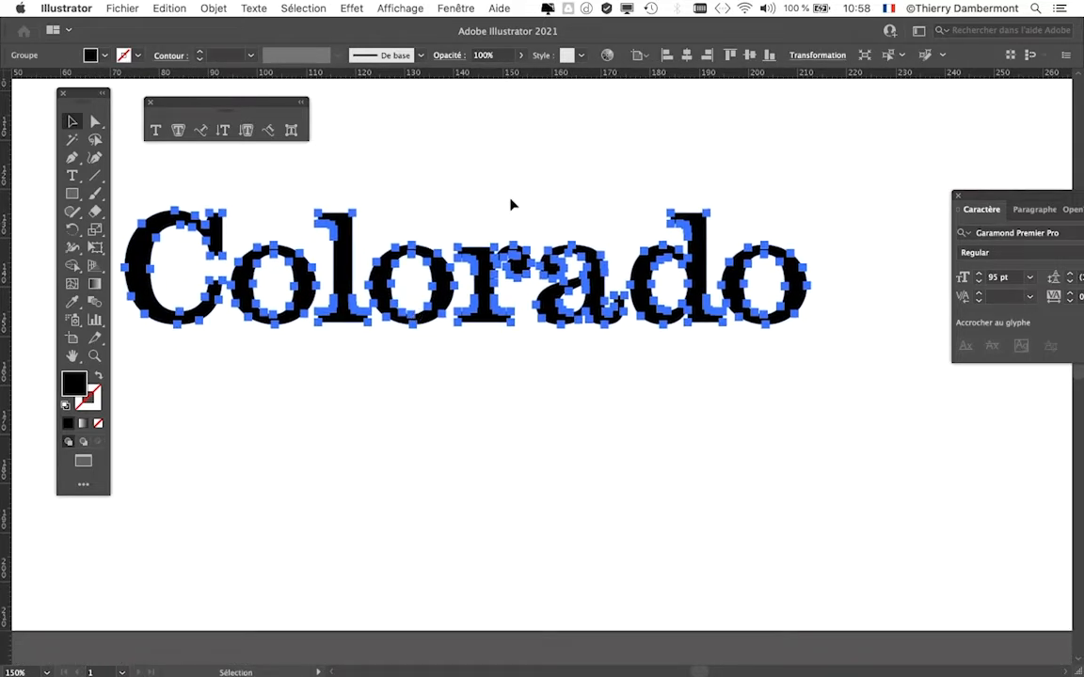
Replace the Caractère panel with the Calques panel, placed near the upper end of the word Colorado and made narrower.
left_click(958, 196)
left_click(455, 7)
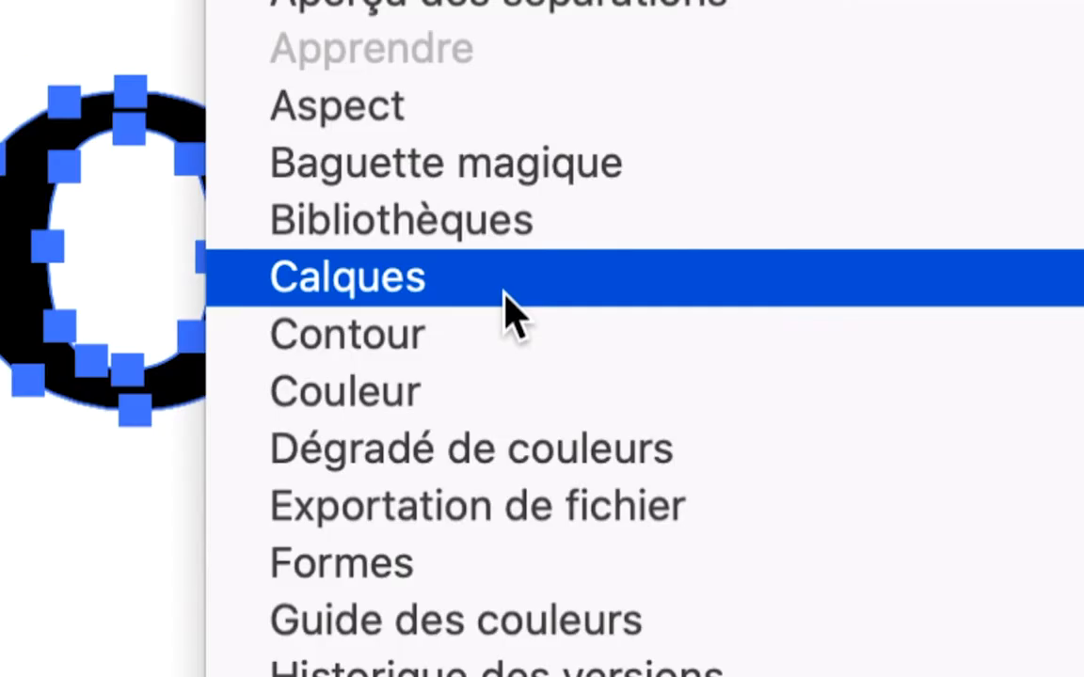
left_click(507, 295)
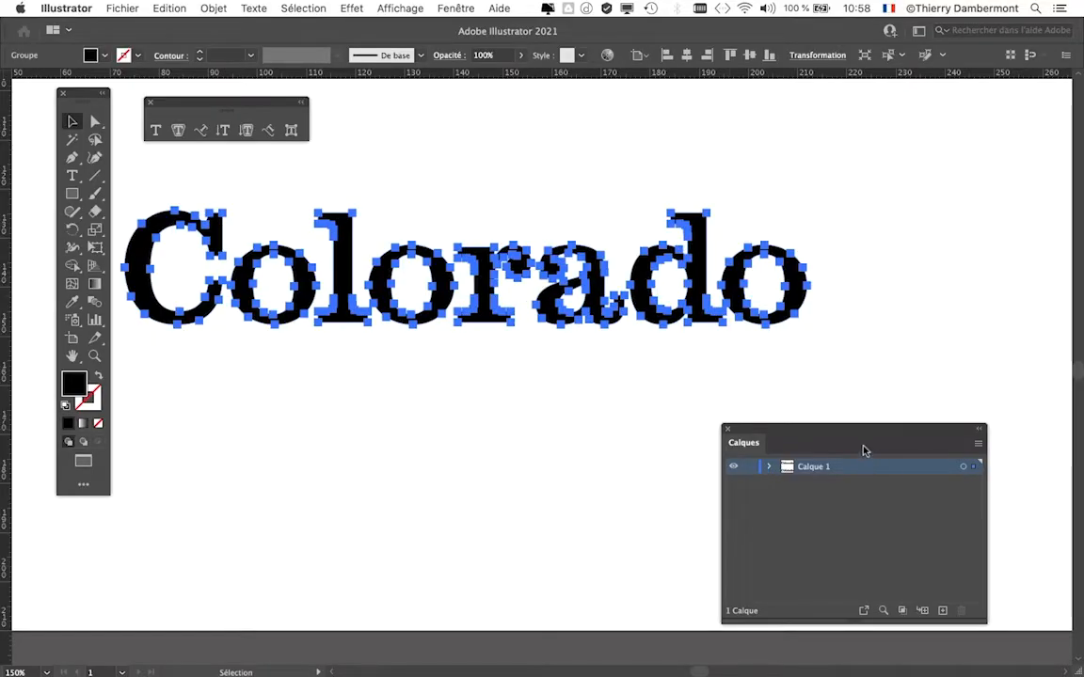
left_click_drag(863, 450, 861, 140)
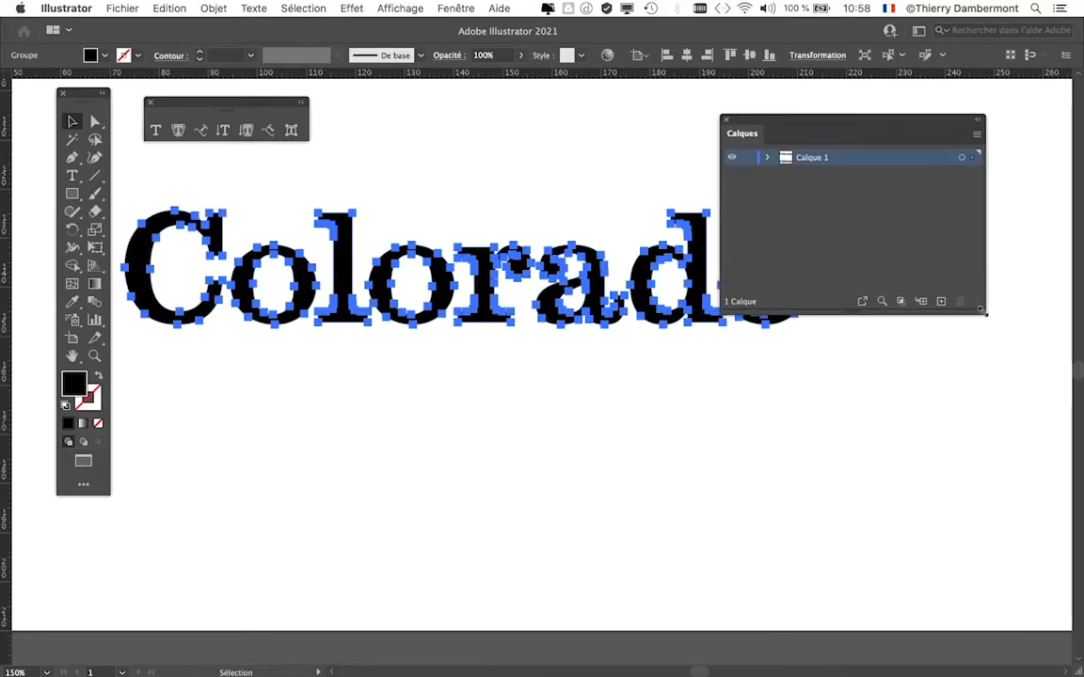
left_click_drag(981, 310, 867, 311)
left_click_drag(758, 120, 768, 111)
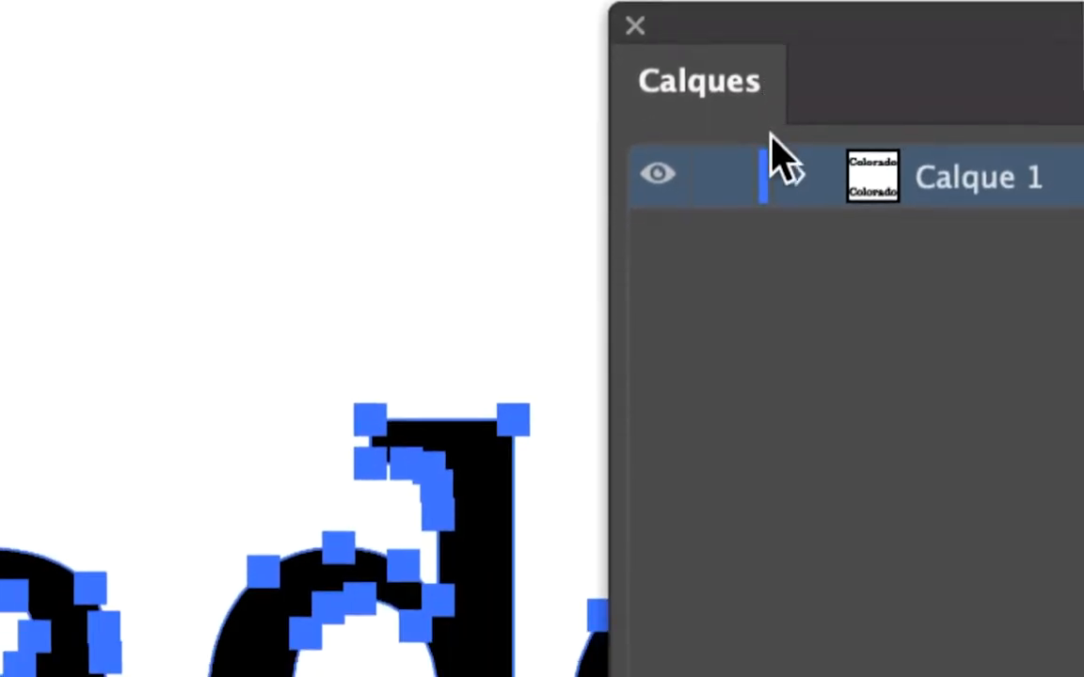
Expand Calque 1 and its group, and enlarge the Calques panel until all letter paths and their full names fit.
left_click(793, 176)
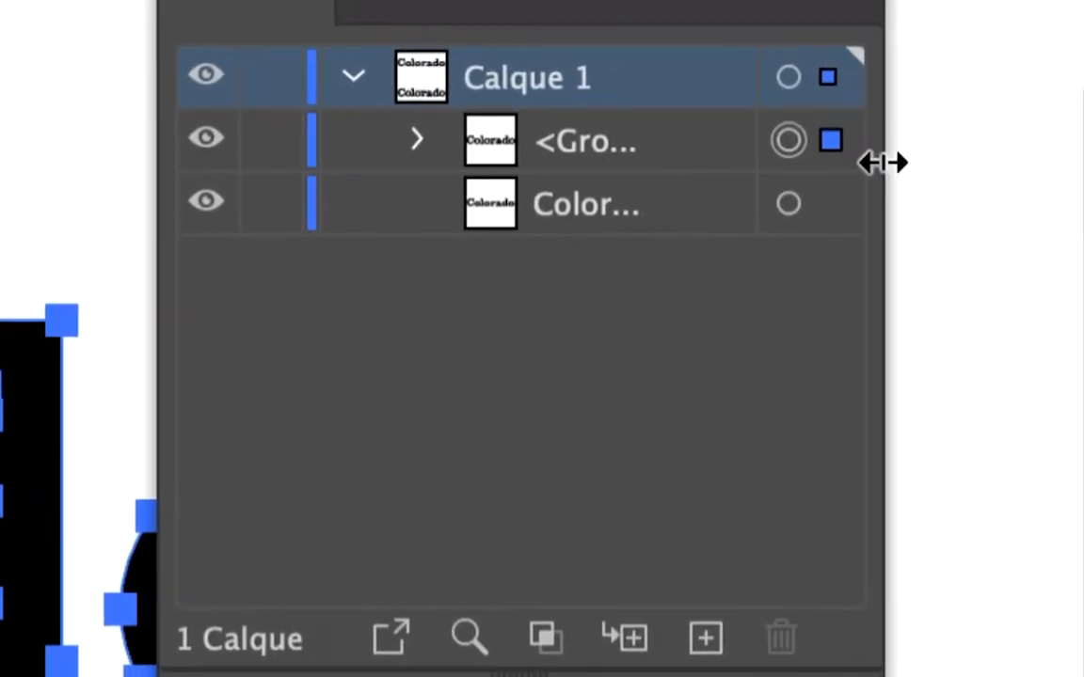
left_click_drag(883, 162, 928, 162)
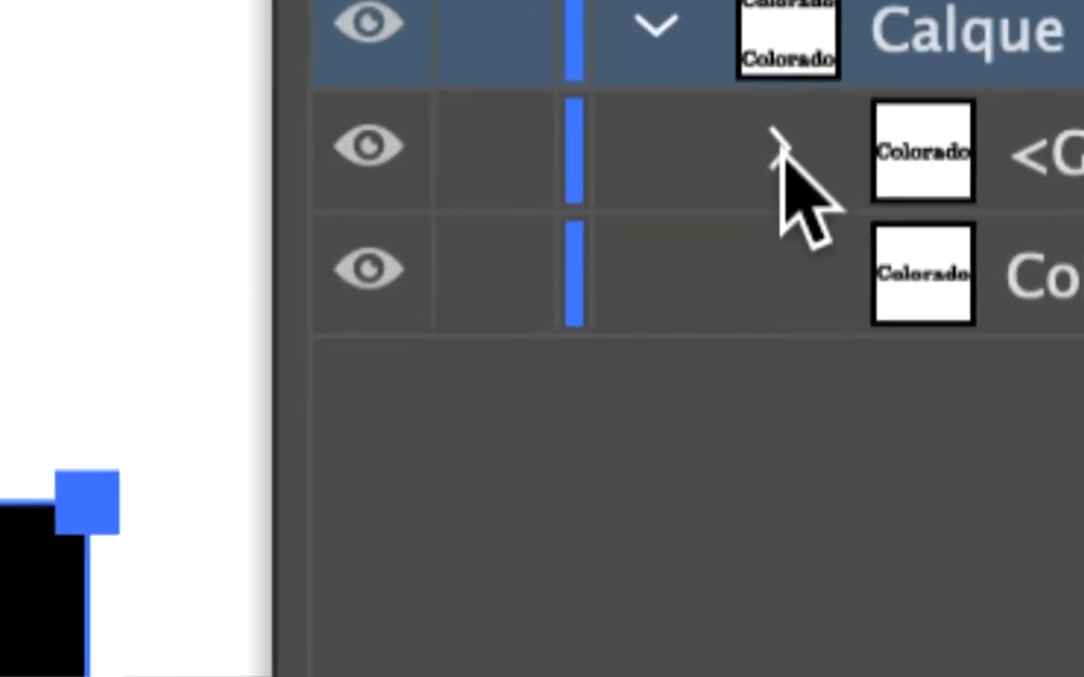
left_click(527, 110)
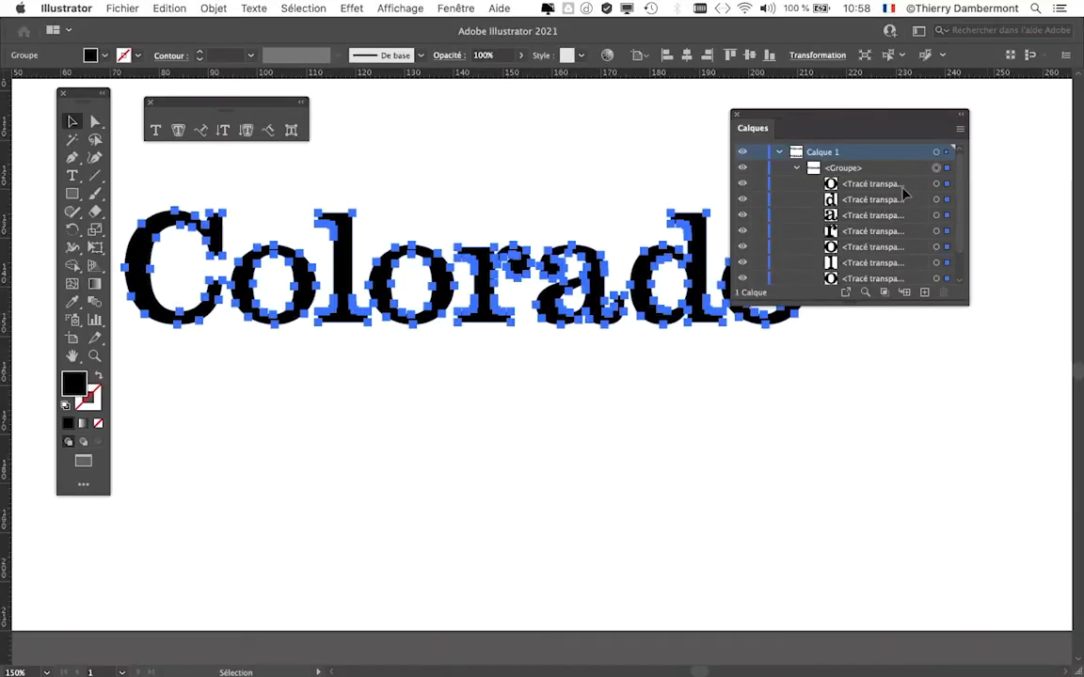
left_click_drag(969, 207, 1047, 207)
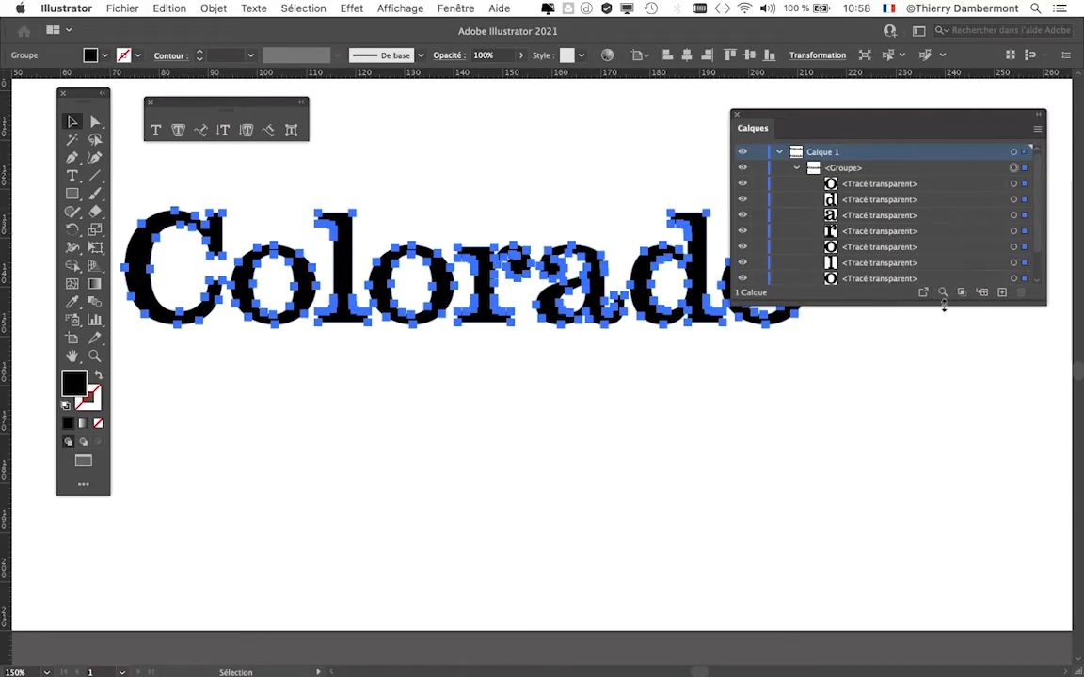
left_click_drag(944, 306, 950, 344)
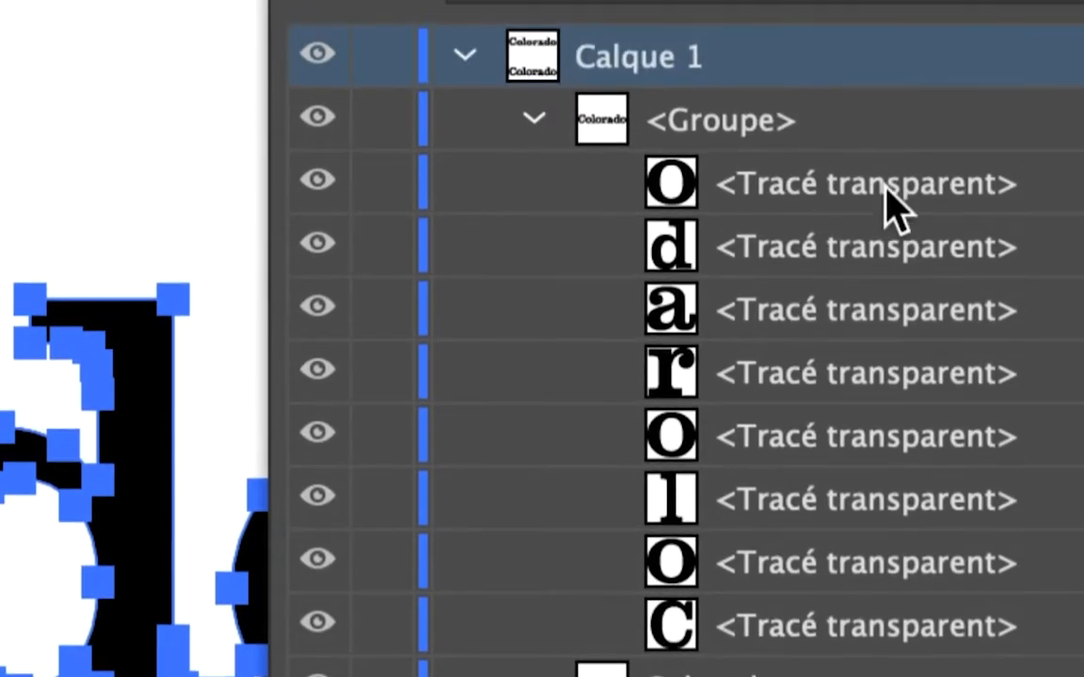
Go through the group's transparent paths one by one in the layer list, highlighting the individual letters of Colorado.
left_click(885, 185)
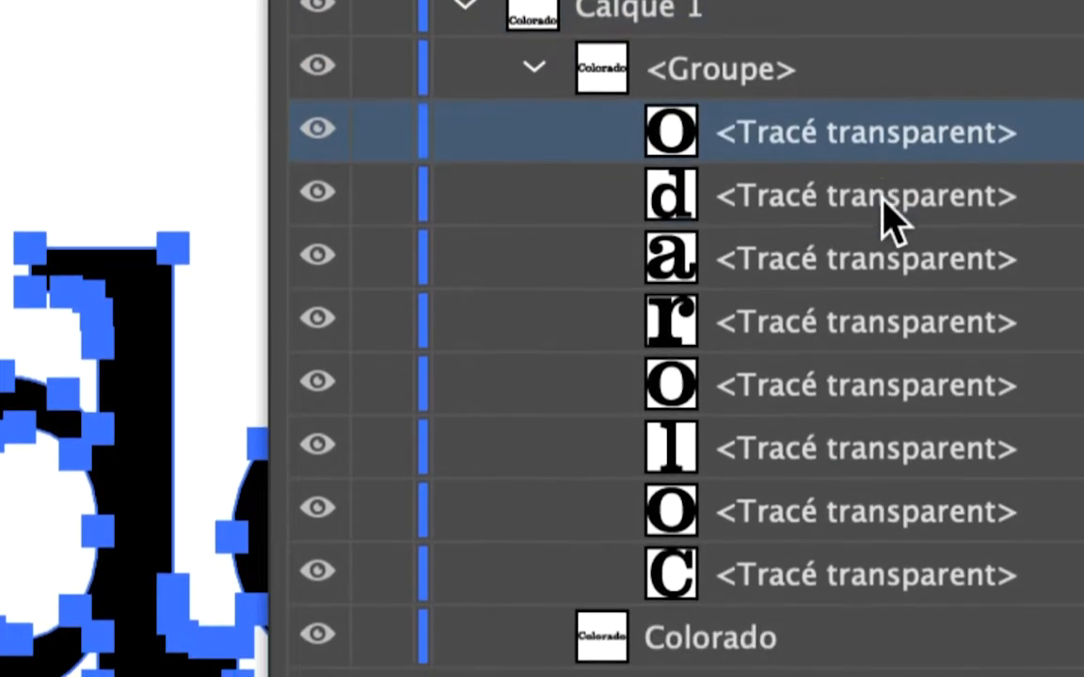
left_click(886, 247)
left_click(886, 310)
left_click(865, 273)
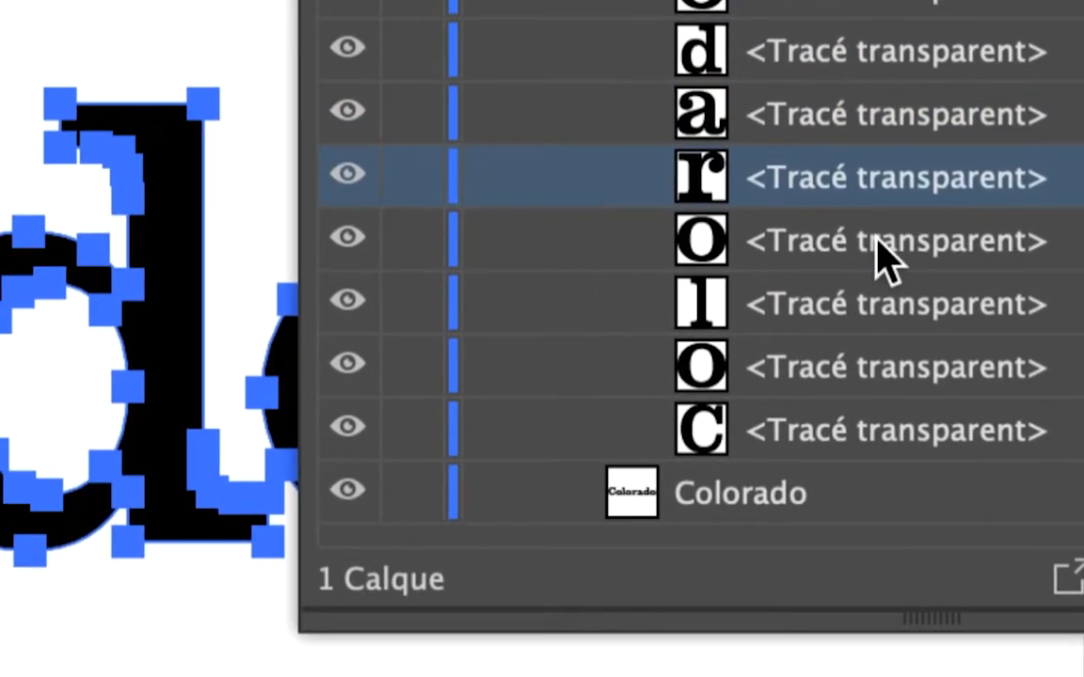
left_click(856, 341)
left_click(844, 403)
left_click(871, 300)
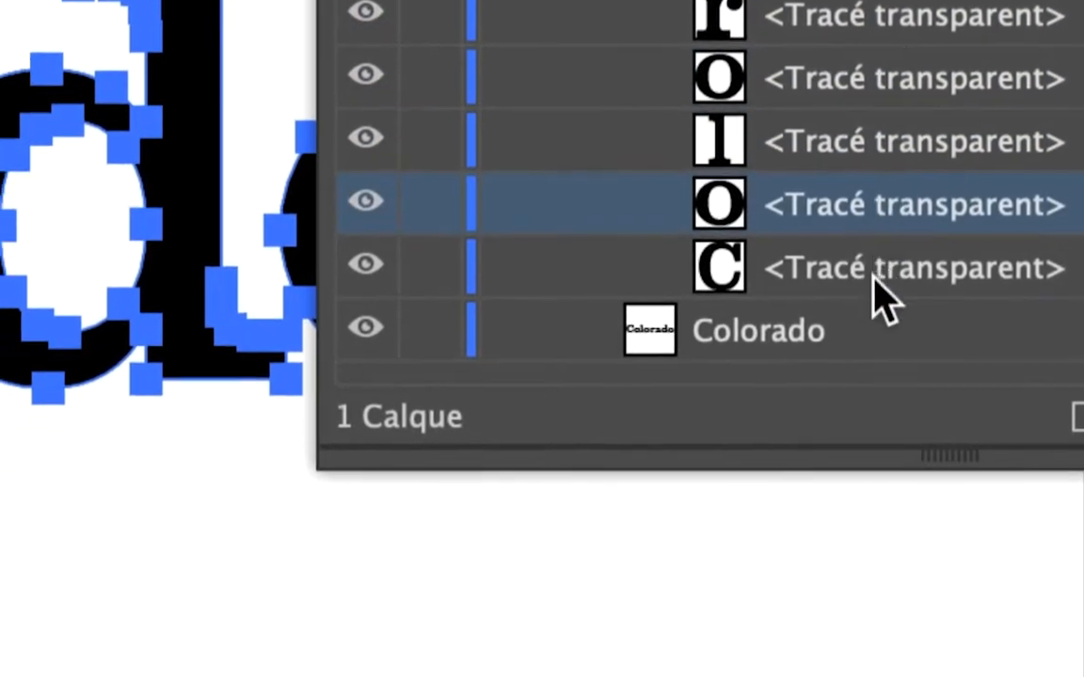
left_click(871, 345)
left_click(872, 304)
left_click(876, 199)
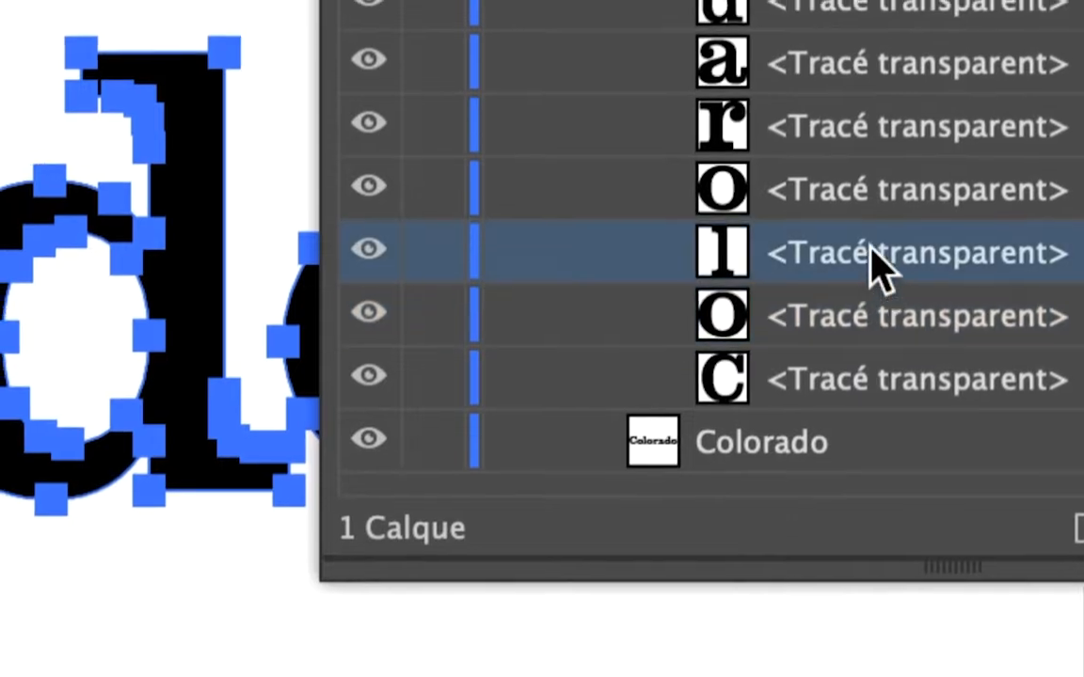
left_click(876, 141)
left_click(864, 215)
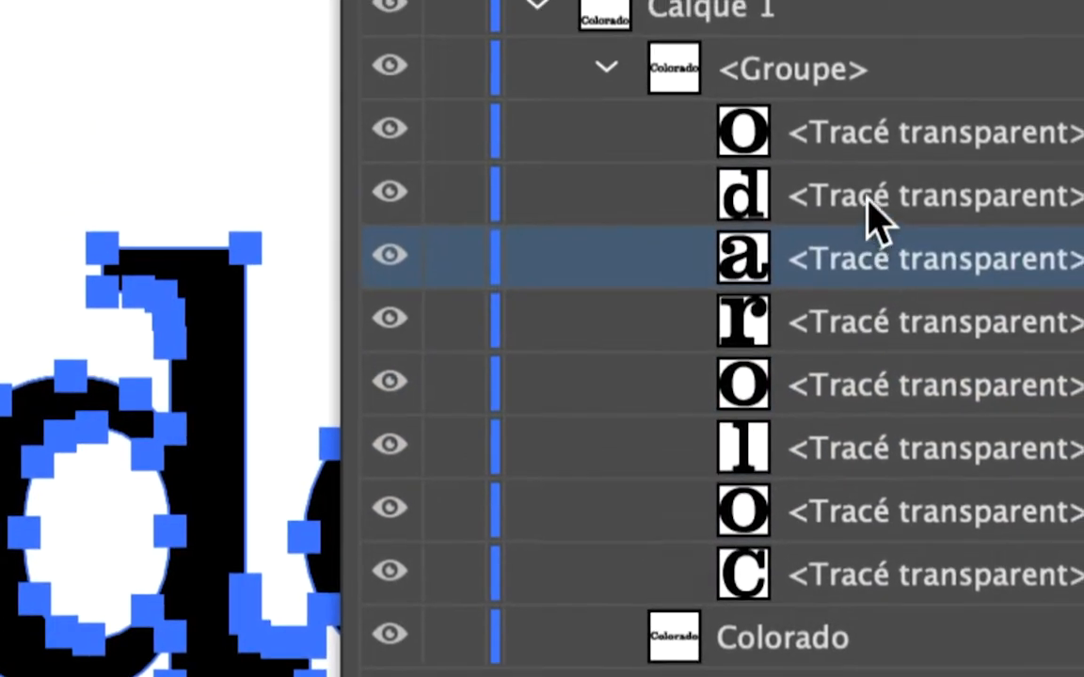
left_click(879, 150)
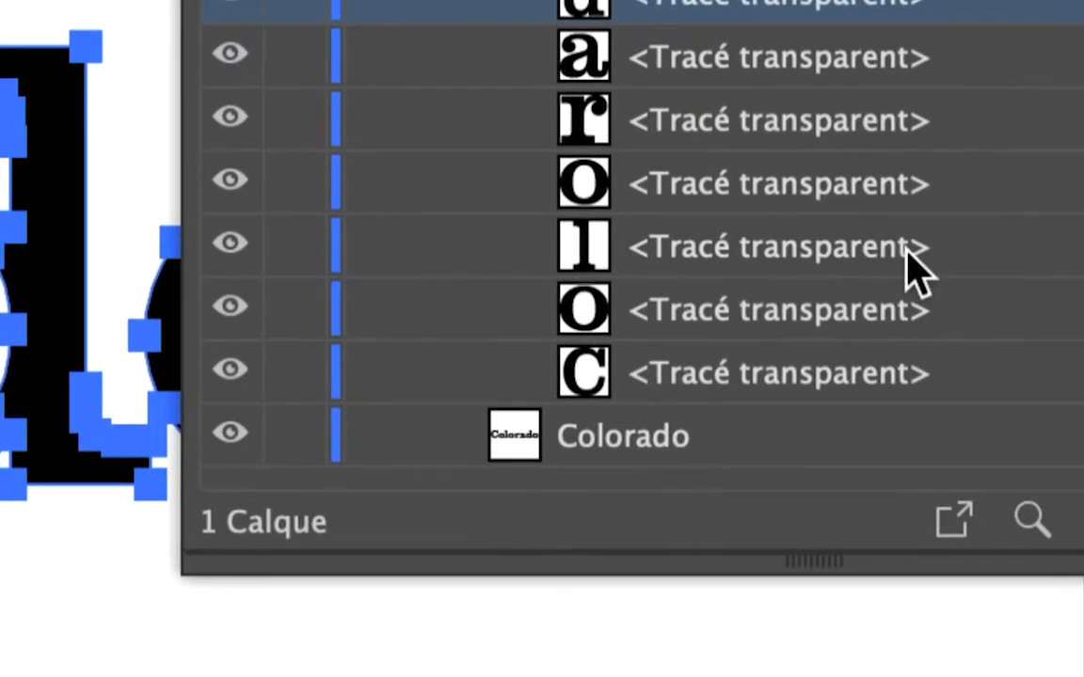
left_click(931, 256)
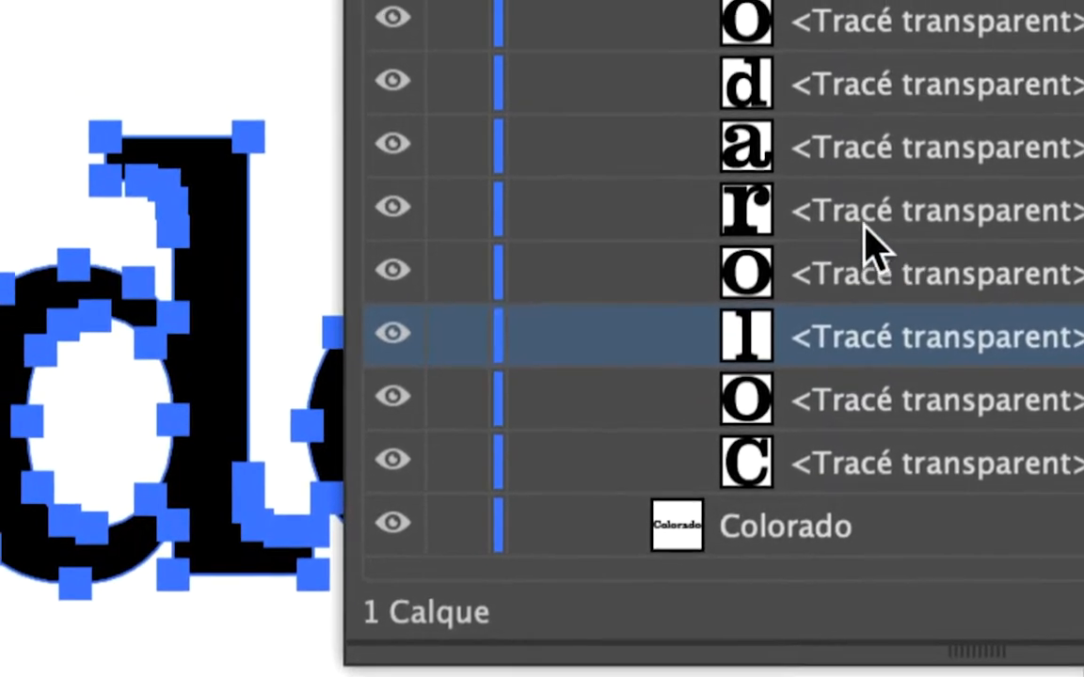
left_click(833, 113)
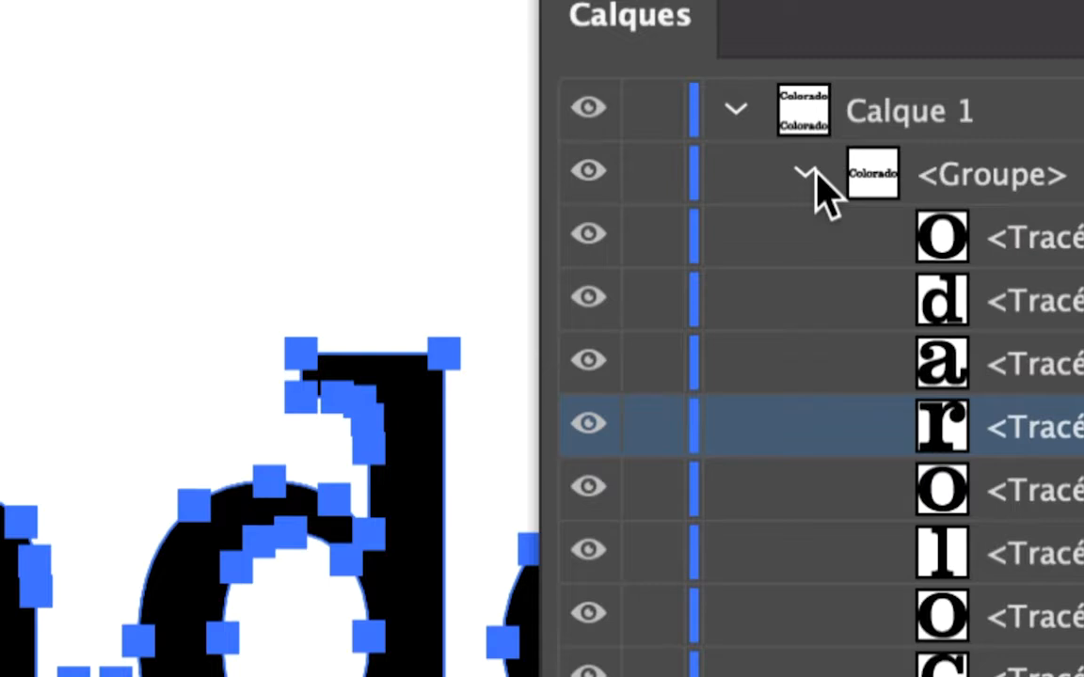
Collapse the group in the layer list, deselect the vectorized Colorado, and select it again as a whole.
left_click(809, 174)
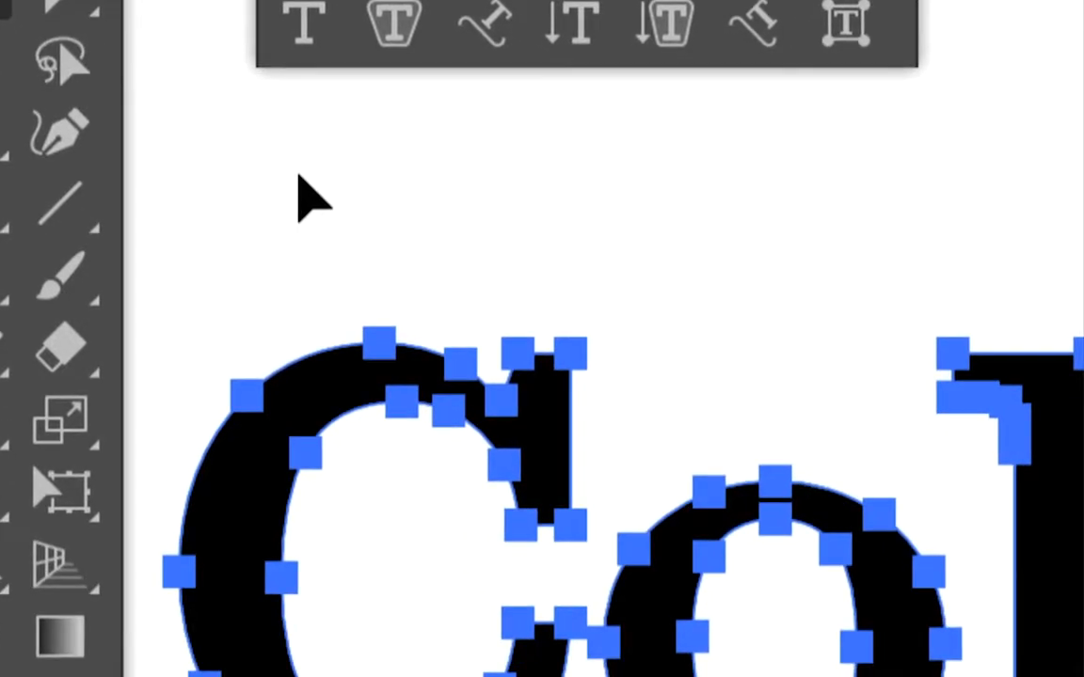
left_click(299, 179)
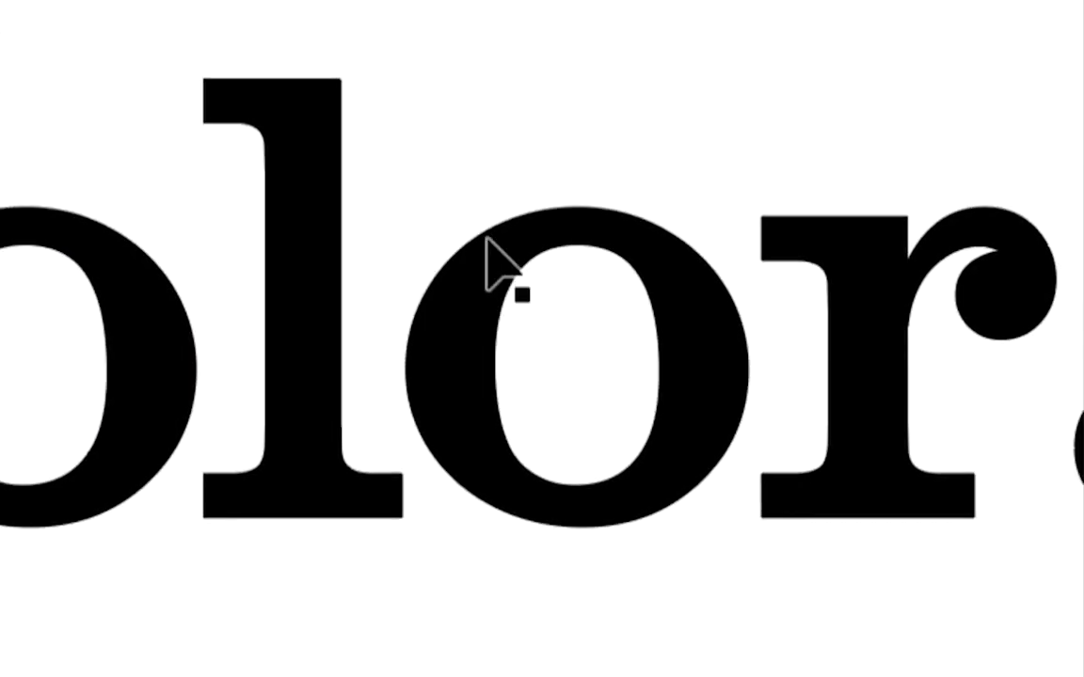
left_click(486, 239)
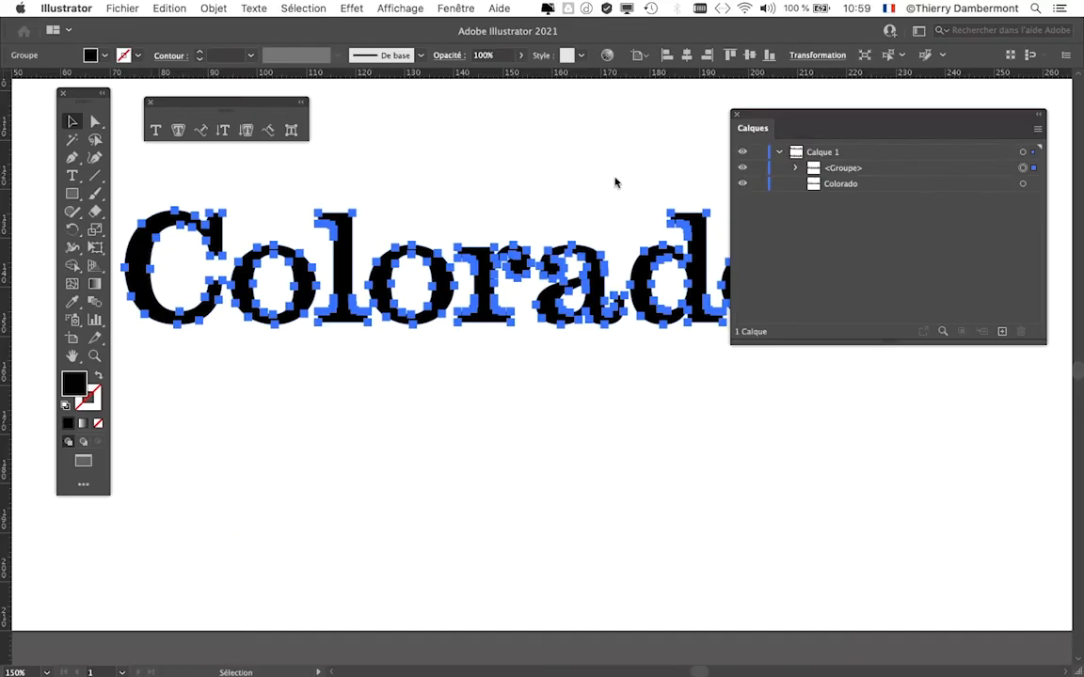
Move the Calques panel and the floating type tools panel clear of the vectorized Colorado.
left_click_drag(792, 125, 973, 285)
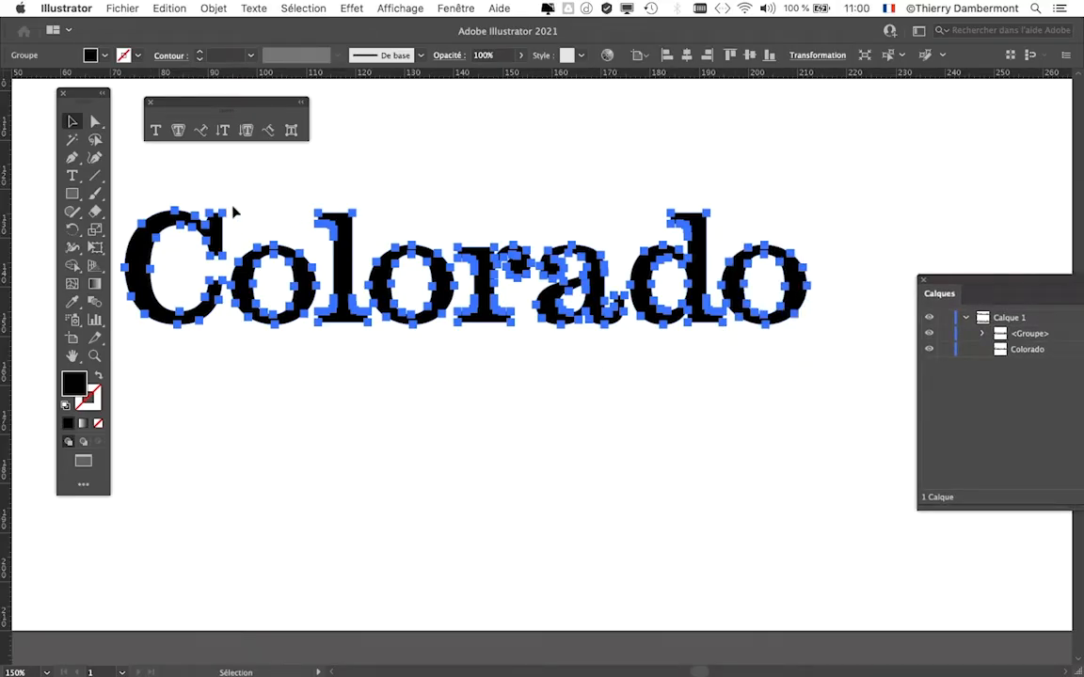
left_click_drag(179, 102, 346, 97)
Activate the Outil Sélection directe progressive and deselect the vectorized Colorado.
left_click(97, 124)
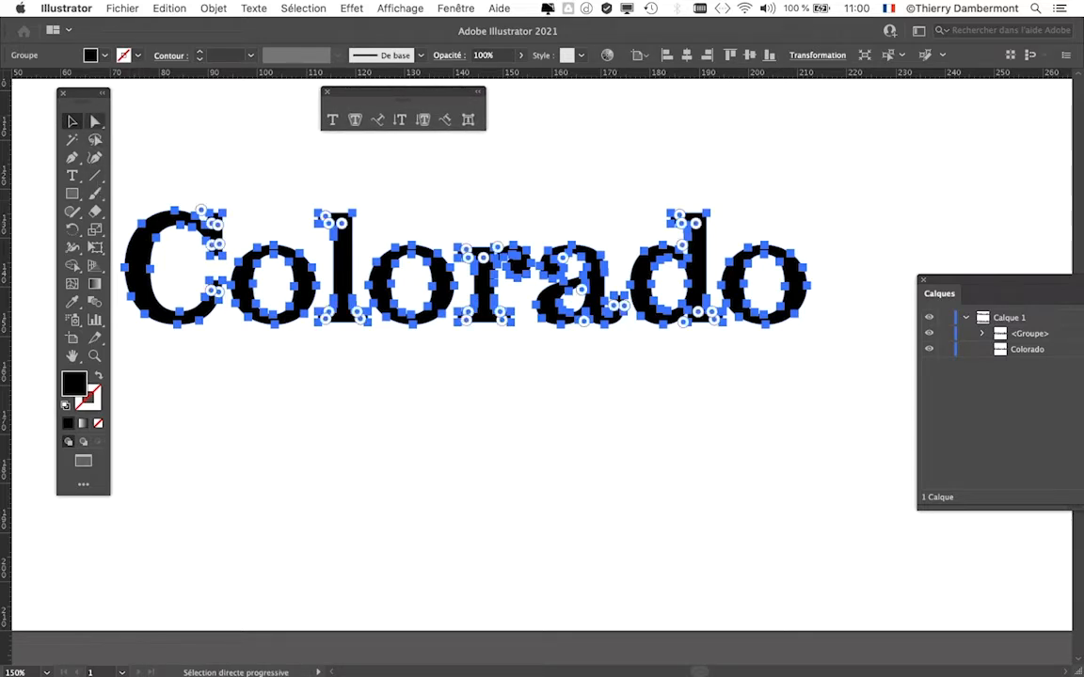
left_click(97, 127)
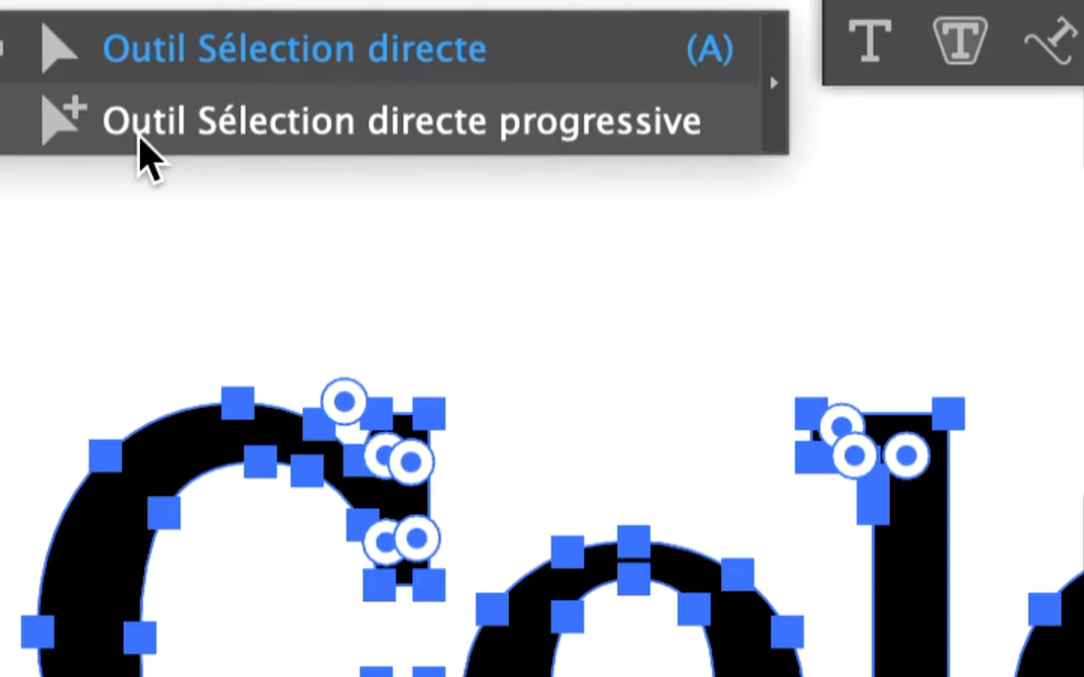
left_click(141, 151)
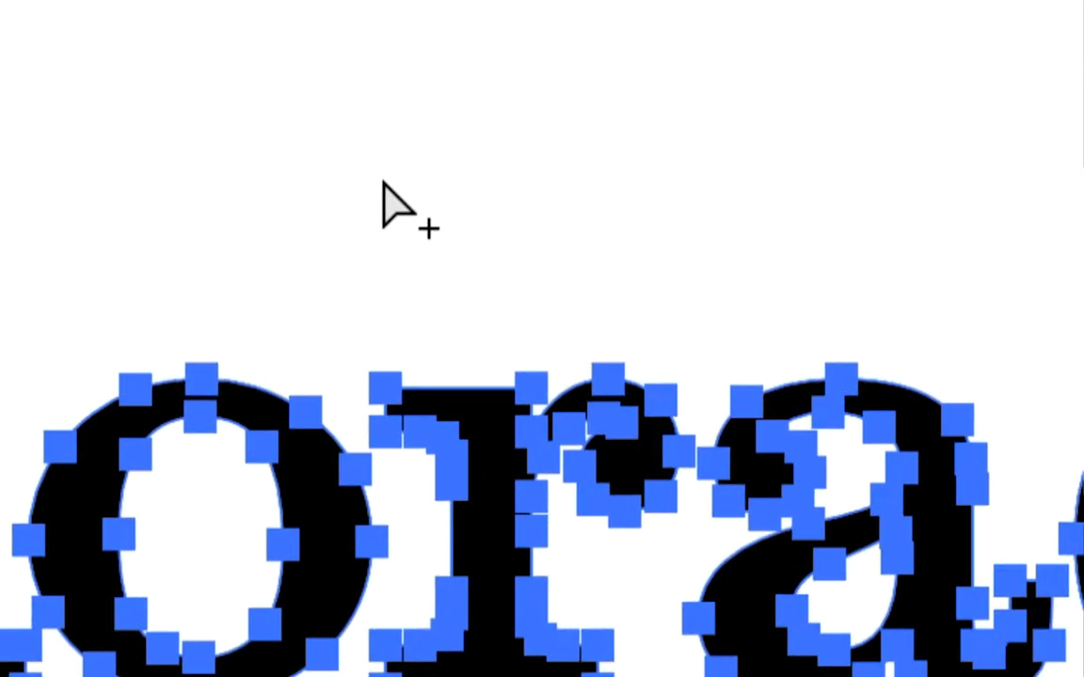
left_click(390, 202)
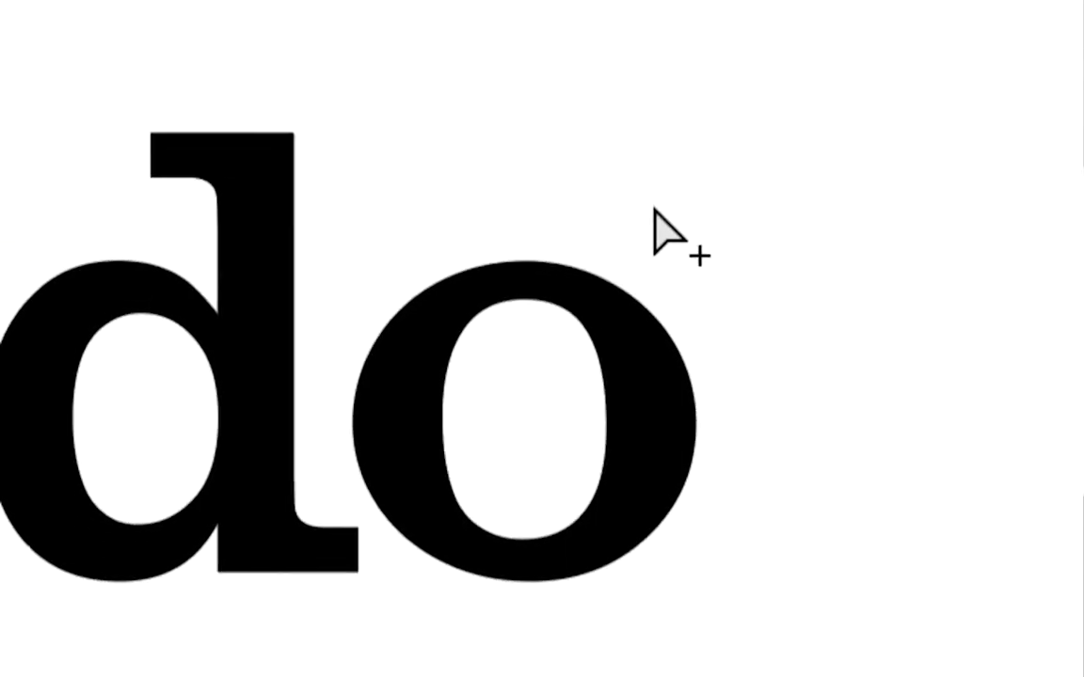
Select the outer contour of Colorado's final o with the Outil Sélection directe progressive.
scroll(657, 225, "down", 3)
left_click(656, 233)
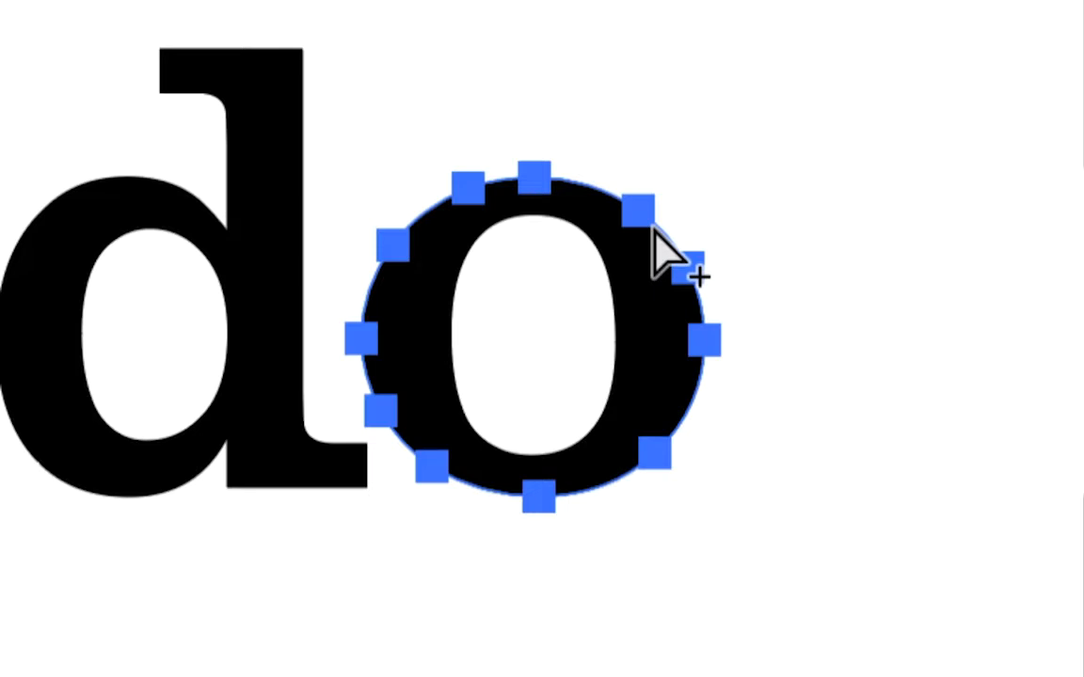
scroll(651, 226, "left", 4)
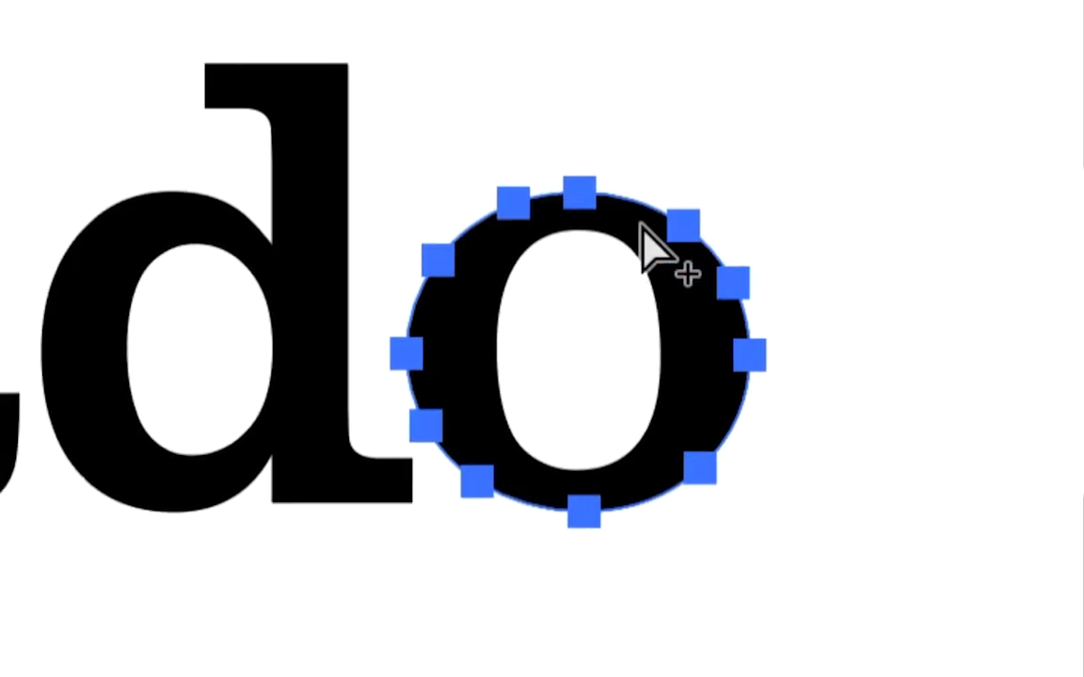
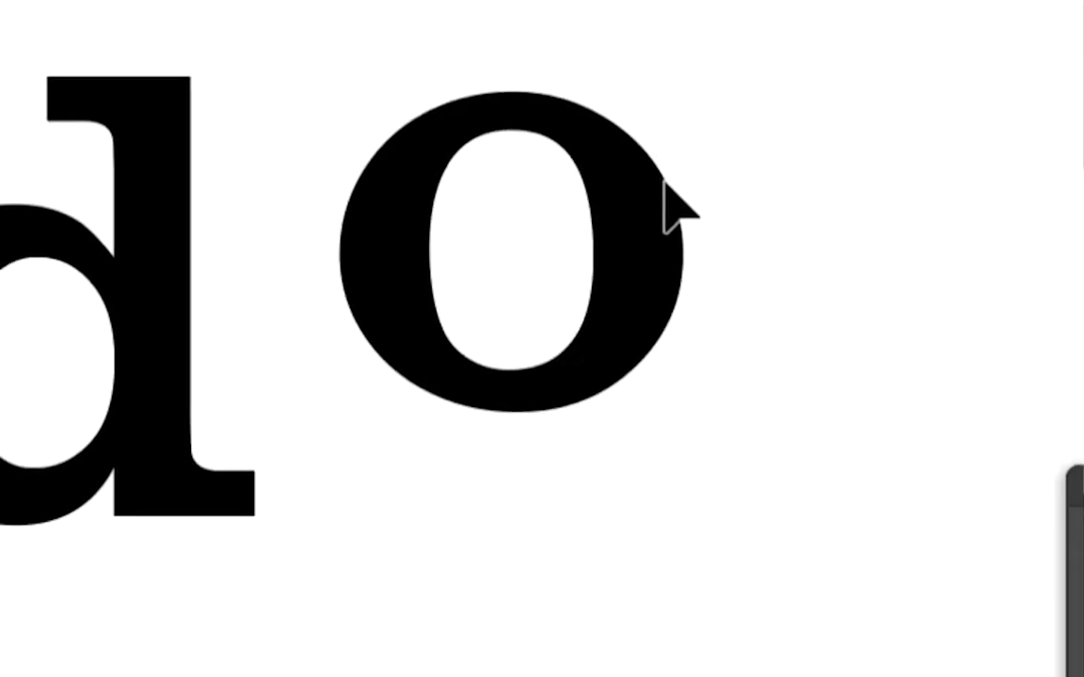
Try enlarging the final o with the Outil Transformation manuelle, and undo the enlargement.
left_click(676, 205)
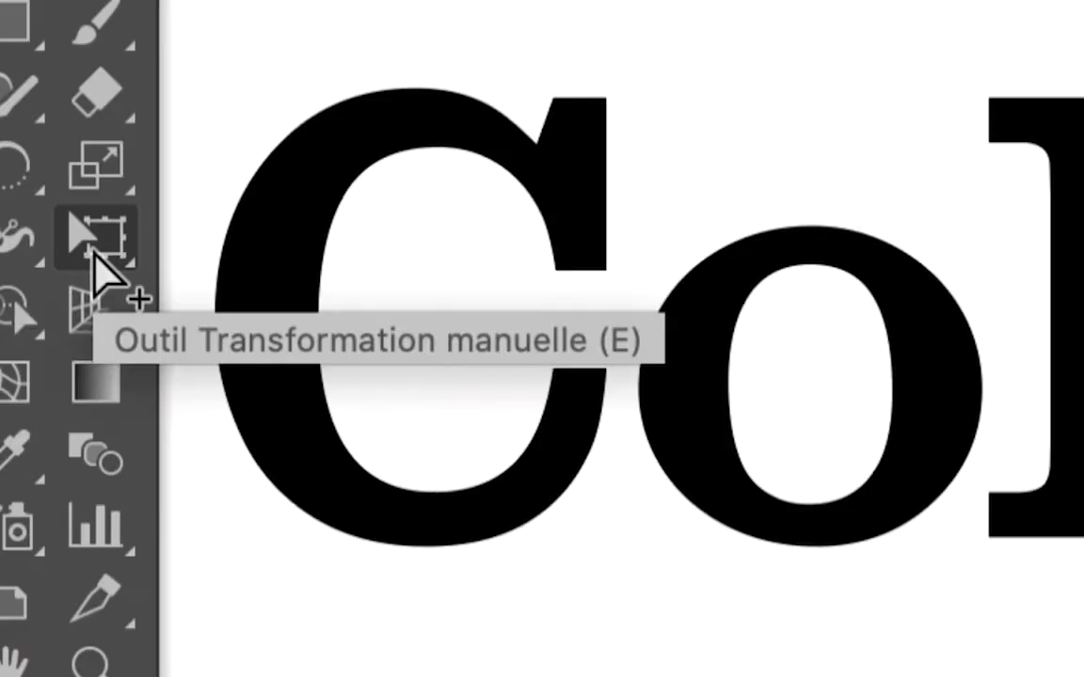
left_click(93, 250)
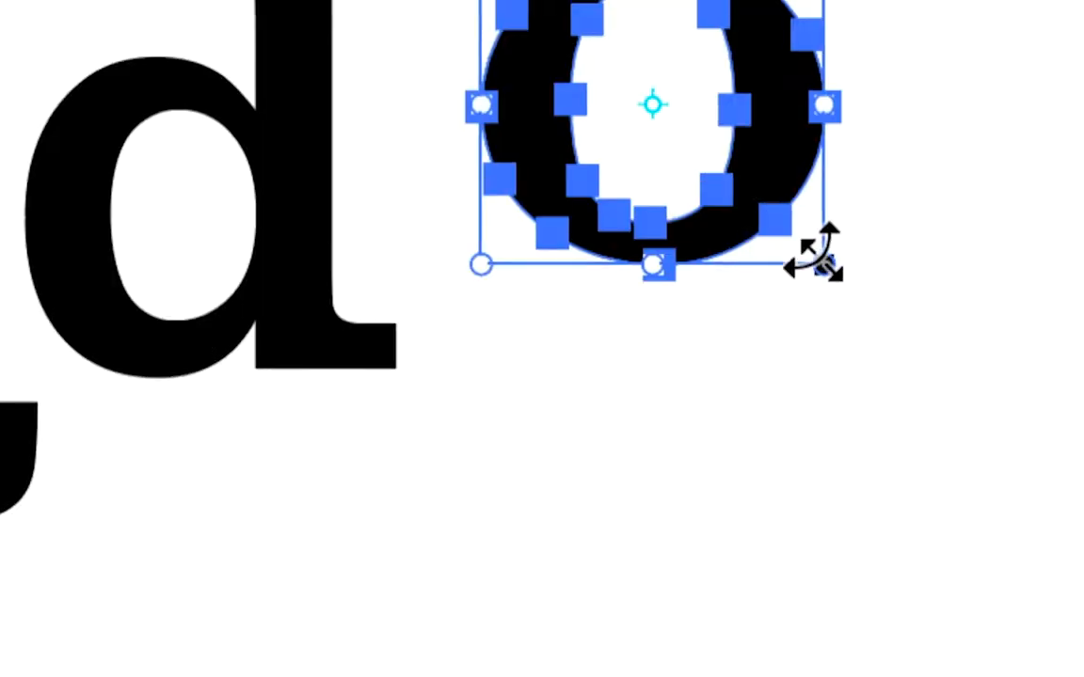
left_click_drag(820, 265, 928, 378)
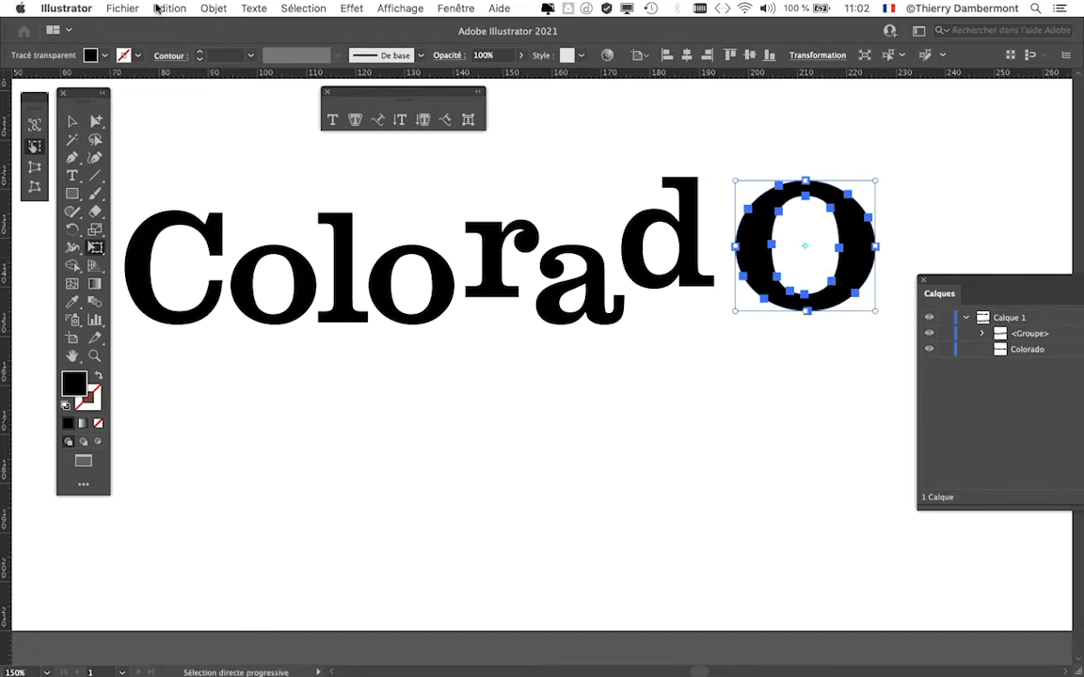
left_click(158, 9)
left_click(149, 24)
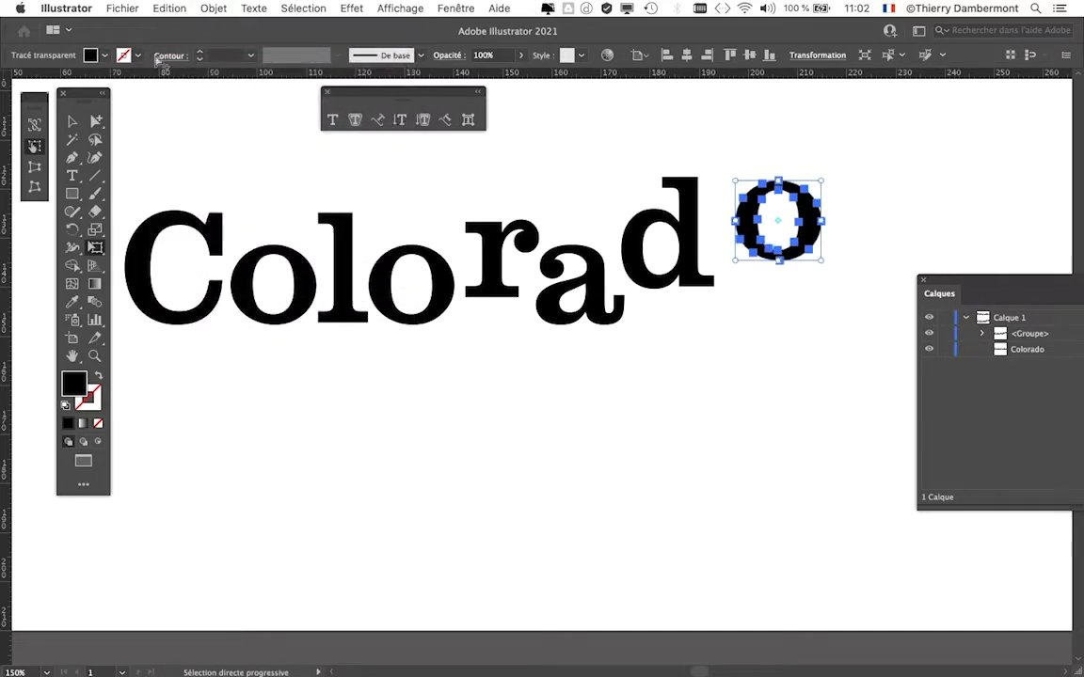
Return to the Outil Sélection and deselect the final o.
left_click(70, 118)
left_click(217, 153)
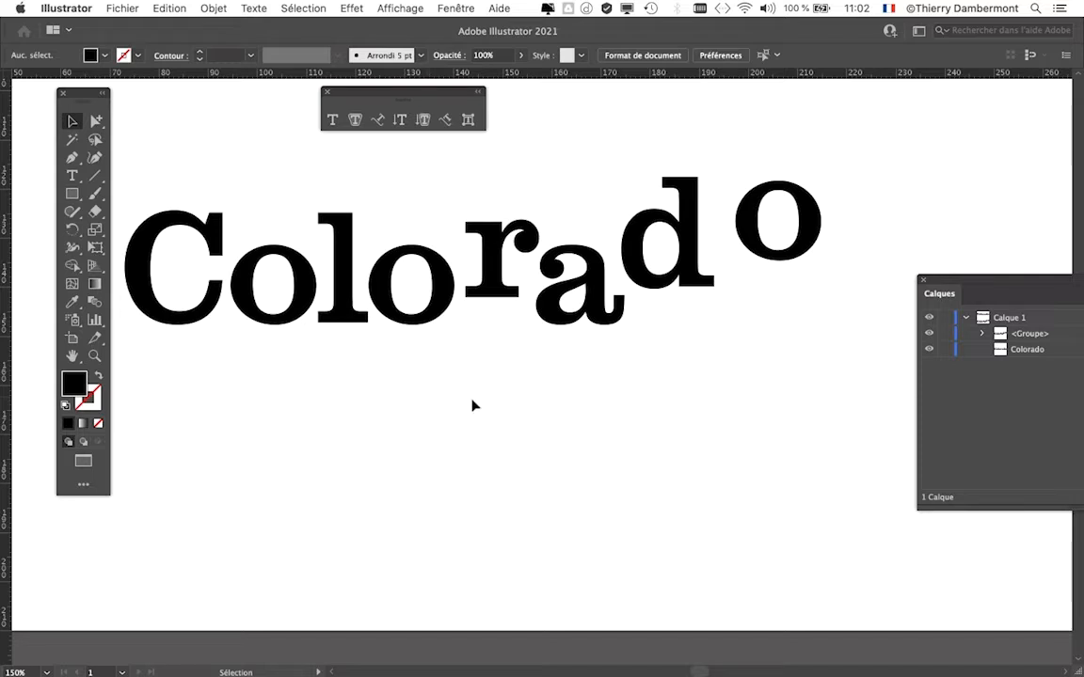
key("space")
left_click_drag(414, 373, 443, 382)
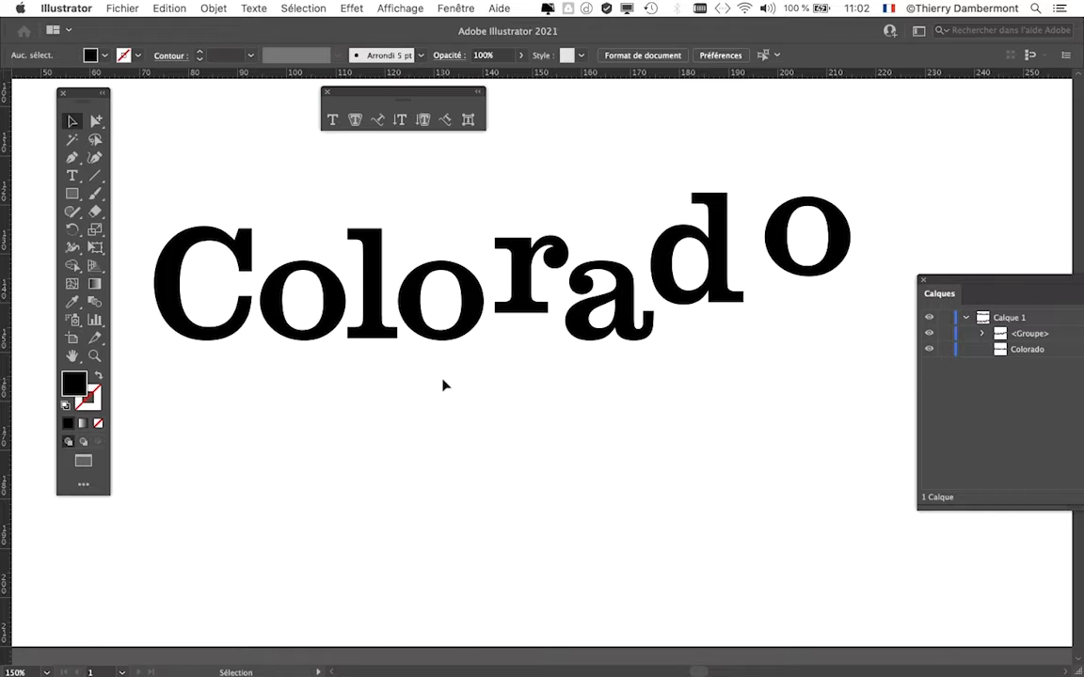
Switch to Firefox and search Google Images for "charte graphique" in a new tab.
mouse_move(2, 489)
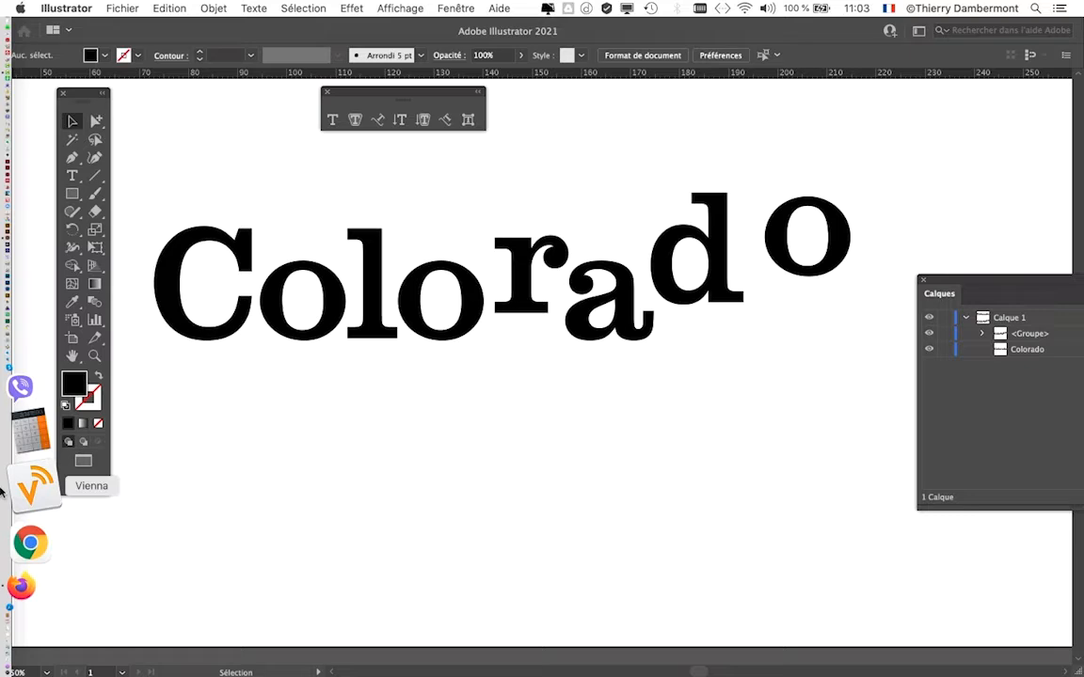
left_click(5, 486)
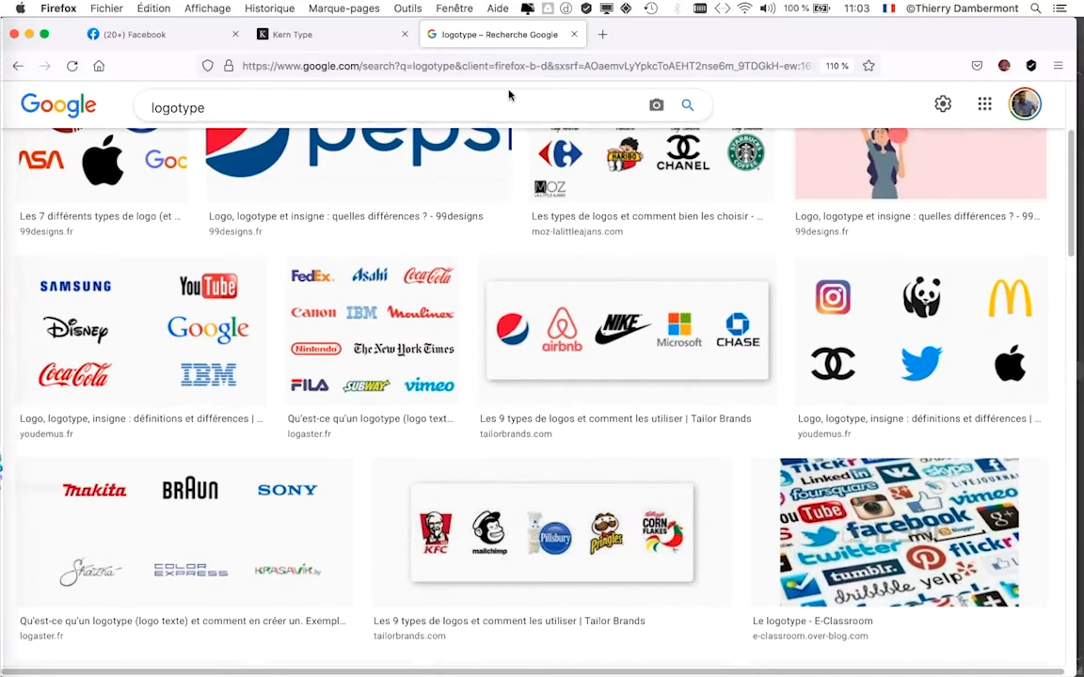
left_click(603, 34)
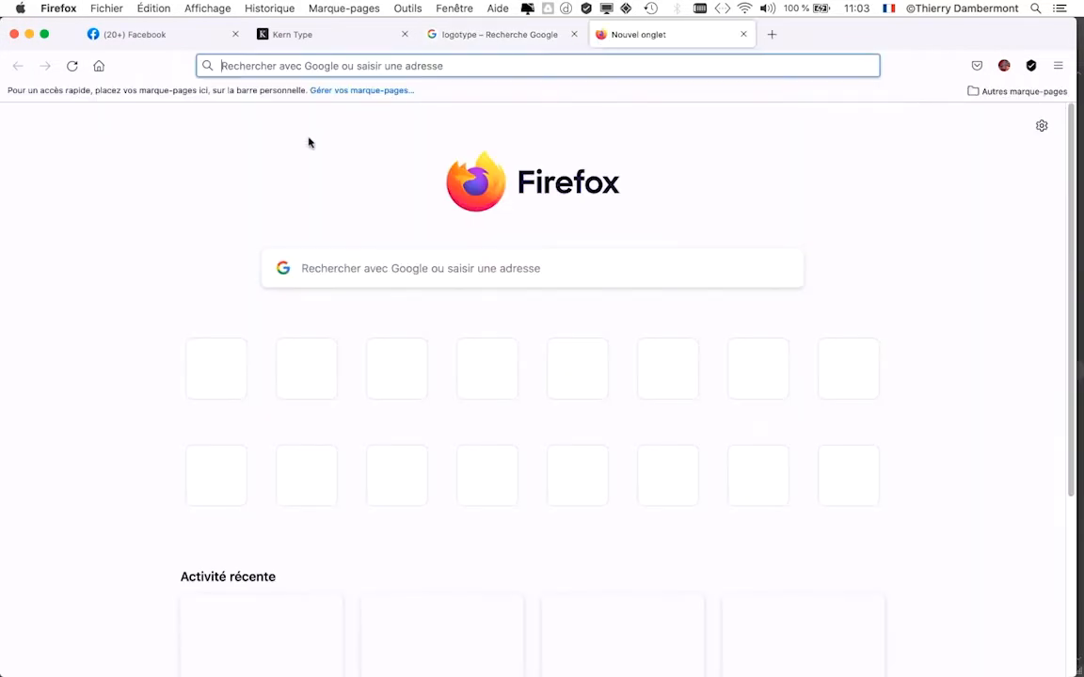
left_click(341, 269)
type("chart")
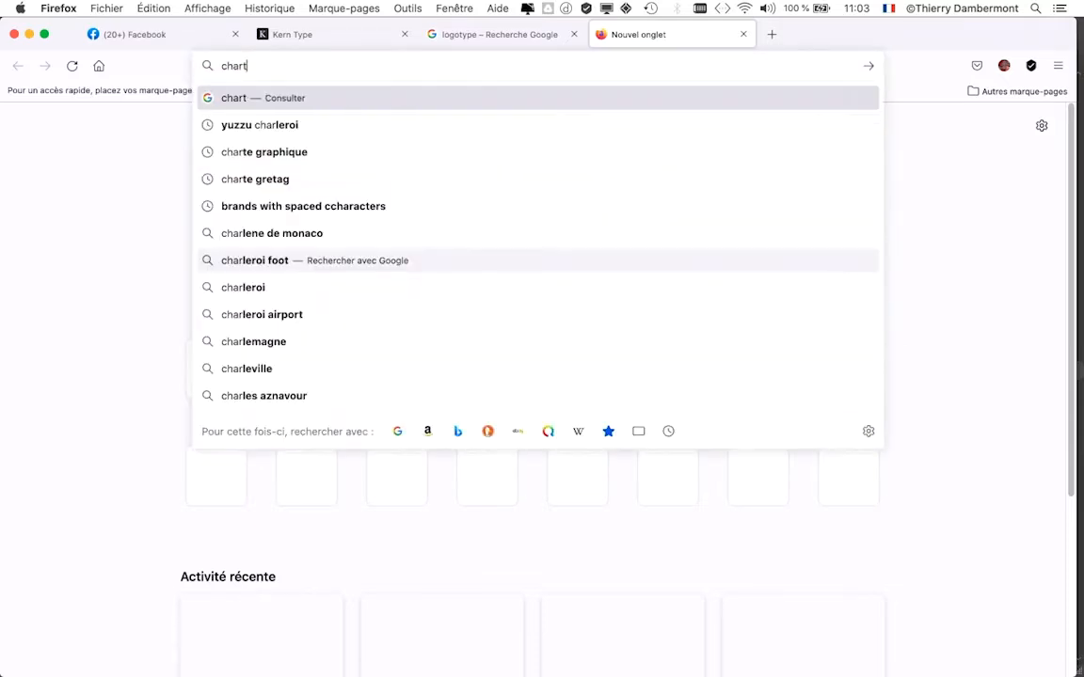
type("e graphqiue")
key("Return")
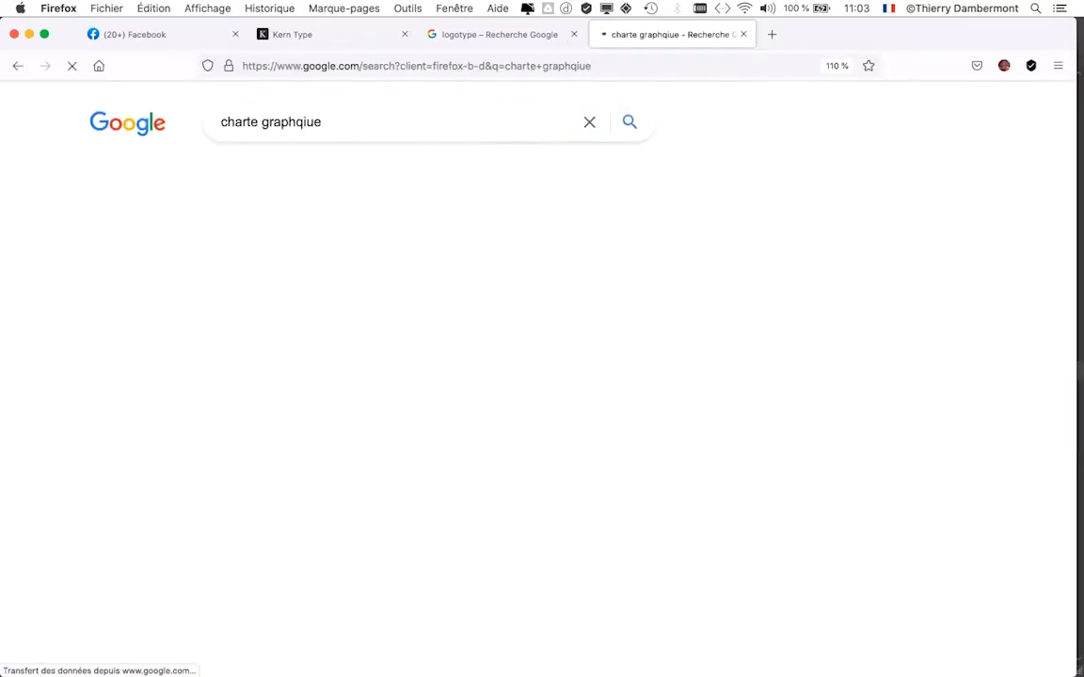
left_click(186, 175)
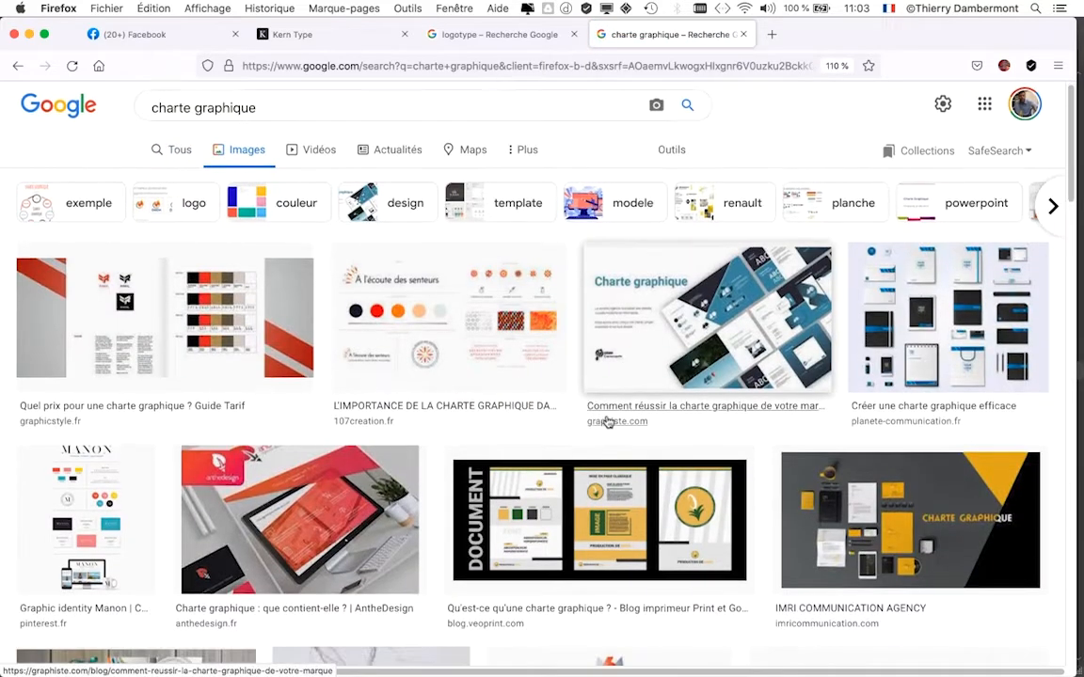
Examine the "charte graphique" image results for examples of logo, colour and stationery guidelines.
scroll(605, 419, "down", 5)
scroll(602, 418, "down", 5)
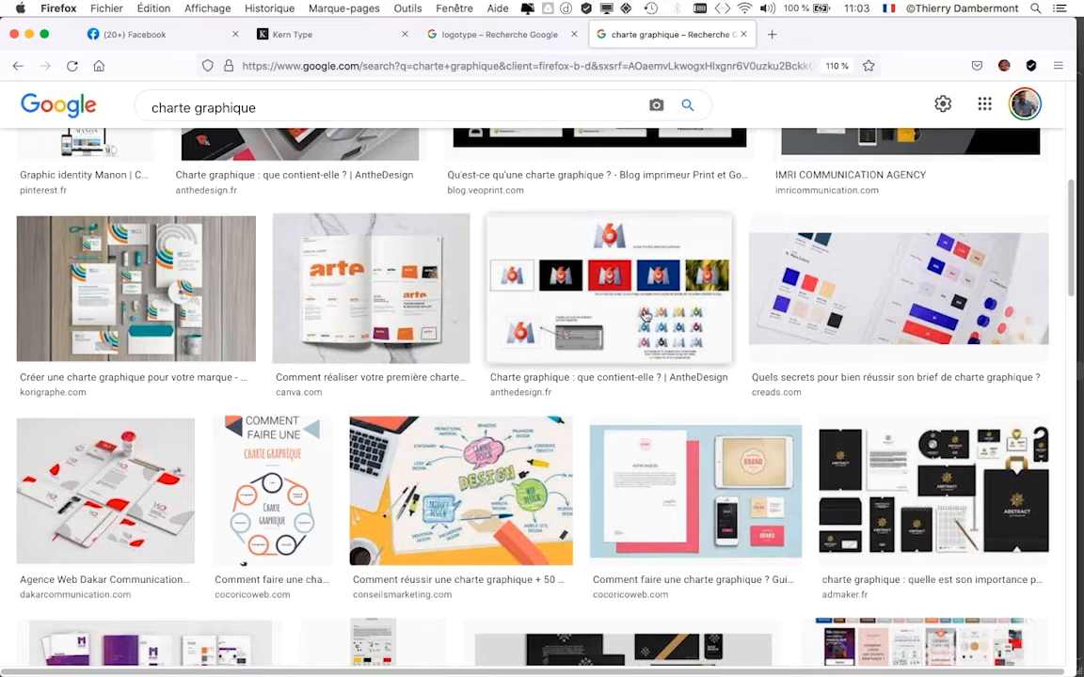
scroll(602, 301, "down", 3)
scroll(648, 324, "down", 5)
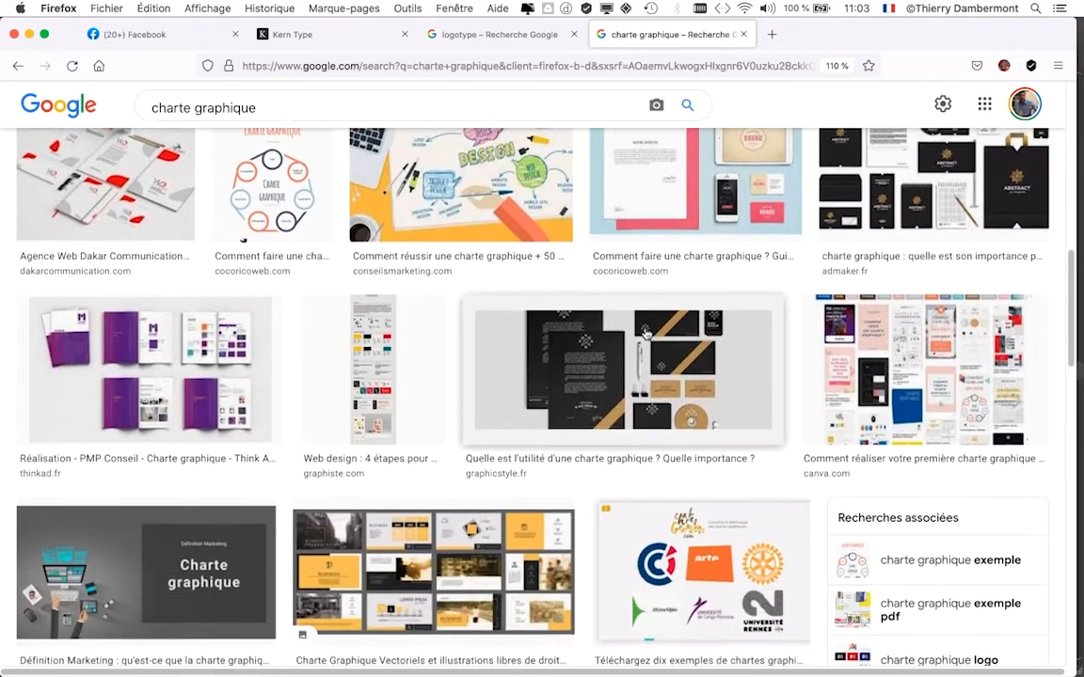
scroll(442, 410, "down", 3)
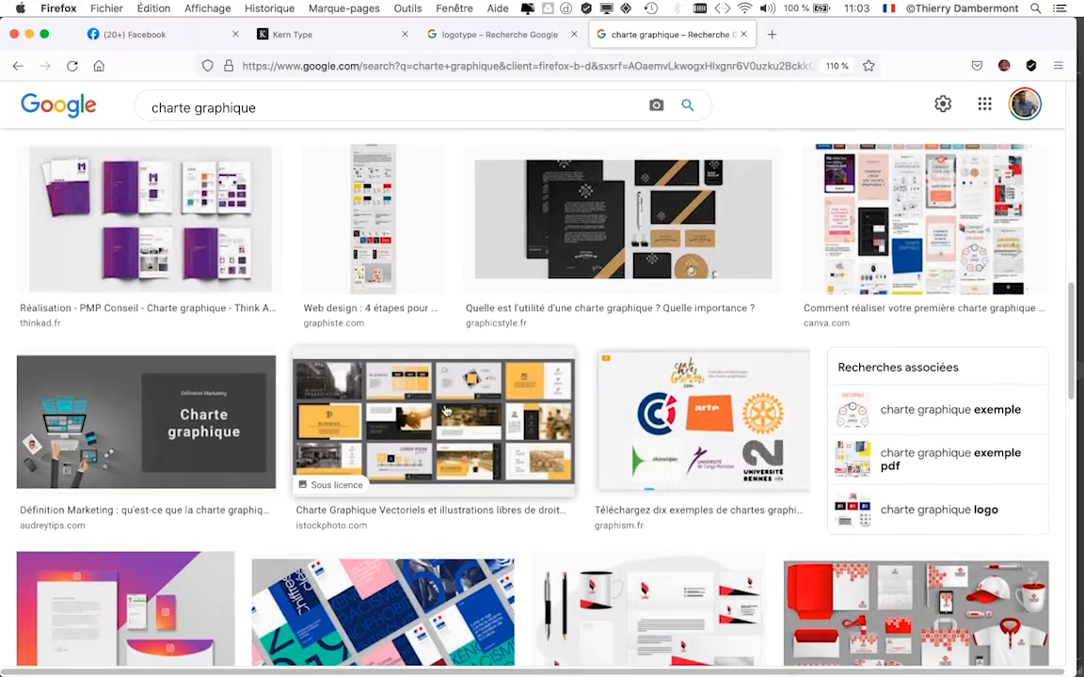
scroll(541, 508, "down", 4)
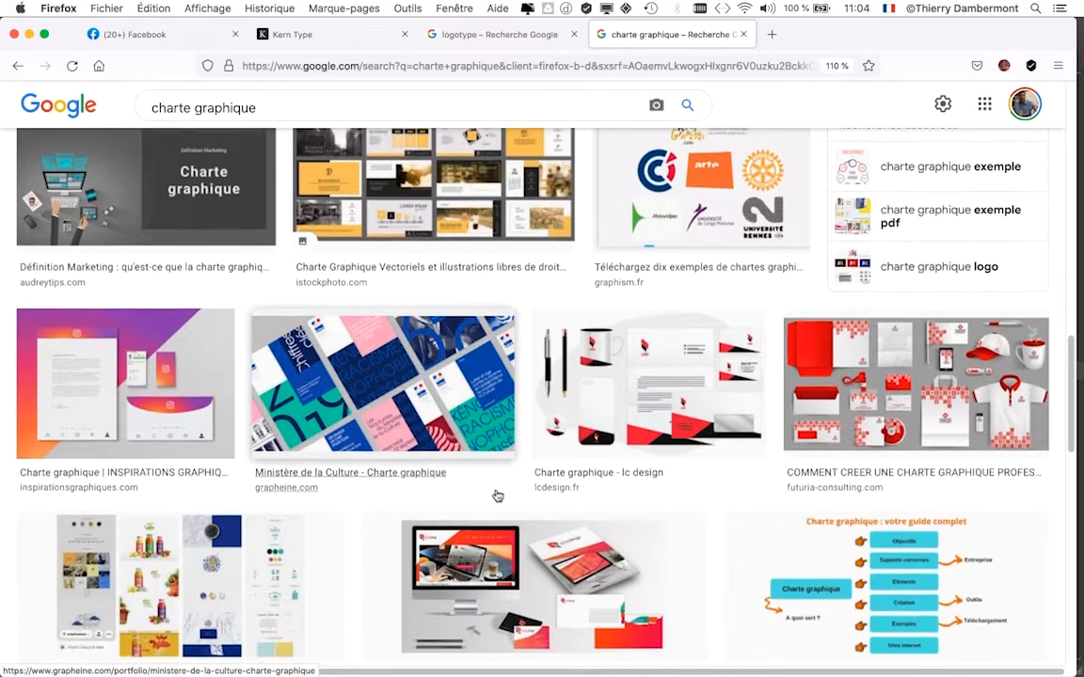
scroll(509, 511, "down", 1)
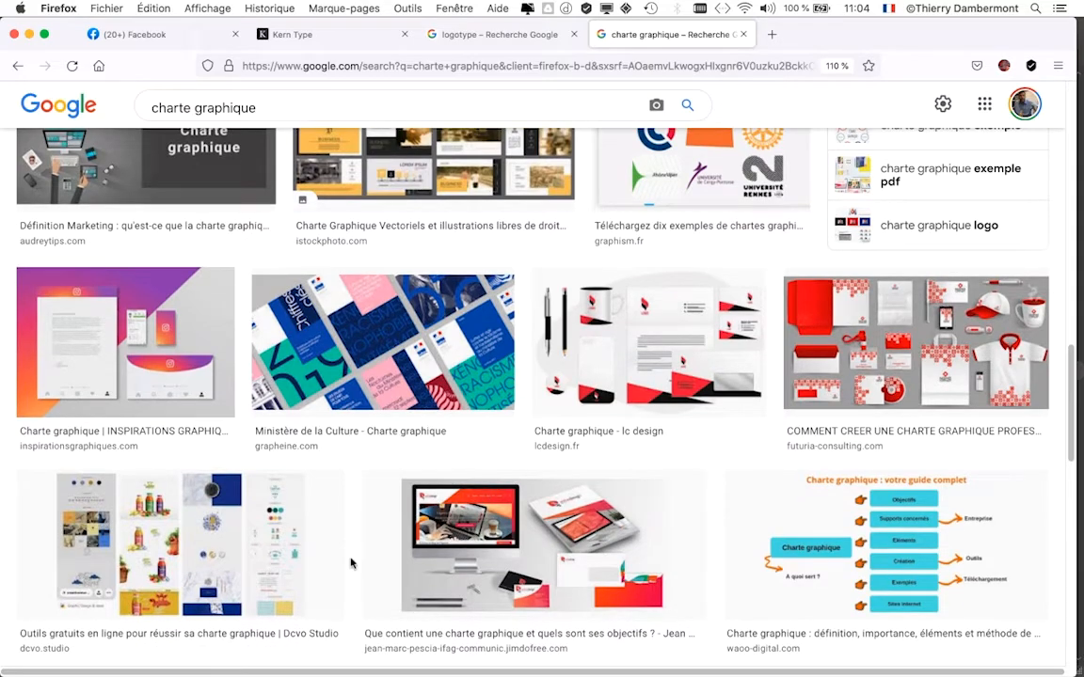
scroll(351, 563, "down", 4)
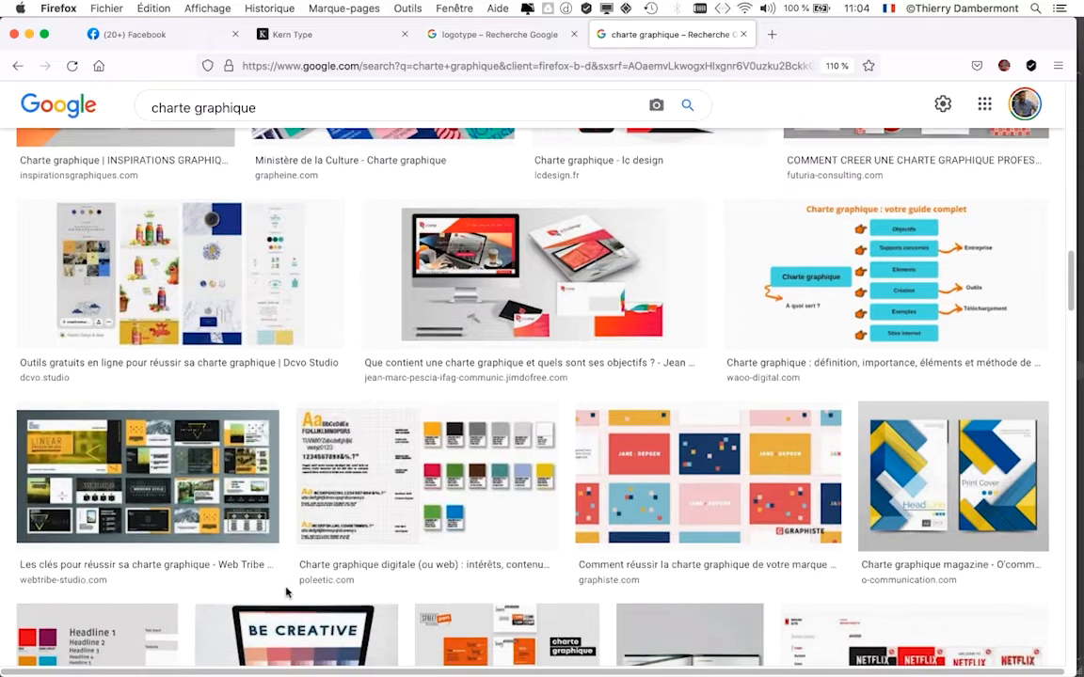
scroll(287, 600, "down", 3)
scroll(414, 628, "down", 3)
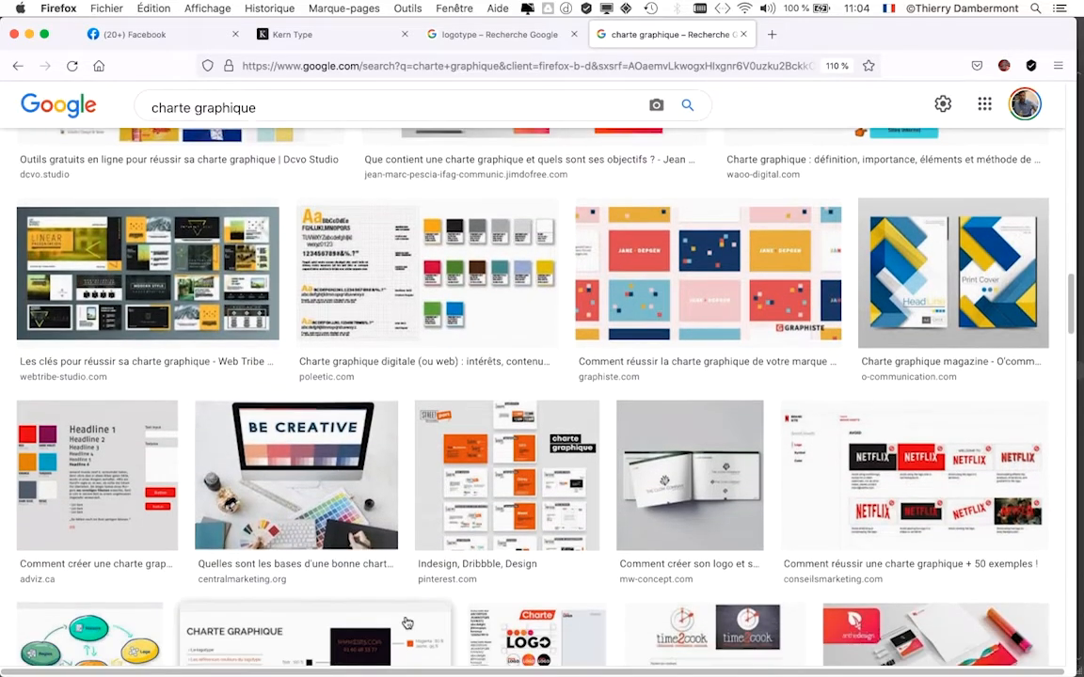
scroll(452, 647, "down", 2)
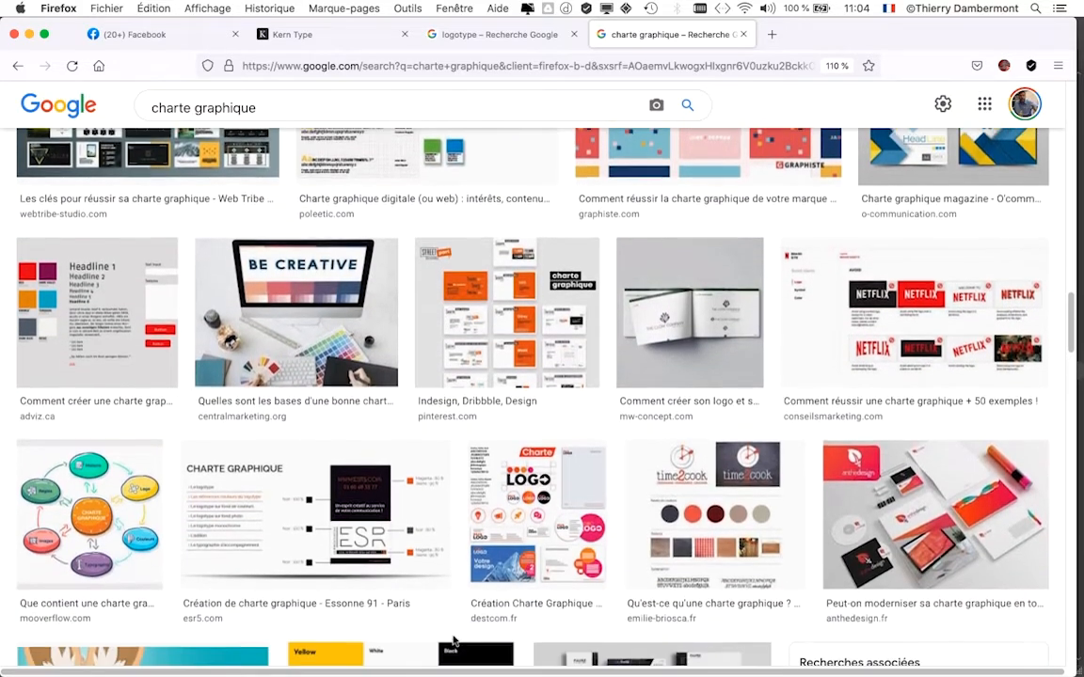
scroll(528, 648, "down", 3)
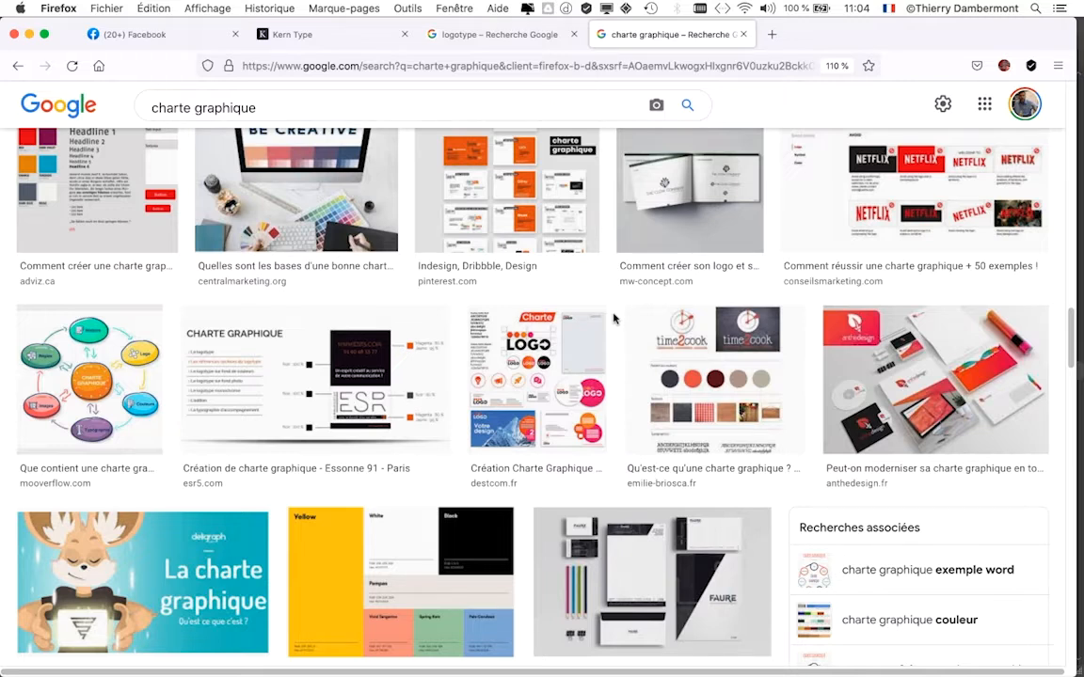
scroll(614, 319, "down", 3)
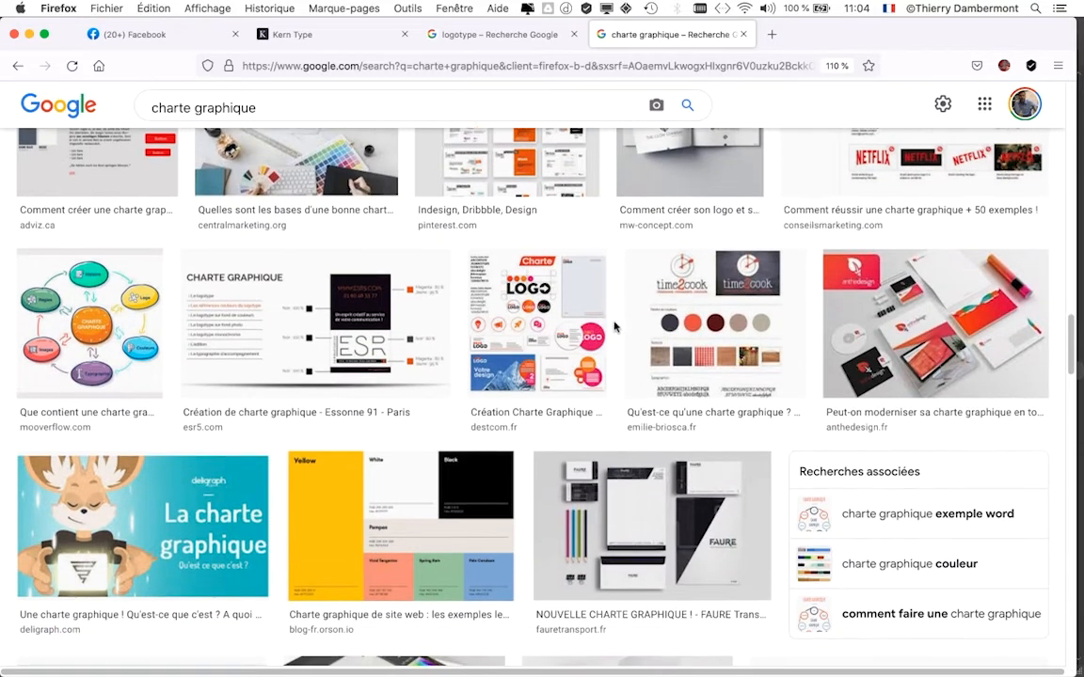
scroll(534, 463, "down", 3)
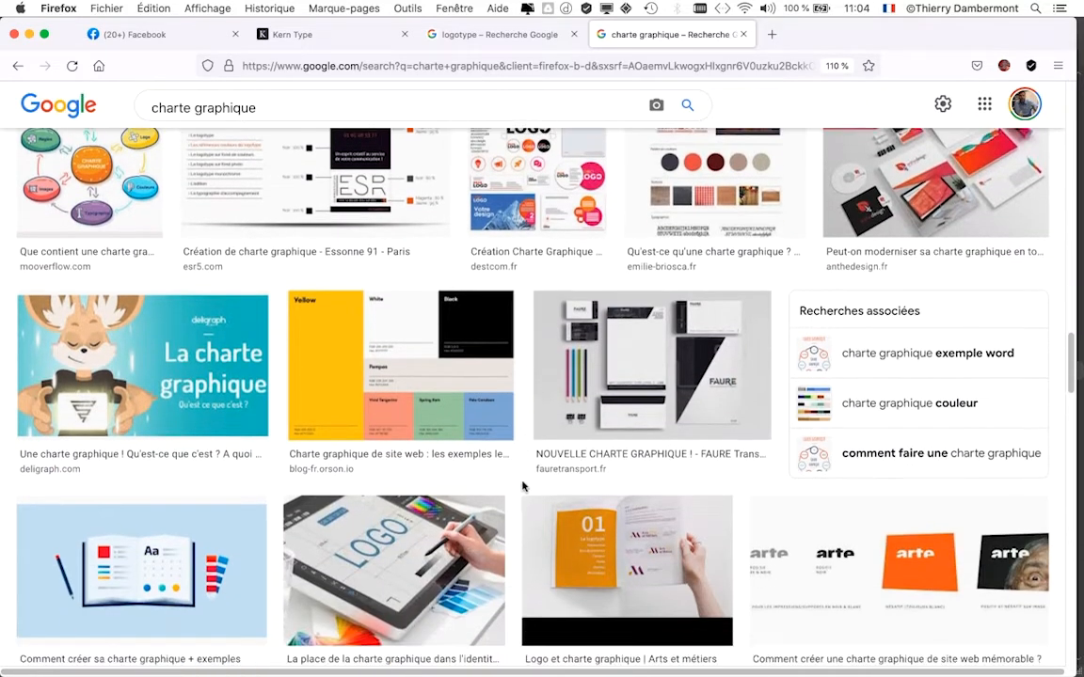
scroll(513, 514, "down", 6)
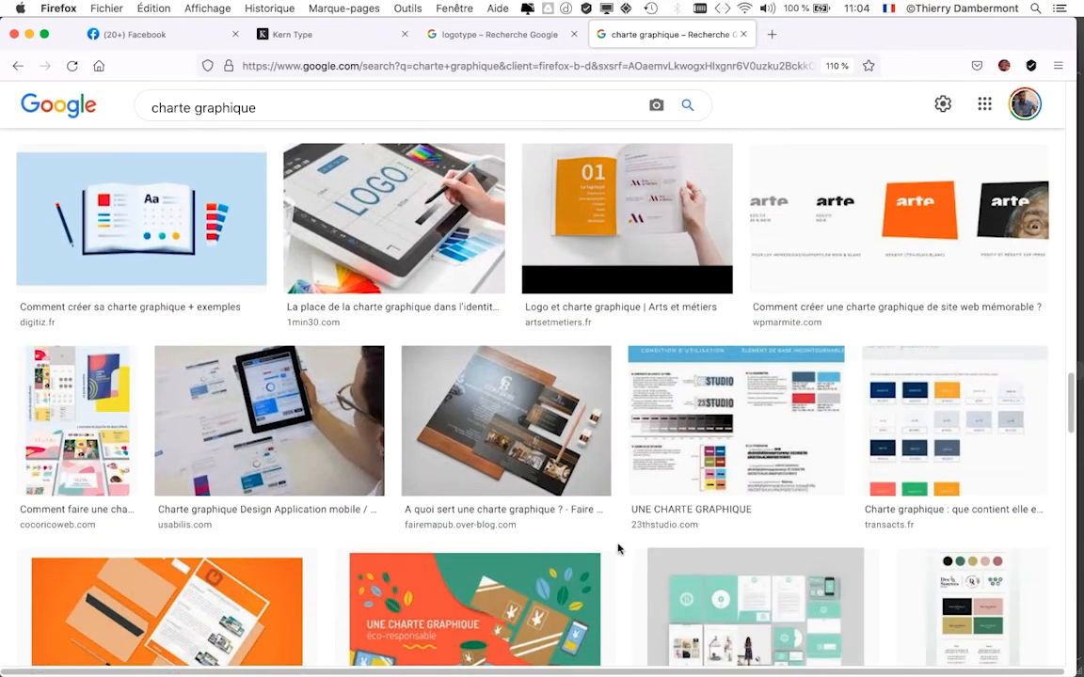
scroll(612, 550, "down", 2)
scroll(621, 556, "down", 1)
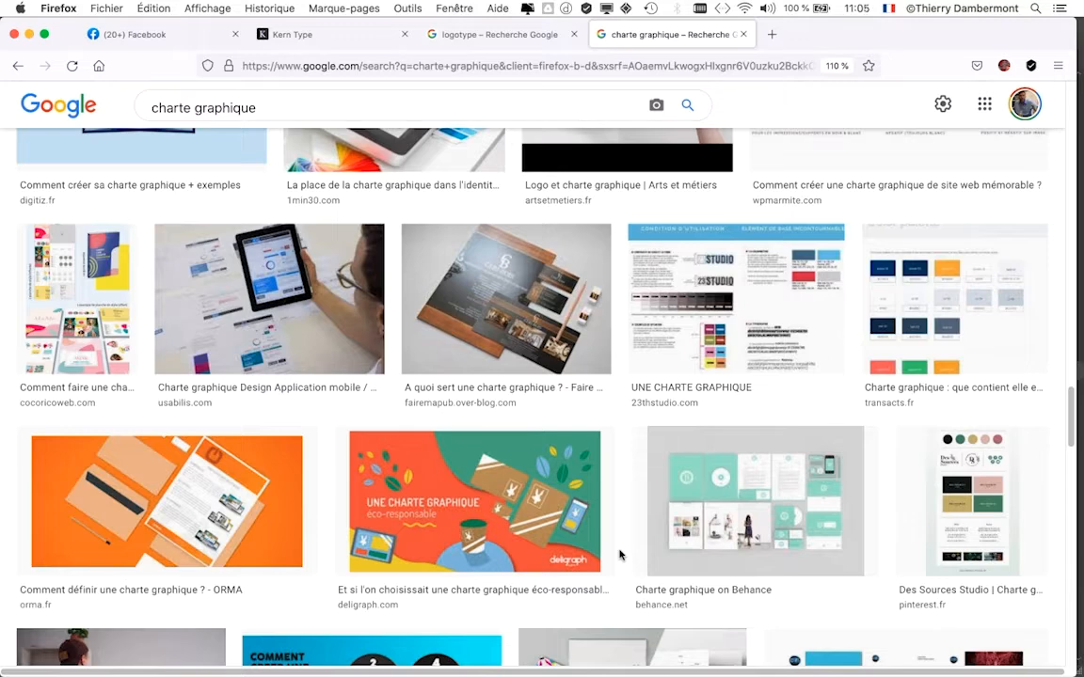
scroll(619, 555, "down", 2)
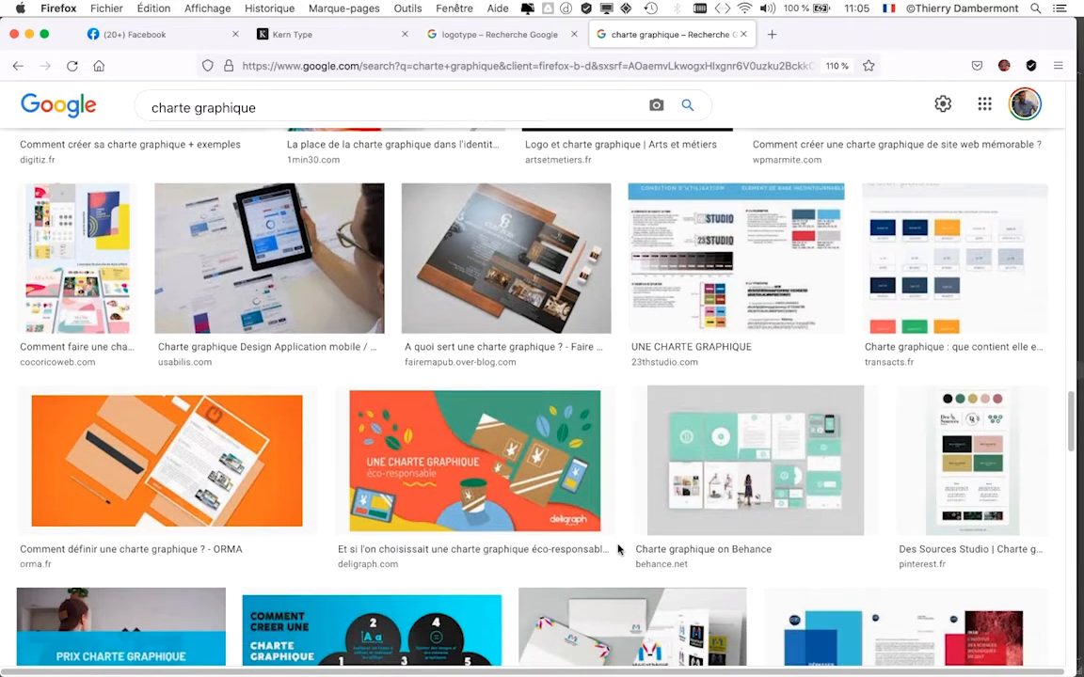
scroll(620, 545, "down", 1)
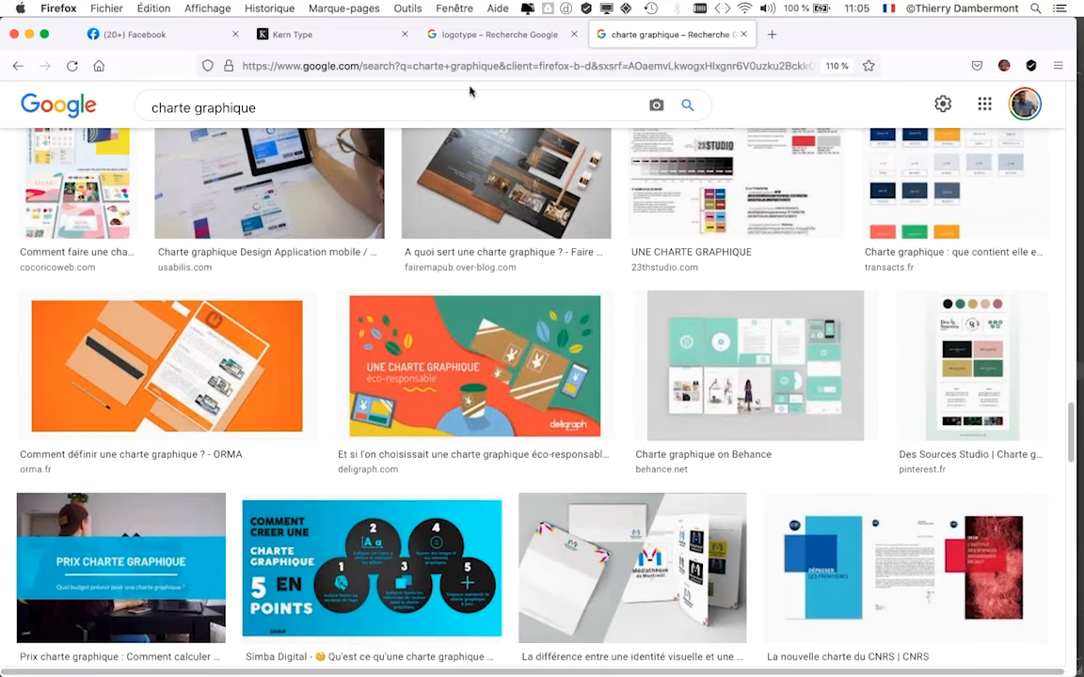
Search Google Images for "storytelling logo" and switch to the full web results.
scroll(298, 171, "up", 10)
triple_click(271, 107)
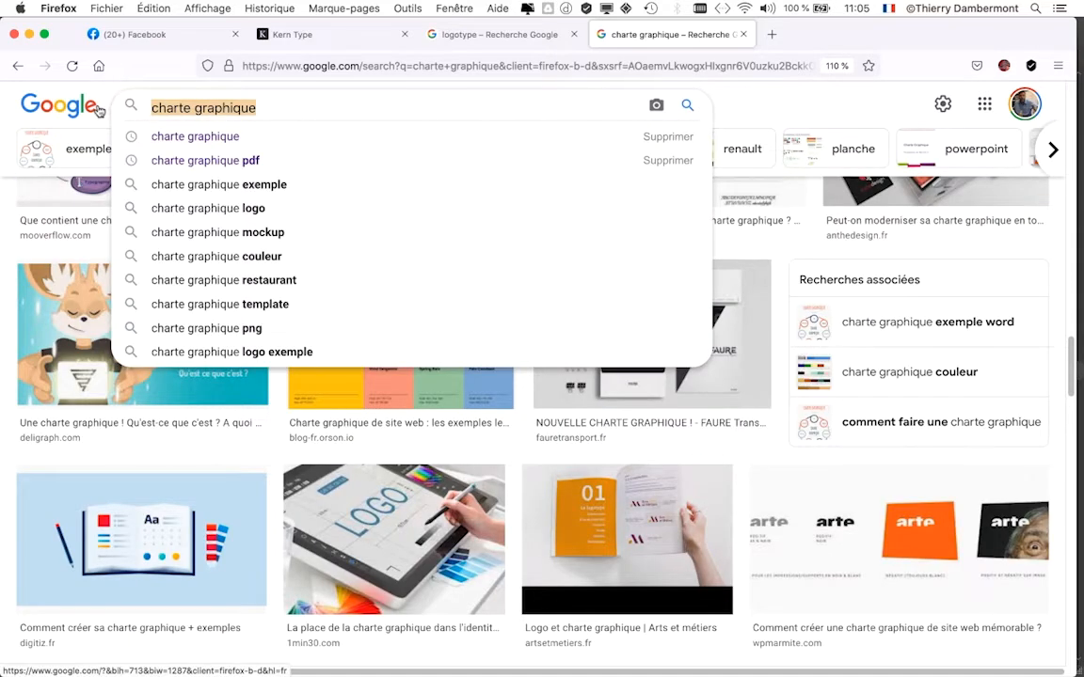
type("storytell")
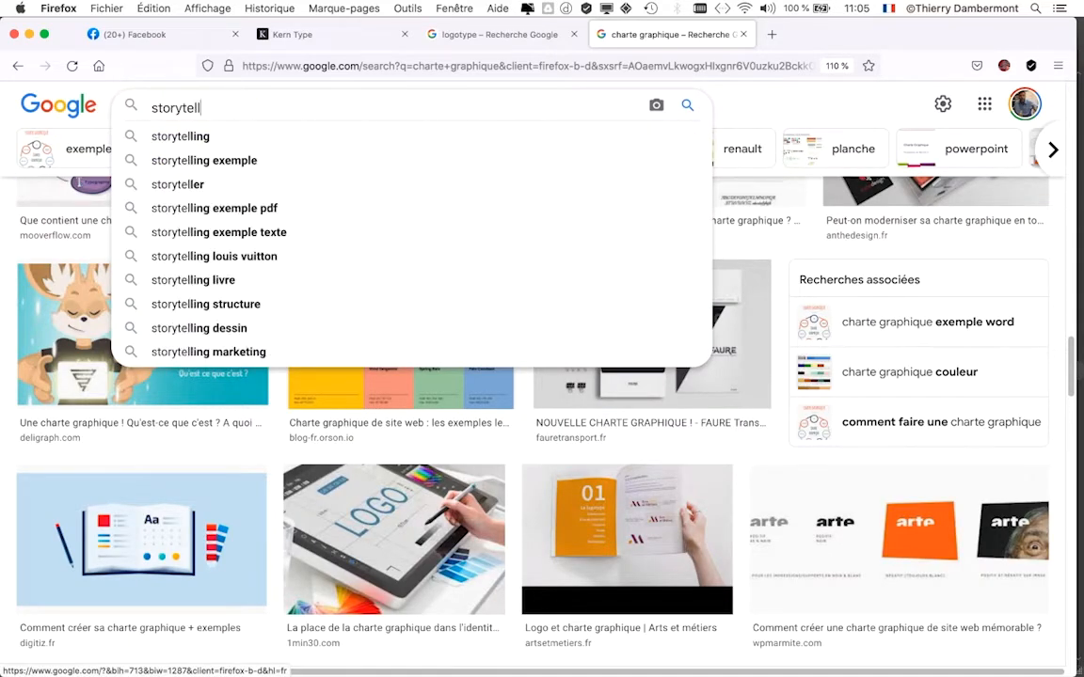
type("ing logo")
key("Return")
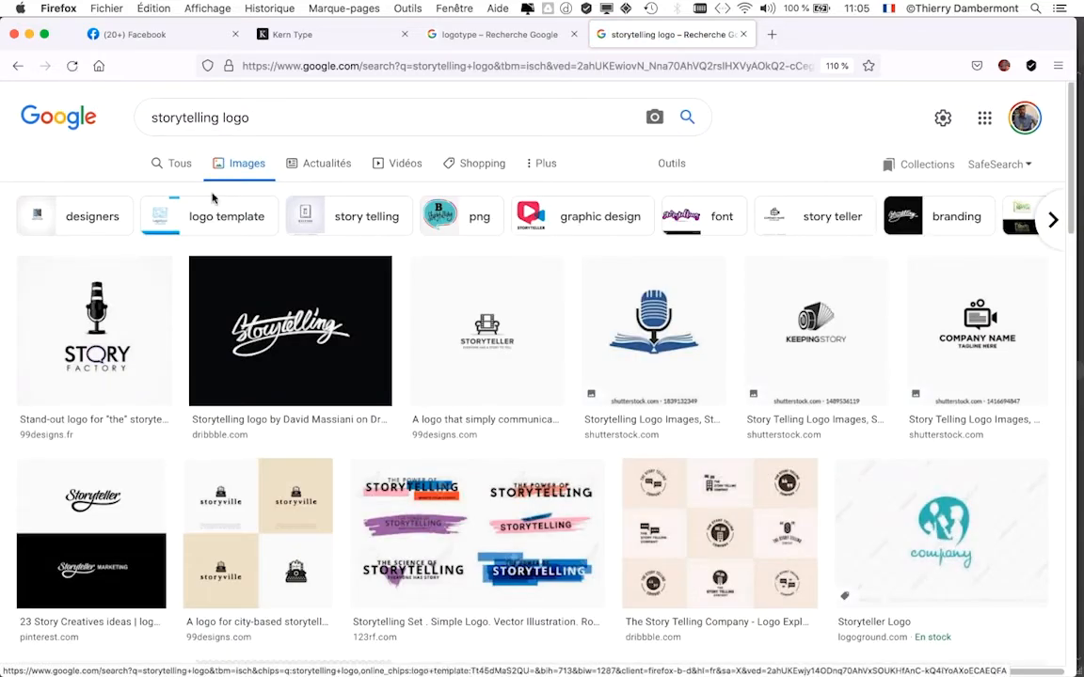
left_click(173, 167)
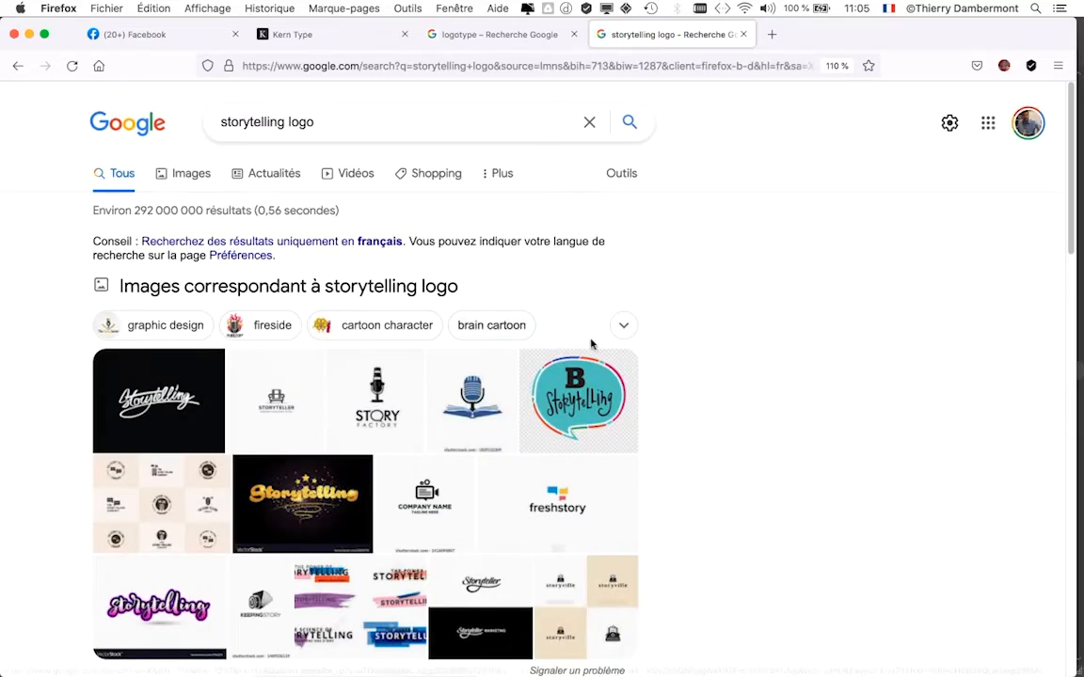
Open the Bell + Ivy "Brand Storytelling Through Logo Design" and enigma.swiss "Trois exemples" results in new background tabs.
scroll(723, 380, "down", 5)
scroll(724, 380, "down", 5)
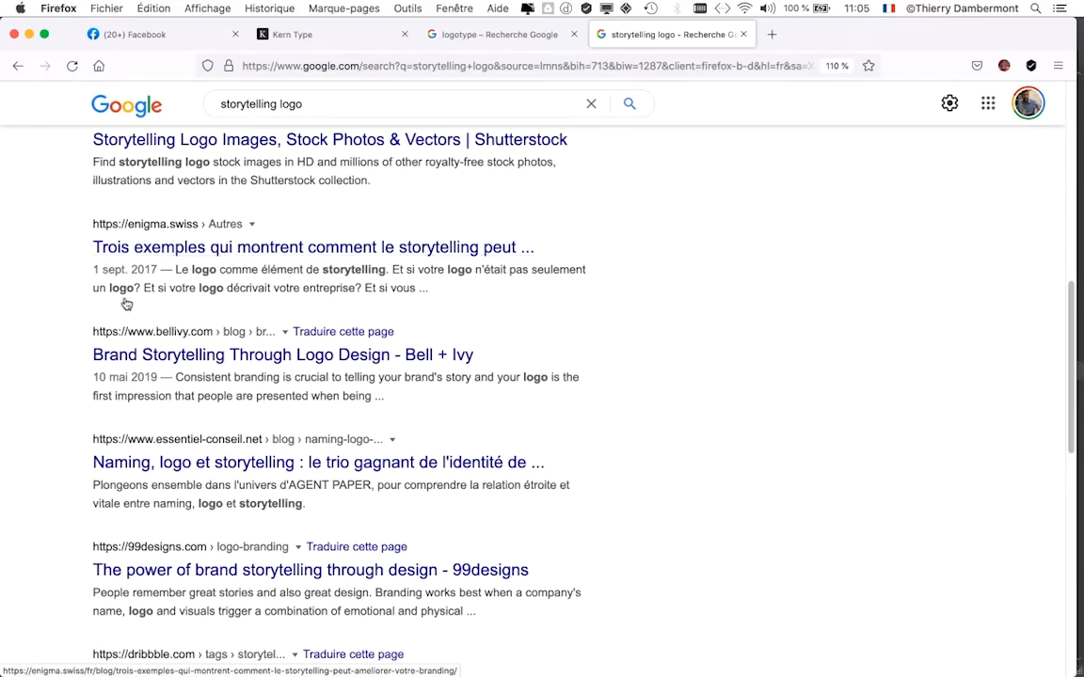
scroll(579, 400, "down", 1)
left_click(128, 342, "super")
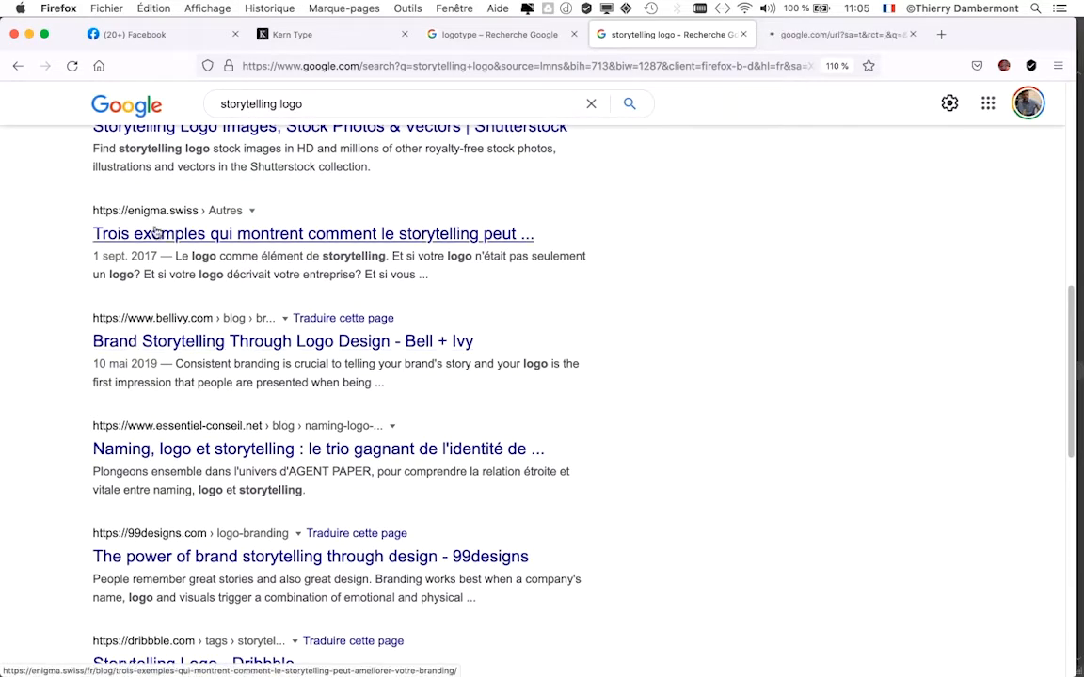
left_click(143, 233, "super")
Skim the Bell + Ivy and Enigma articles on storytelling through logos, and close both article tabs.
left_click(770, 32)
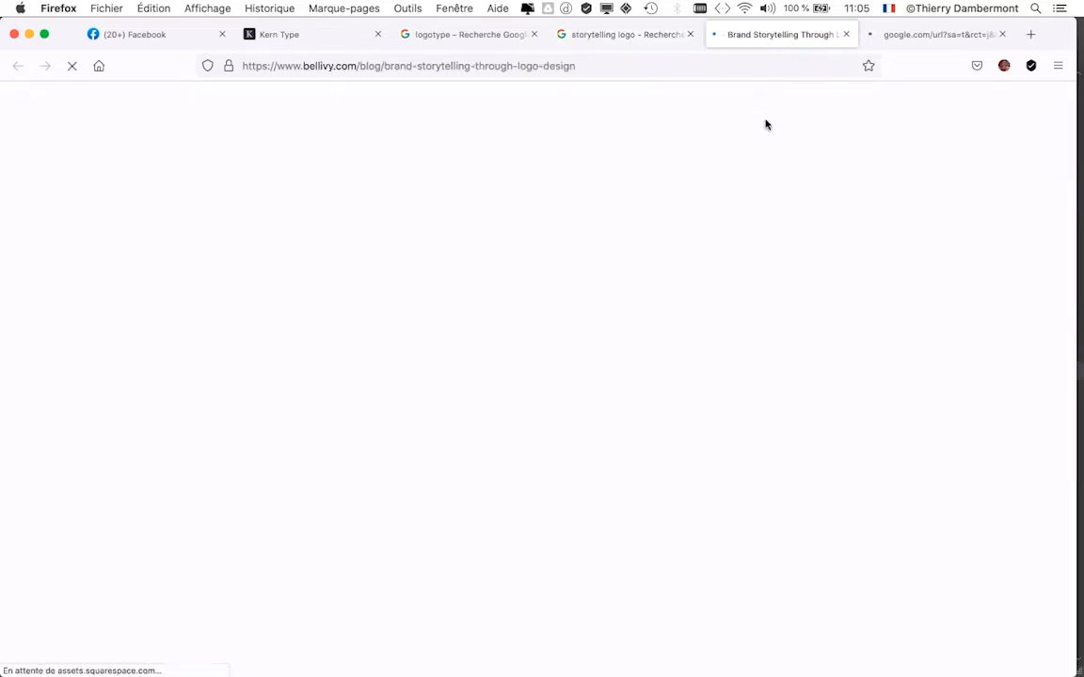
scroll(779, 388, "down", 5)
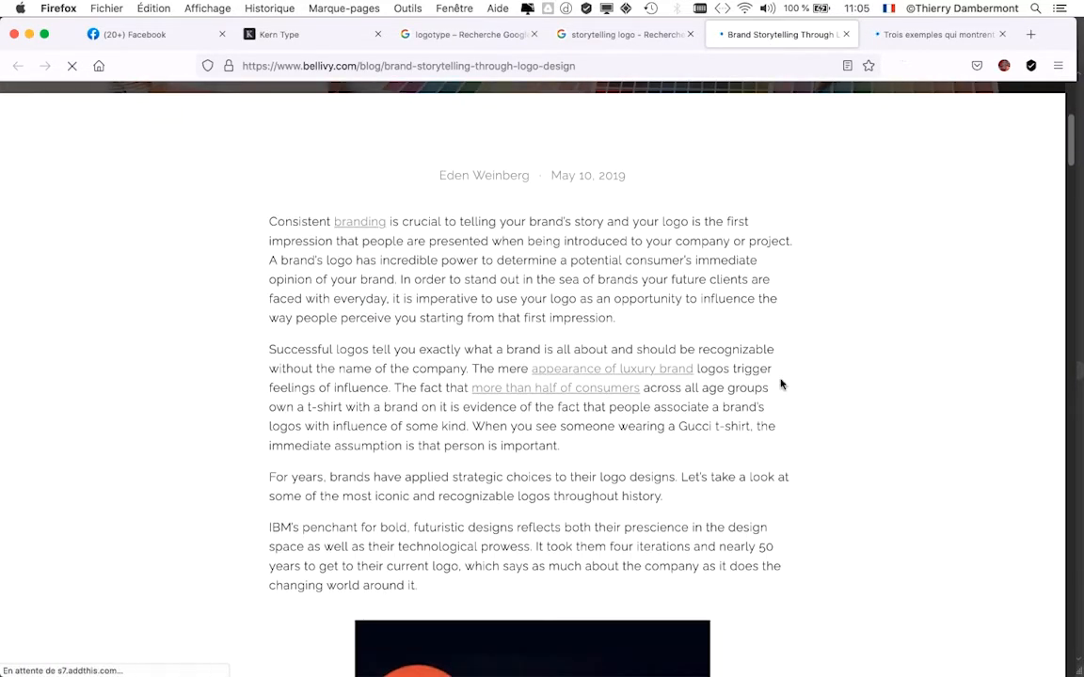
left_click(903, 34)
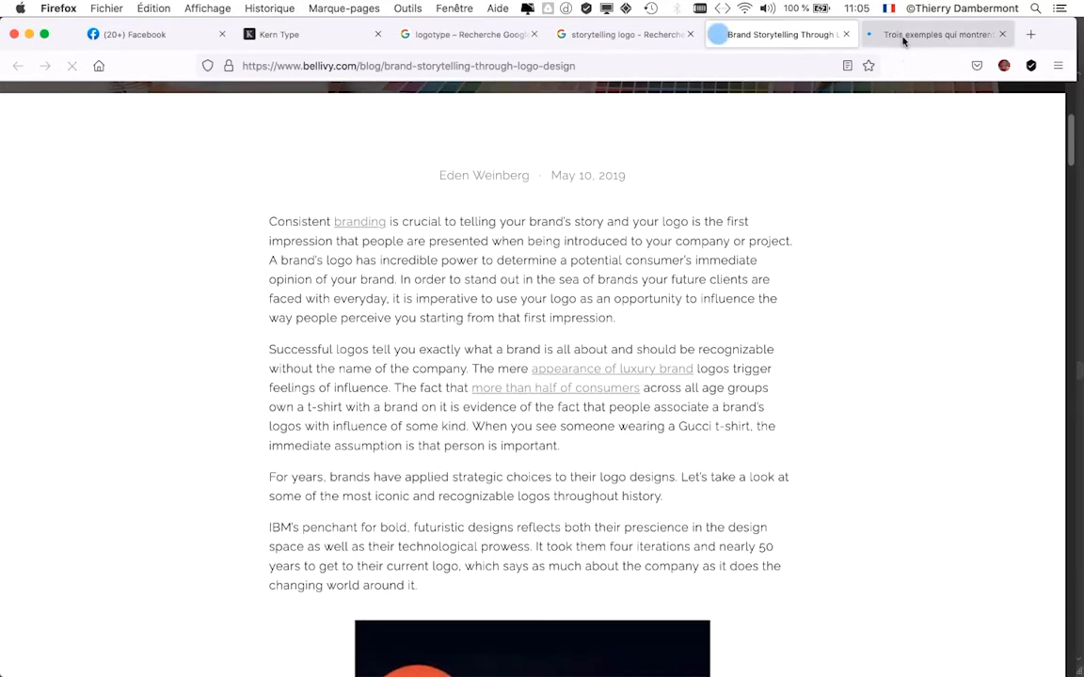
scroll(696, 310, "down", 7)
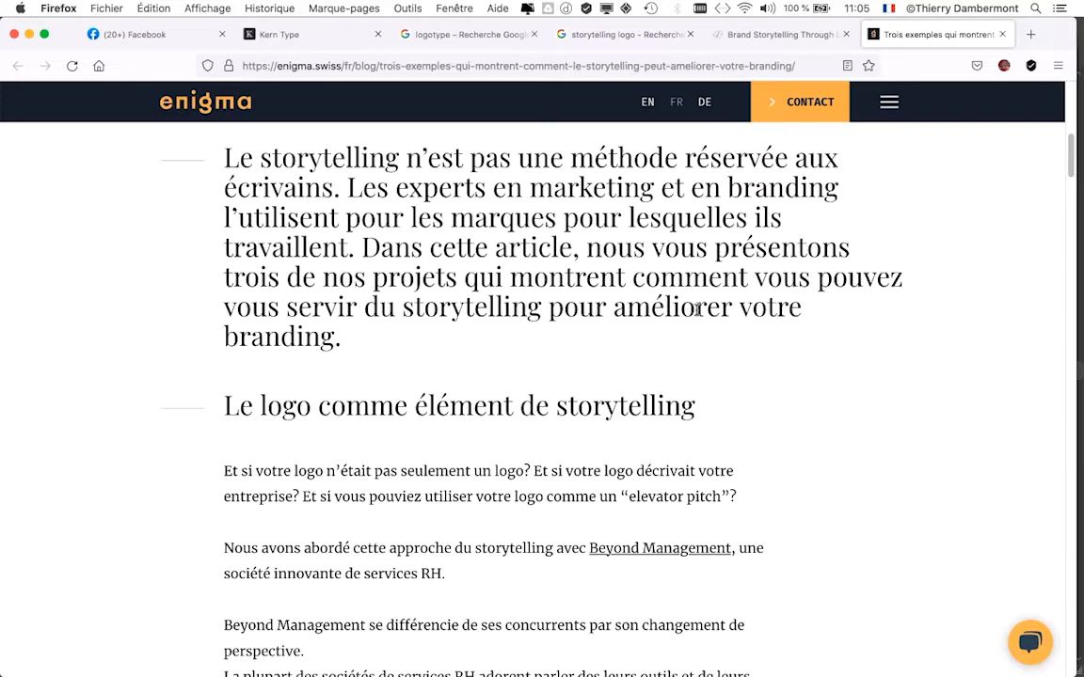
left_click(772, 36)
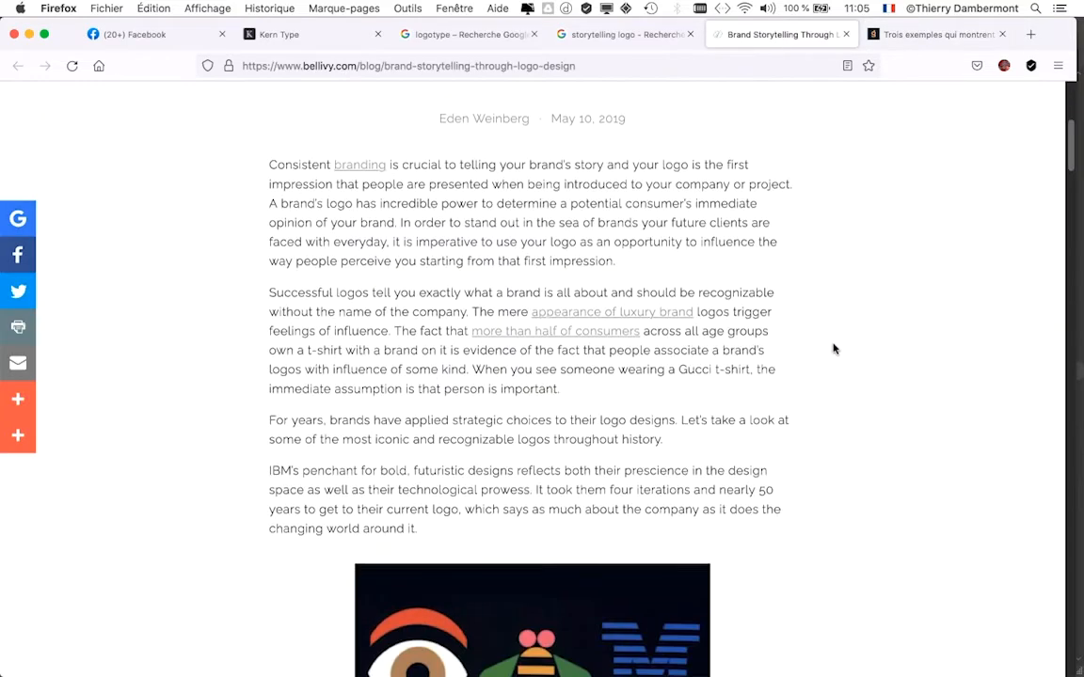
scroll(833, 349, "down", 5)
left_click(983, 36)
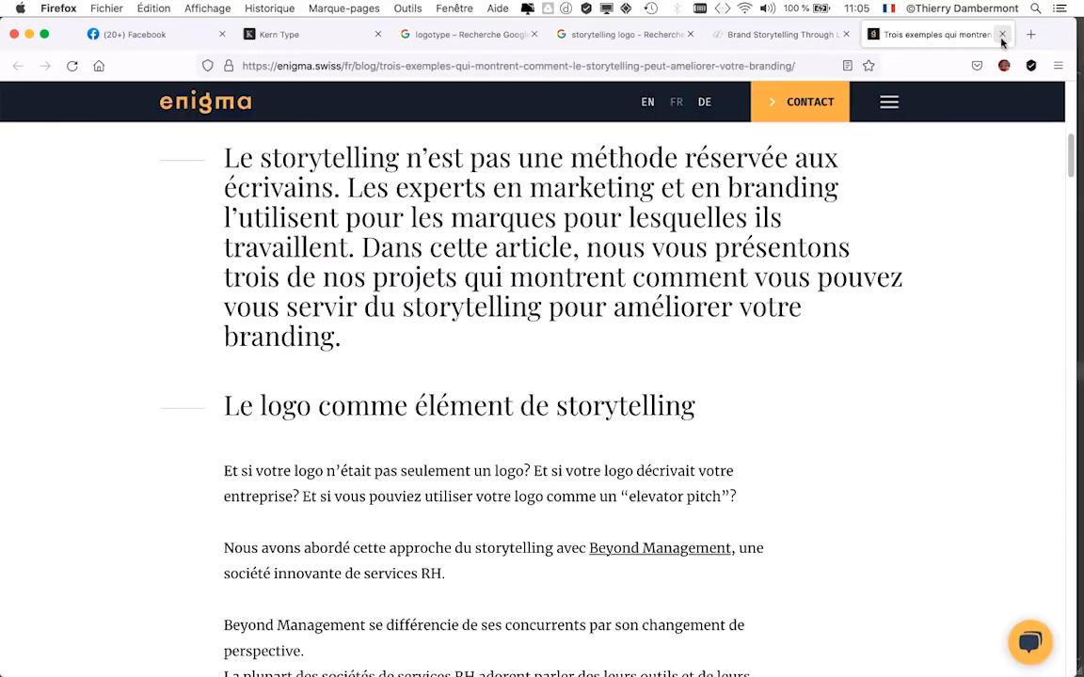
left_click(1002, 36)
left_click(846, 35)
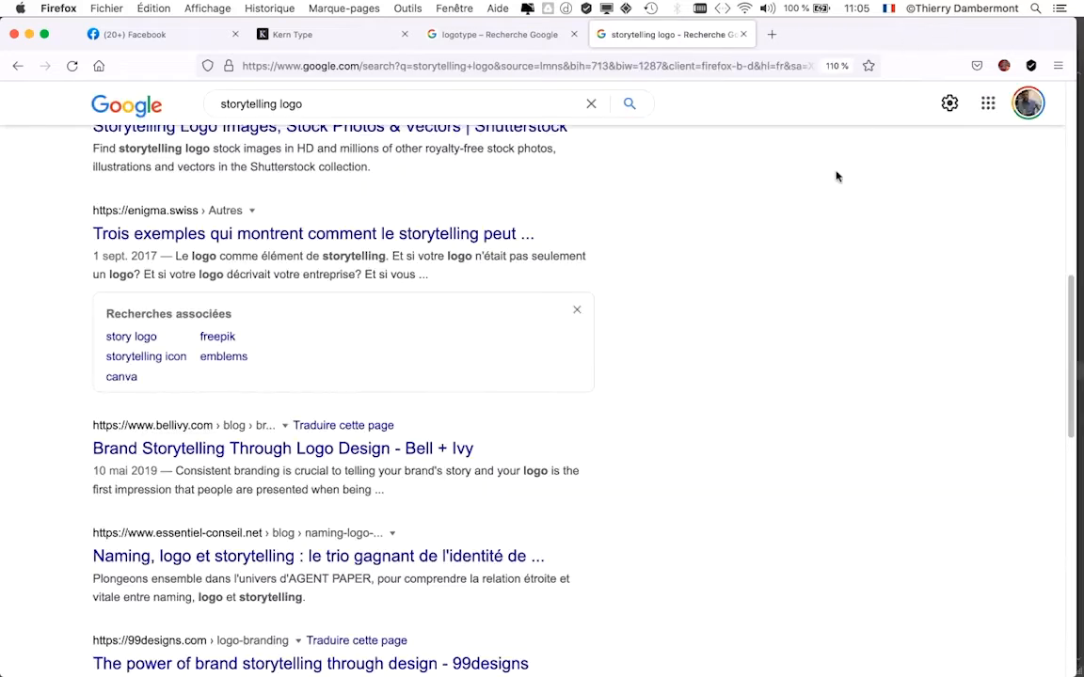
Look through the "storytelling logo" web results for articles linking logo design and brand stories.
scroll(605, 280, "down", 2)
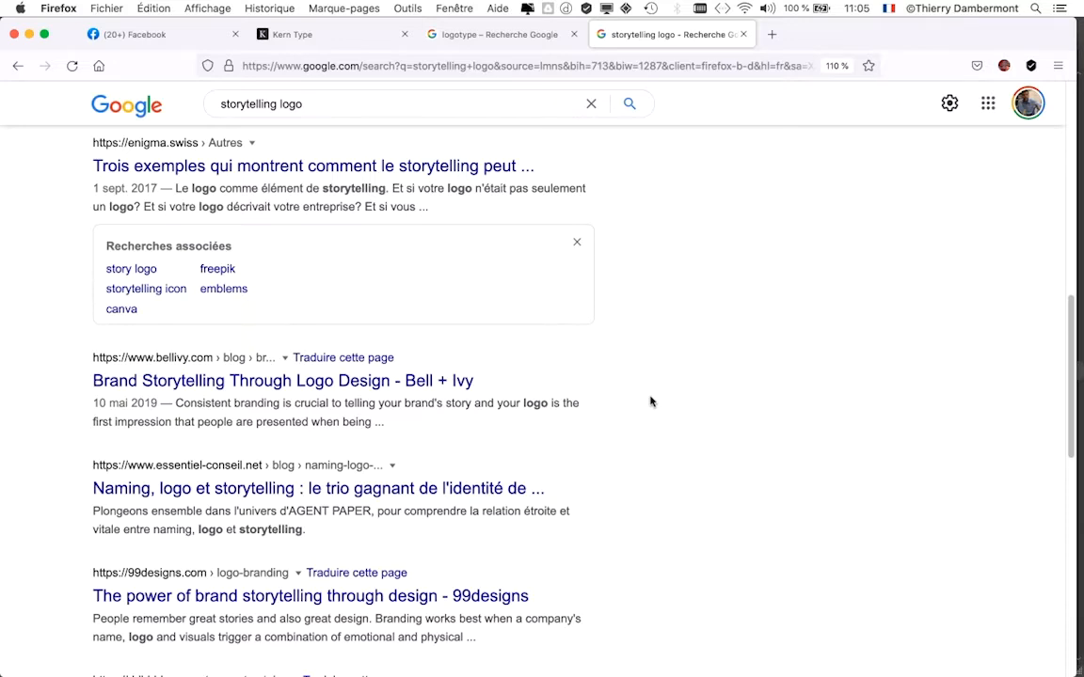
scroll(651, 402, "down", 2)
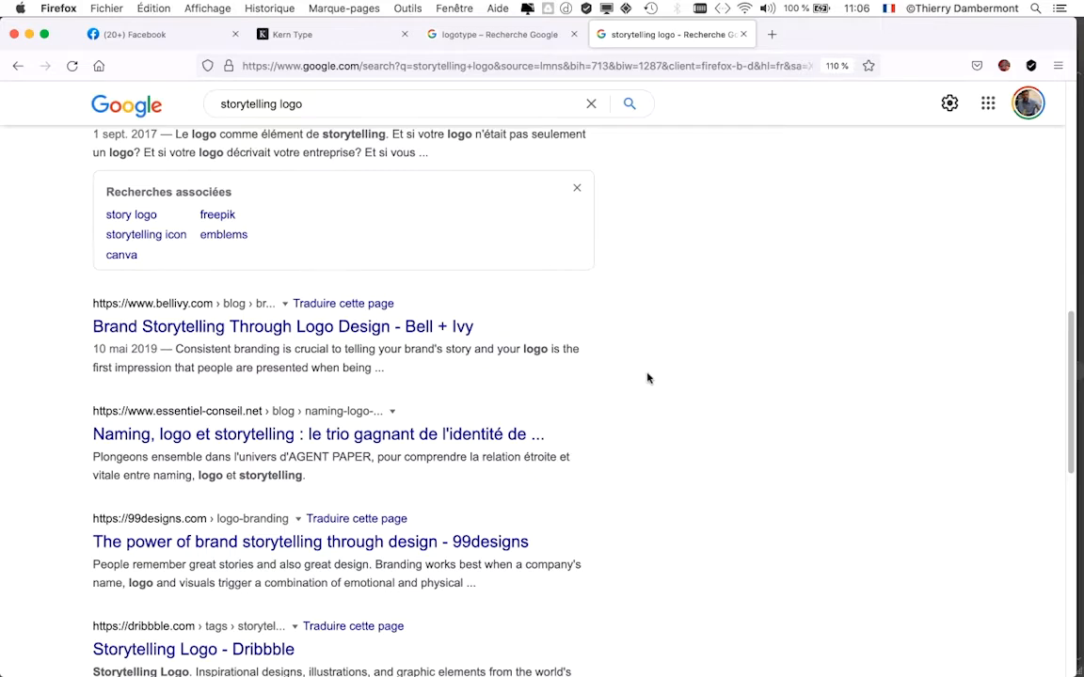
scroll(648, 378, "down", 4)
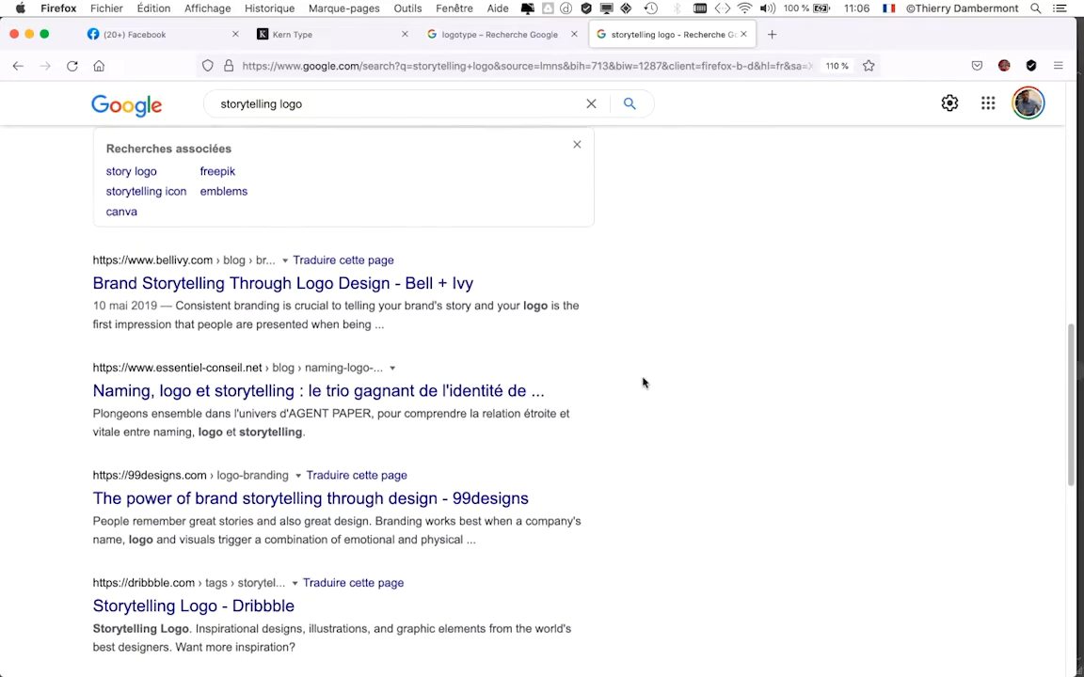
scroll(643, 384, "down", 1)
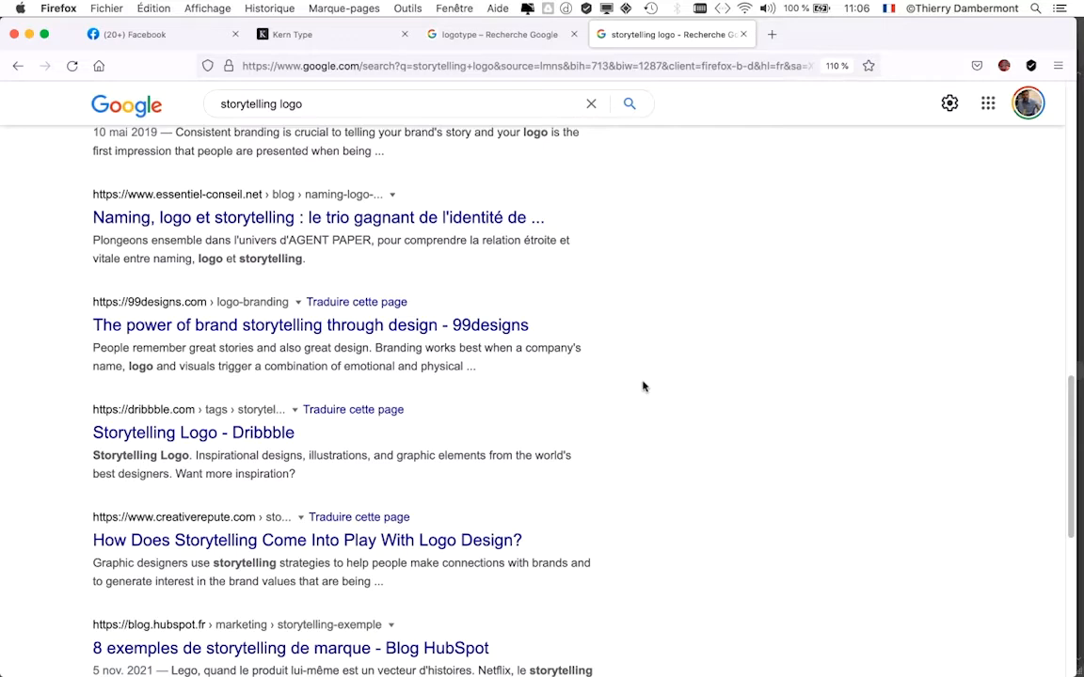
scroll(644, 385, "down", 1)
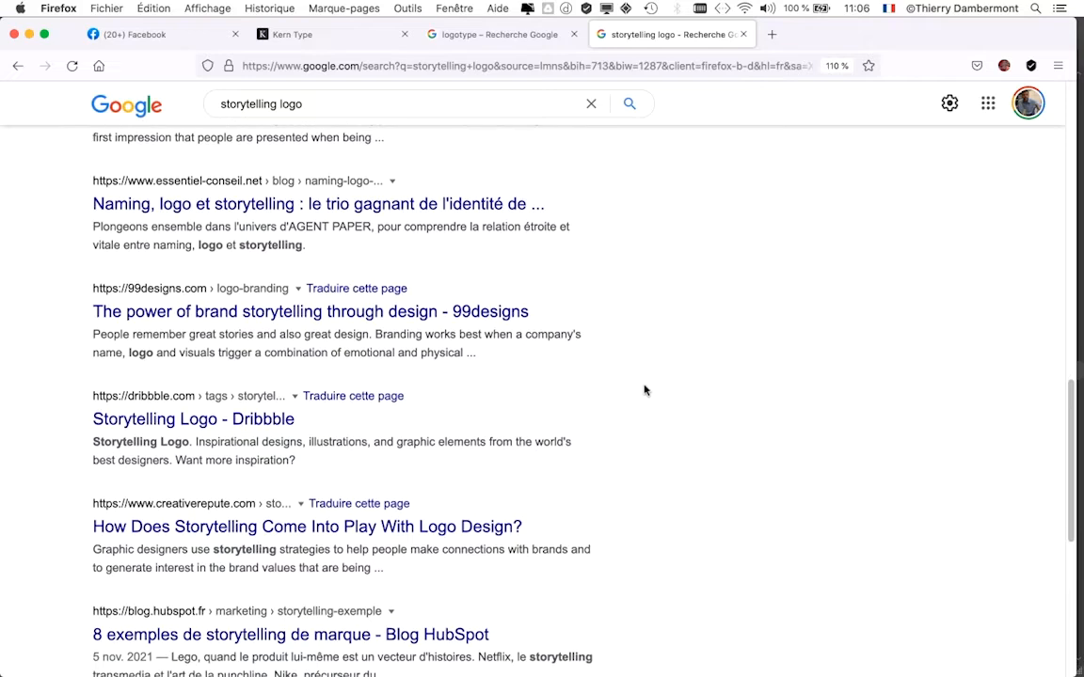
scroll(646, 391, "up", 10)
scroll(646, 391, "up", 5)
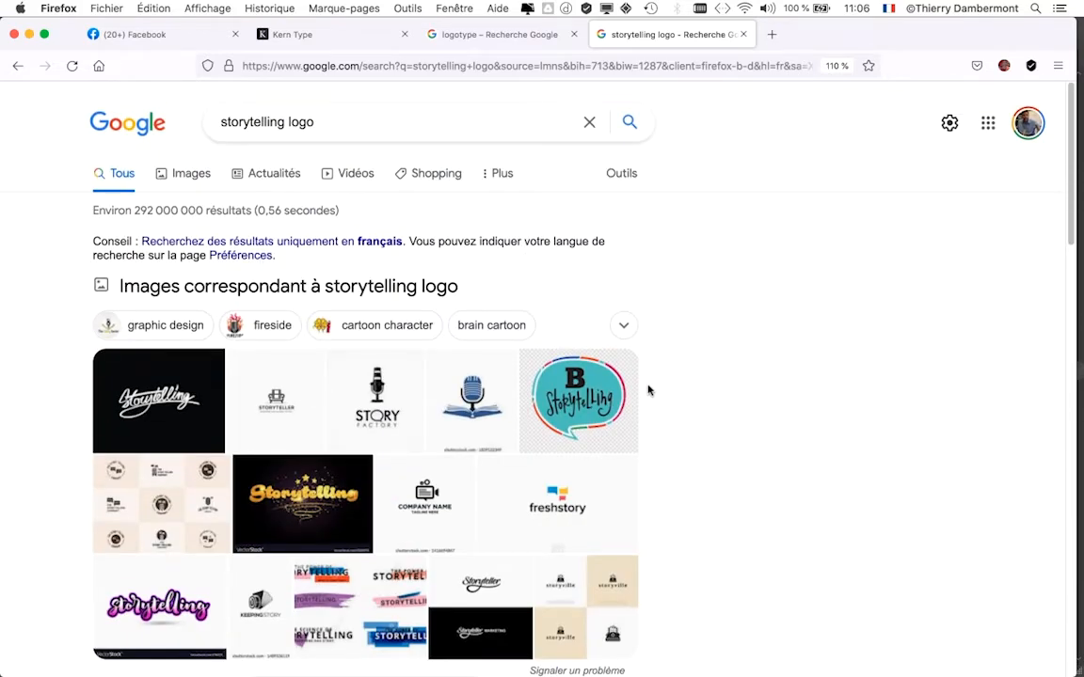
Replace the "storytelling logo" query with a Google web search for "charte graphique".
left_click_drag(316, 122, 222, 132)
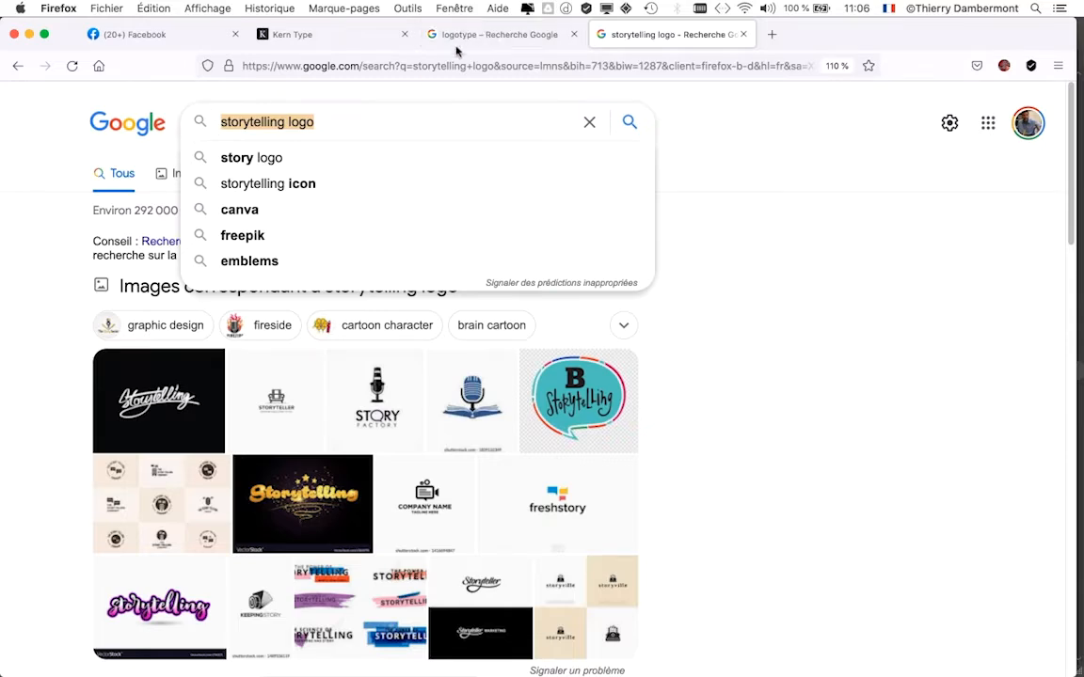
type("charte graphiq")
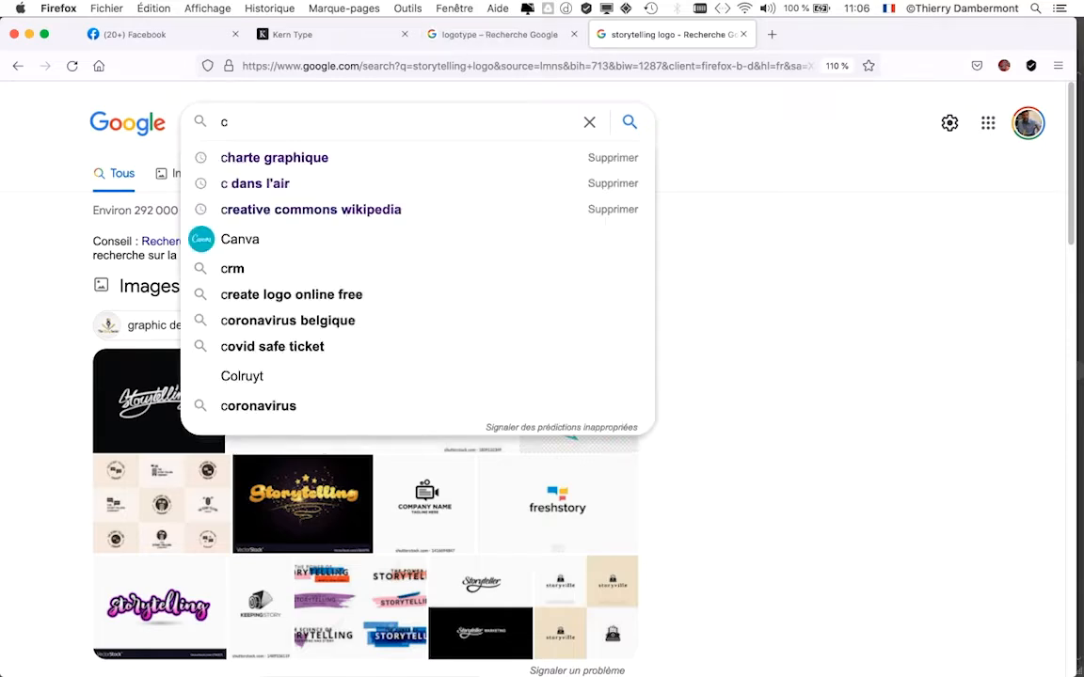
type("ue")
key("Return")
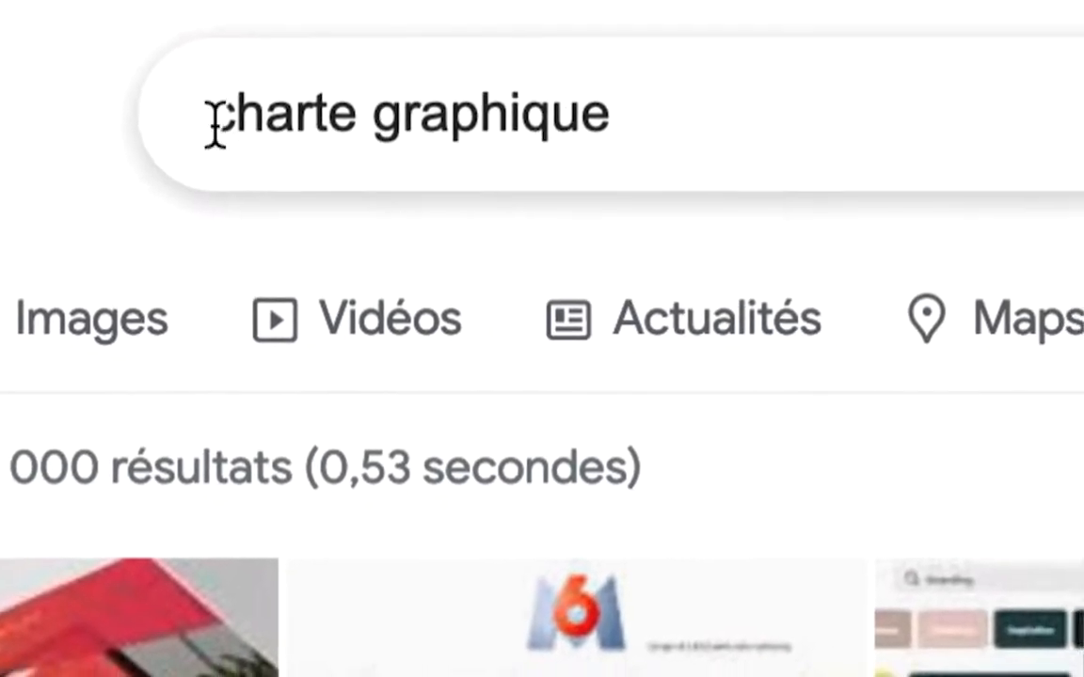
Search Google for the English term "corporate identity guidelines" and show the image results.
triple_click(215, 120)
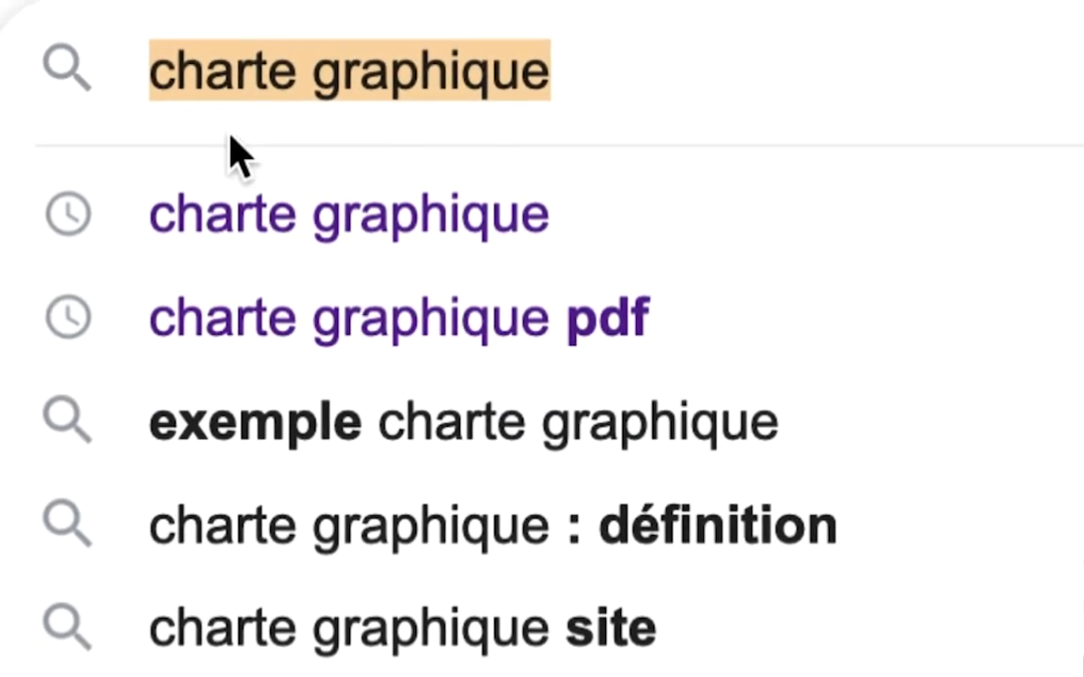
type("corporate")
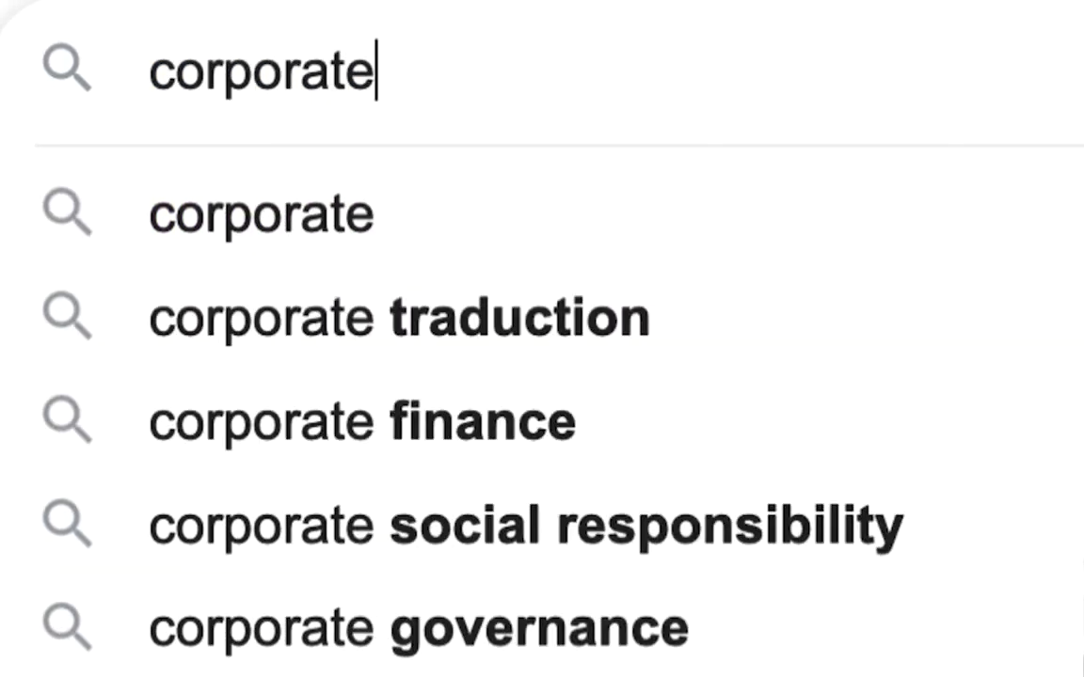
type(" identi")
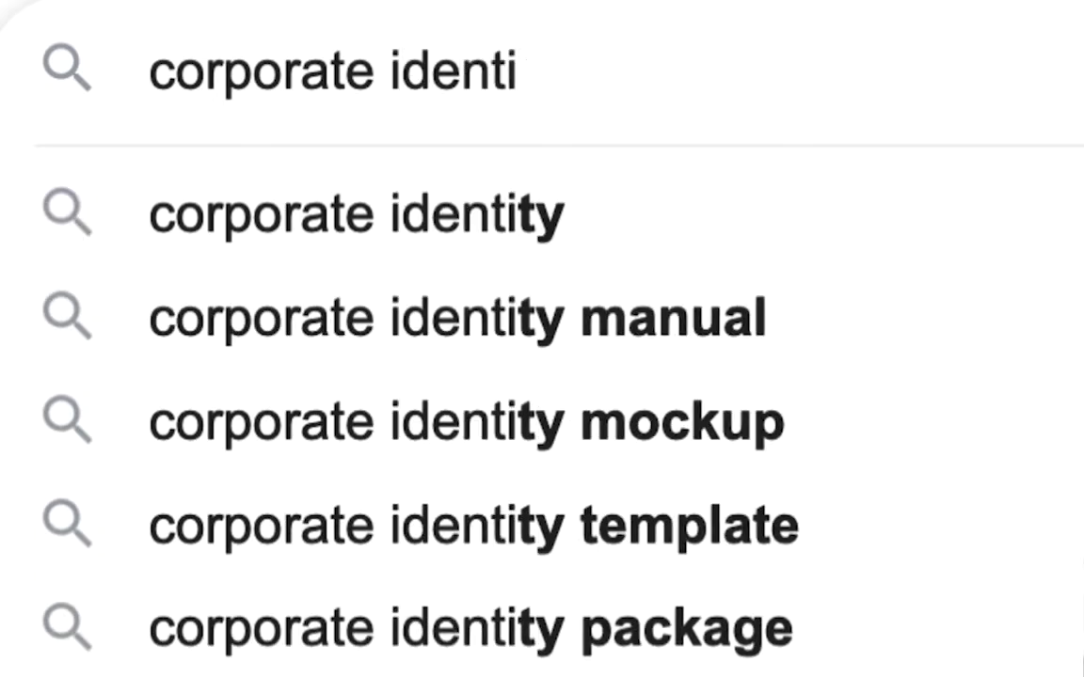
type("ty")
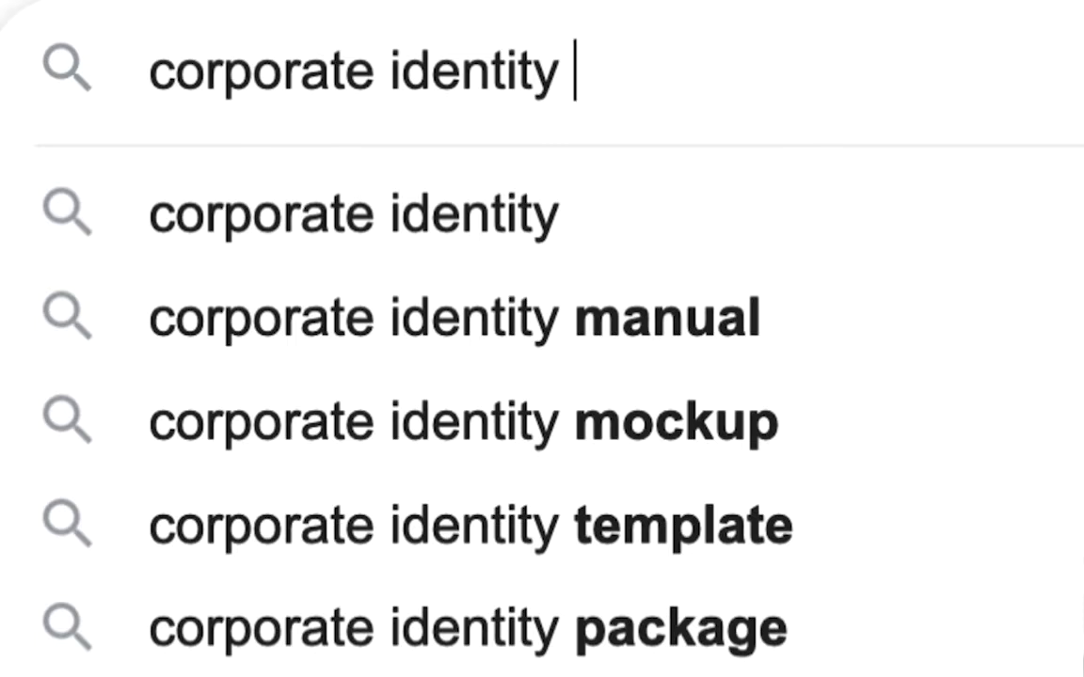
type(" guidelines")
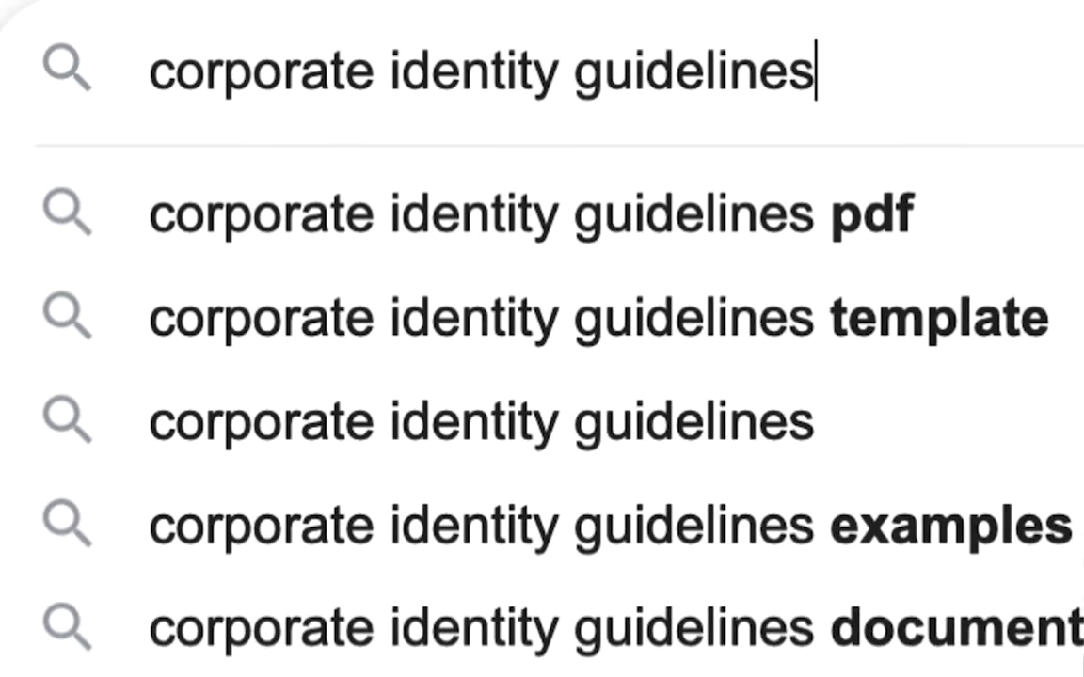
key("Return")
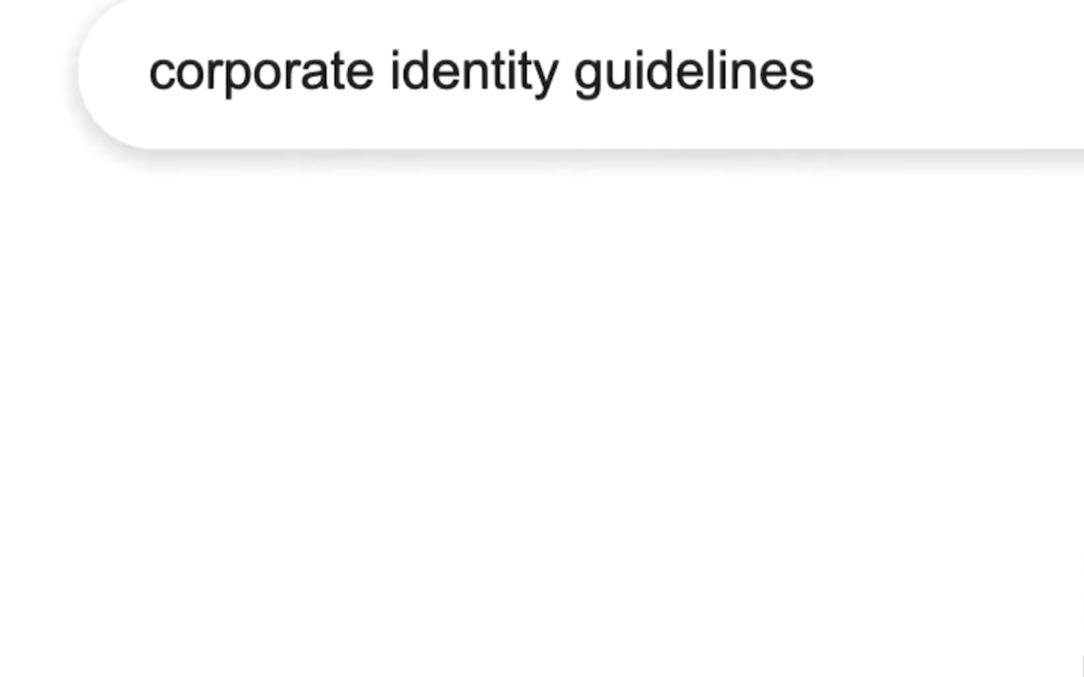
left_click(190, 174)
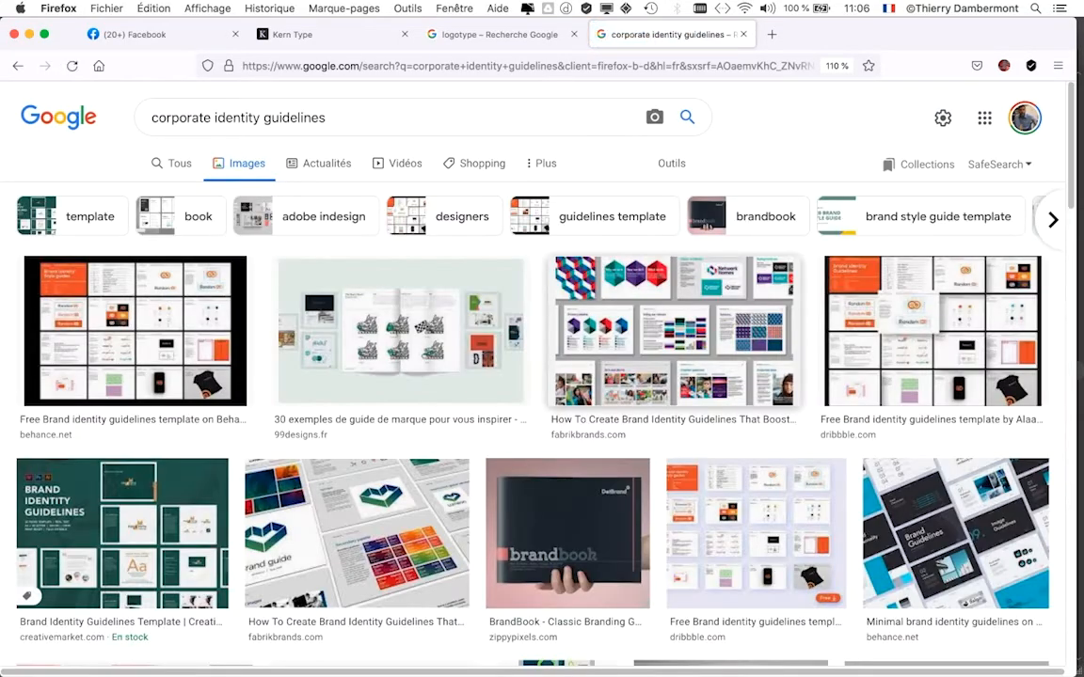
Examine the "corporate identity guidelines" image results for examples of brand books and identity manuals.
scroll(542, 376, "down", 5)
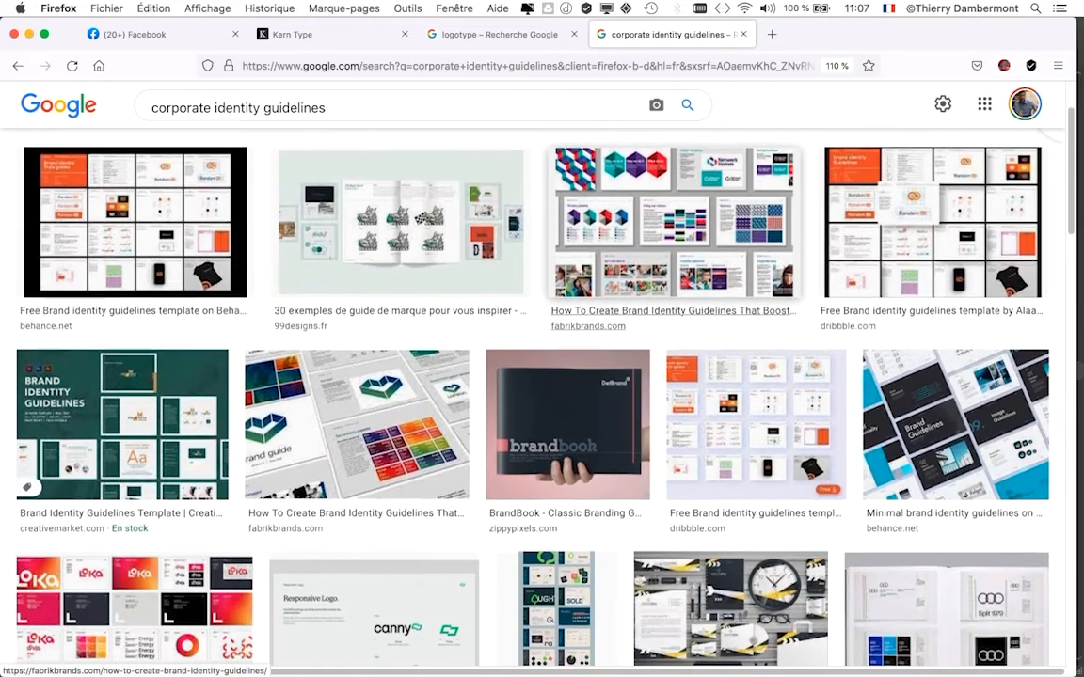
scroll(542, 377, "down", 3)
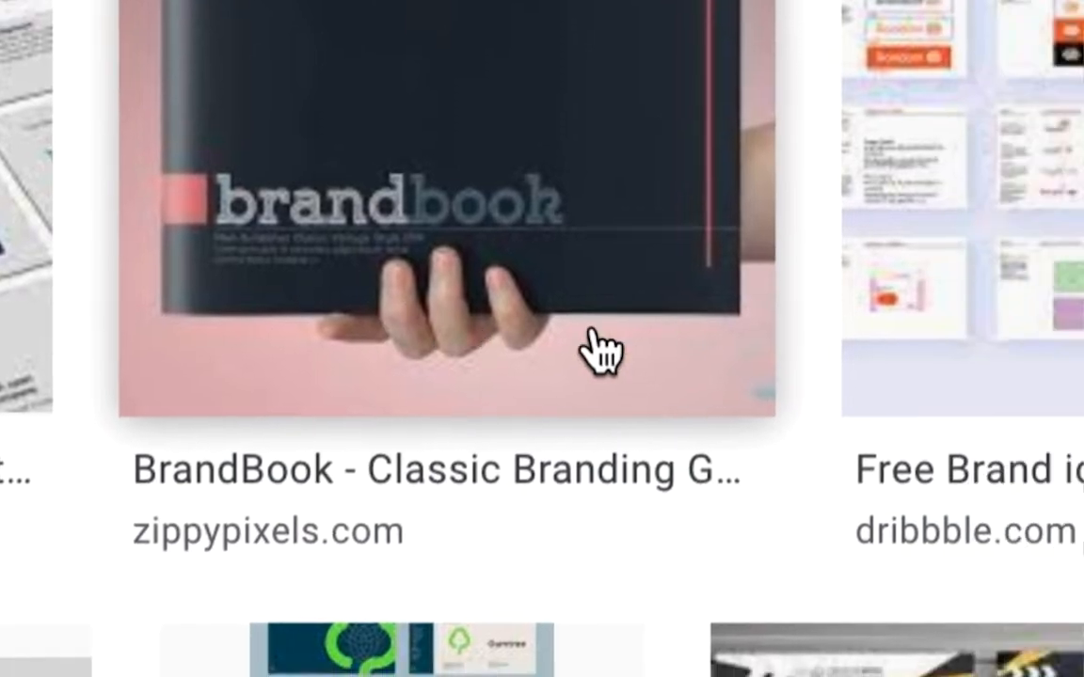
scroll(542, 396, "down", 5)
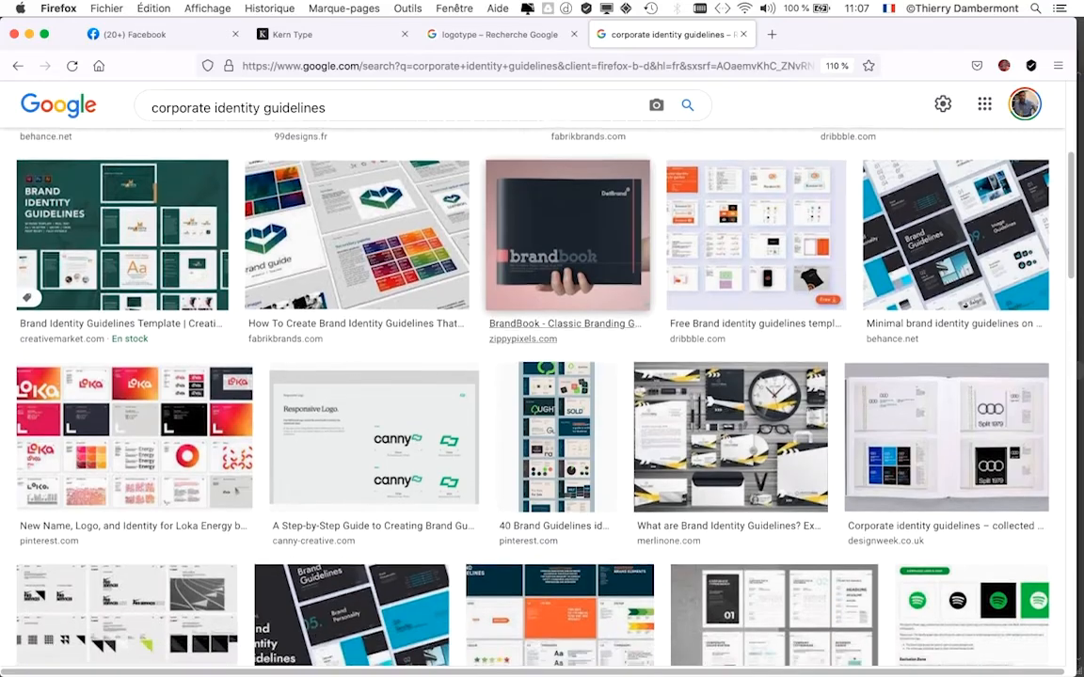
scroll(753, 215, "down", 3)
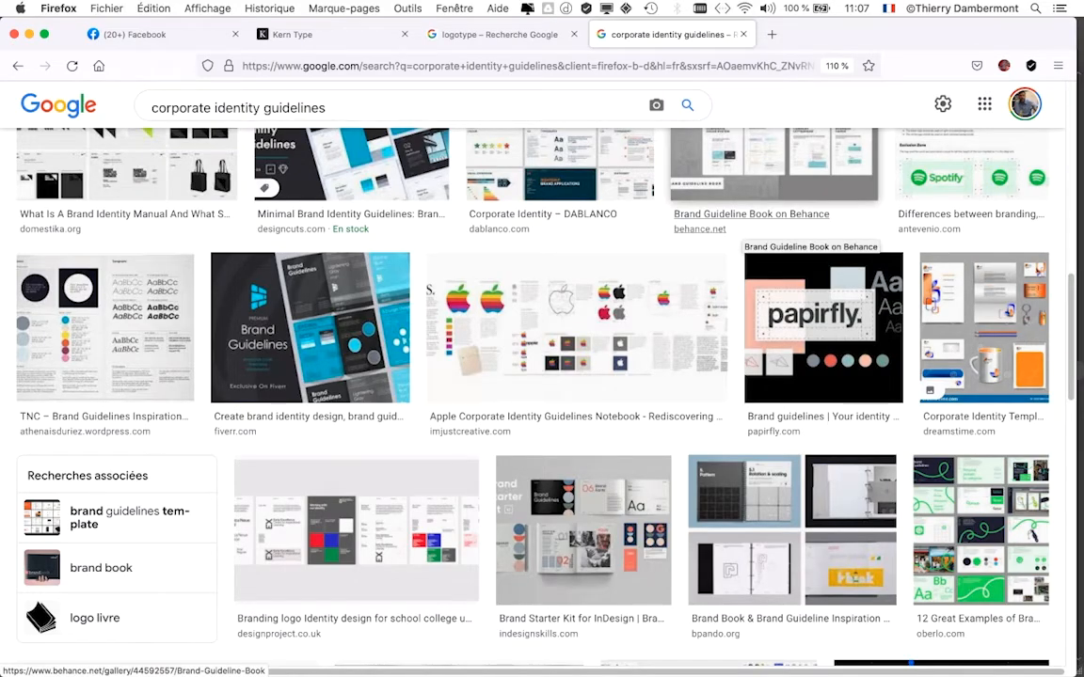
scroll(753, 225, "up", 3)
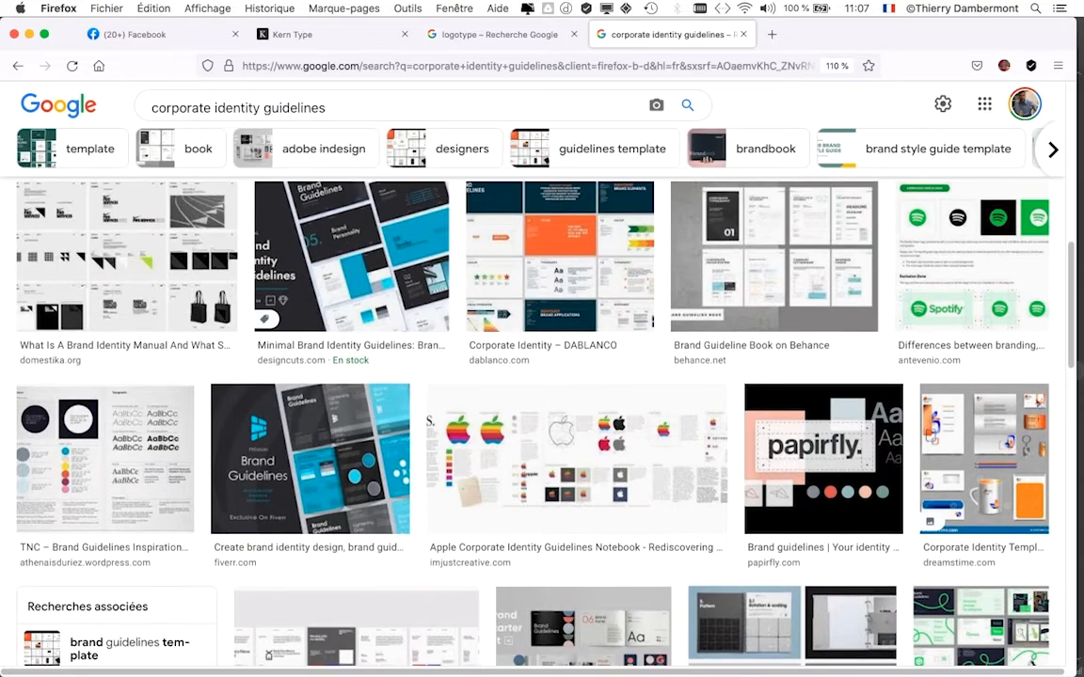
scroll(348, 112, "up", 5)
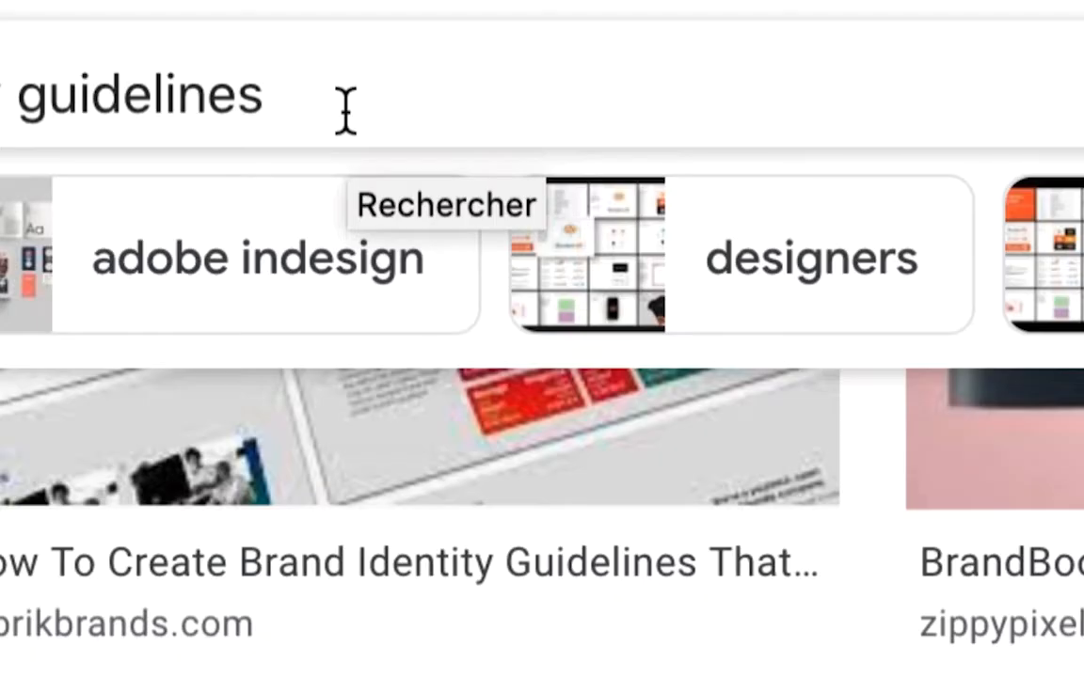
Search Google Images for "corporate identity guidelines PDF" and look through the brand book and guideline examples.
left_click(345, 112)
type("PDF")
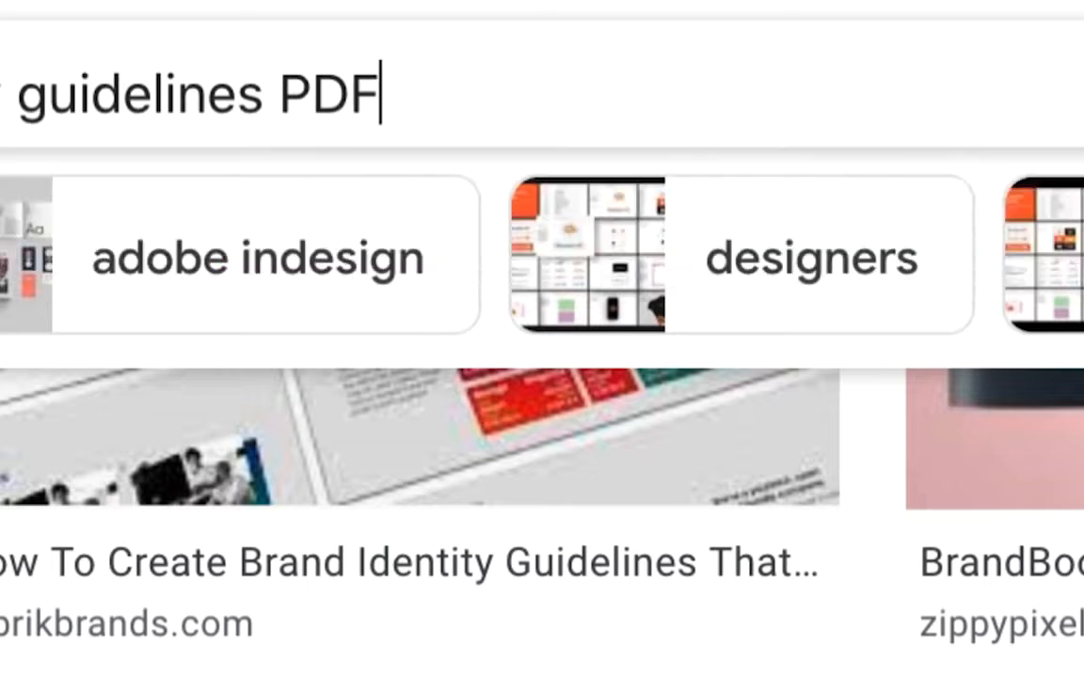
key("Return")
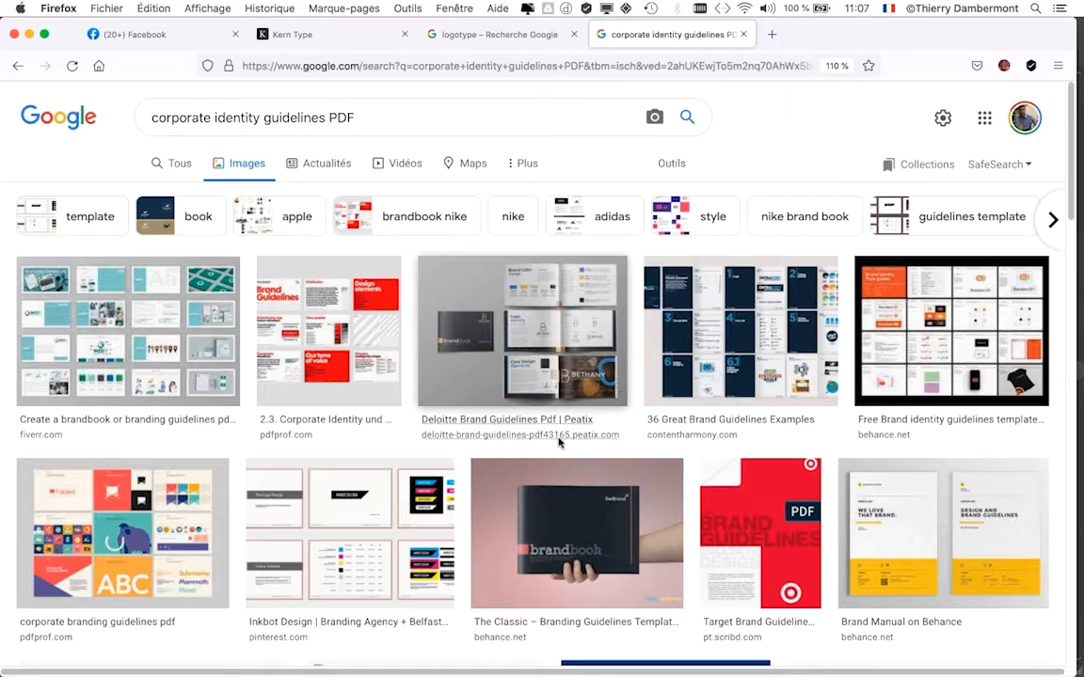
scroll(559, 447, "down", 5)
scroll(536, 470, "down", 1)
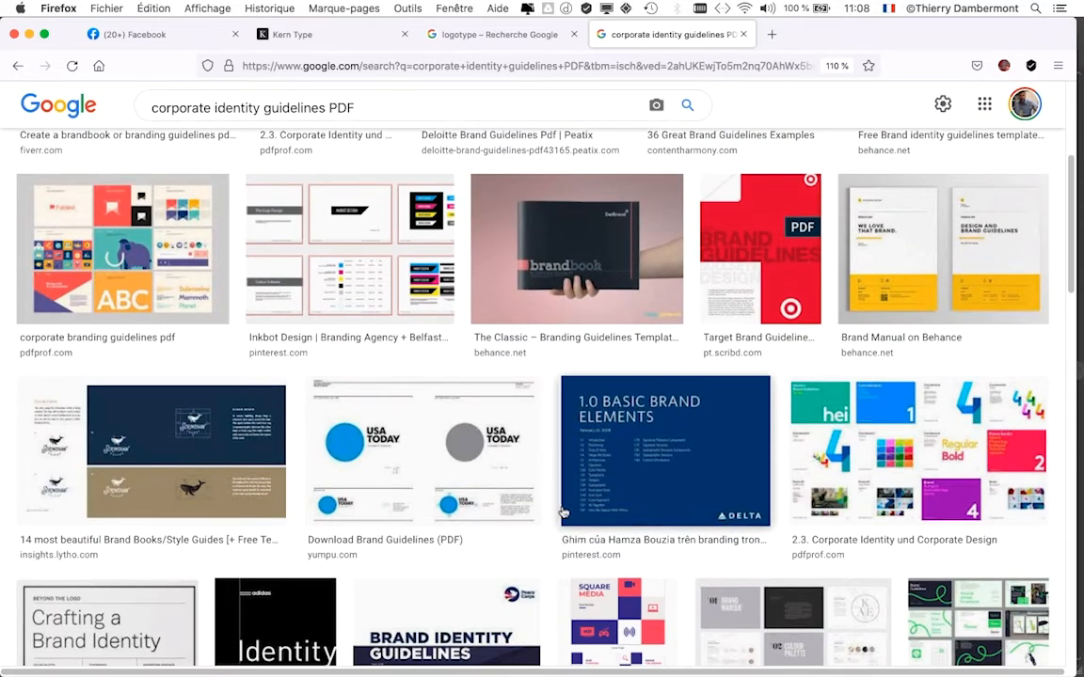
scroll(554, 528, "down", 1)
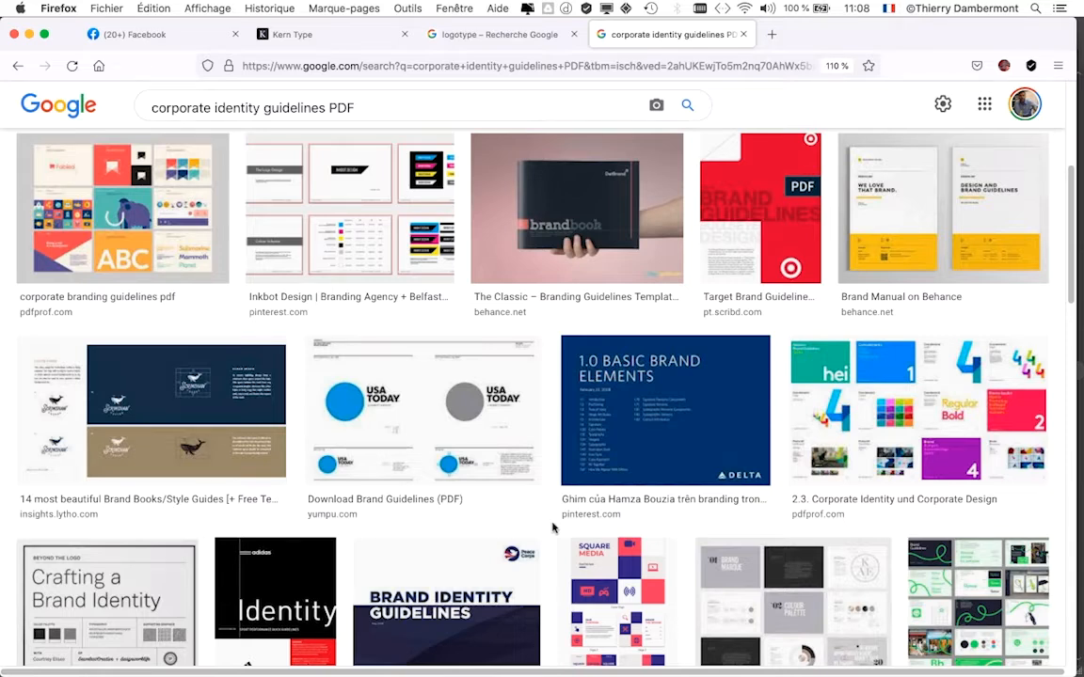
scroll(552, 528, "down", 5)
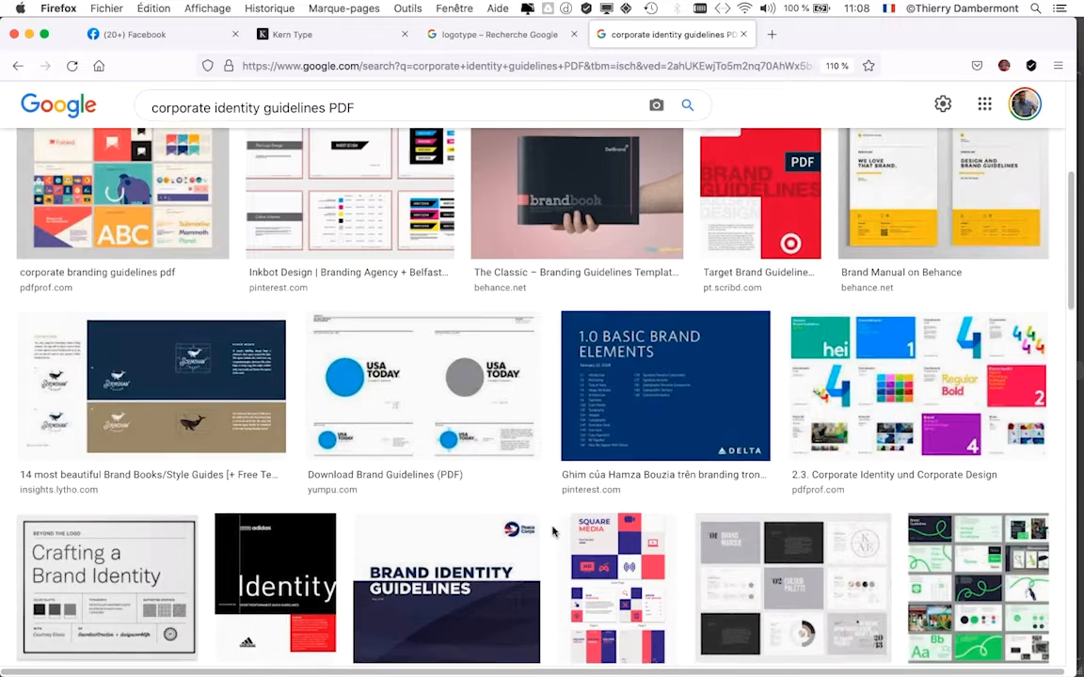
scroll(555, 534, "down", 2)
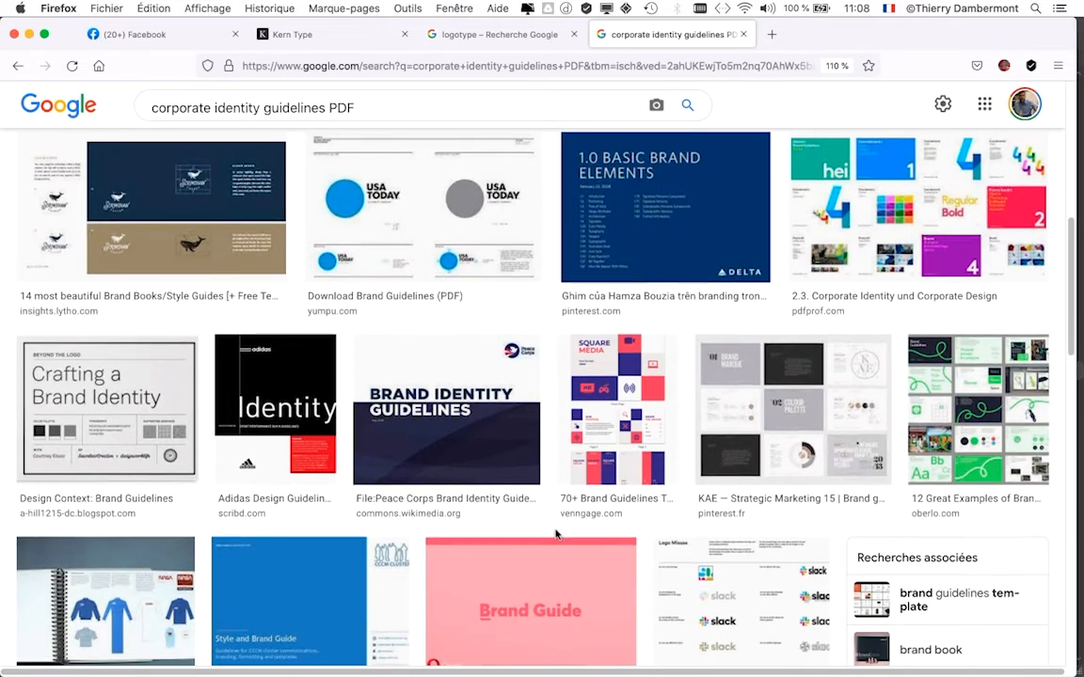
scroll(649, 570, "up", 15)
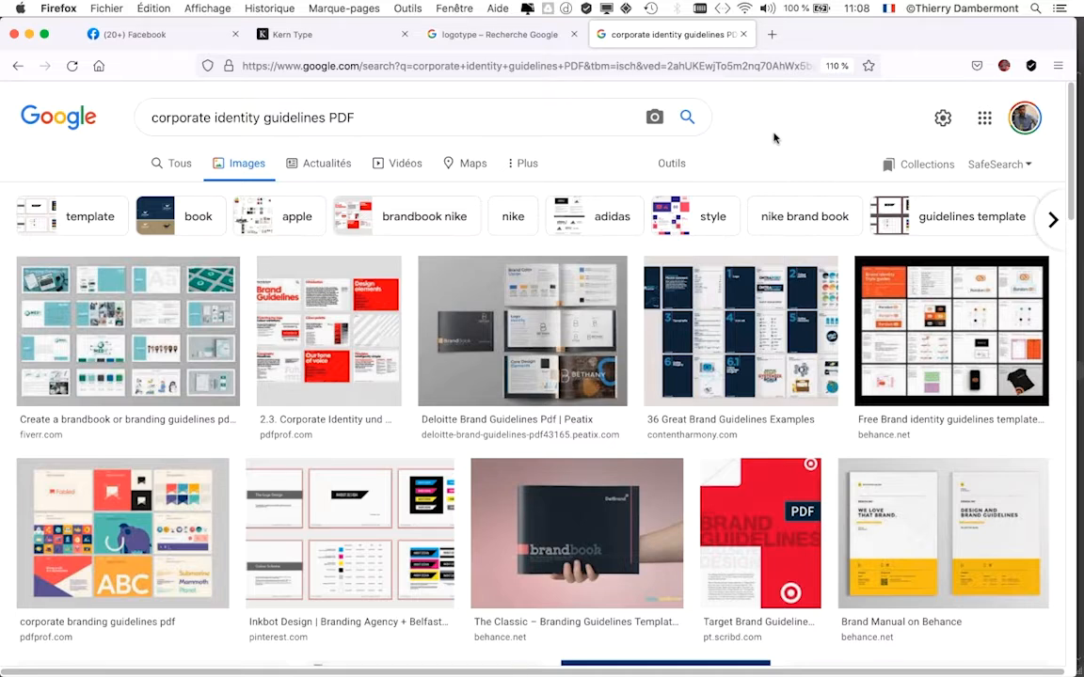
Close the two Google search pages, Kern Type and Facebook, and return to Illustrator.
left_click(743, 34)
left_click(574, 34)
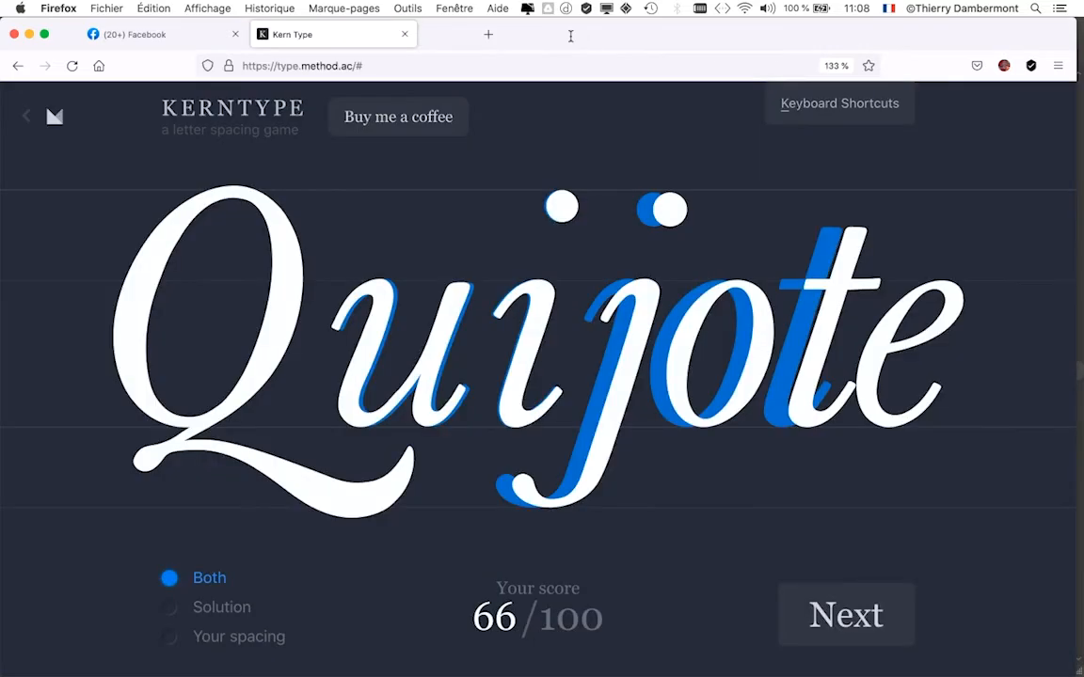
left_click(405, 34)
left_click(233, 34)
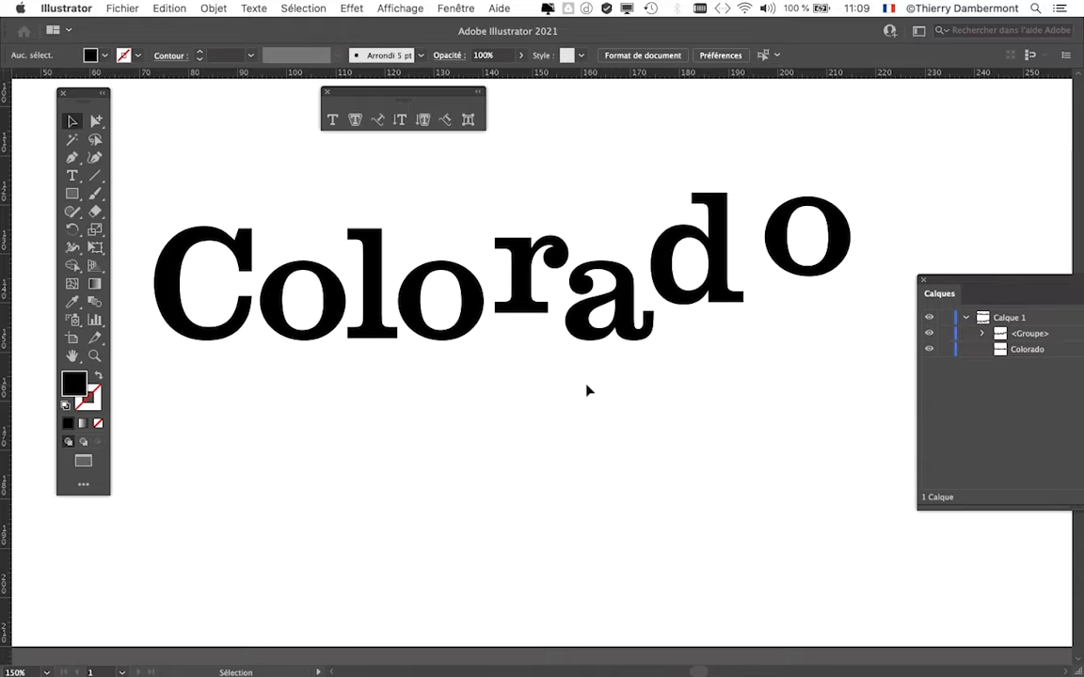
Save the document as a new version named "intro texte - 05.ai" in Illustrator 2020 format.
left_click(121, 7)
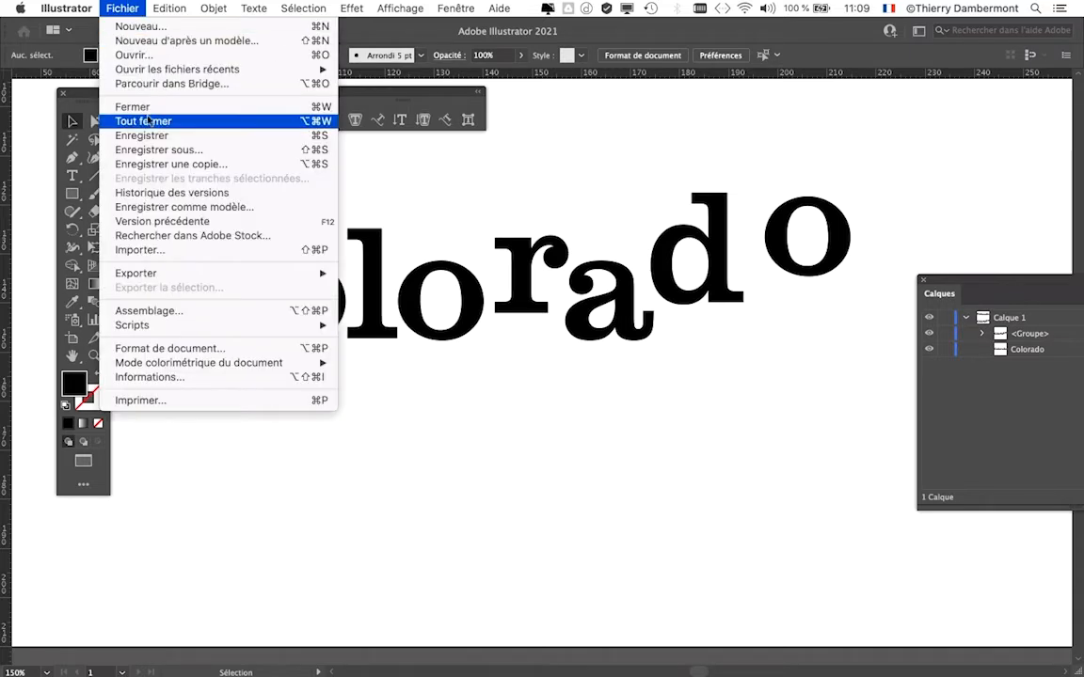
left_click(164, 150)
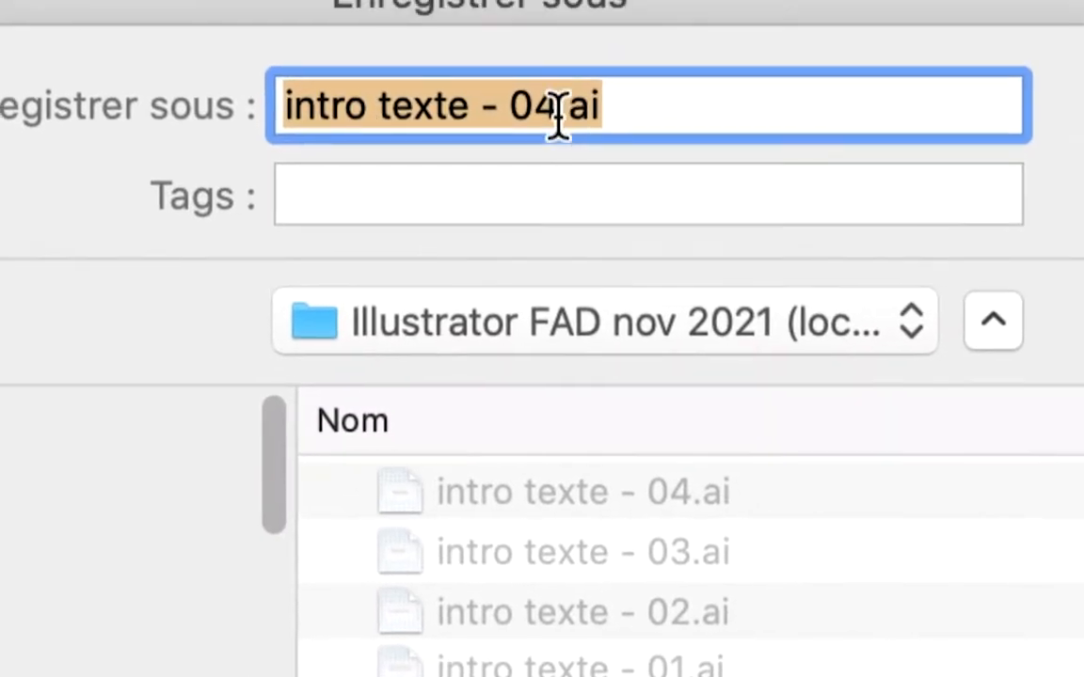
left_click(558, 113)
key("shift+Left")
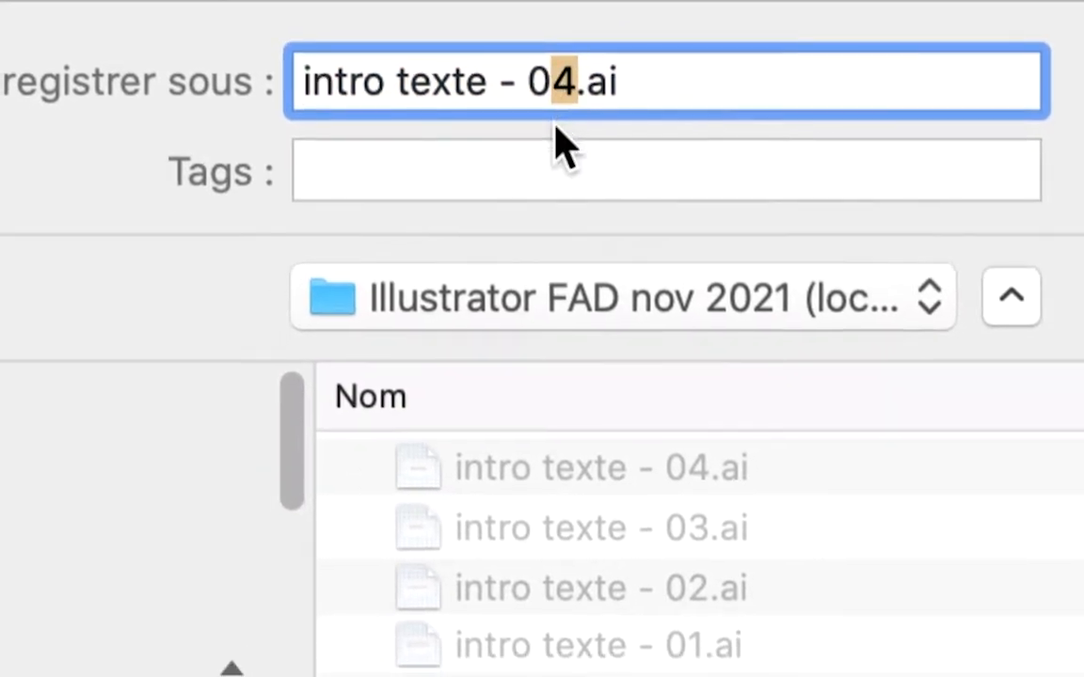
type("5")
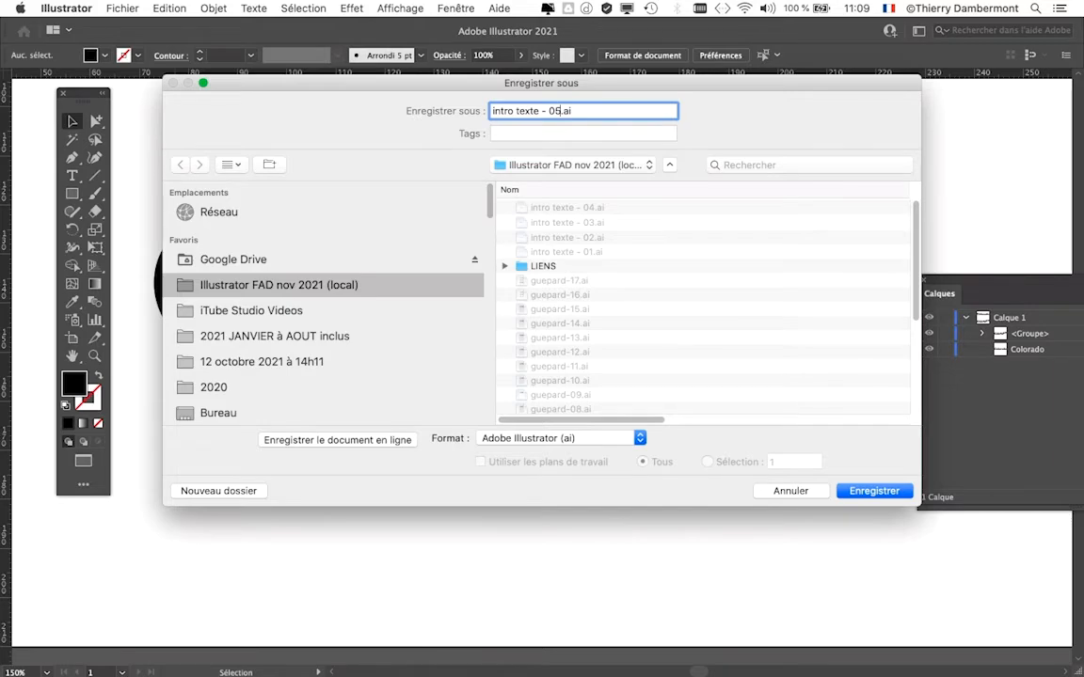
key("Return")
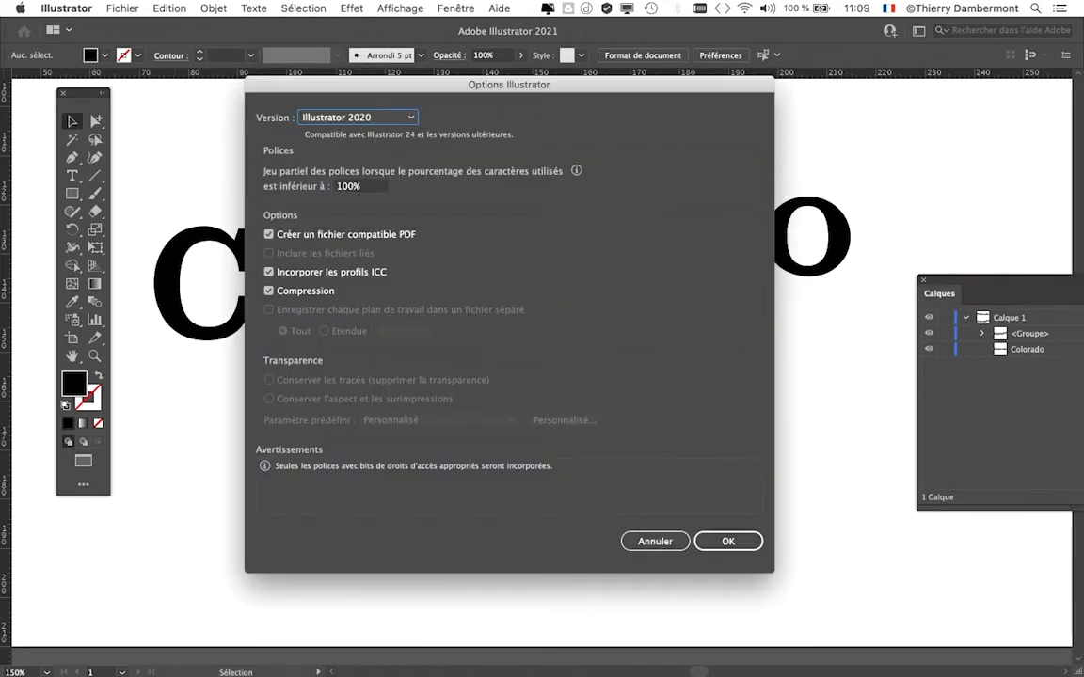
key("Return")
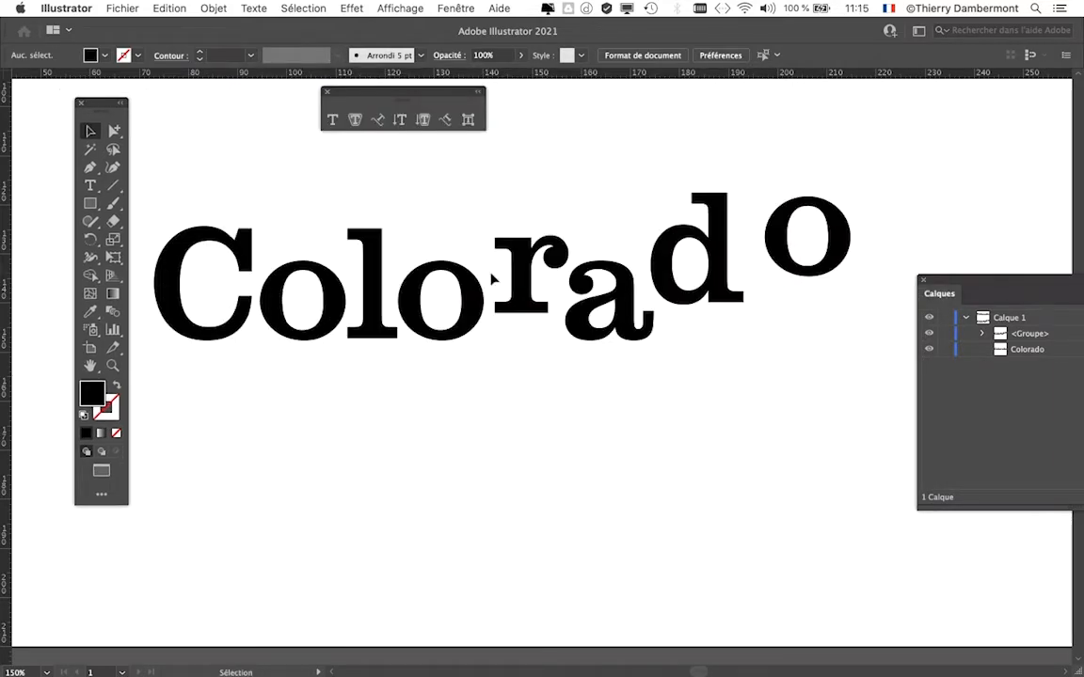
Move the vectorized Colorado group with the offset letters down to the lower edge of the artboard.
key("super+1")
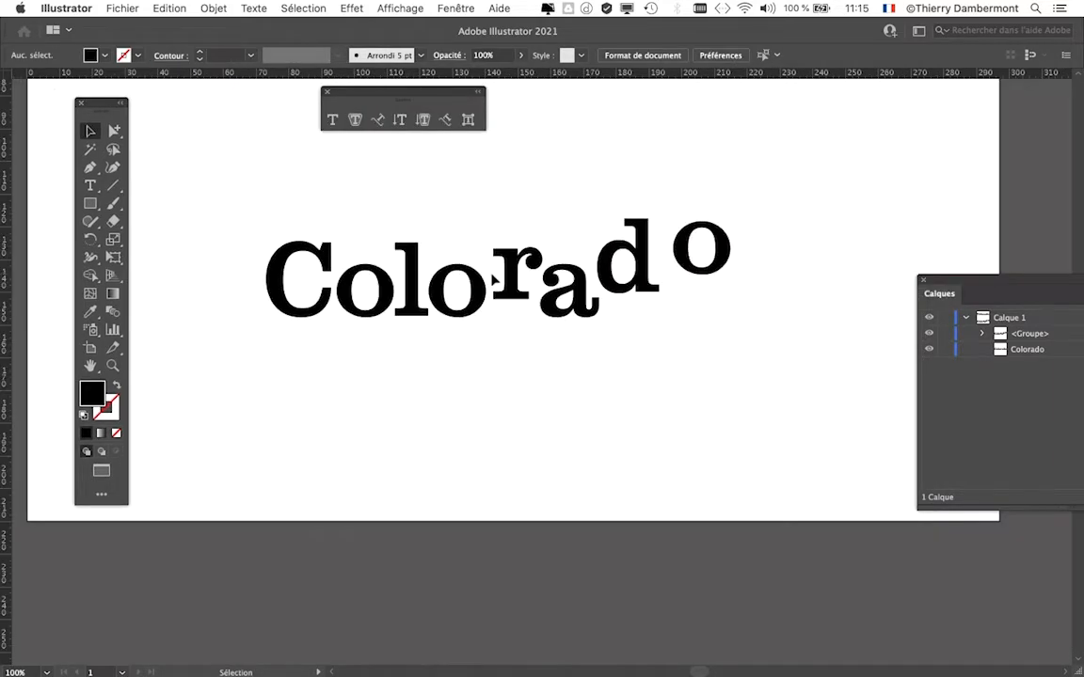
key("super+minus")
left_click_drag(527, 262, 519, 341)
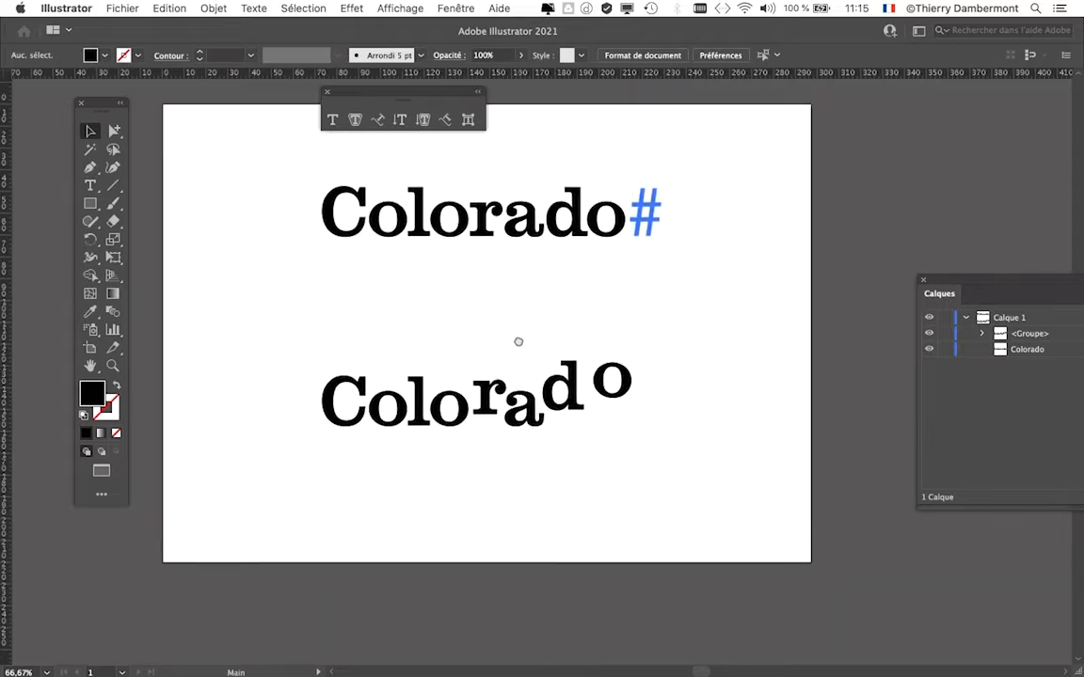
left_click_drag(308, 358, 605, 406)
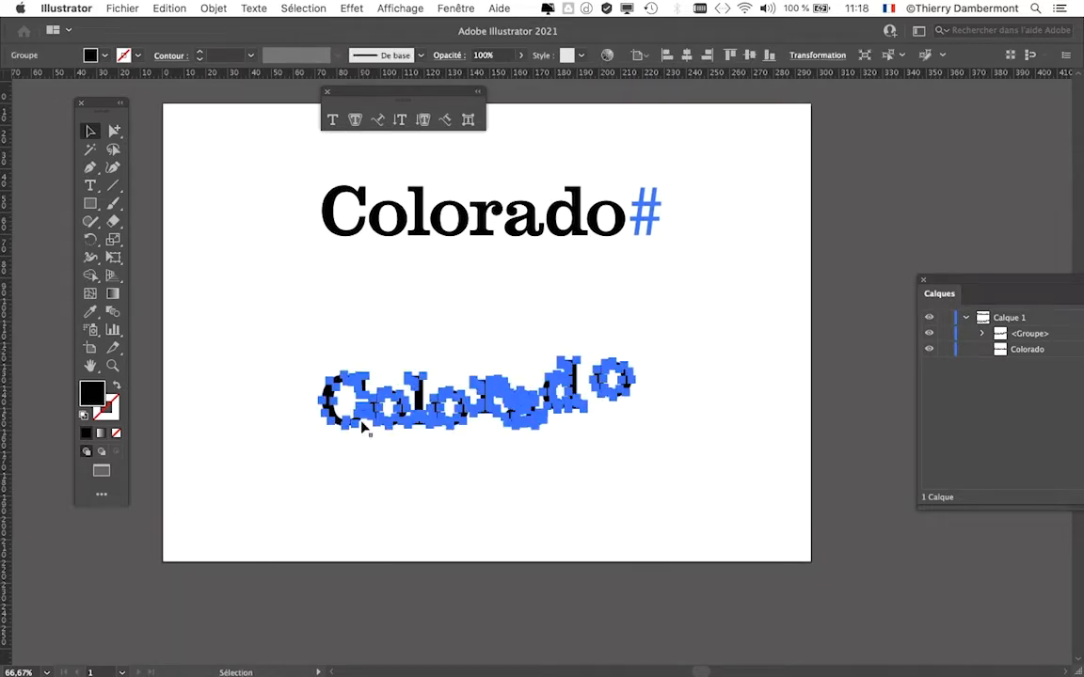
left_click_drag(356, 385, 367, 501)
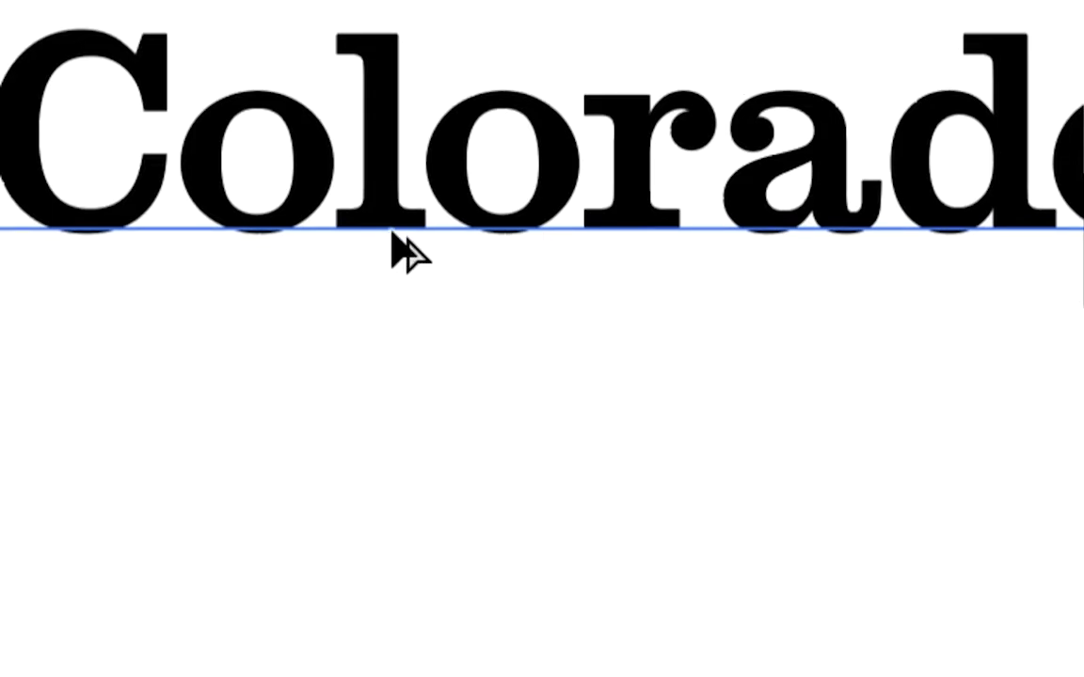
Duplicate the live Colorado text between the two existing words and convert the copy to outlines.
left_click_drag(394, 235, 397, 347)
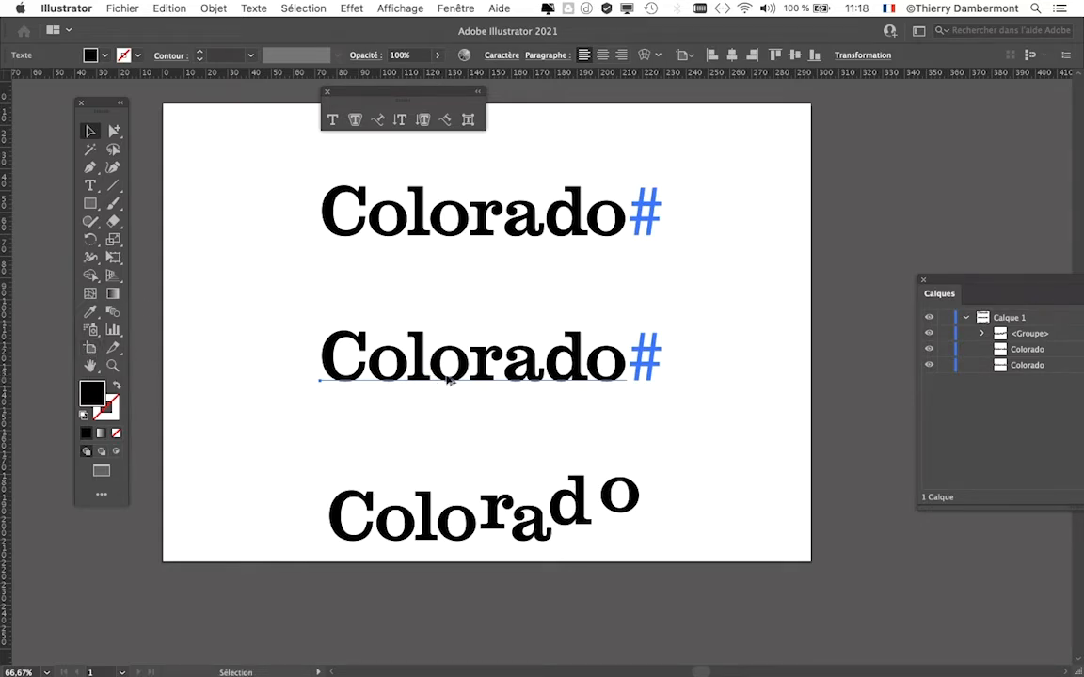
scroll(446, 377, "up", 2)
left_click_drag(109, 103, 87, 103)
left_click(214, 8)
mouse_move(254, 8)
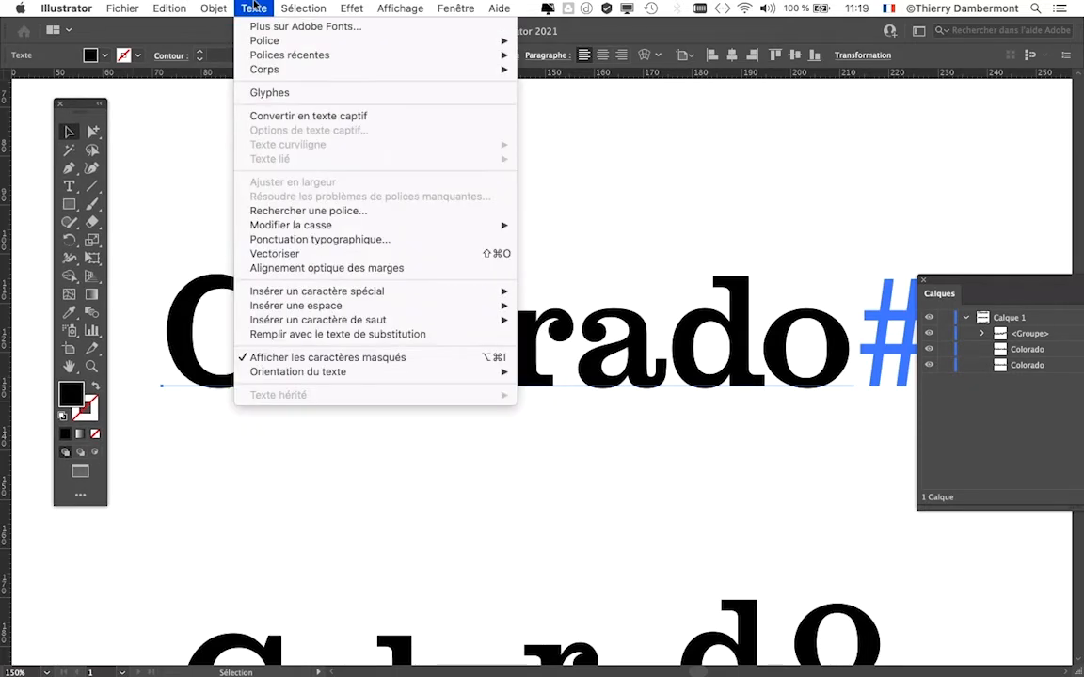
left_click(274, 254)
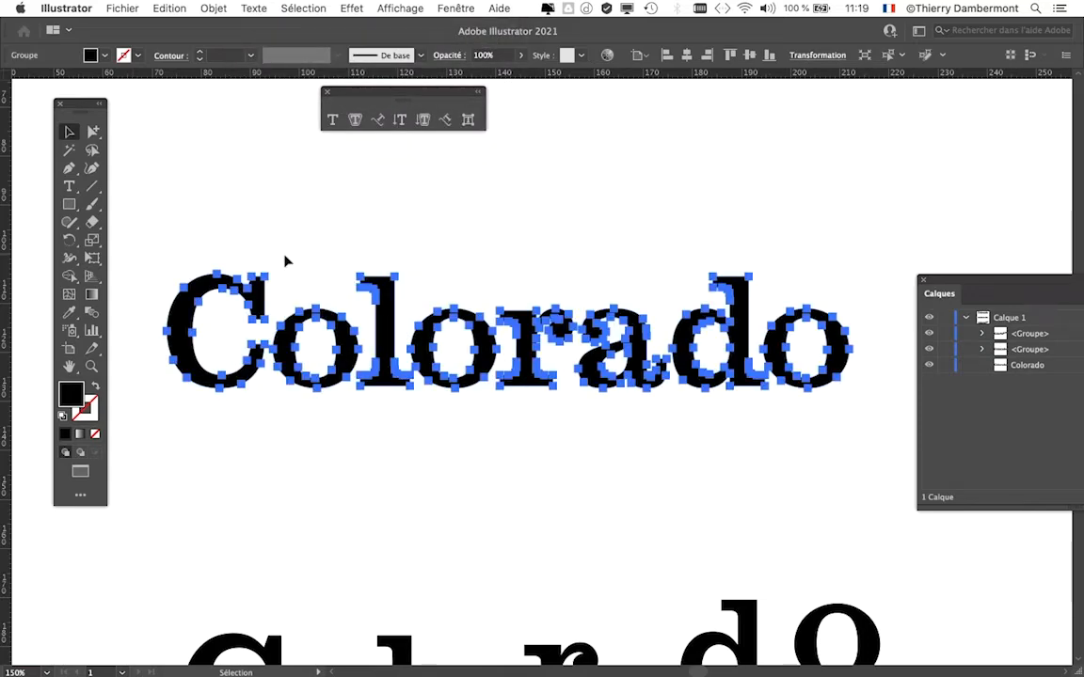
Reposition the toolbox, shrink the layers list and place it clear of the word, and choose the Group Selection tool.
left_click_drag(939, 294, 992, 308)
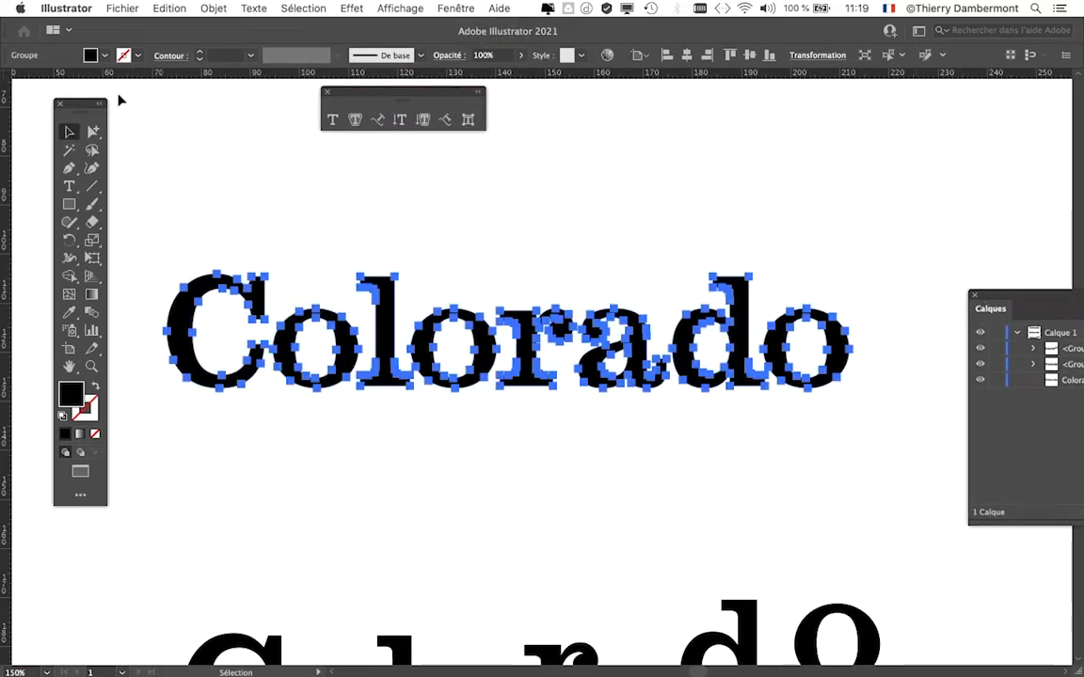
left_click_drag(68, 101, 56, 96)
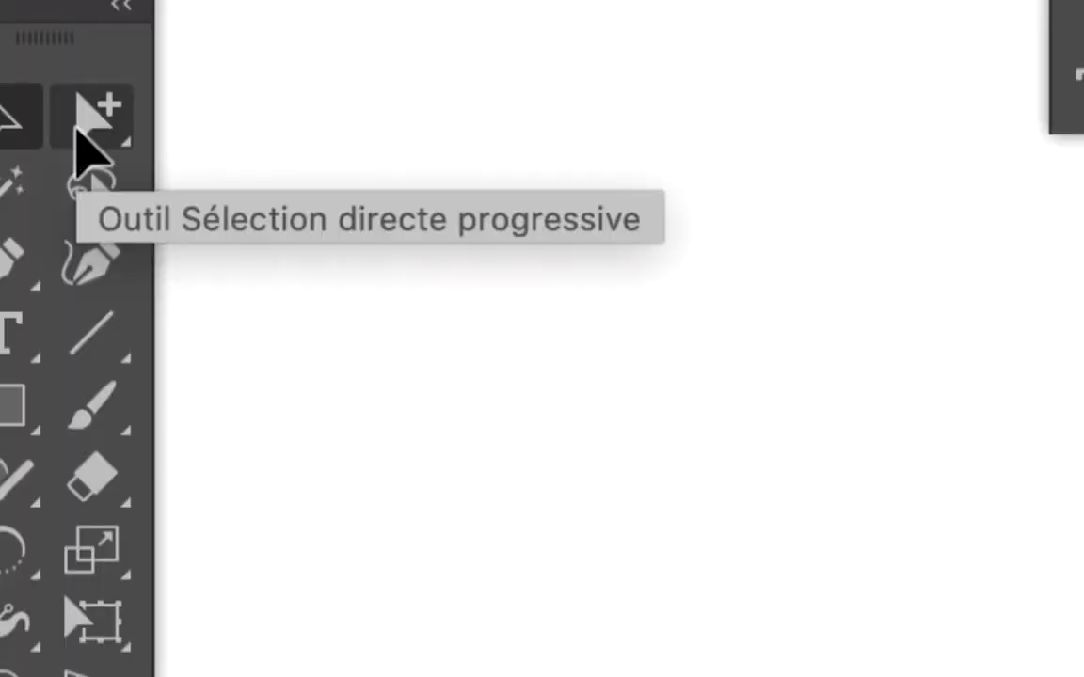
left_click(79, 137)
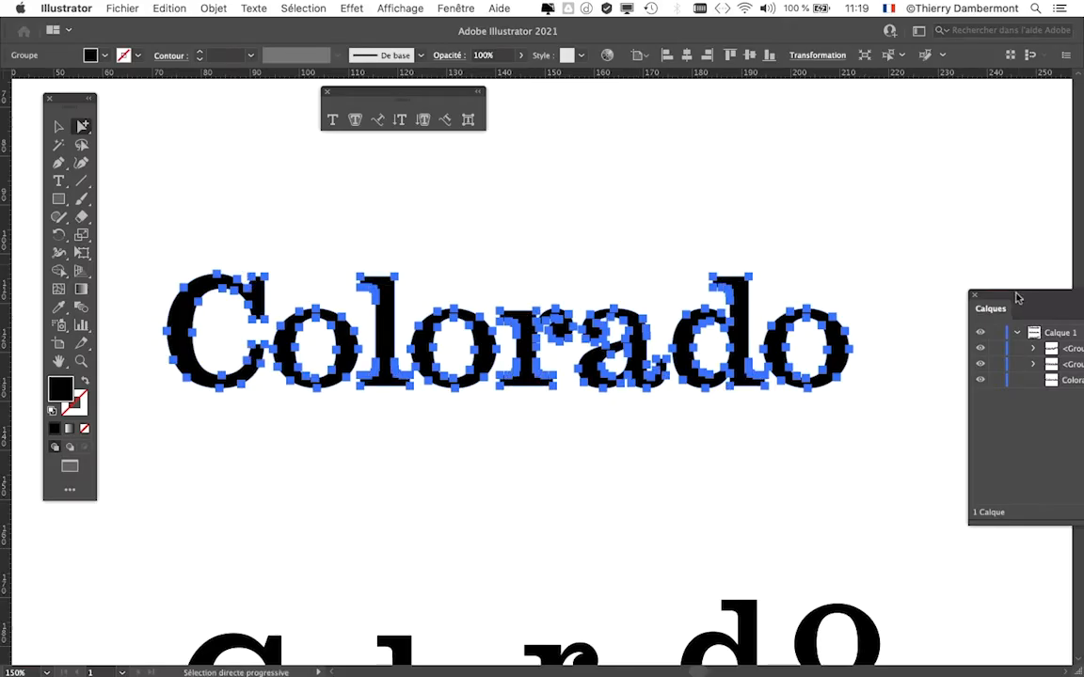
left_click_drag(1016, 298, 765, 165)
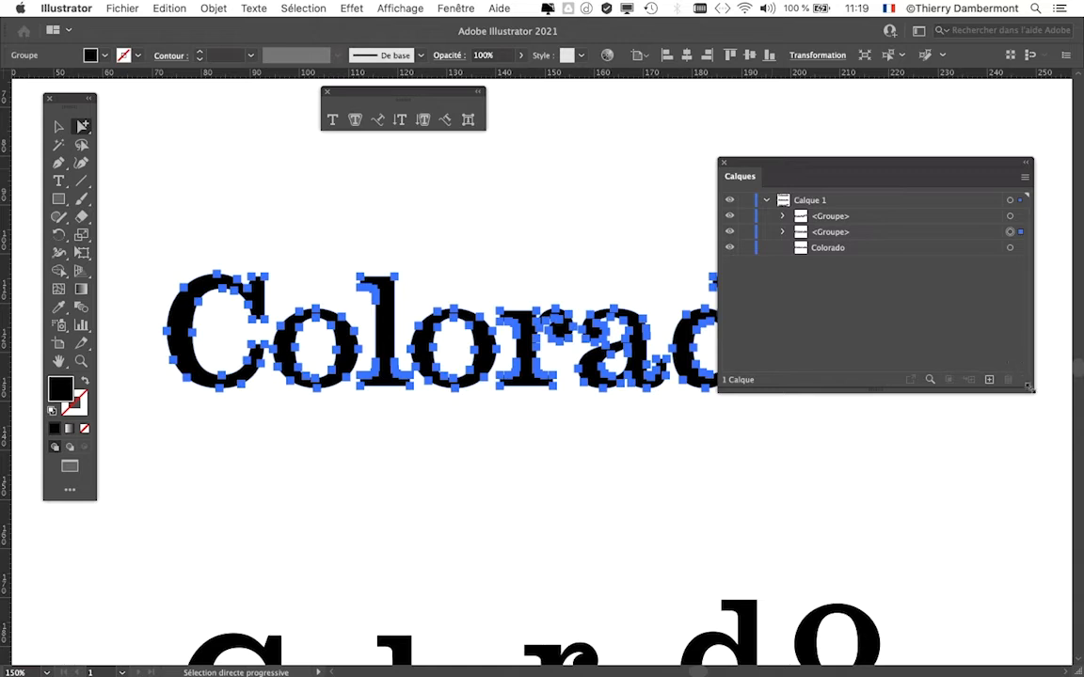
left_click_drag(1028, 386, 949, 358)
left_click_drag(757, 163, 875, 94)
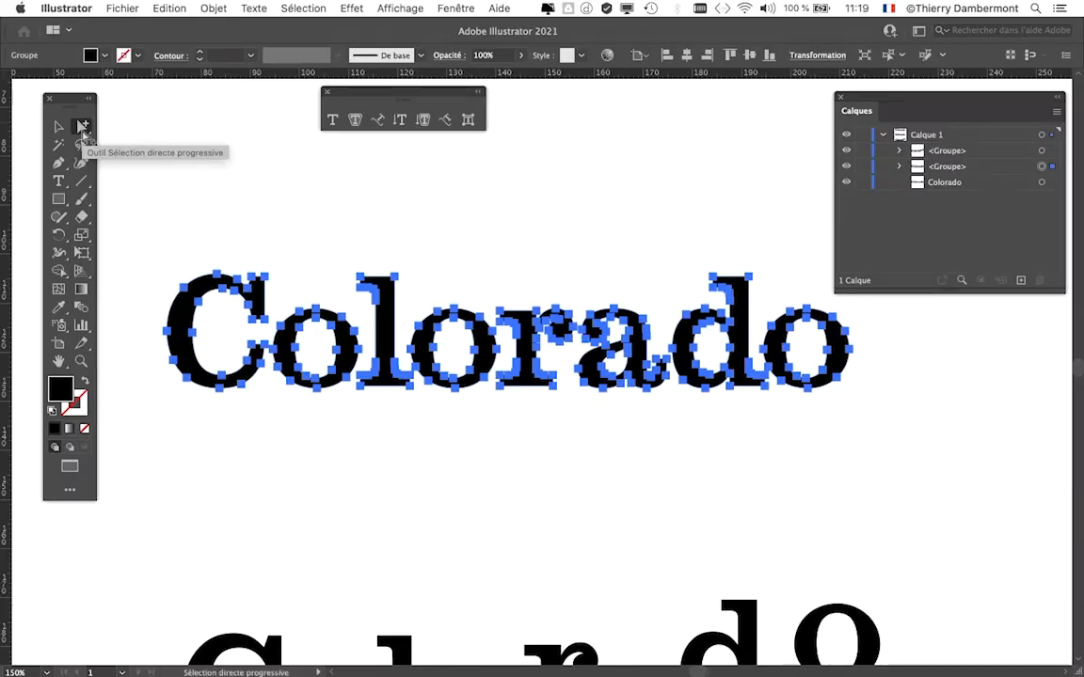
Use the Group Selection tool to raise only the letter l of the newly outlined Colorado above its neighbours.
left_click(81, 121)
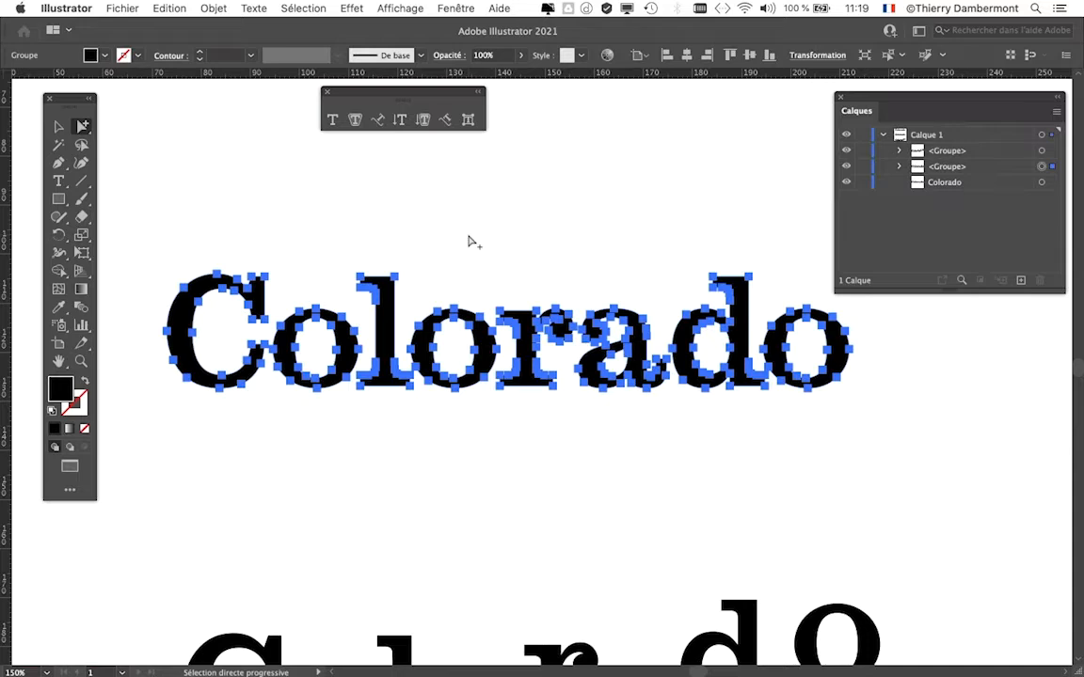
left_click(468, 238)
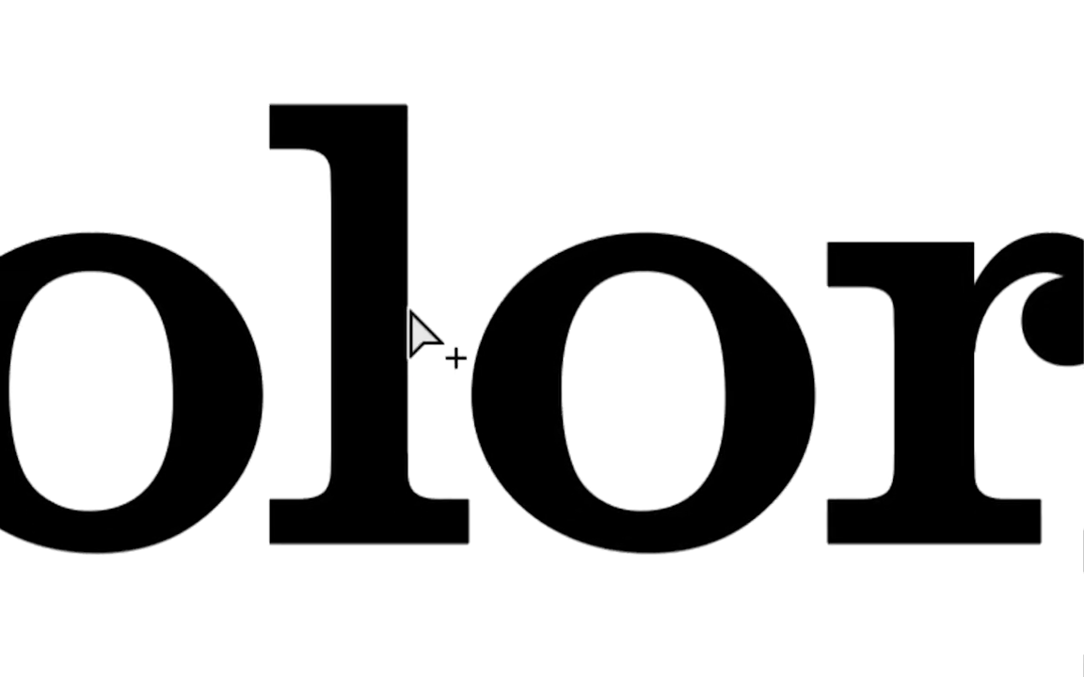
left_click(409, 310)
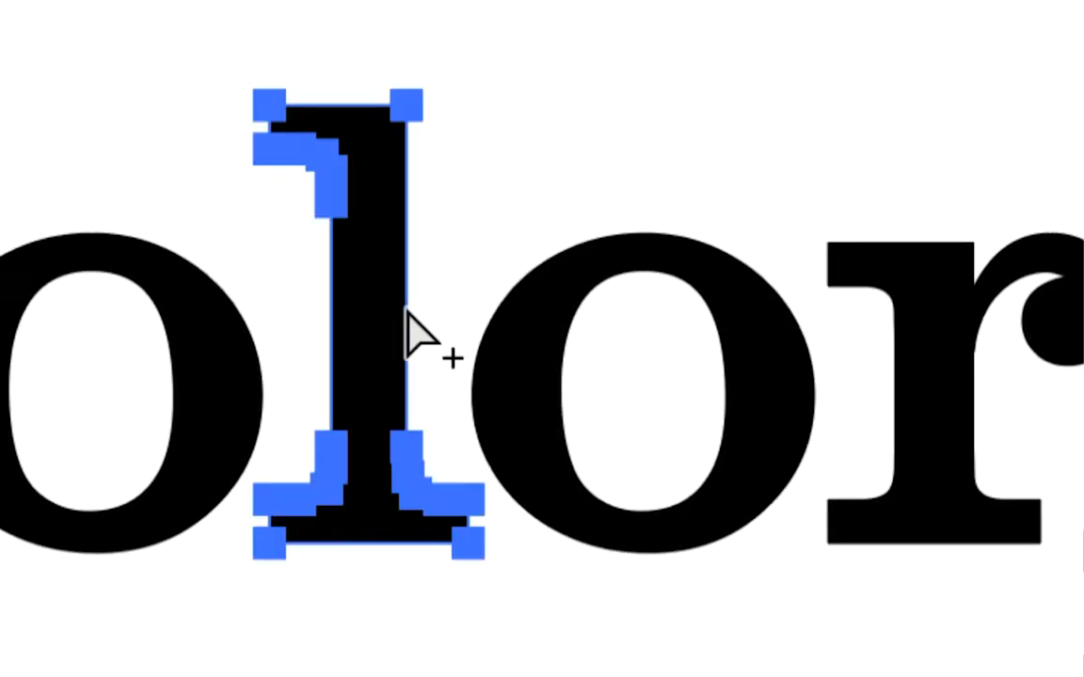
left_click_drag(411, 308, 412, 268)
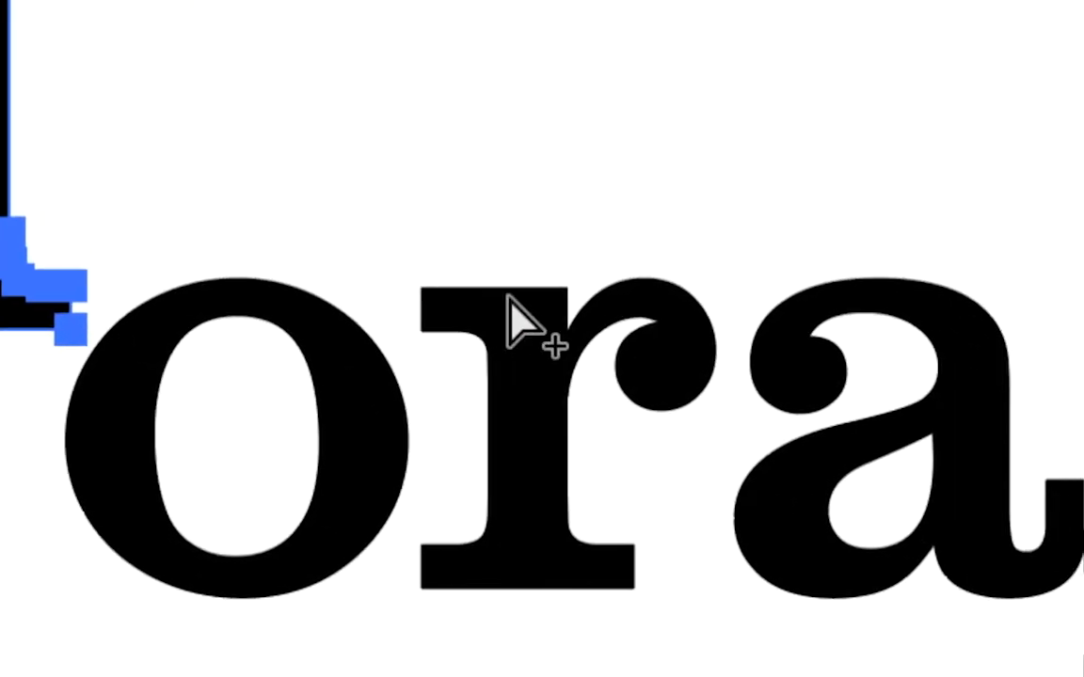
Select the outlined letter r, extend the selection to the whole word, and re-choose the Group Selection tool before clearing the selection.
left_click(508, 315)
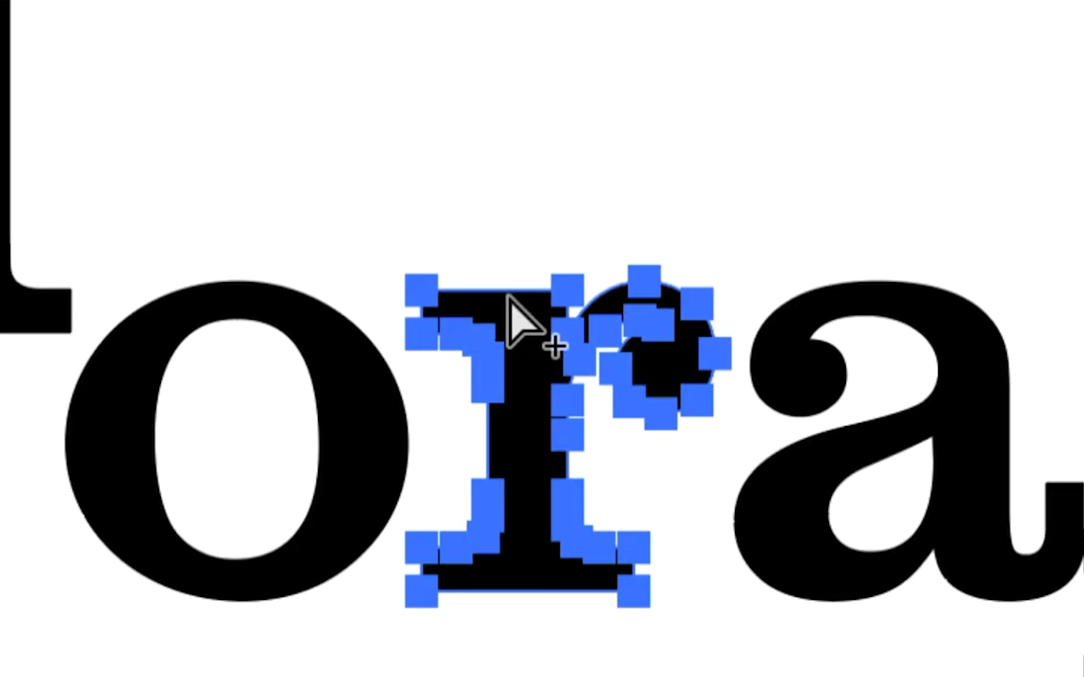
key("ctrl+a")
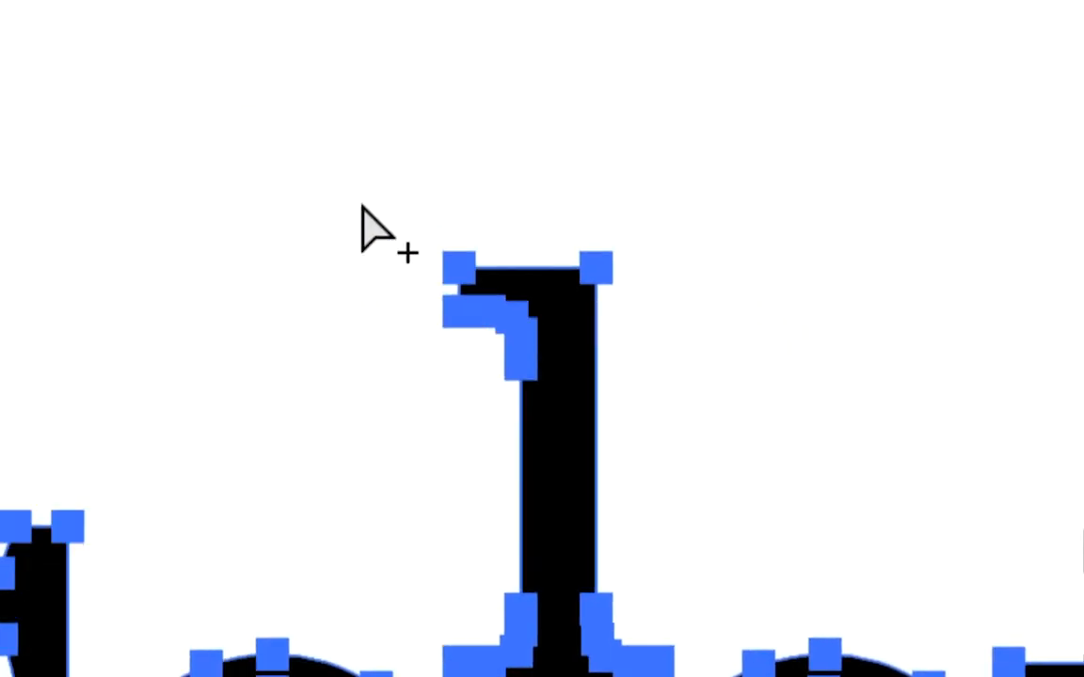
left_click_drag(155, 156, 420, 209)
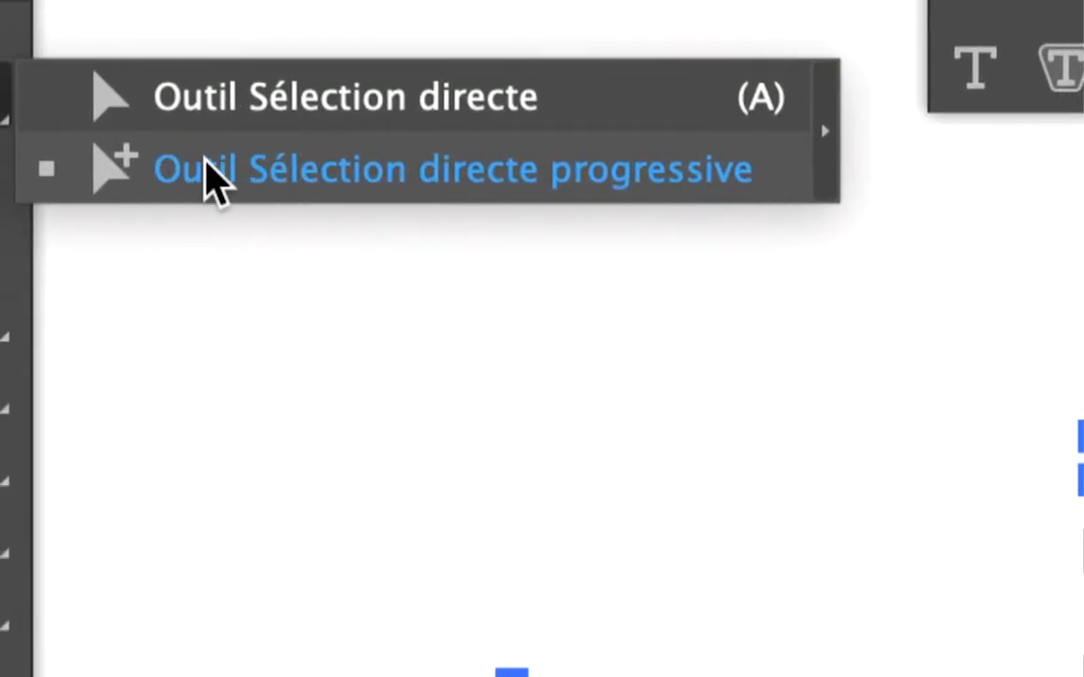
left_click_drag(205, 170, 304, 170)
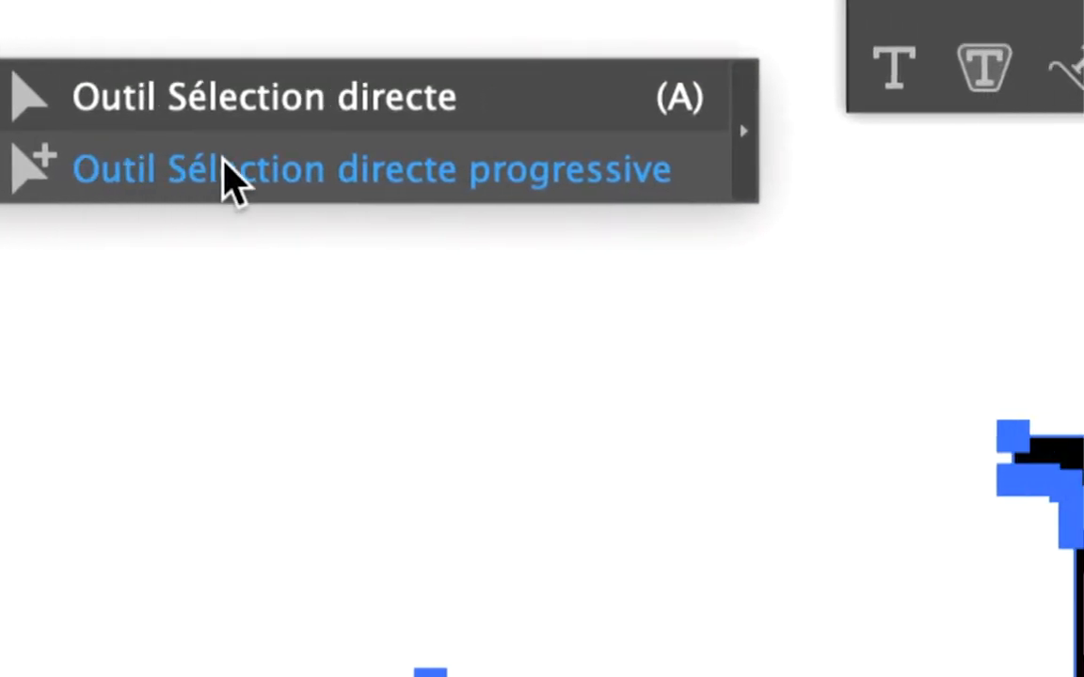
left_click_drag(226, 162, 225, 168)
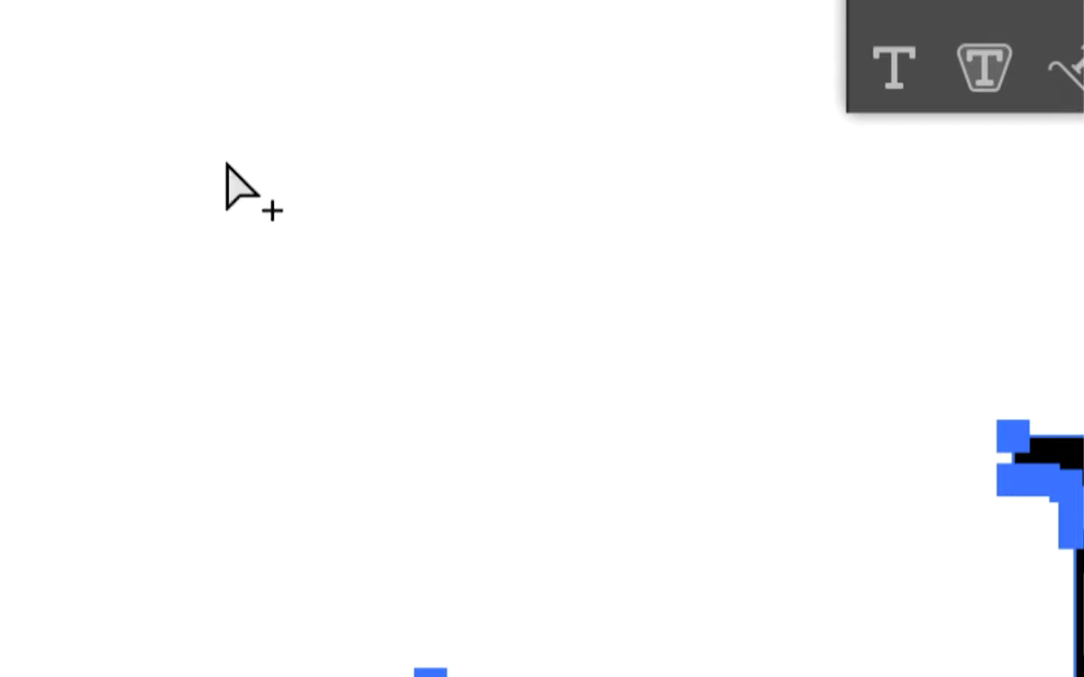
left_click(455, 247)
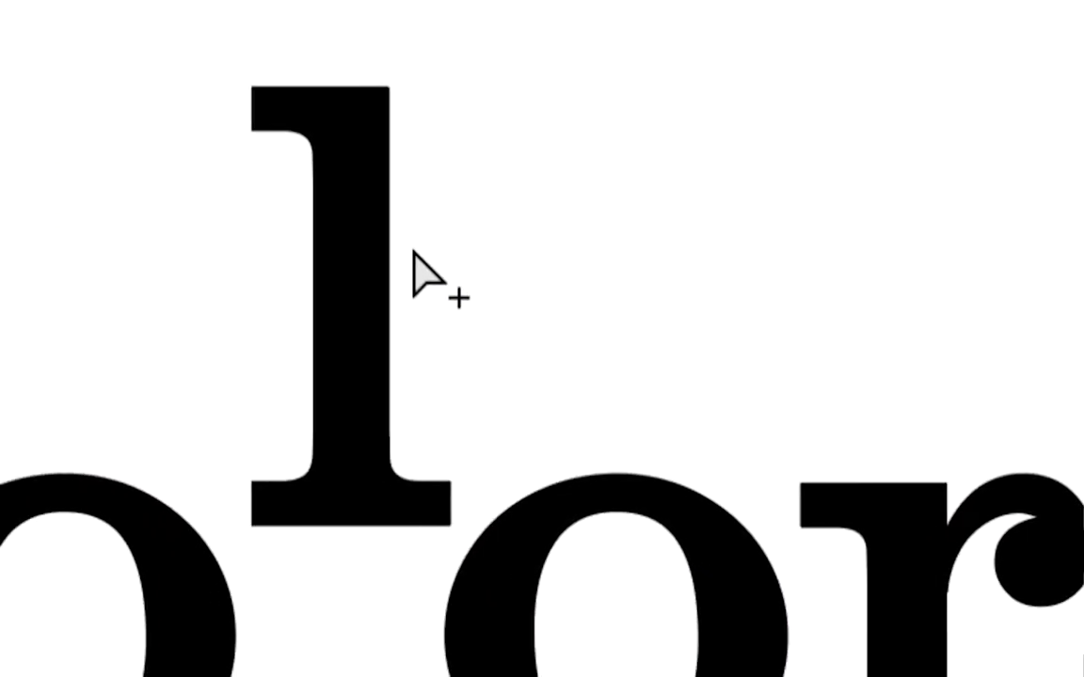
Select the raised letter l, extend the selection to the entire outlined word, and deselect everything.
left_click(411, 254)
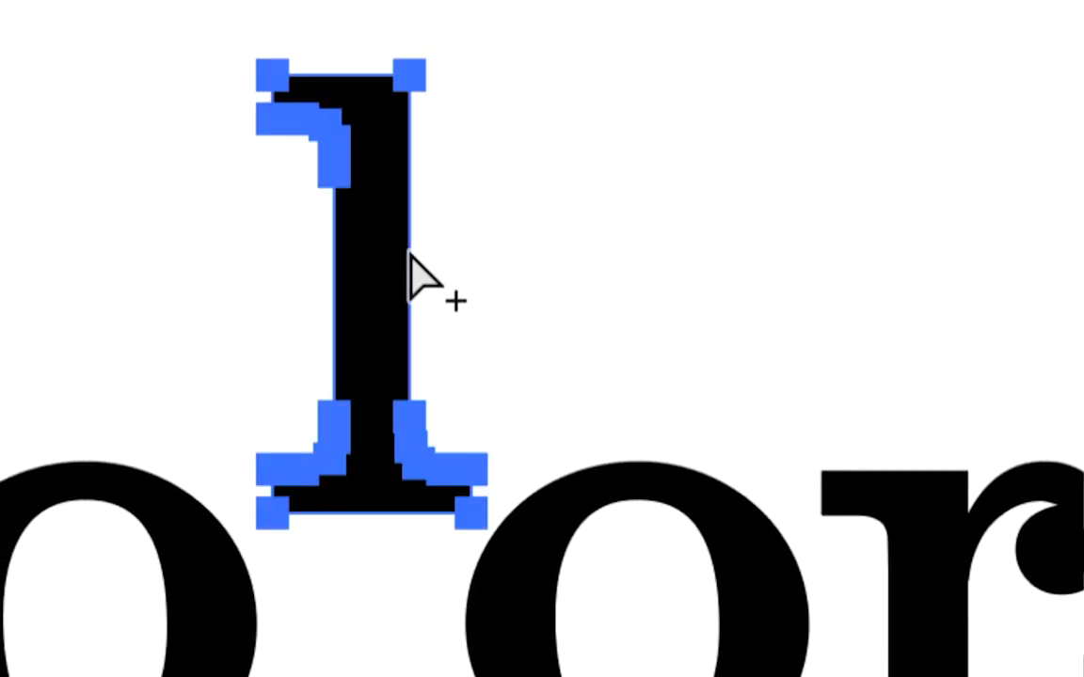
left_click(409, 254)
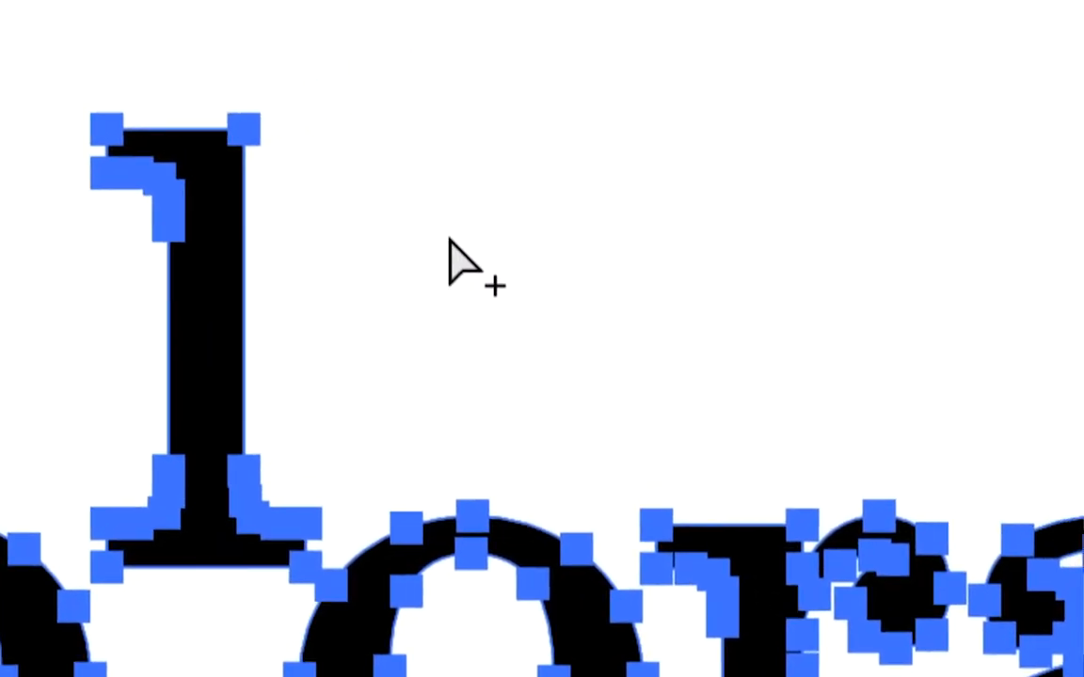
left_click(448, 241)
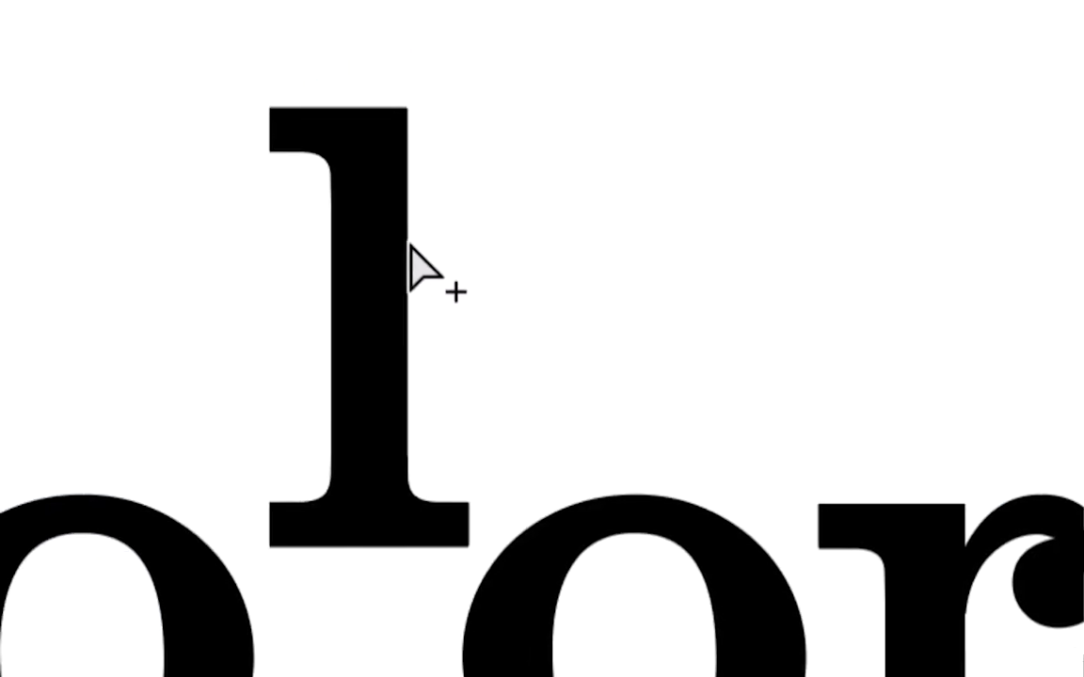
Reposition the raised l slightly lower and lift the letter r above its neighbours with the Group Selection tool.
left_click(410, 246)
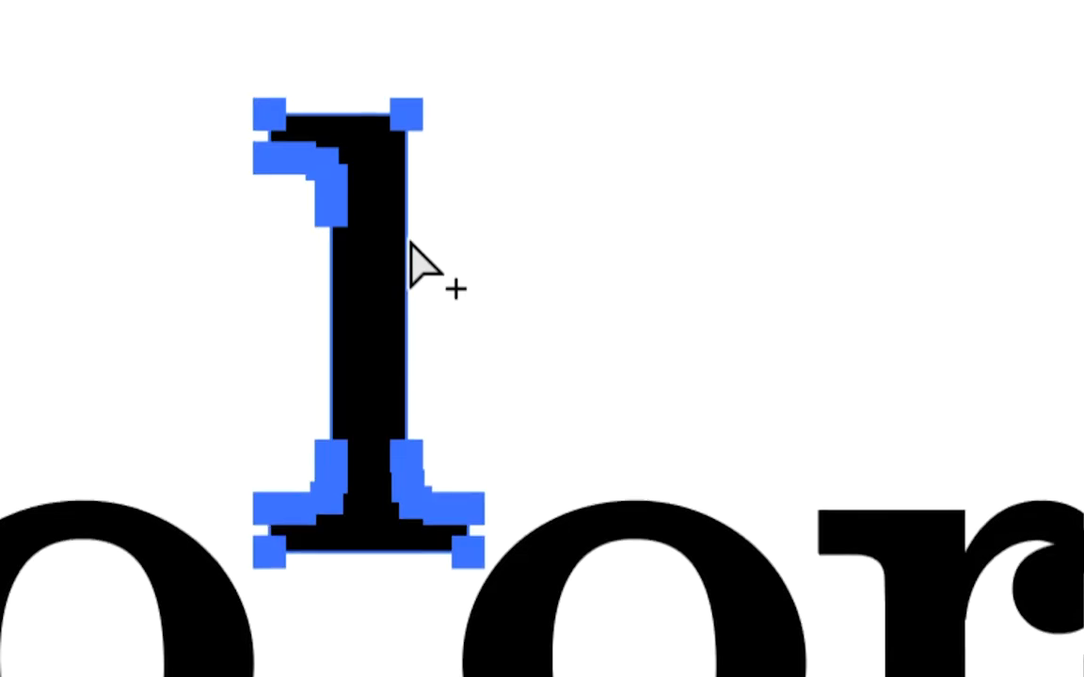
left_click_drag(409, 229, 371, 455)
left_click_drag(400, 271, 411, 241)
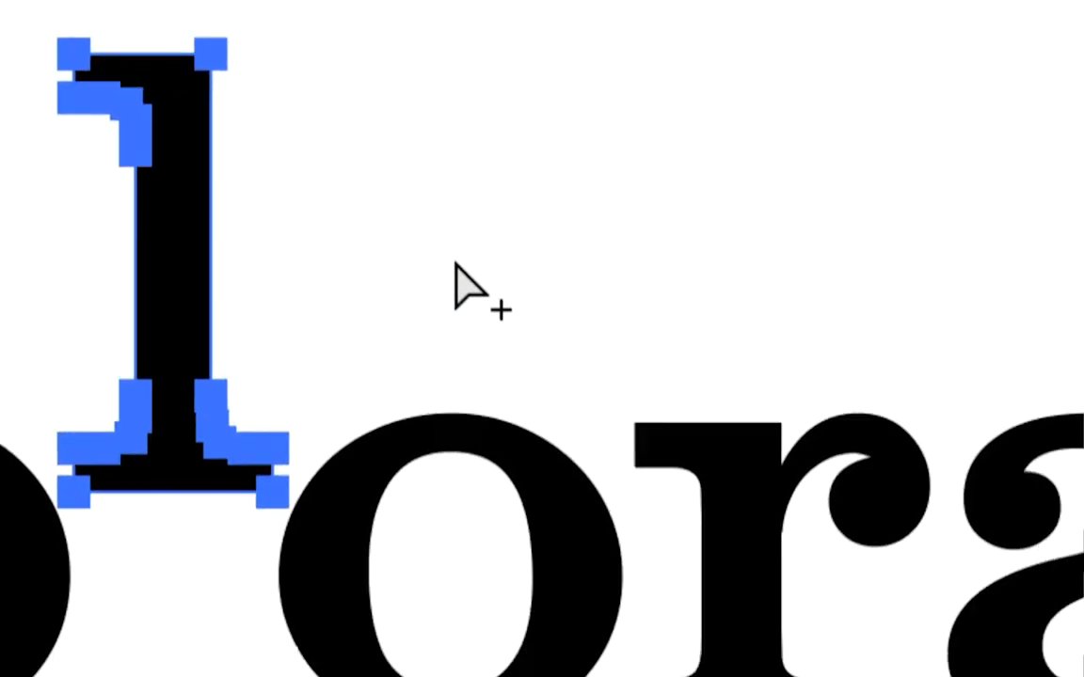
left_click_drag(506, 298, 516, 256)
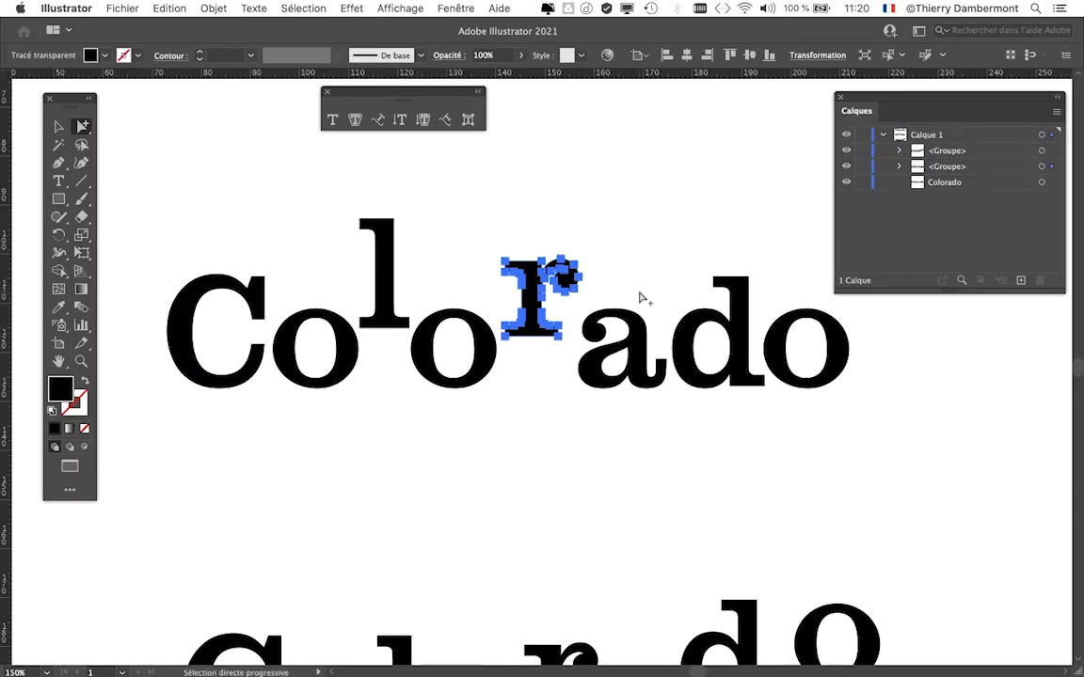
Select the outer contour of the letter a, extend the selection to its counter and the whole word, and clear it.
scroll(685, 338, "right", 5)
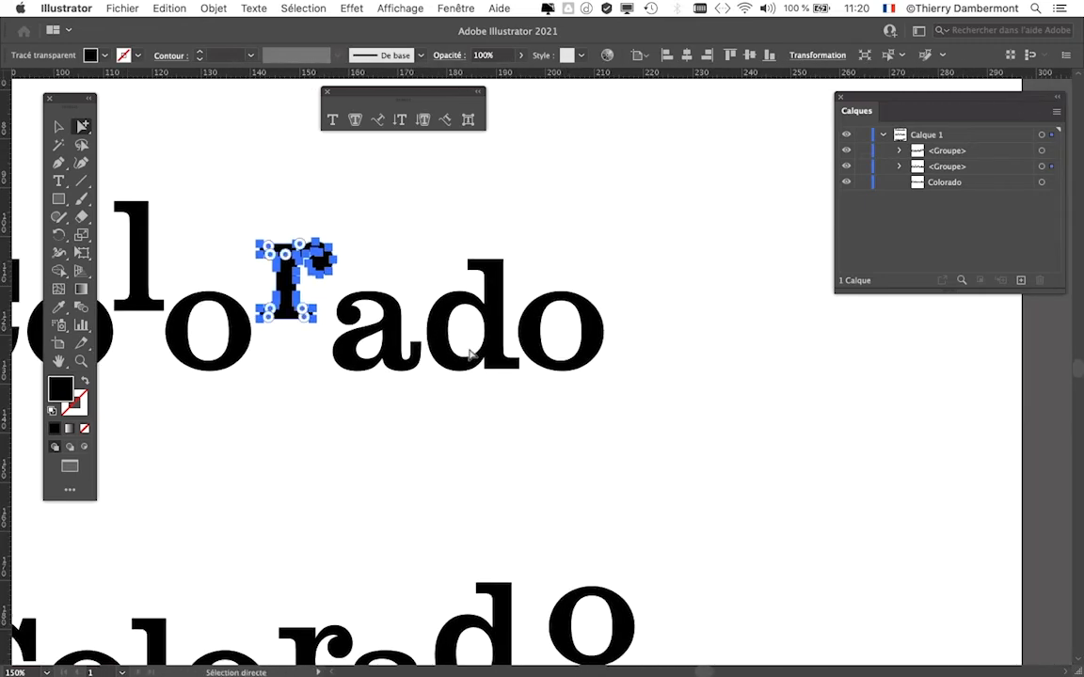
key("super+equal")
key("super+equal")
scroll(409, 348, "up", 5)
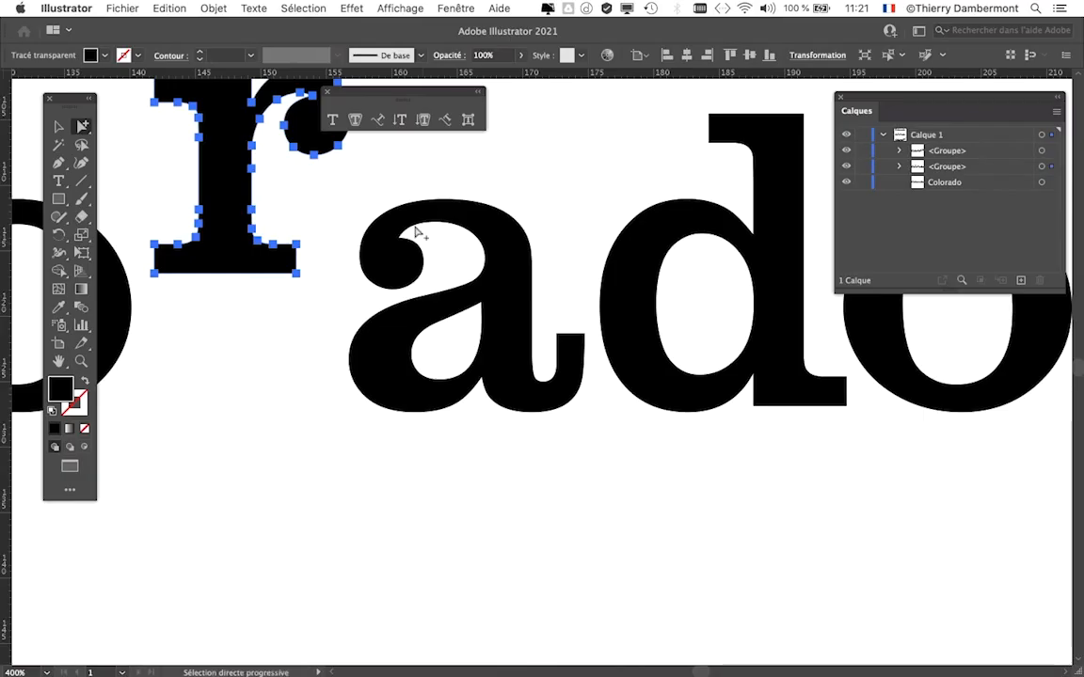
scroll(406, 230, "up", 2)
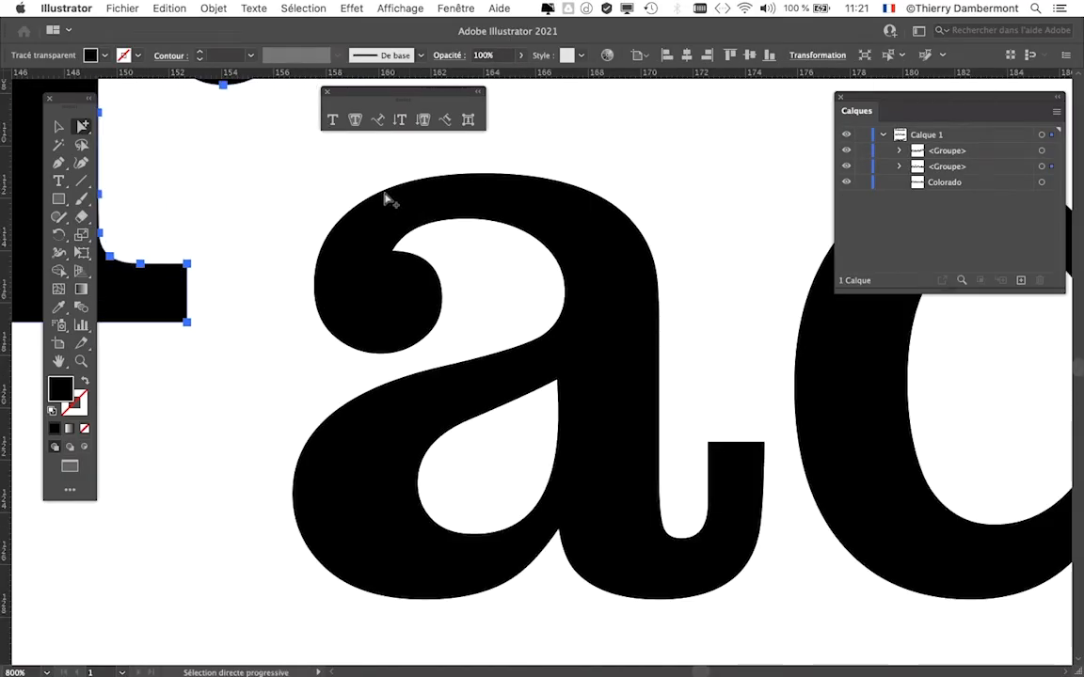
left_click(386, 200)
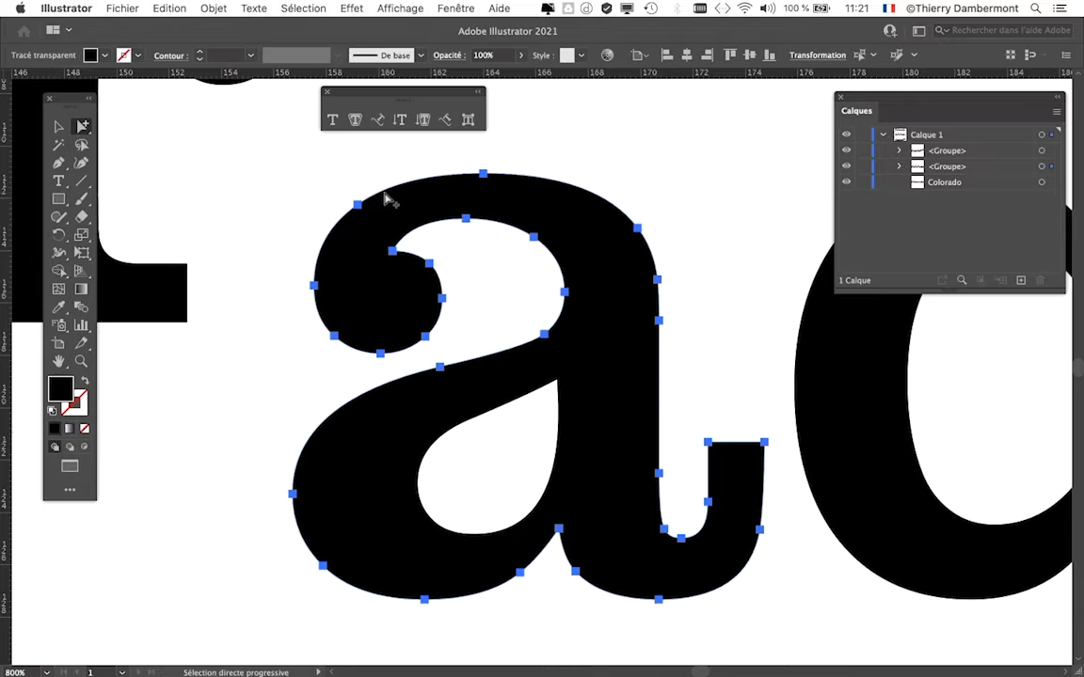
left_click(384, 193)
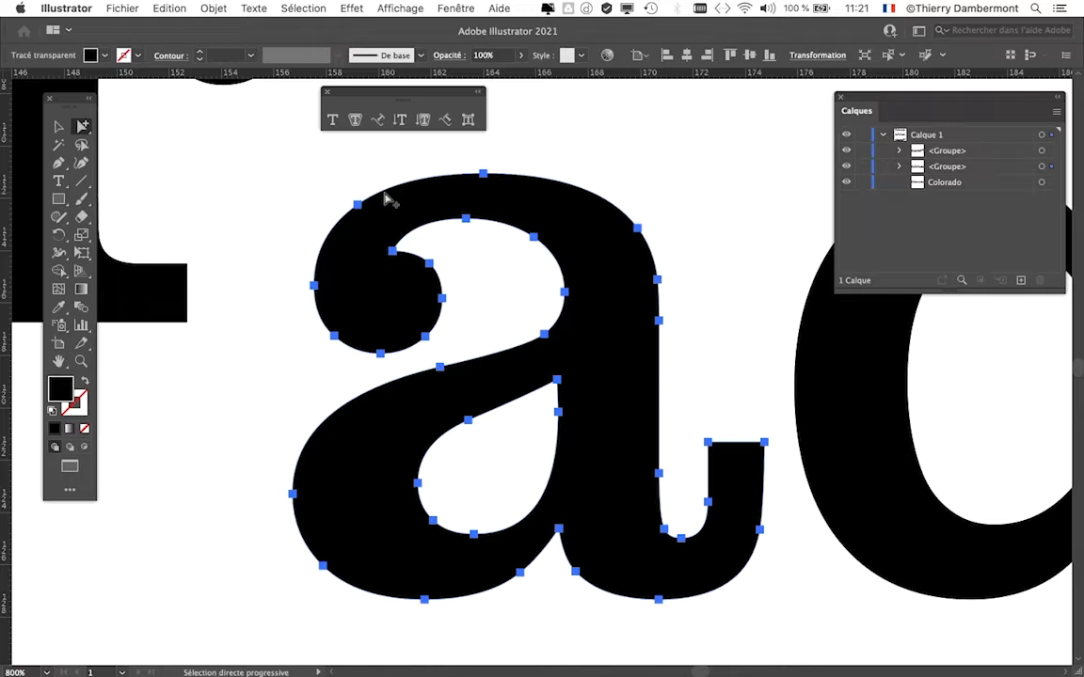
left_click(384, 193)
scroll(385, 198, "down", 2)
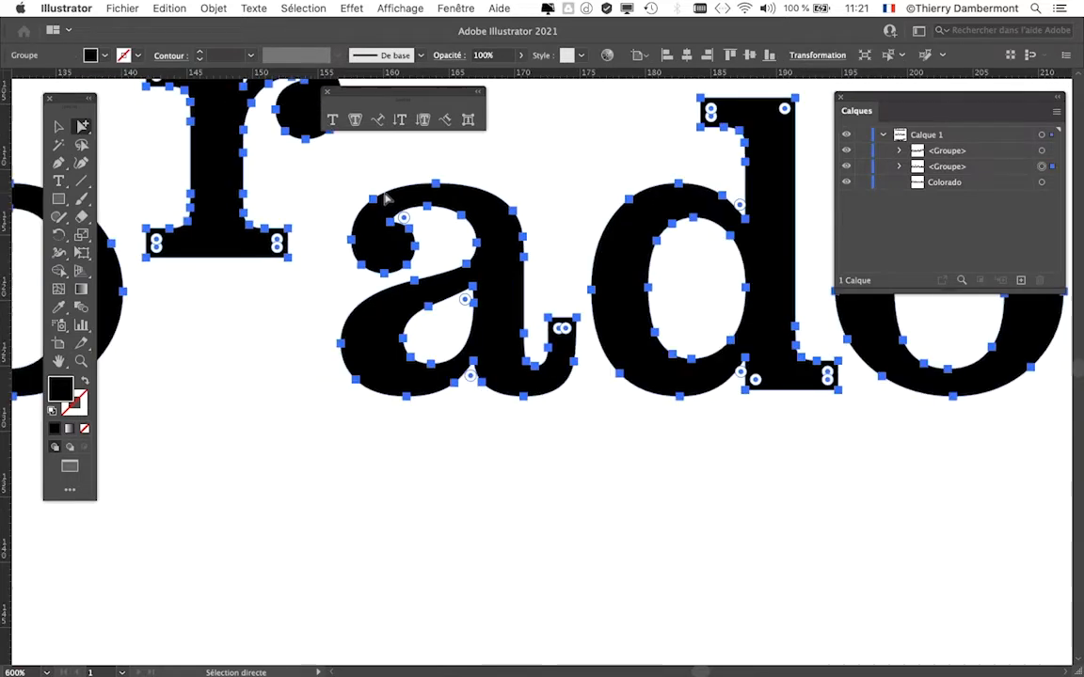
left_click(416, 167)
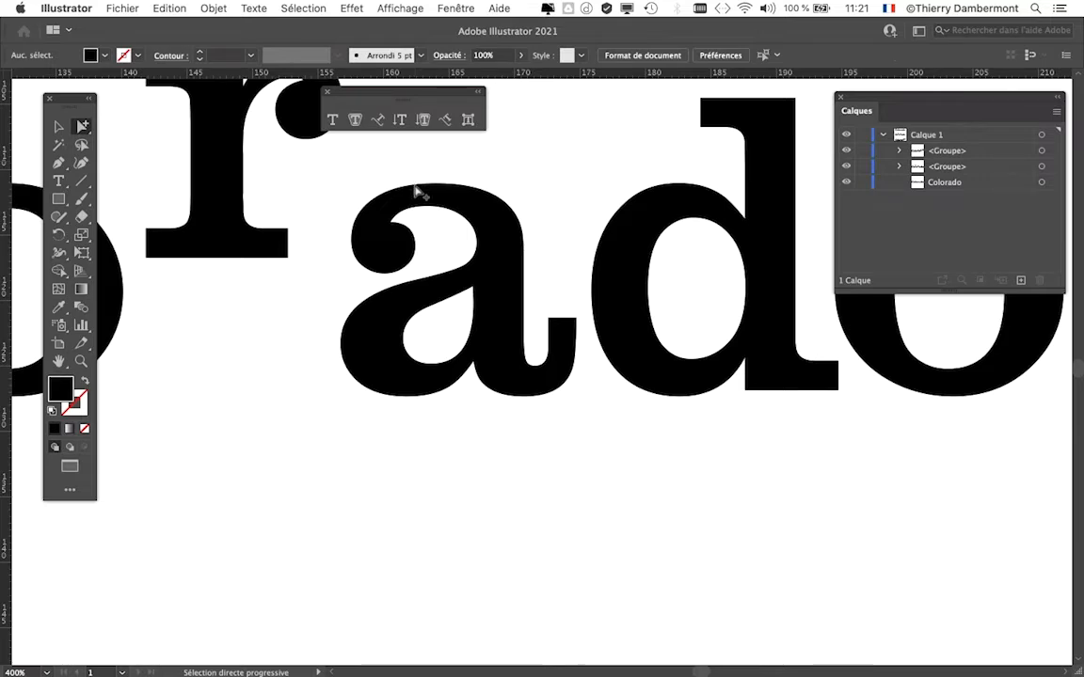
Repeat the progressive selection from the outline of the a up to the full word group, and deselect it.
left_click(417, 191)
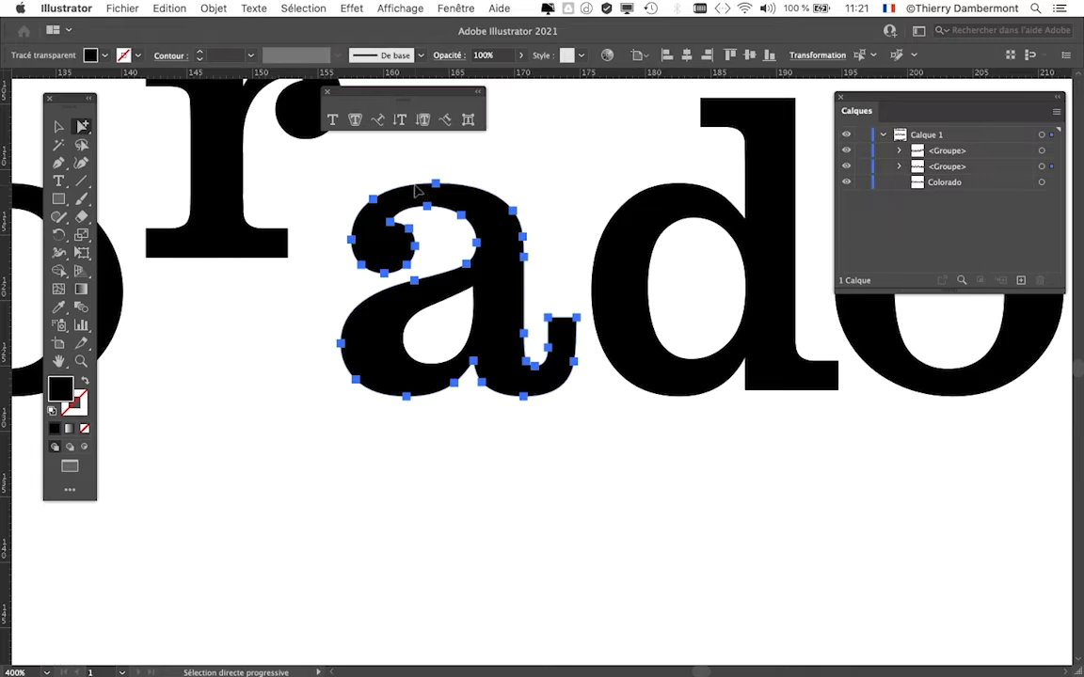
left_click(418, 191)
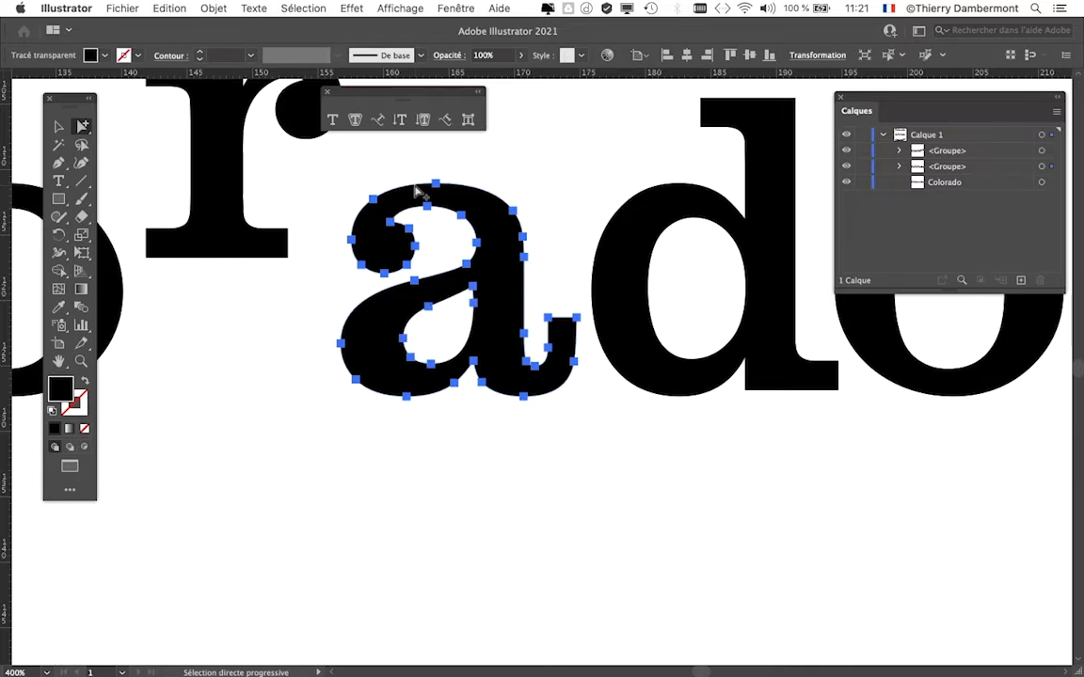
left_click(417, 191)
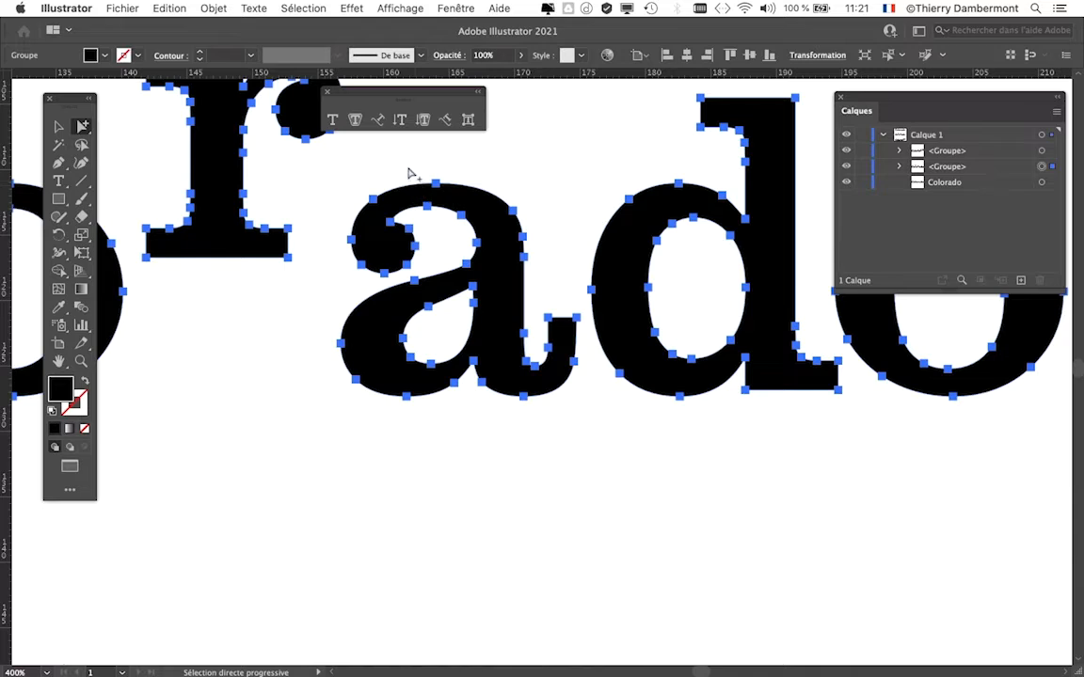
left_click(410, 171)
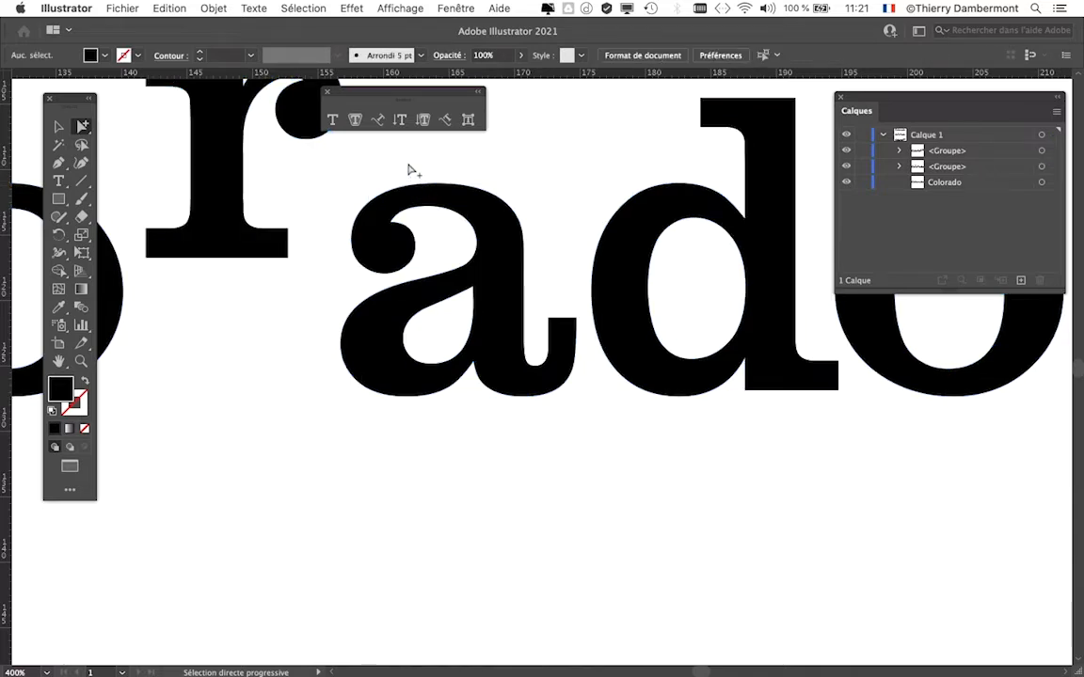
Select the counter of the a, extend the selection to the complete letter, and move it down and left beneath the r.
left_click(442, 307)
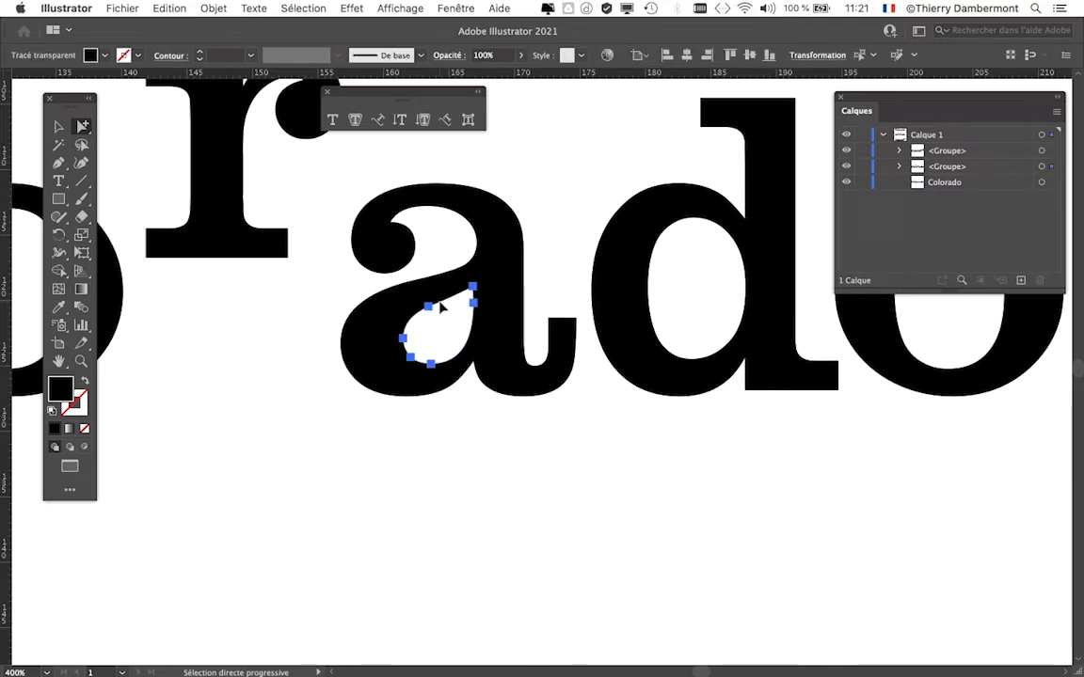
left_click(442, 308)
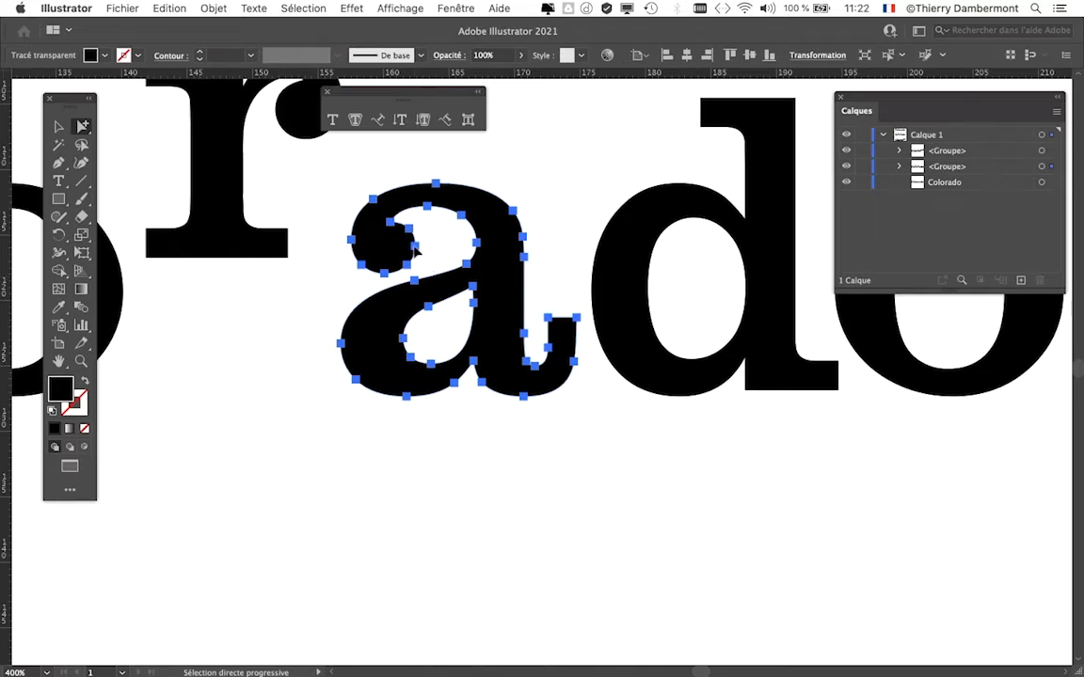
left_click_drag(416, 253, 318, 357)
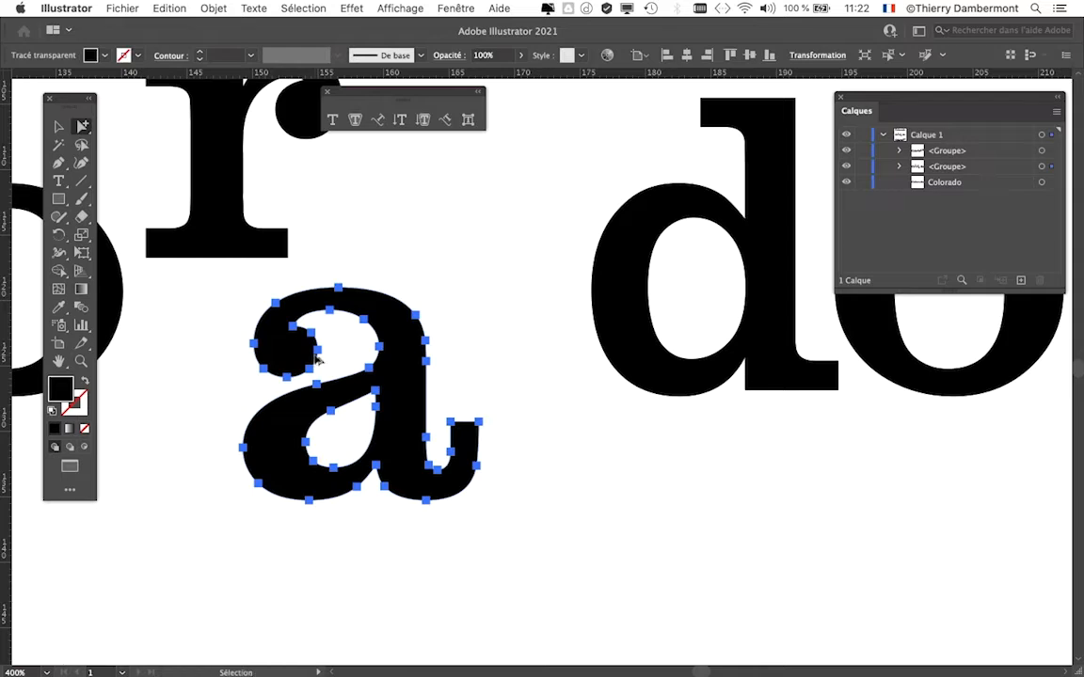
Select the complete letter d including its counter and shift it horizontally left towards the a.
scroll(491, 386, "down", 1)
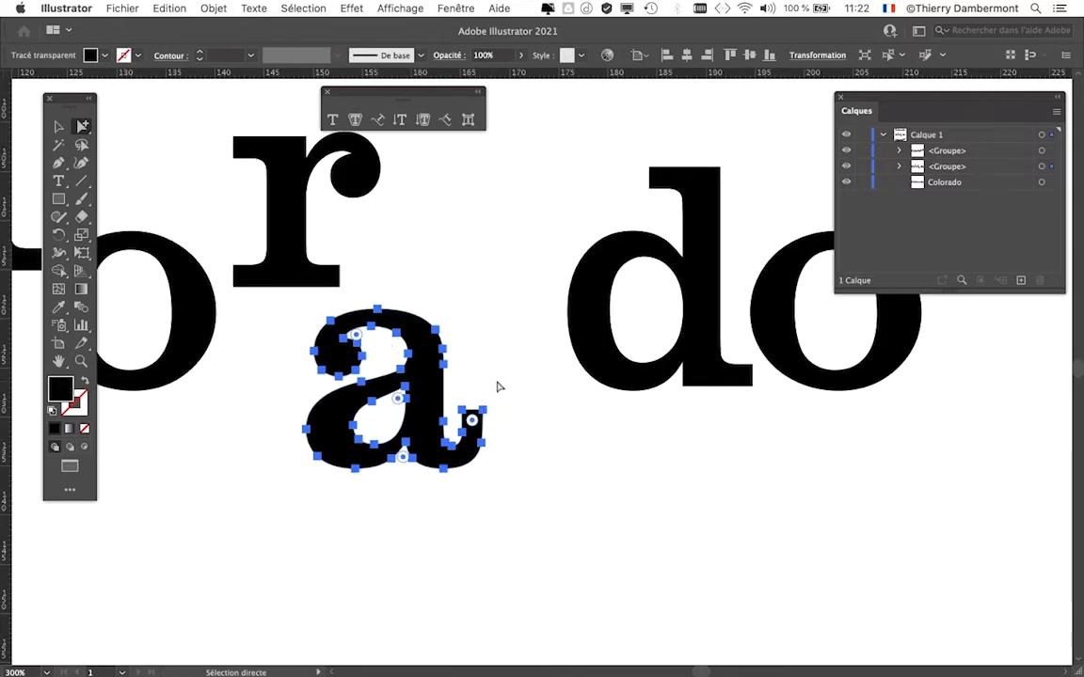
left_click(621, 242, "alt")
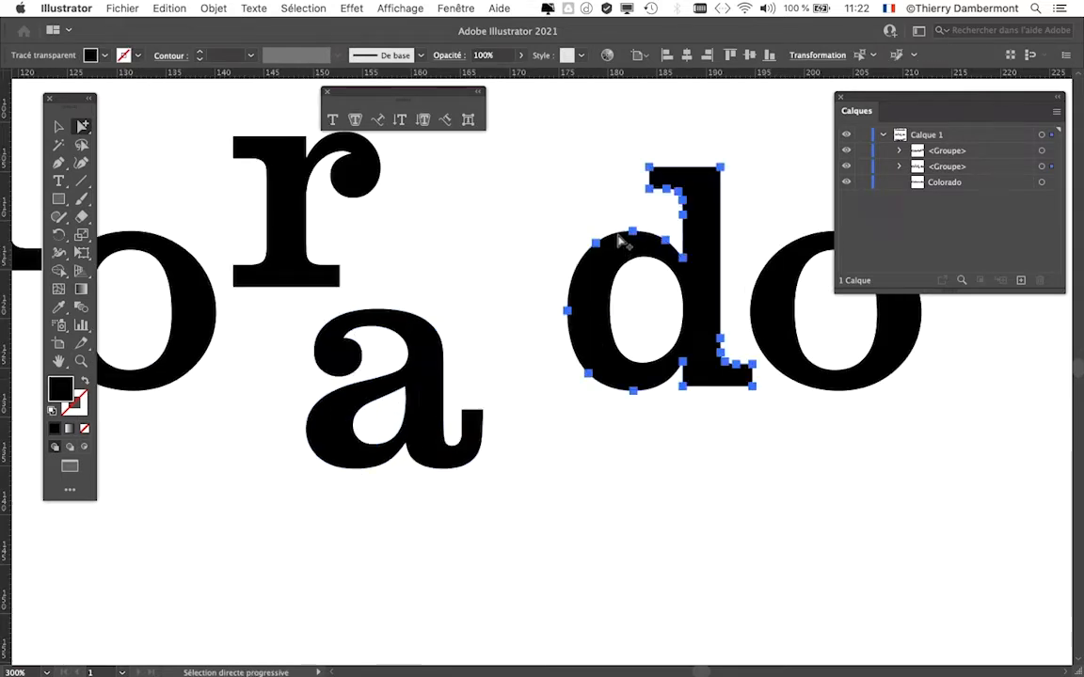
left_click(621, 242, "alt")
left_click_drag(621, 241, 543, 242)
Move the final letter o with its counter left and slightly down, close to the d.
left_click(767, 278)
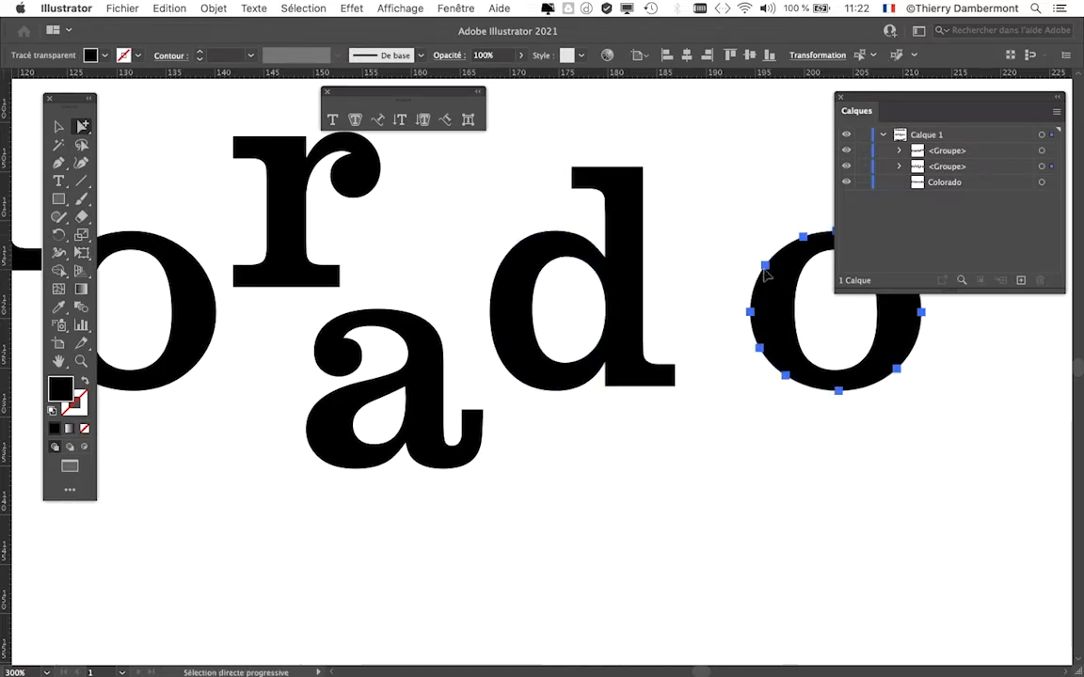
left_click_drag(762, 279, 717, 320)
scroll(519, 430, "down", 3)
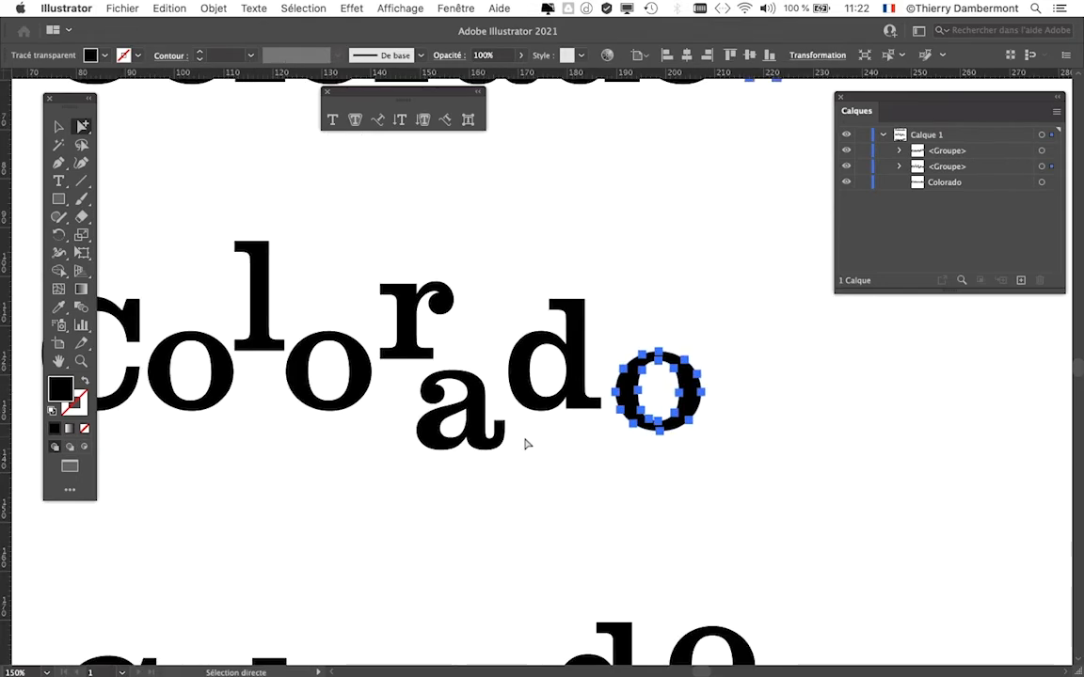
Select the whole group of rearranged Colorado letters starting from the capital C, and clear the selection.
left_click_drag(302, 428, 471, 449)
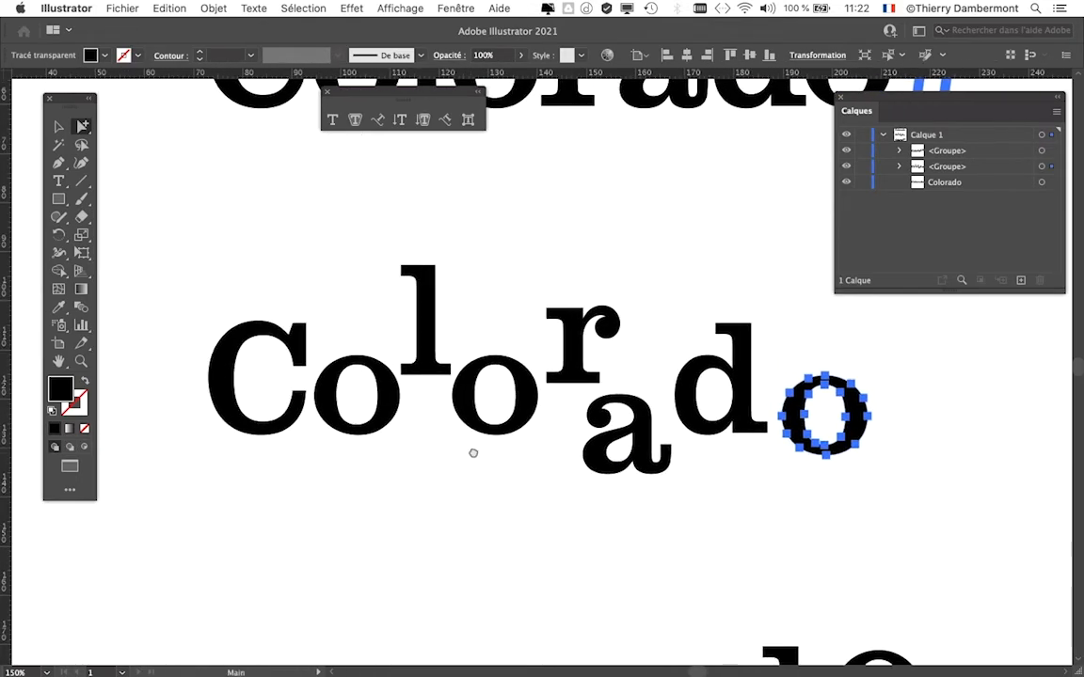
left_click(293, 433, "alt")
key("super+a")
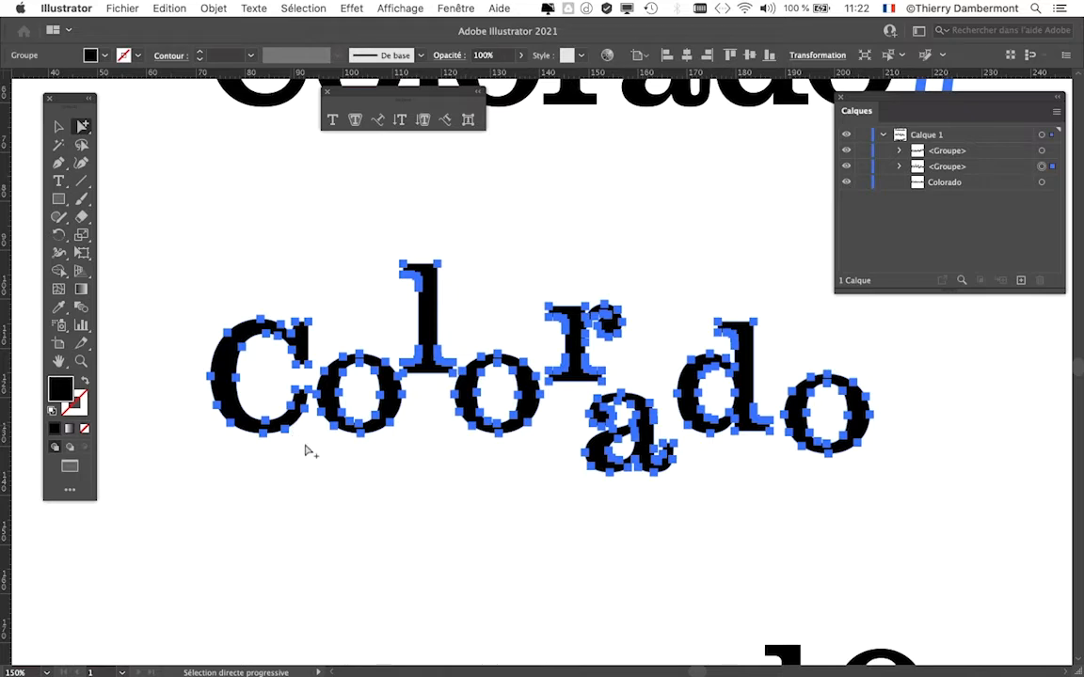
left_click(293, 440)
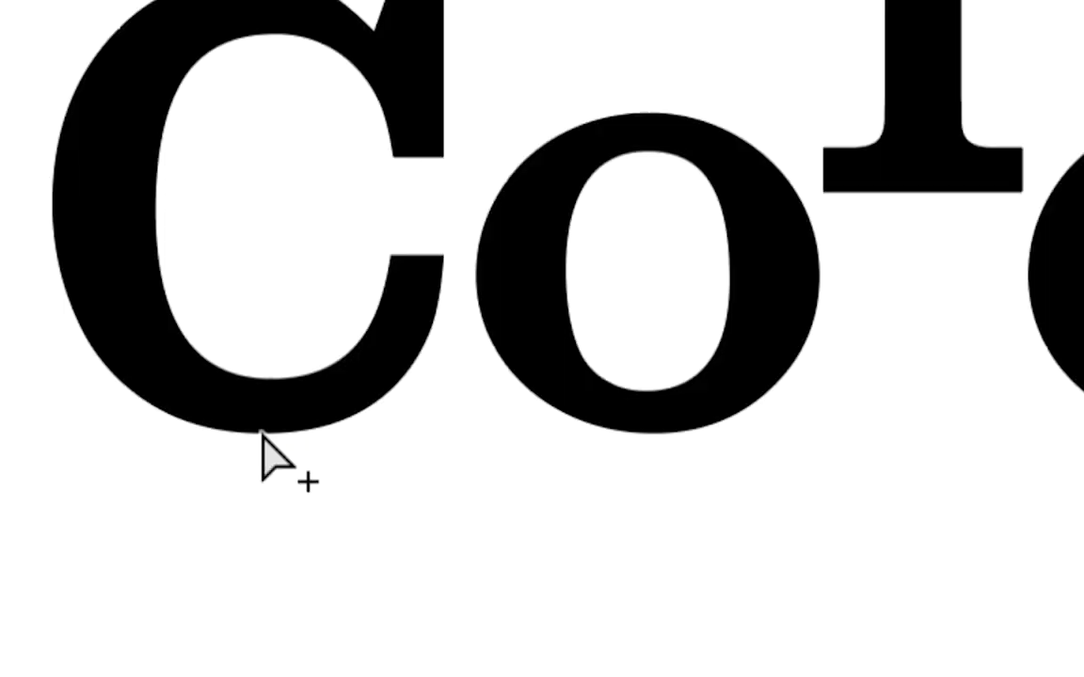
Move the capital C slightly down and left, and lower the letter l between the two neighbouring o letters.
left_click(263, 435)
left_click_drag(261, 433, 208, 538)
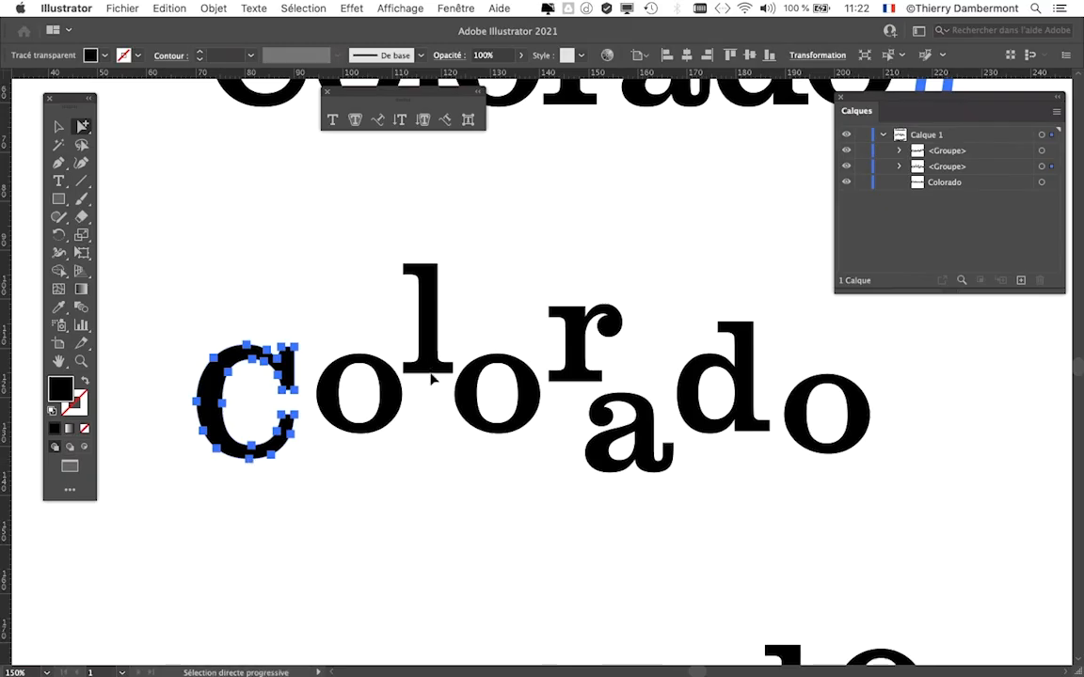
left_click_drag(433, 369, 436, 458)
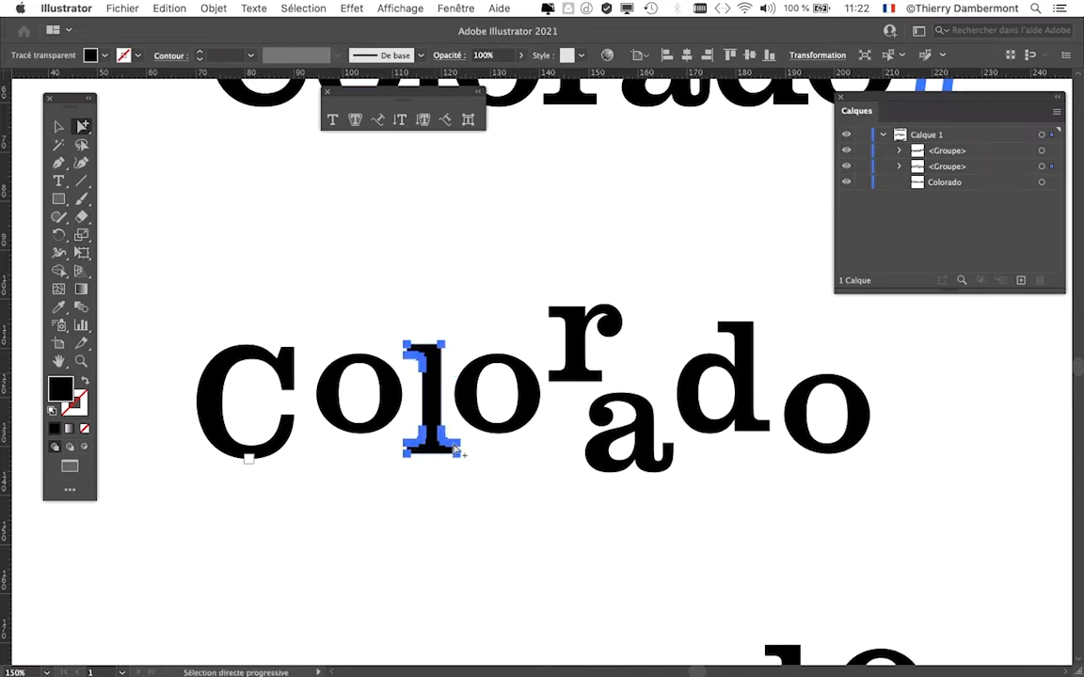
Raise the second letter o with its counter so it sits higher beside the l, and clear the selection.
left_click(514, 365)
left_click(518, 367)
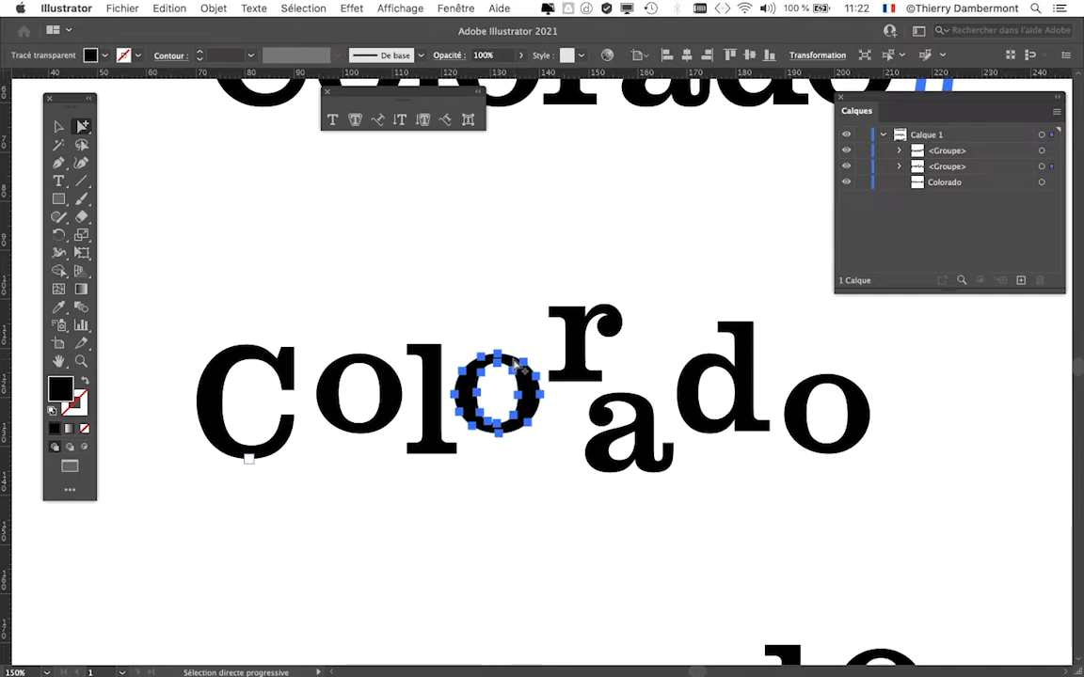
left_click_drag(516, 365, 508, 319)
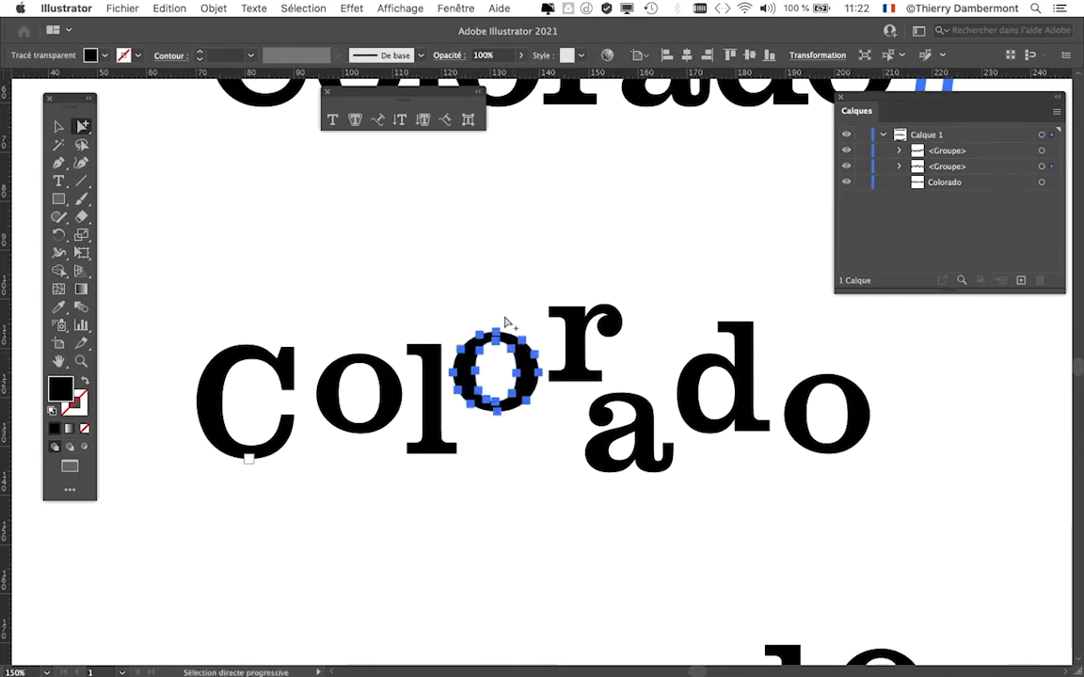
left_click(770, 537)
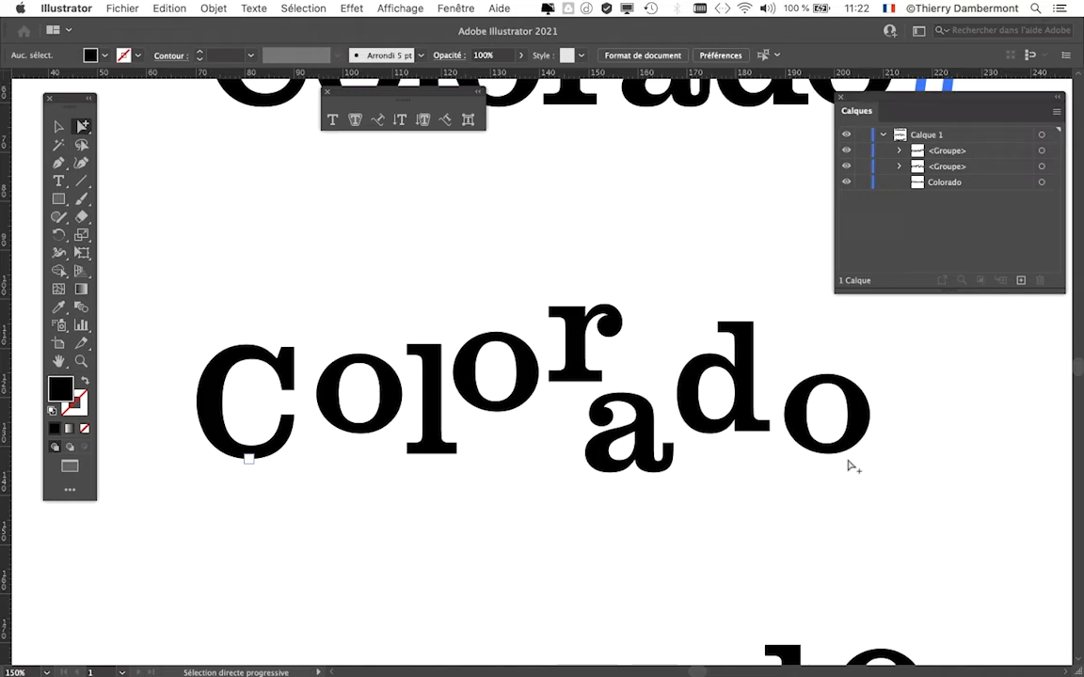
Shift the capital C slightly right towards the first o, raise the letter l, and clear the selection.
left_click(284, 447)
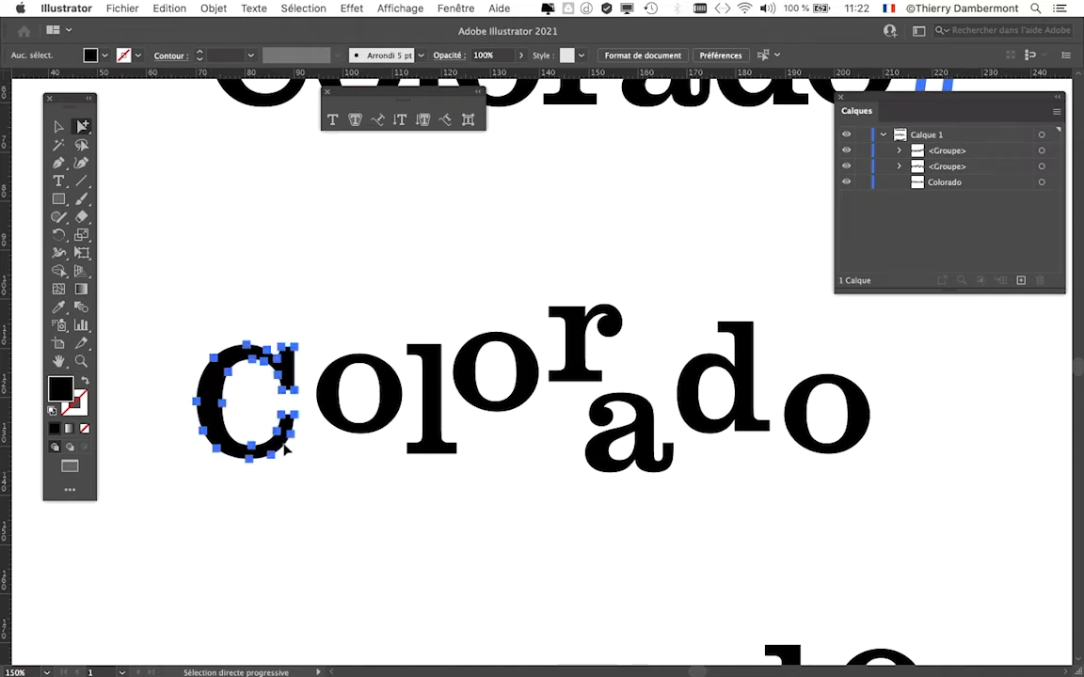
mouse_move(290, 441)
left_mouse_down()
mouse_move(298, 431)
mouse_move(292, 443)
left_mouse_up()
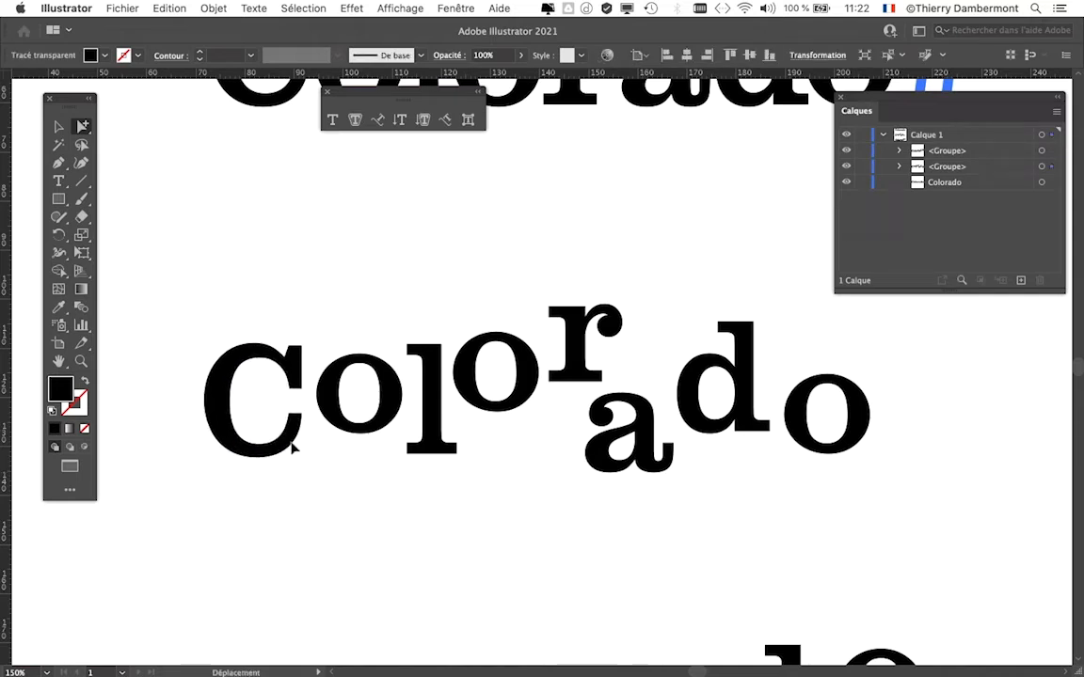
left_click_drag(431, 389, 440, 369)
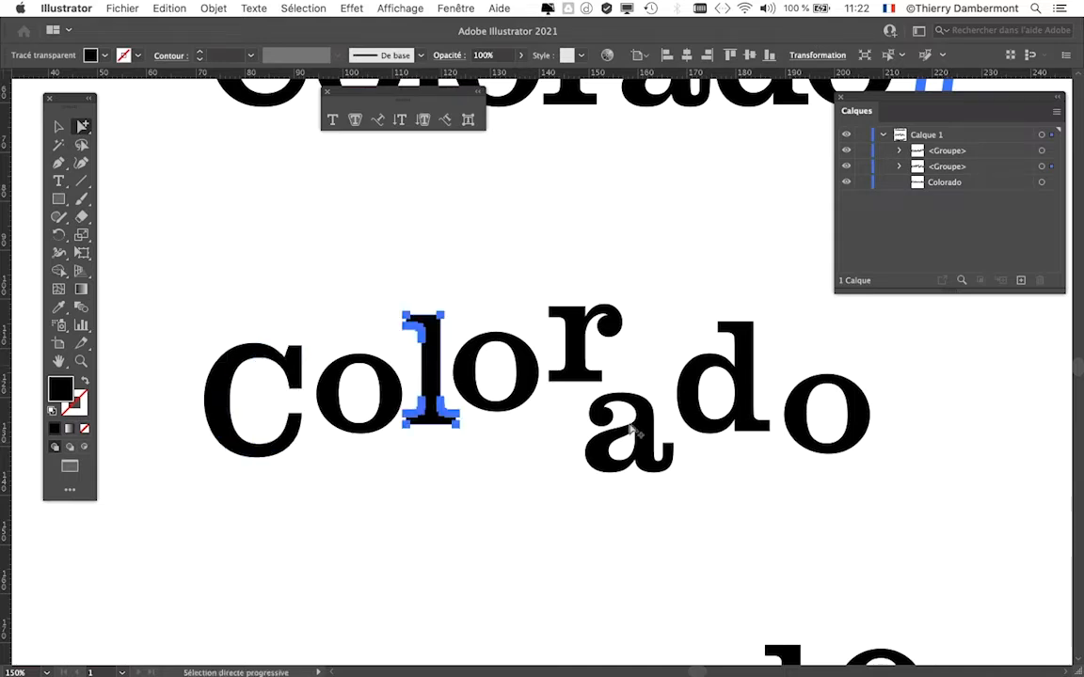
left_click(764, 465)
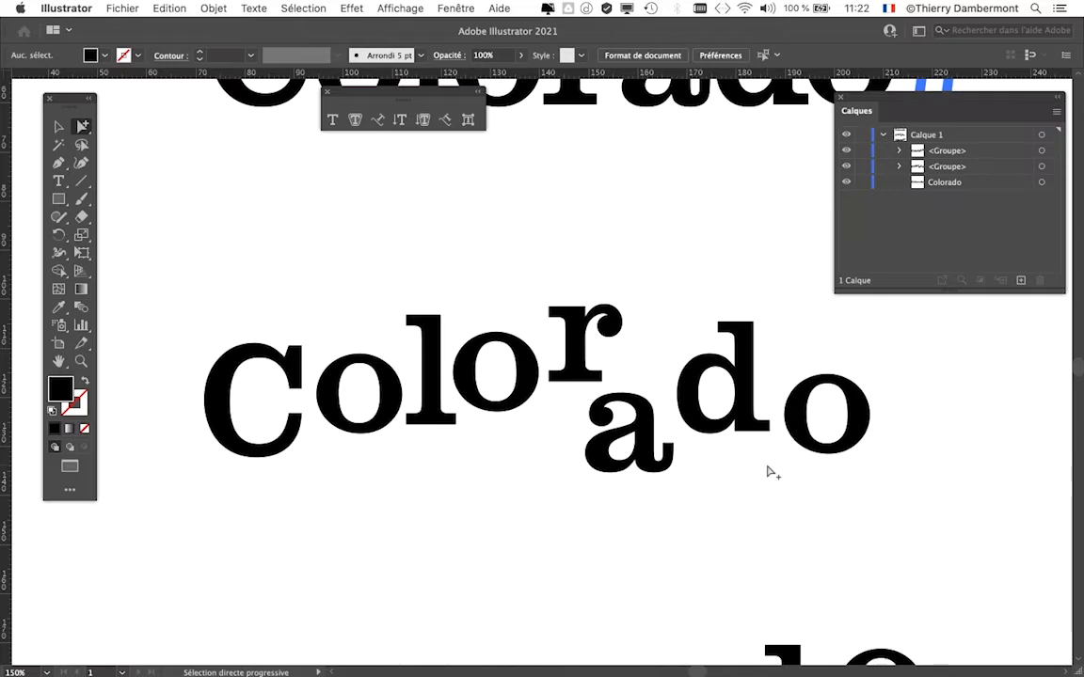
Move the complete letter a of the middle Colorado up and right until it meets the d.
key("super+minus")
key("super+minus")
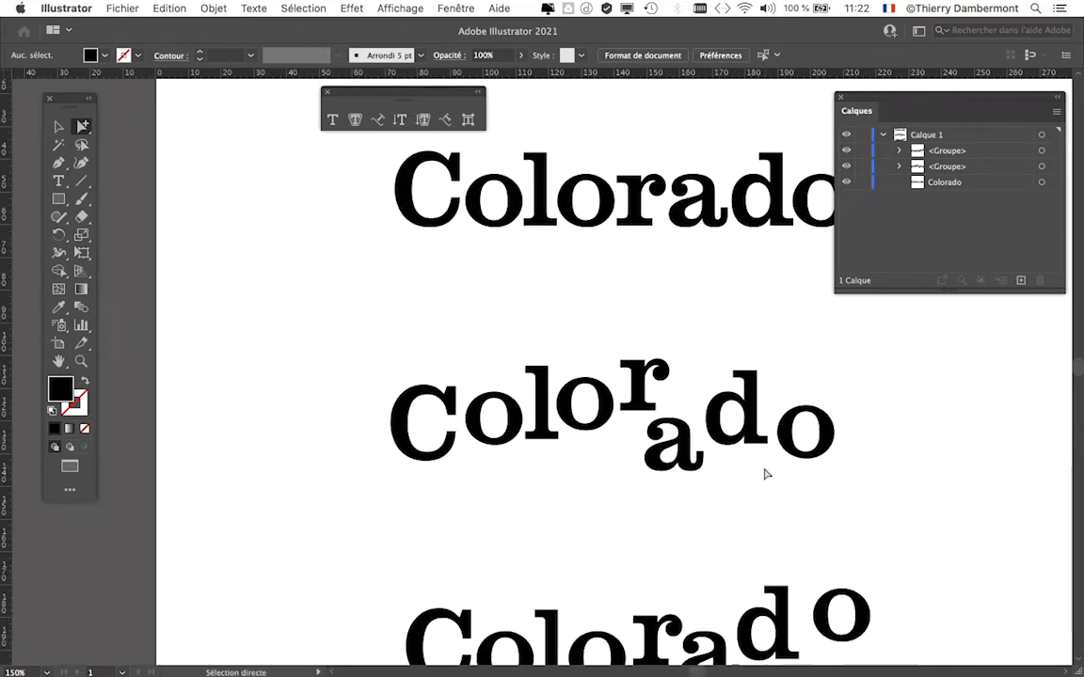
left_click_drag(725, 515, 503, 437)
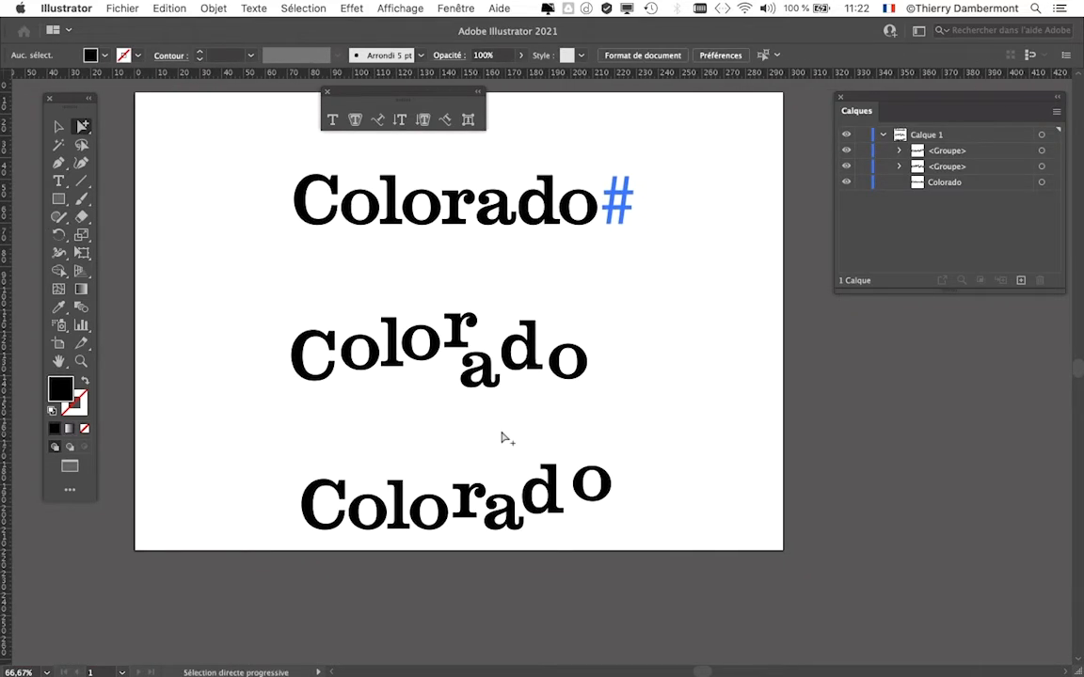
scroll(489, 372, "up", 3)
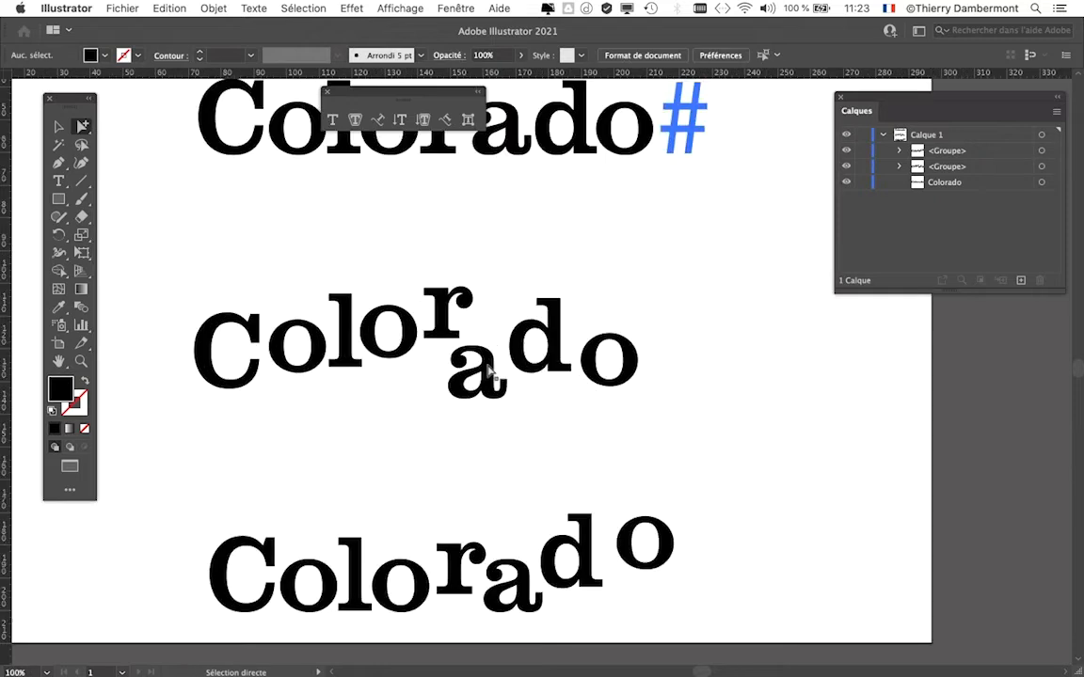
left_click(497, 355, "alt")
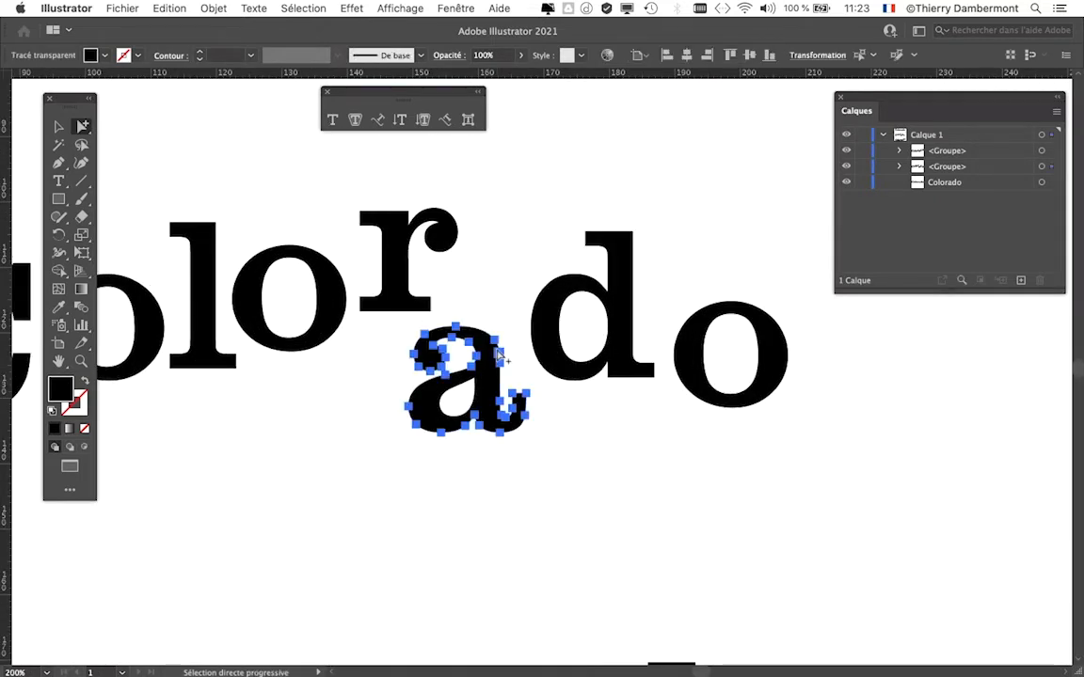
left_click_drag(504, 378, 525, 329)
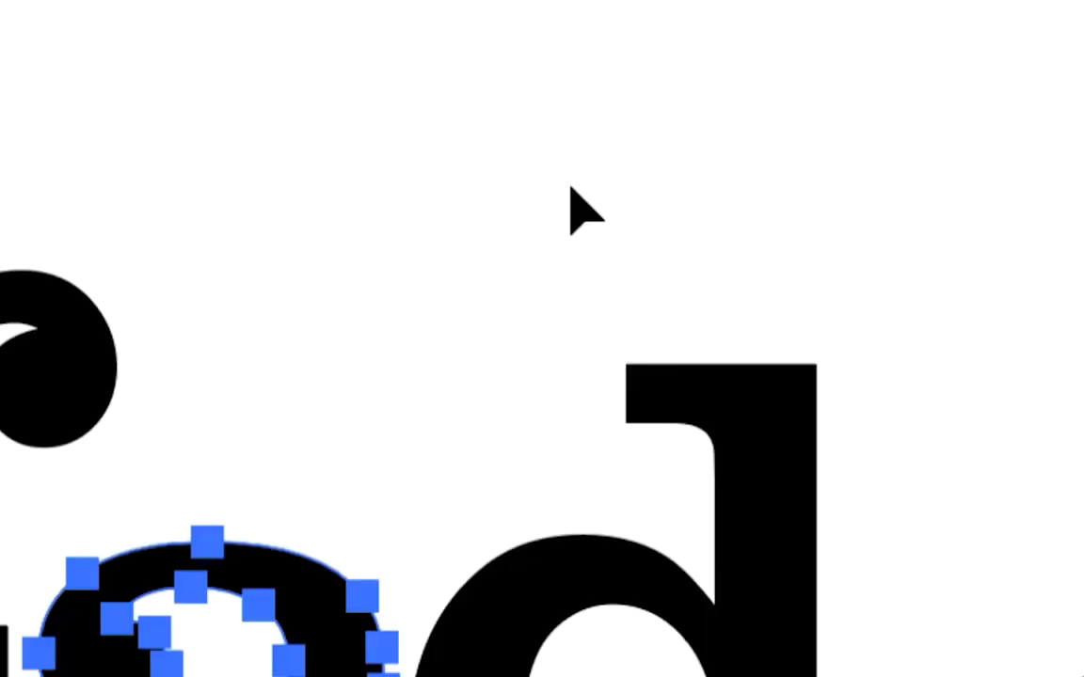
Select the letter d with a marquee, clear the selection, and draw another marquee across its stem and counter.
left_click_drag(568, 244, 655, 410)
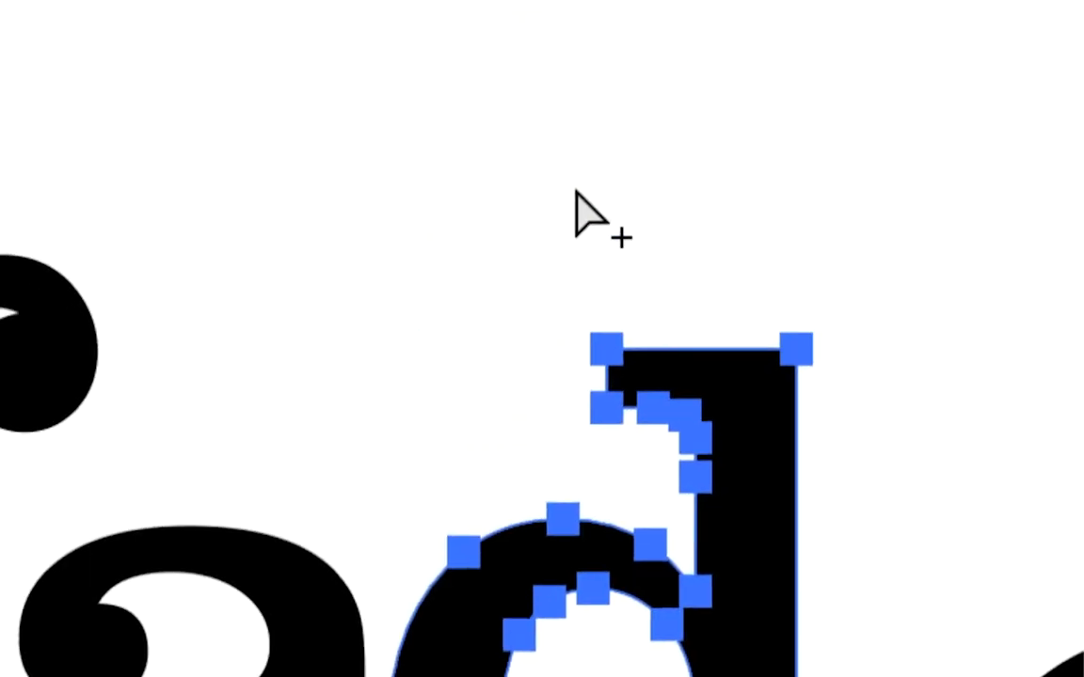
left_click(572, 190)
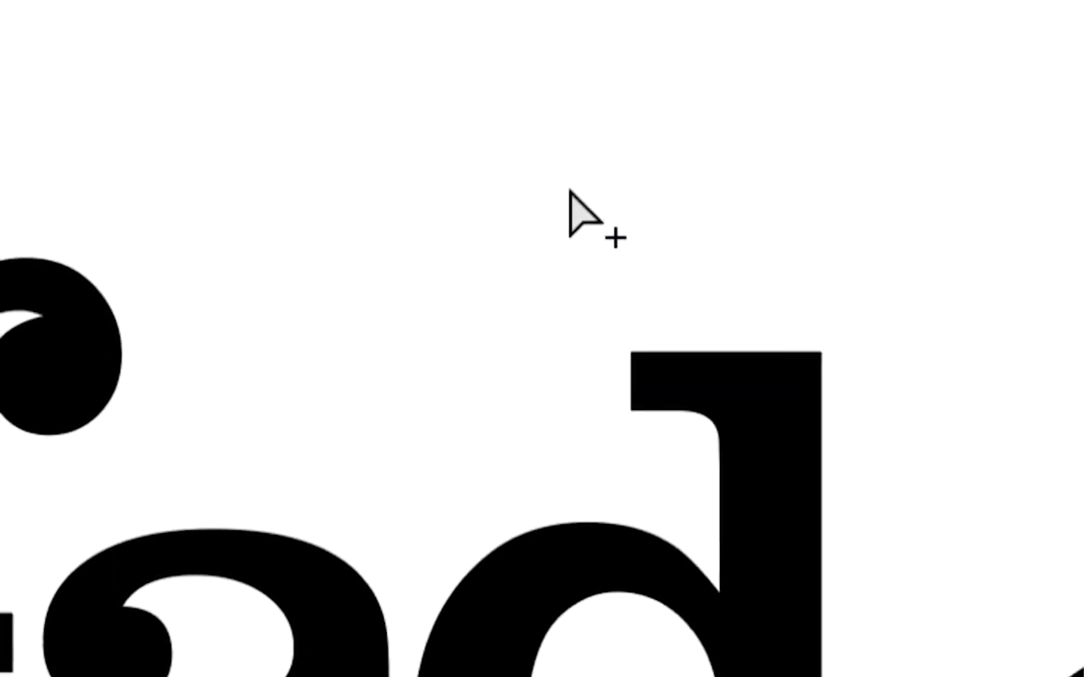
left_click_drag(564, 193, 731, 542)
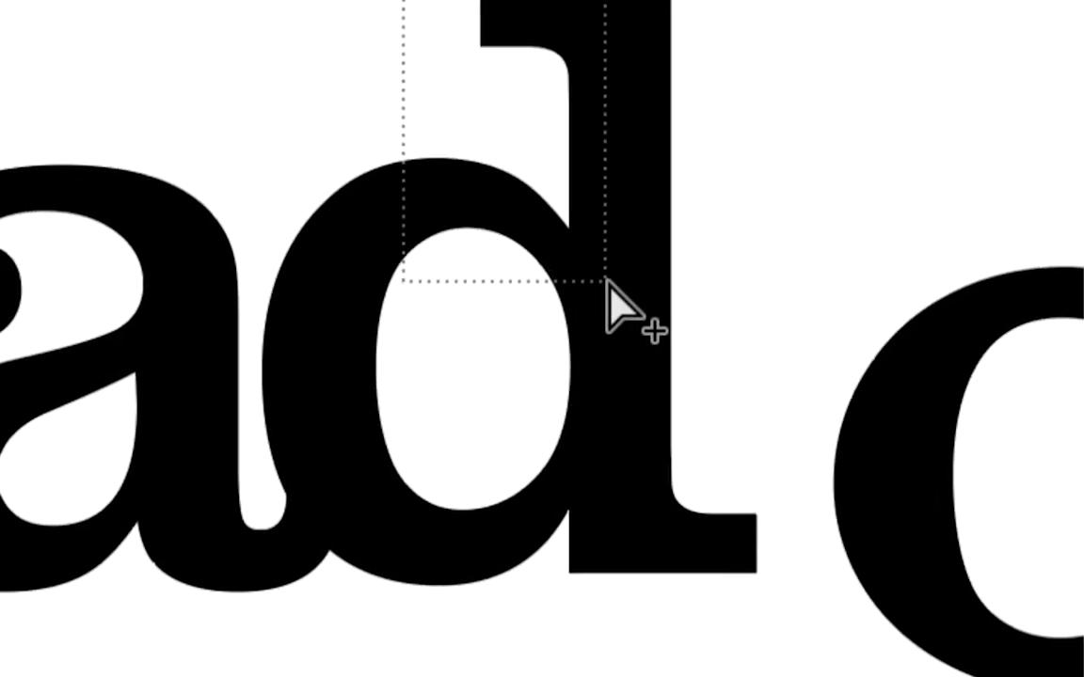
left_click_drag(607, 280, 610, 281)
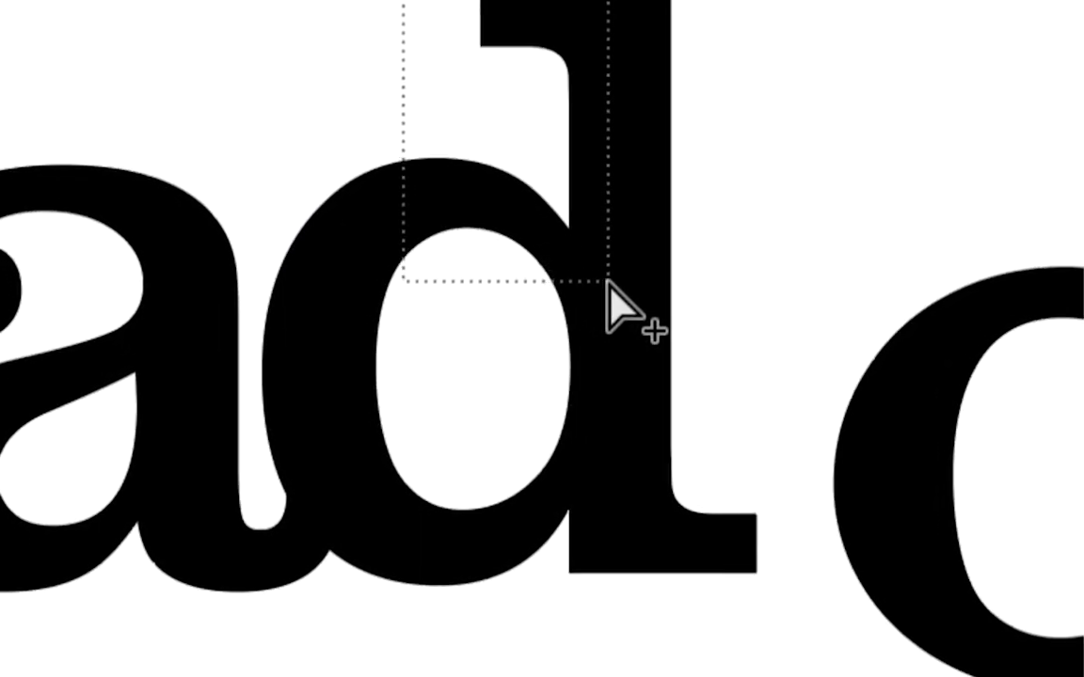
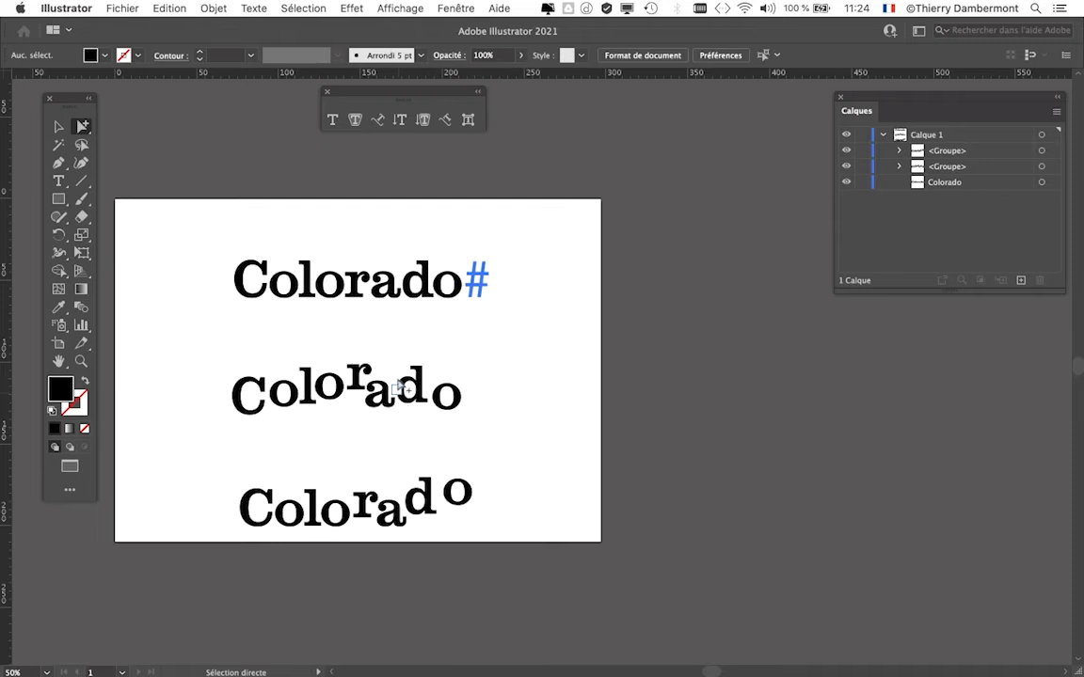
Enlarge the artboard with the Artboard tool to about 542 mm wide and extend its lower edge slightly.
key("alt")
scroll(411, 430, "down", 3)
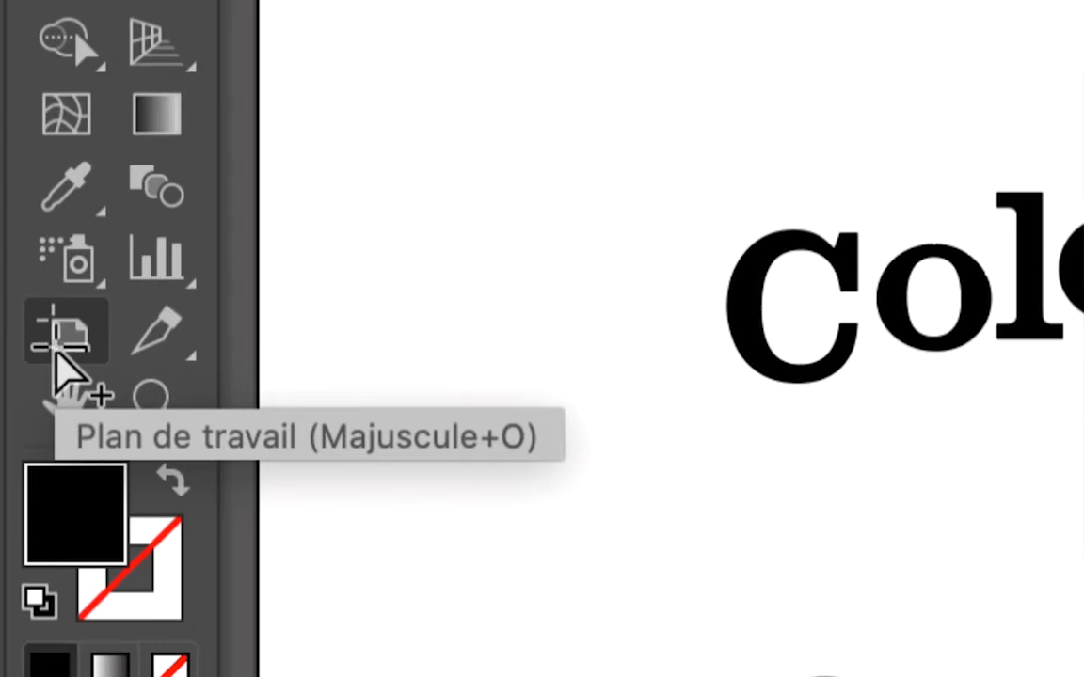
left_click(55, 350)
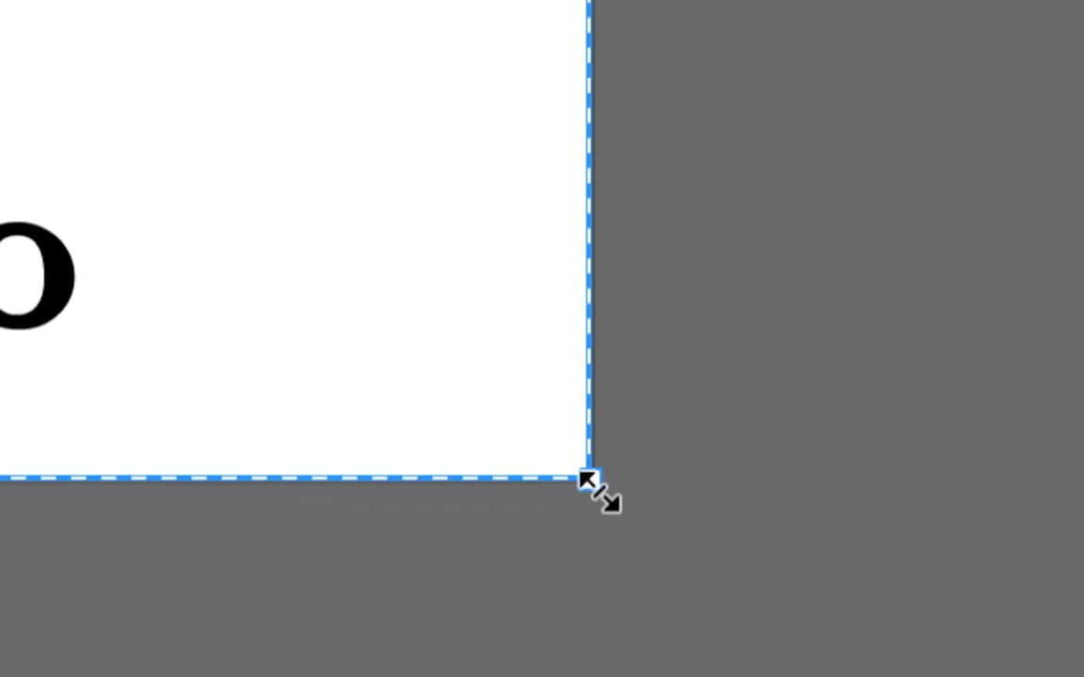
left_click_drag(599, 490, 765, 507)
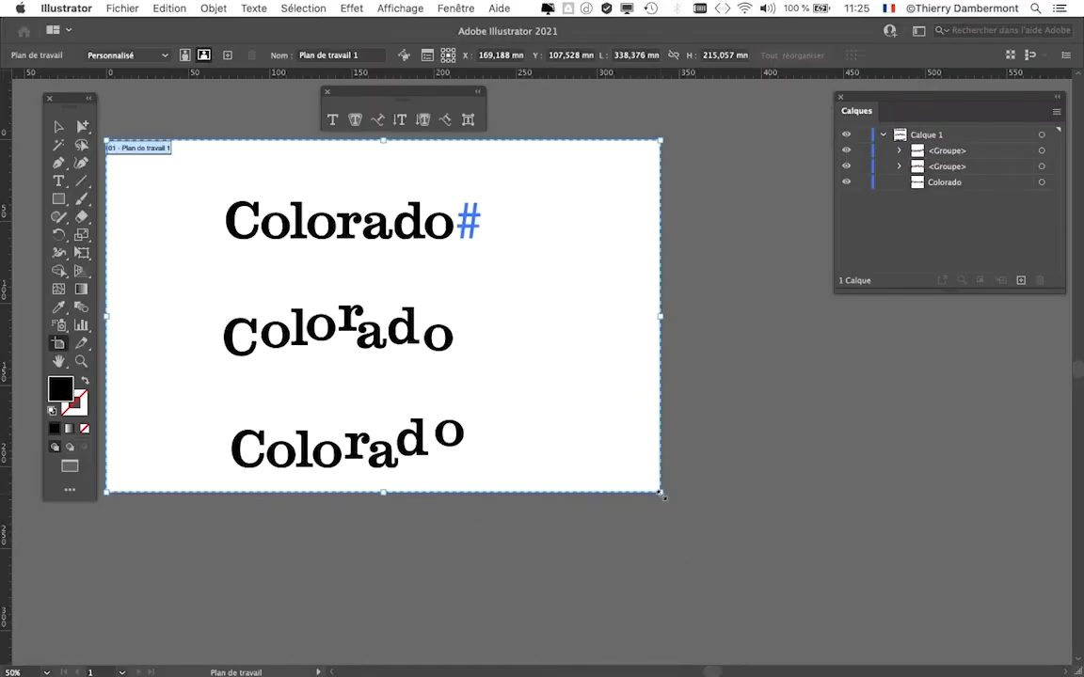
left_click_drag(663, 495, 995, 499)
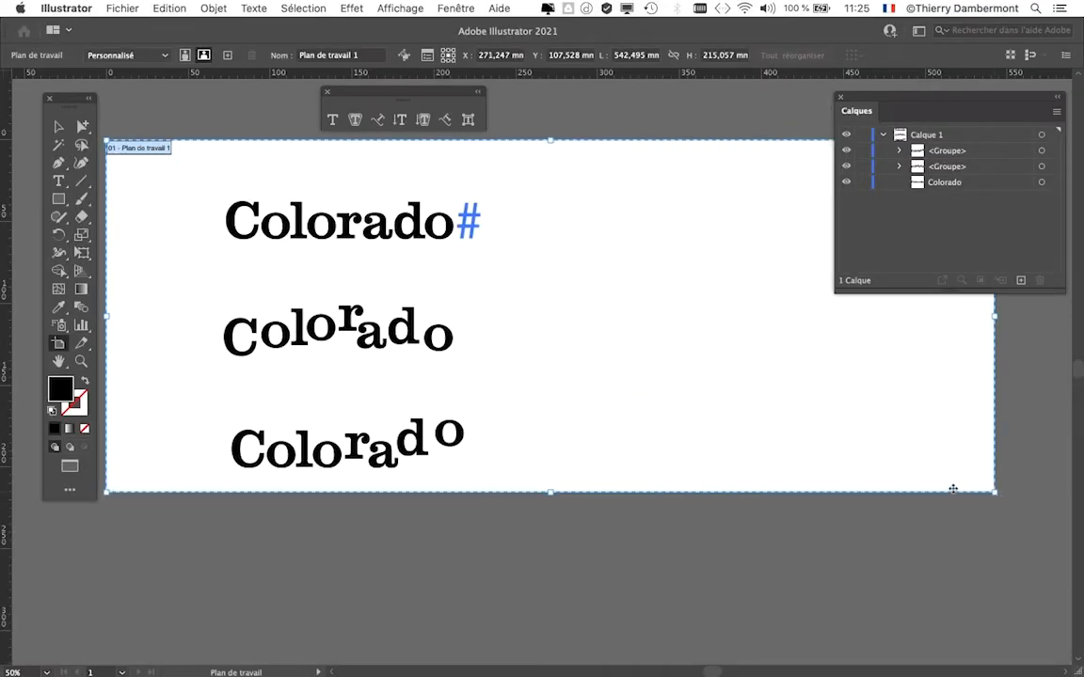
left_click_drag(552, 492, 553, 506)
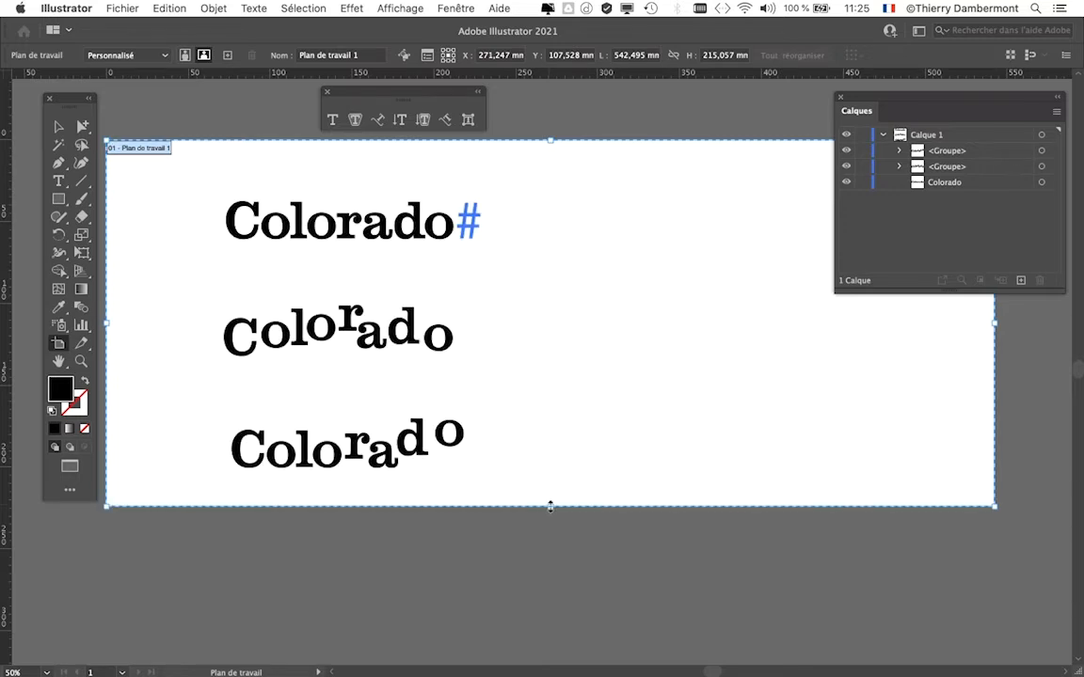
Duplicate the live Colorado text into the empty area on its right, moving the Layers panel clear of the copy.
left_click(59, 126)
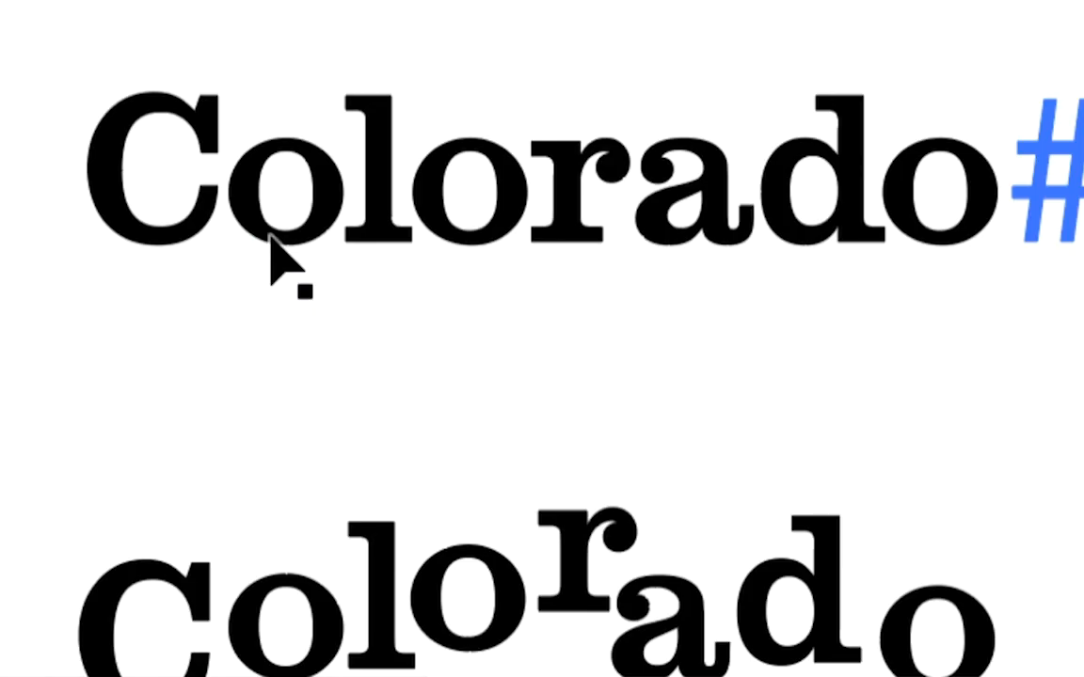
left_click(271, 239)
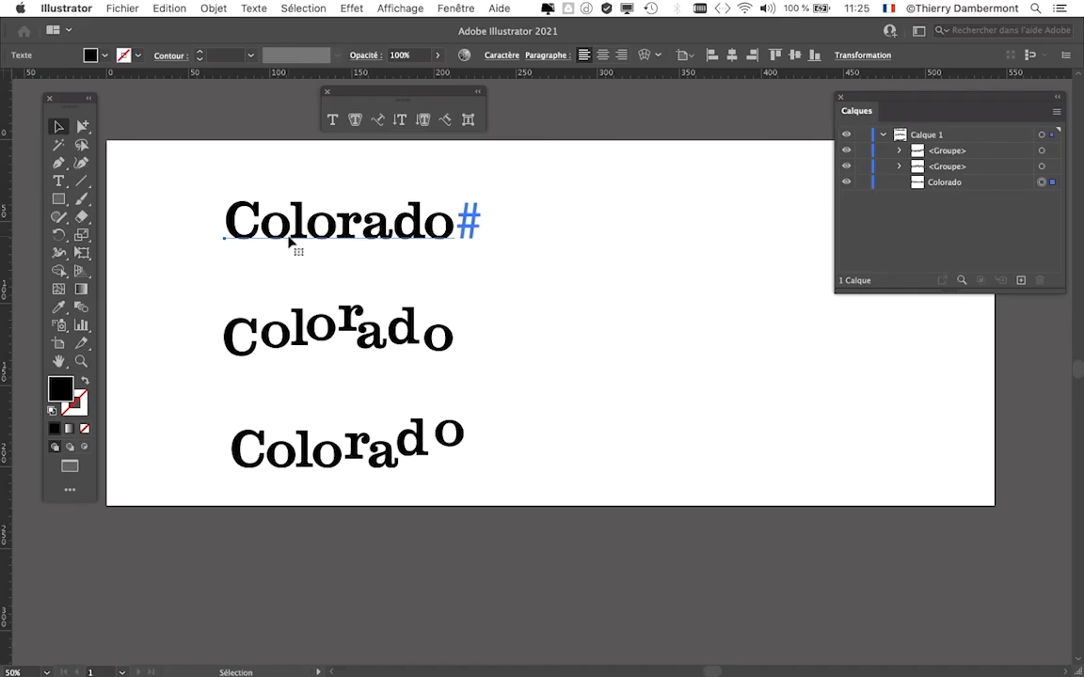
left_click_drag(285, 242, 636, 235)
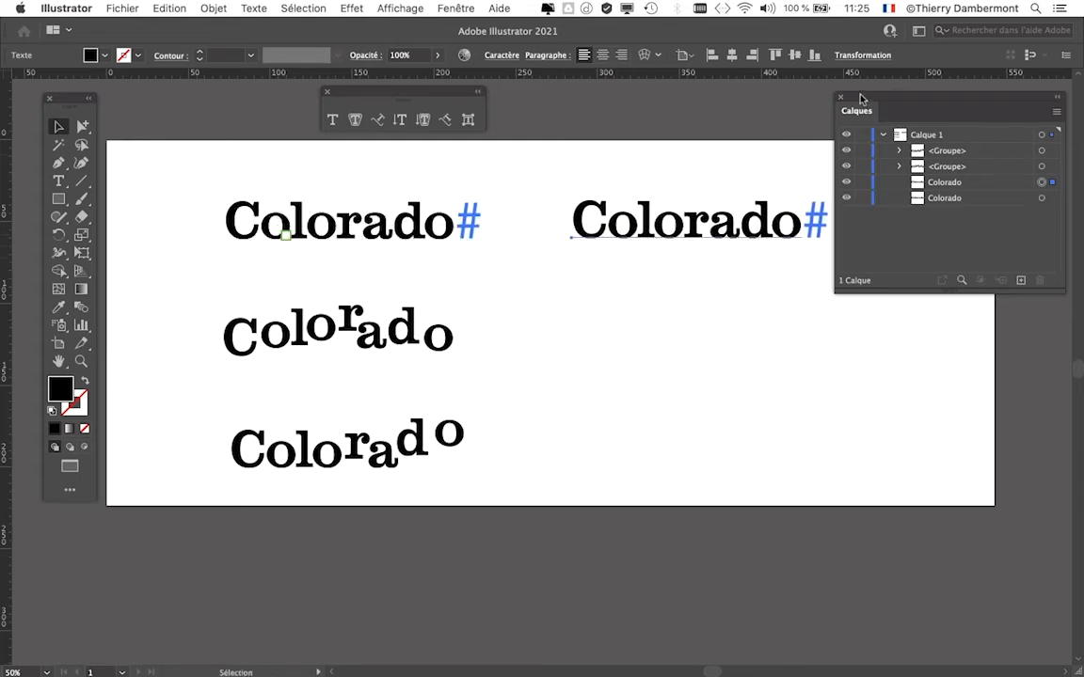
left_click_drag(860, 98, 981, 114)
left_click_drag(716, 241, 745, 240)
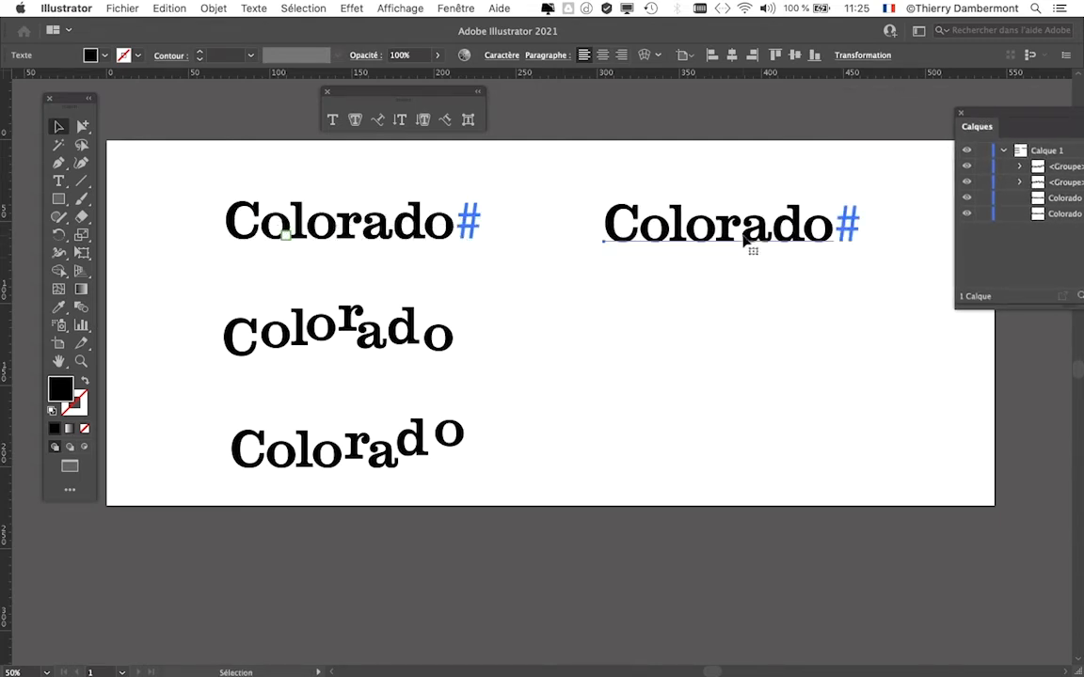
Convert the duplicated Colorado text to outlines with the Vectoriser command.
key("super+equal")
key("super+equal")
key("super+equal")
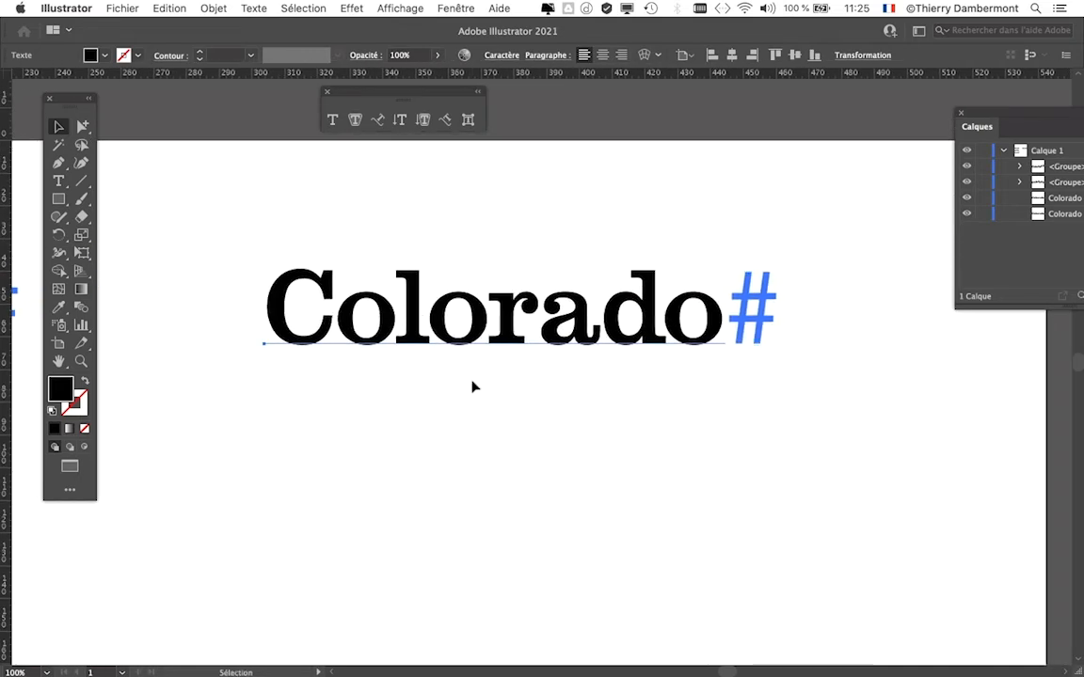
left_click(254, 8)
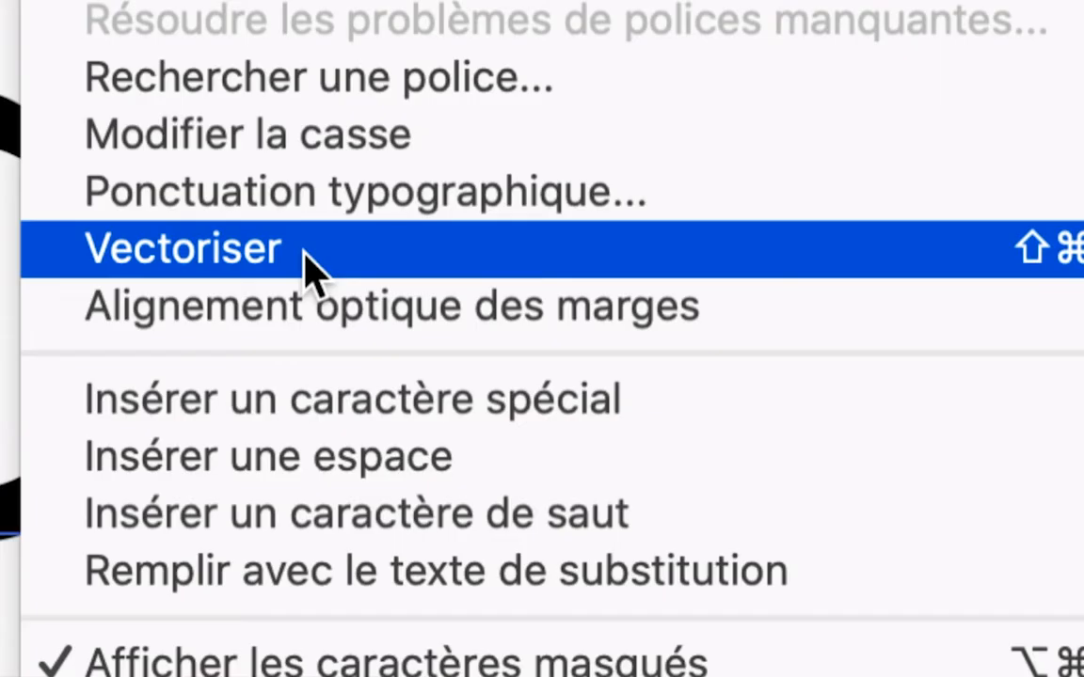
left_click(305, 263)
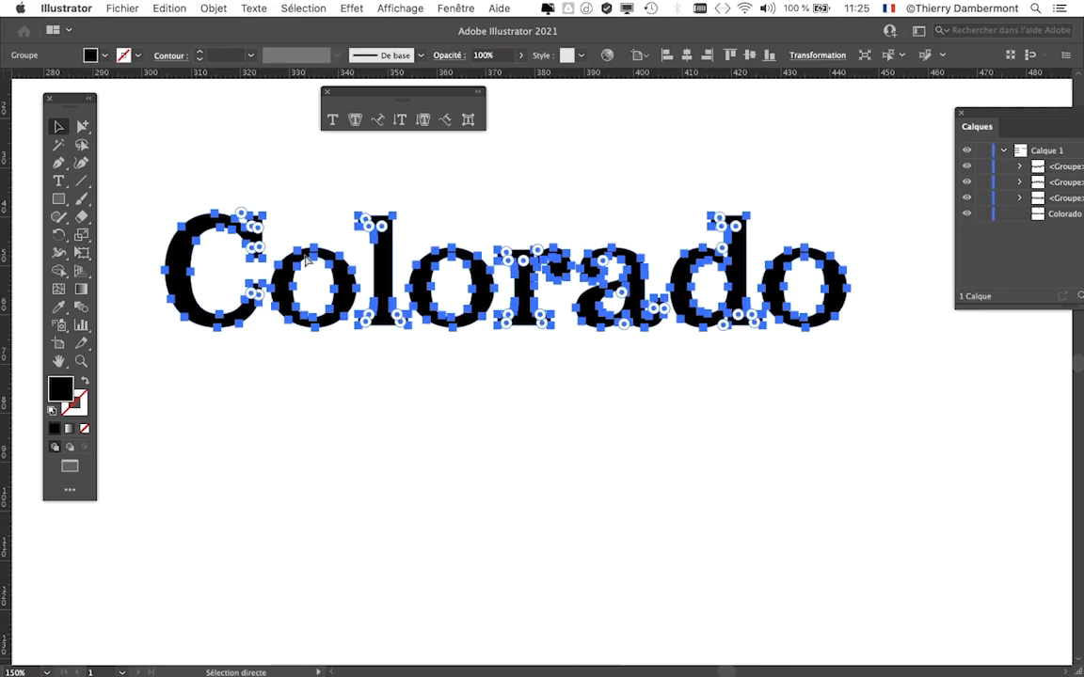
left_click_drag(571, 390, 583, 423)
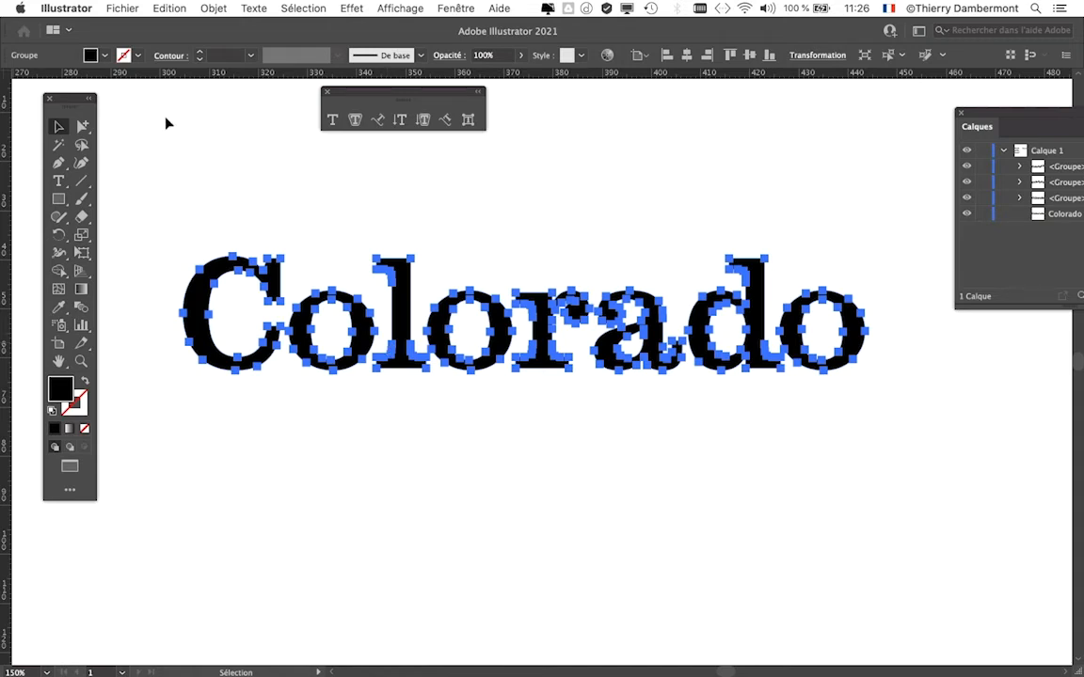
Switch from the Group Selection tool to the Direct Selection tool.
left_click_drag(78, 99, 132, 107)
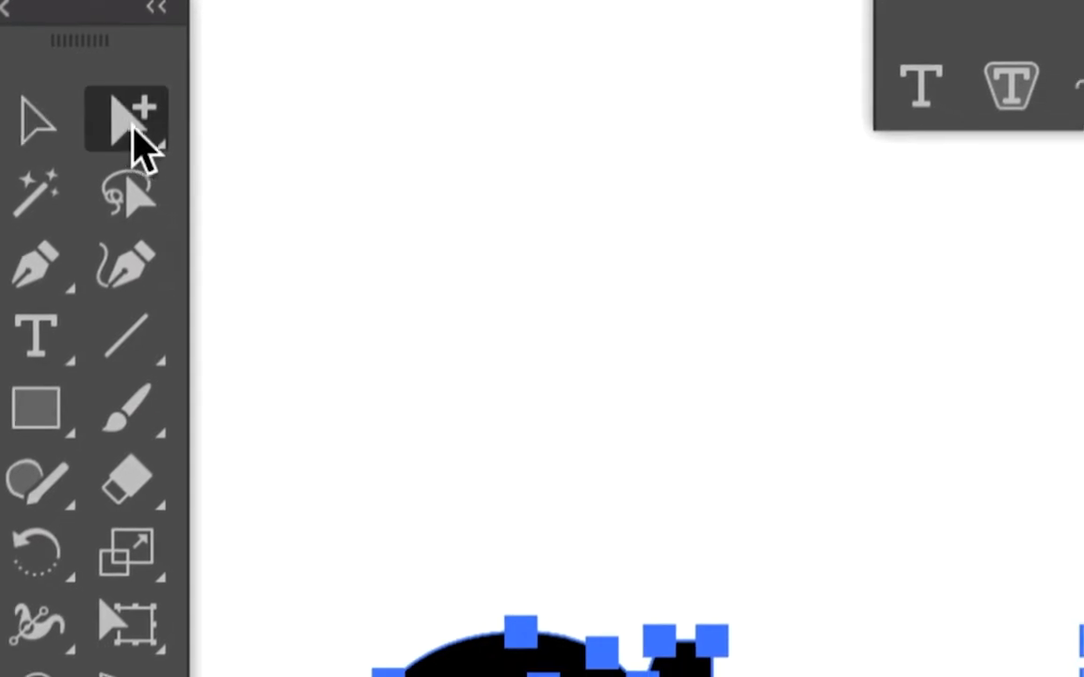
left_click(182, 126)
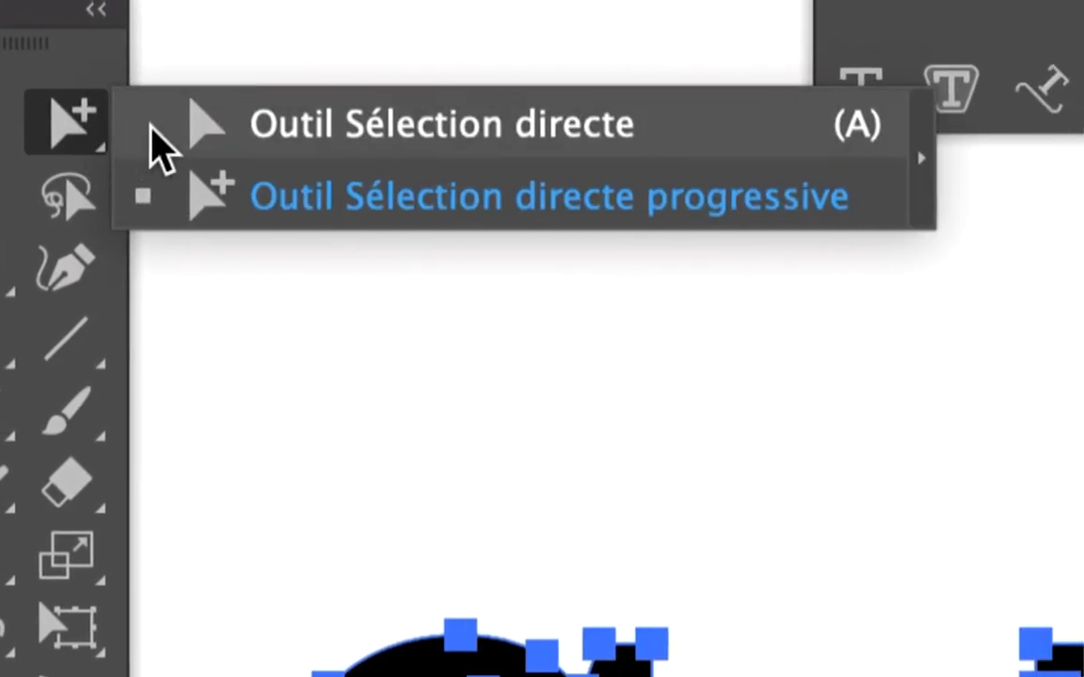
left_click(155, 132)
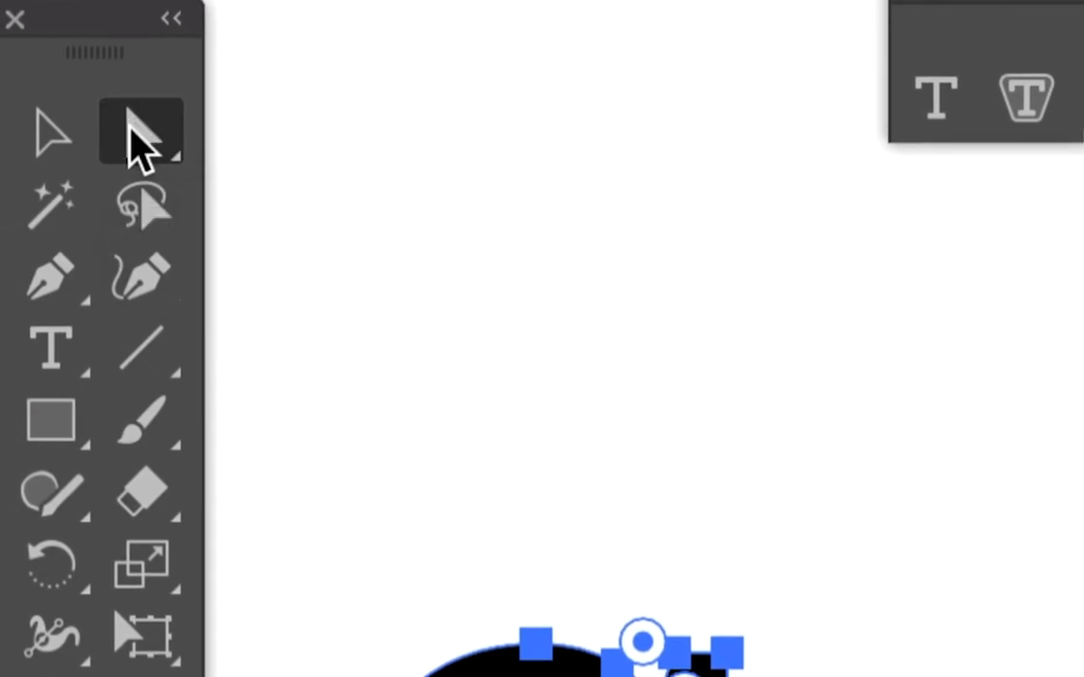
left_click(140, 141)
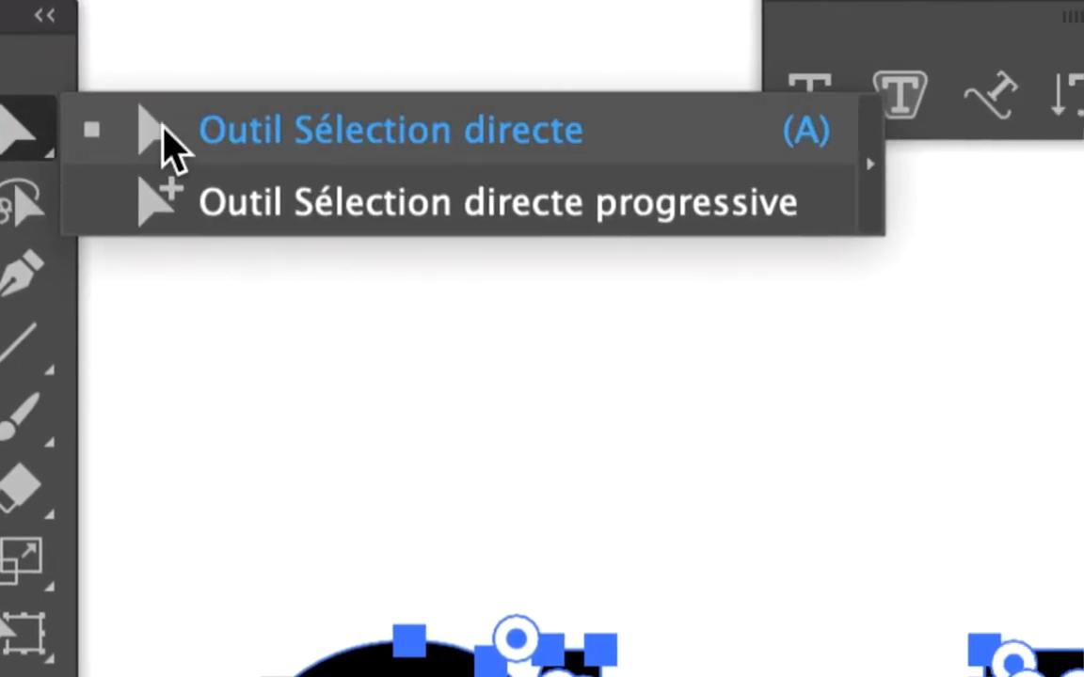
left_click(169, 146)
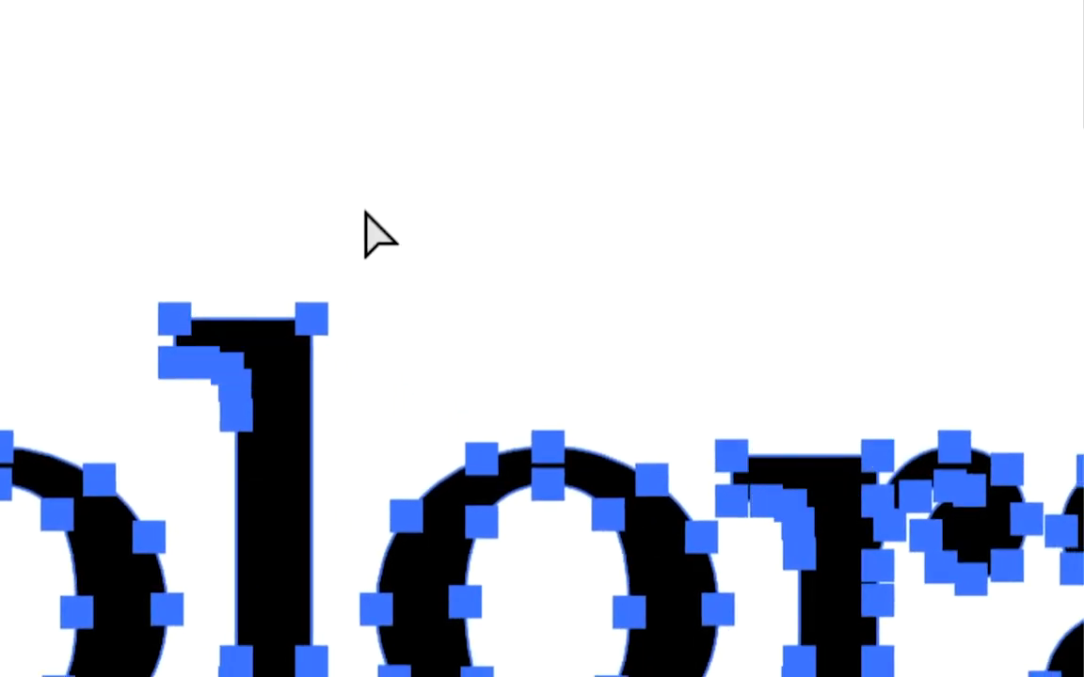
Deselect the outlined Colorado copy and check its contours in outline view before returning to the normal preview.
left_click(366, 213)
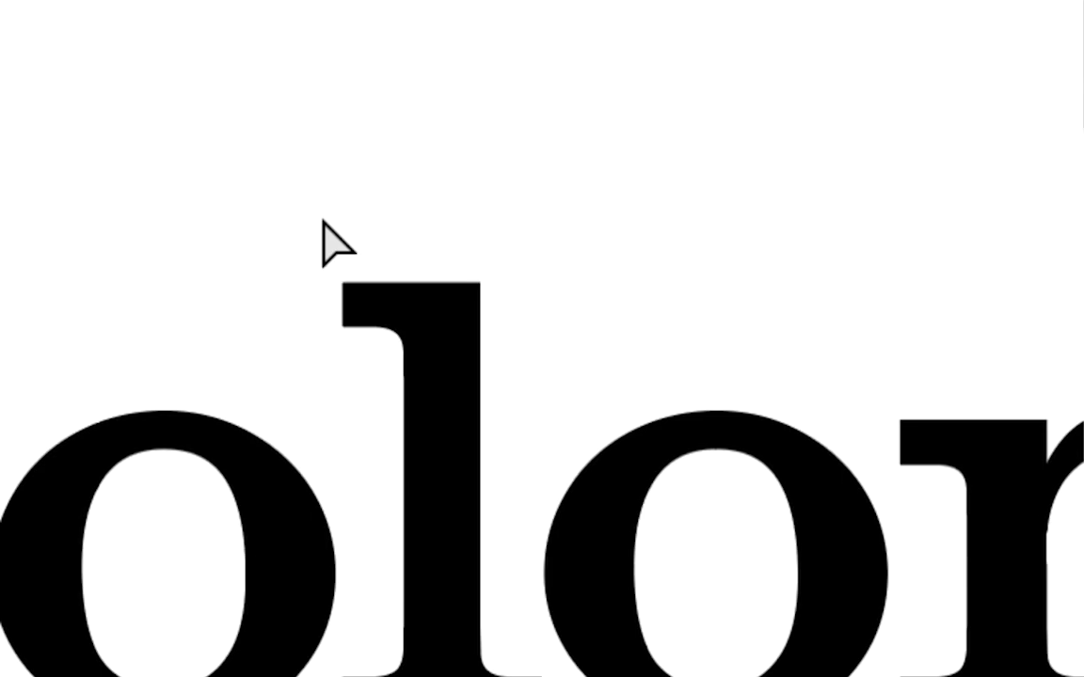
key("ctrl+y")
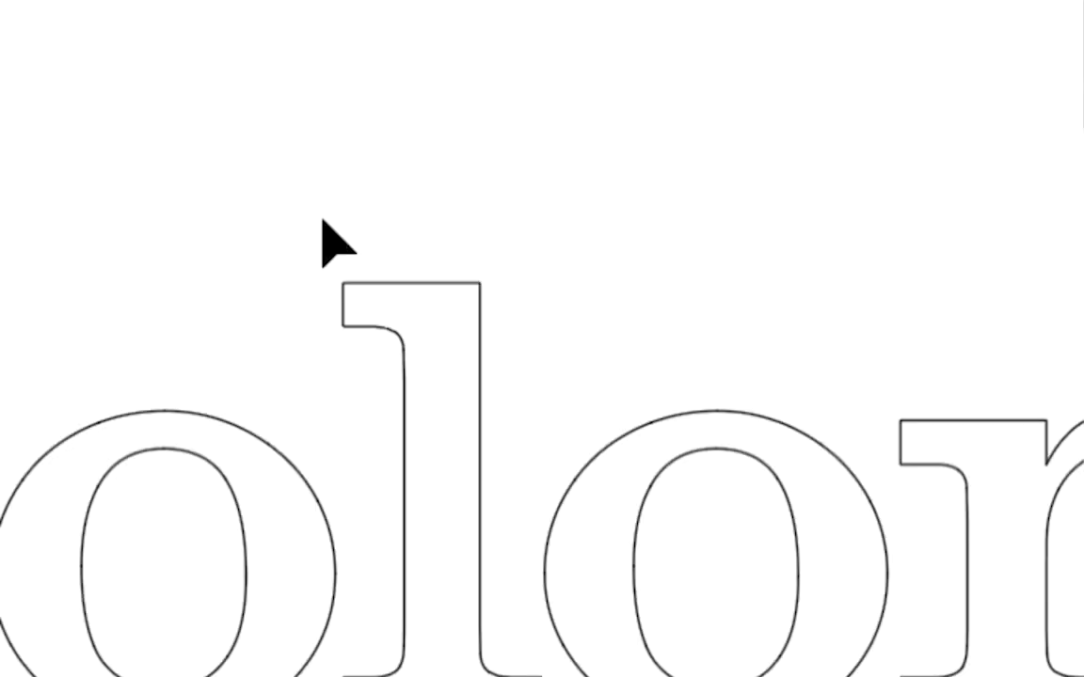
key("ctrl+y")
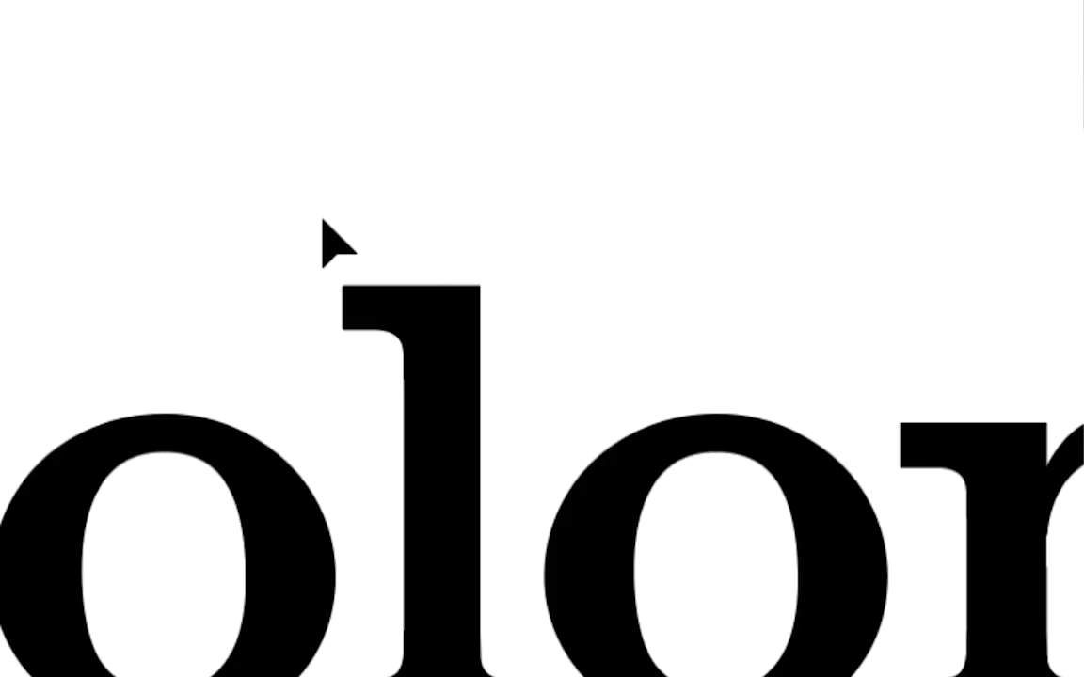
Lengthen the ascender of the l by selecting only its upper anchor points and moving them straight up.
left_click_drag(325, 223, 359, 254)
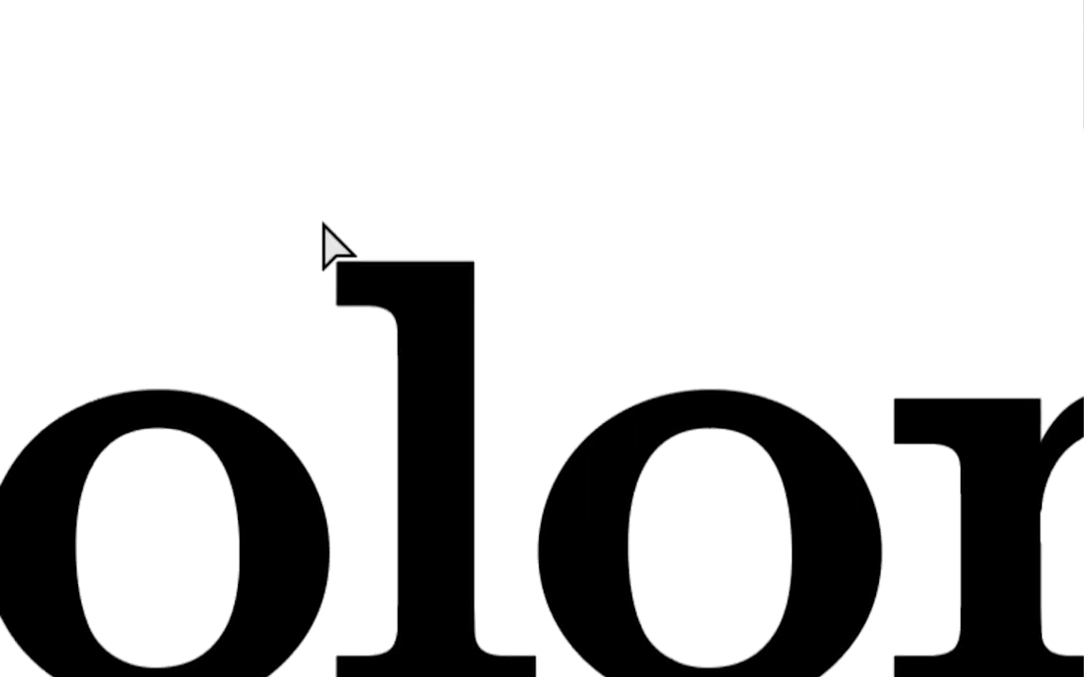
left_click_drag(325, 225, 364, 268)
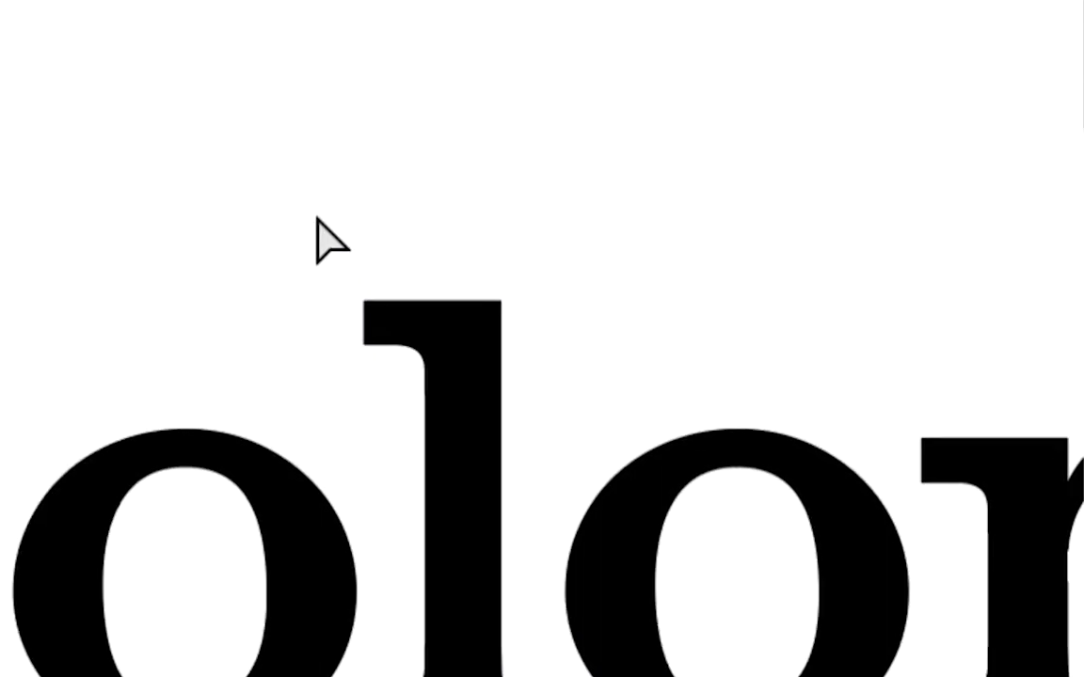
left_click_drag(317, 220, 363, 266)
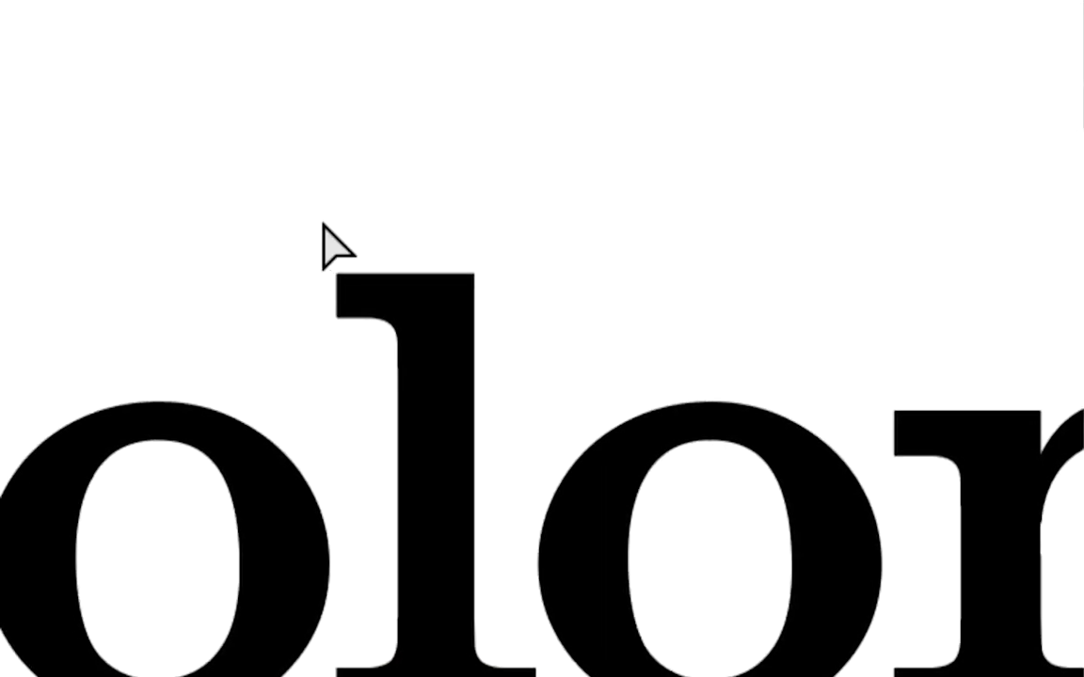
left_click_drag(228, 106, 363, 266)
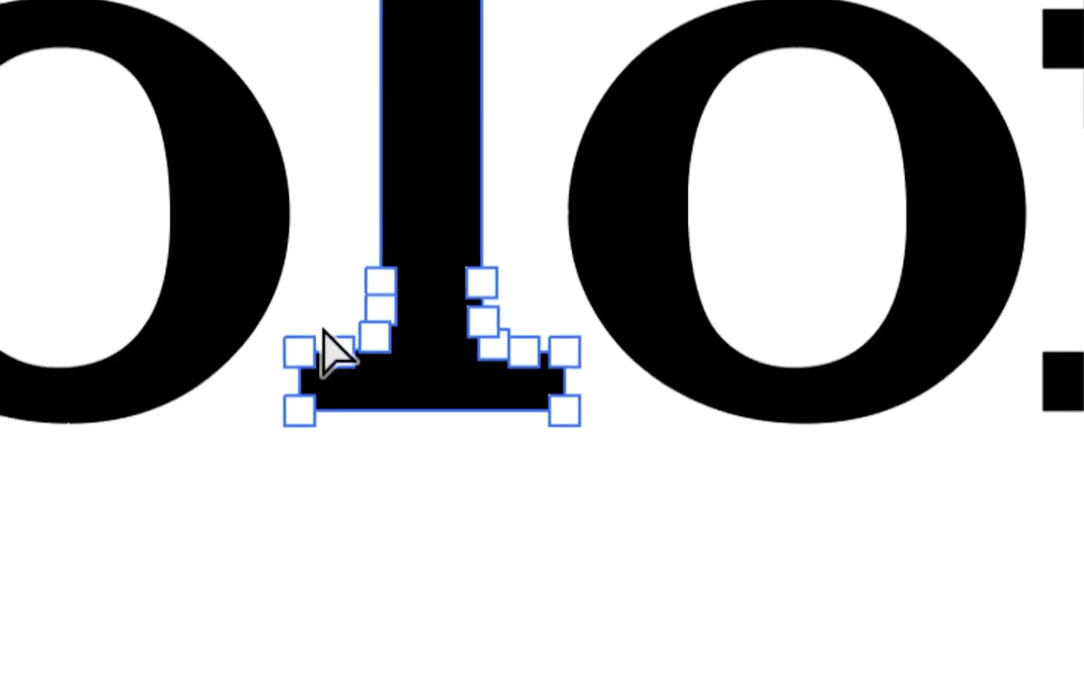
left_click_drag(527, 372, 291, 197)
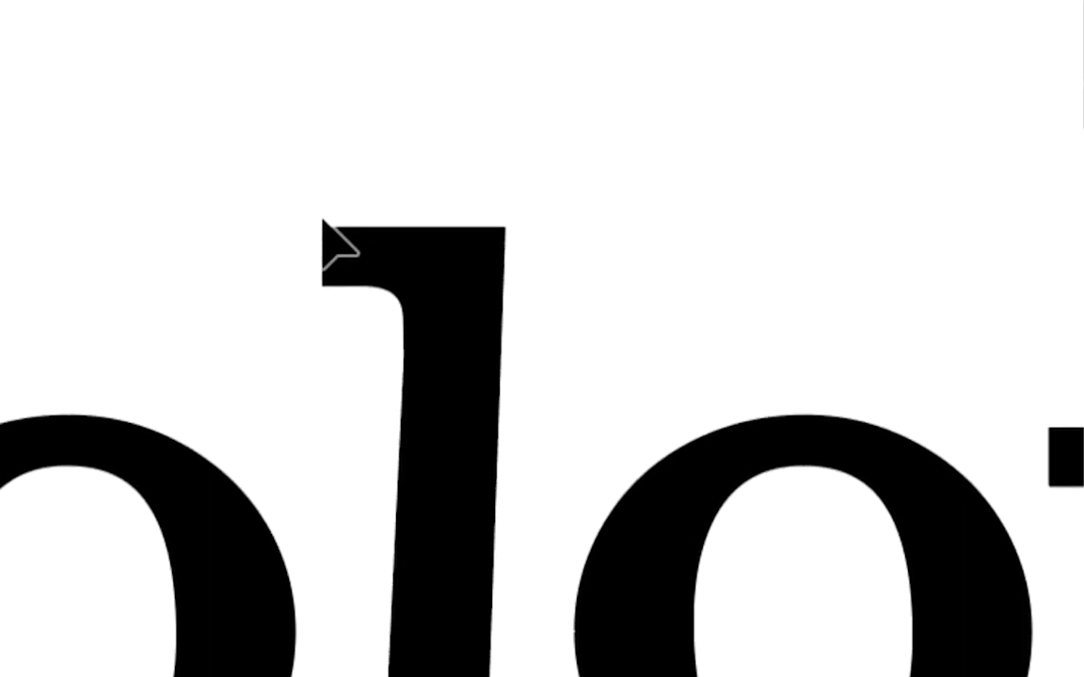
left_click_drag(316, 195, 314, 172)
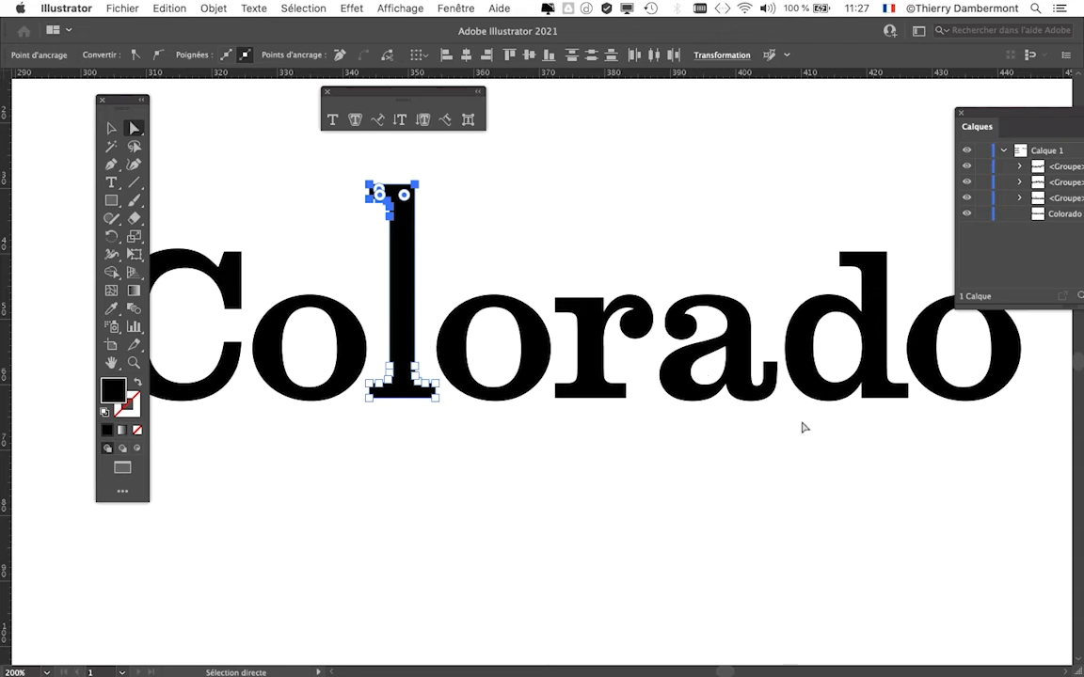
Lengthen the ascender of the d by selecting only its upper anchor points and moving them straight up.
left_click_drag(695, 456, 573, 449)
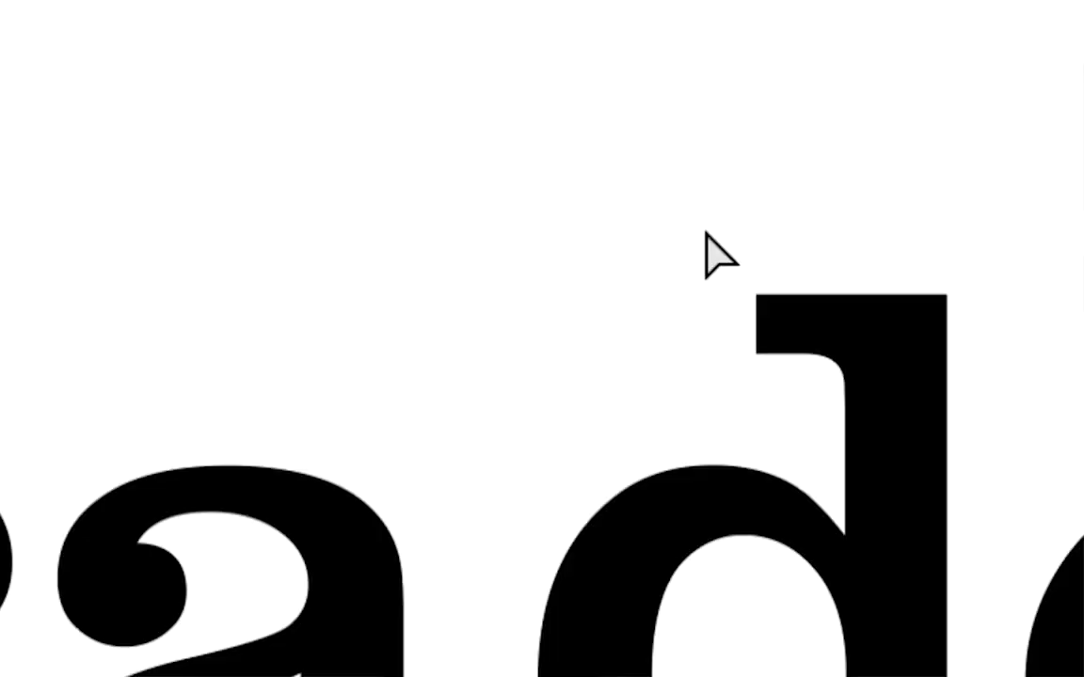
left_click_drag(706, 234, 991, 436)
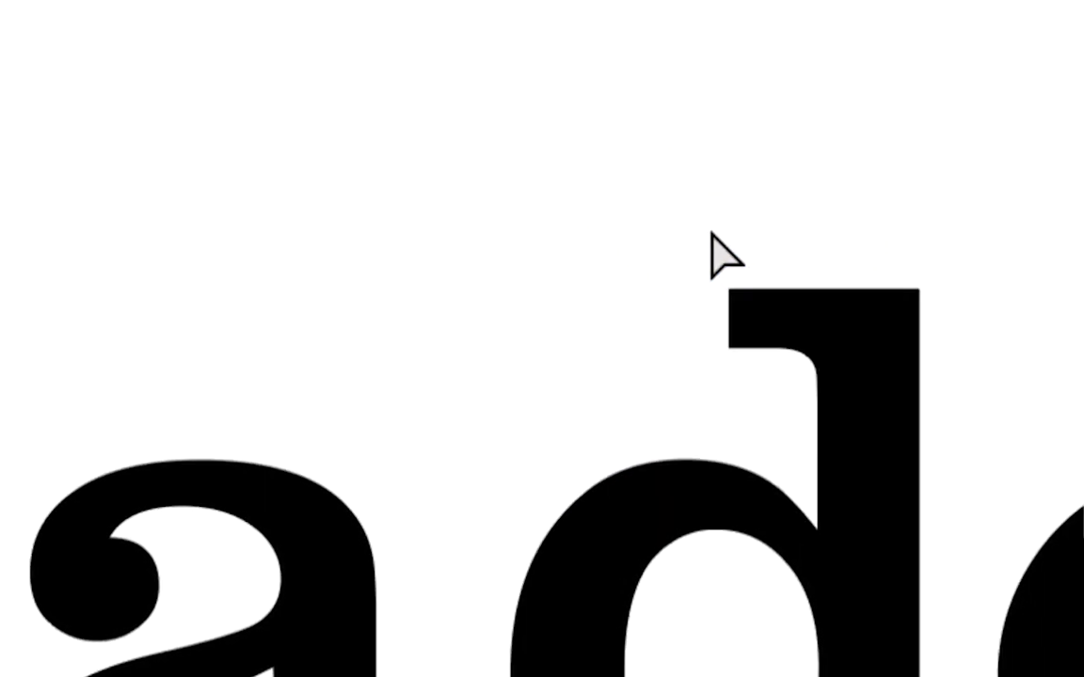
left_click_drag(711, 231, 957, 446)
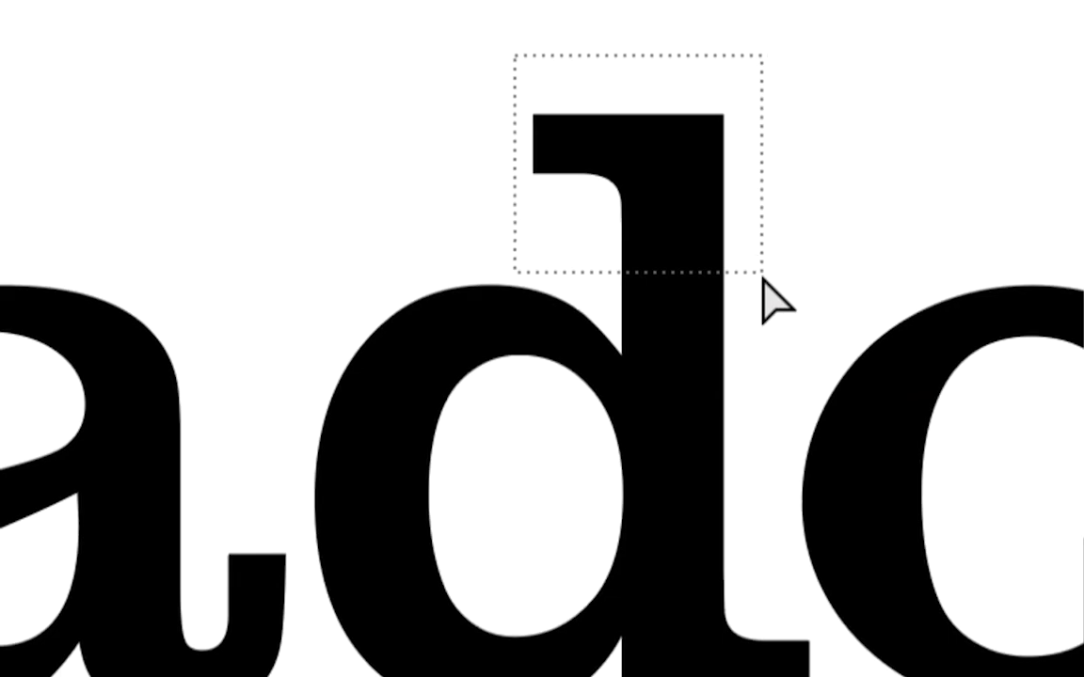
left_click_drag(764, 301, 762, 297)
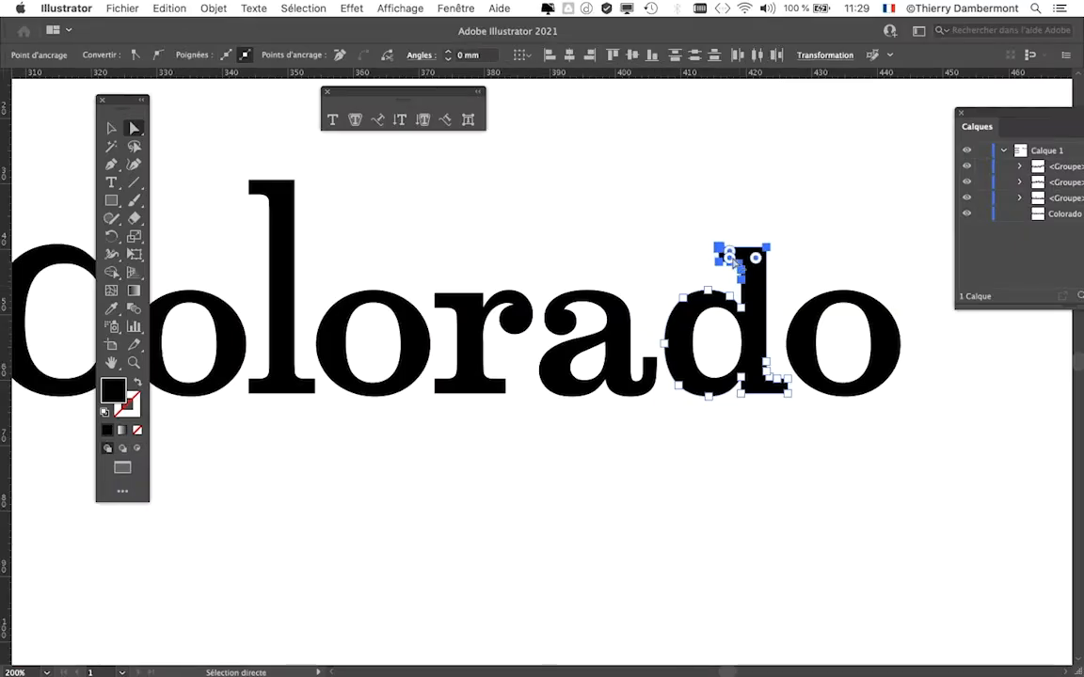
left_click_drag(720, 253, 730, 206)
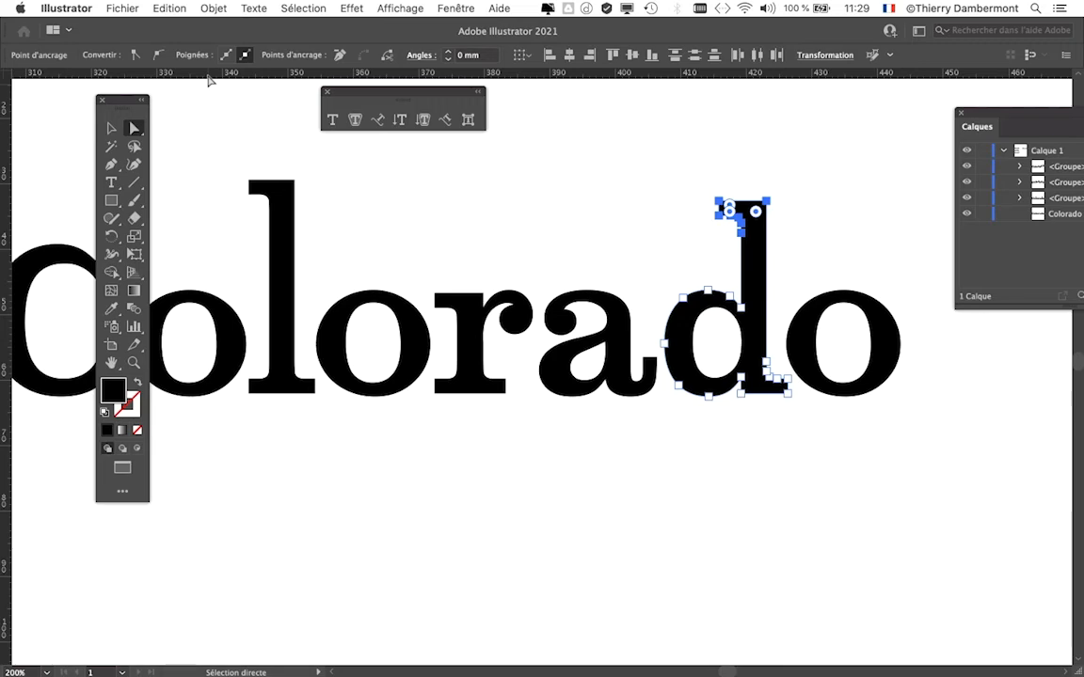
Look up the ruler display options (Règles) without changing them.
left_click(400, 8)
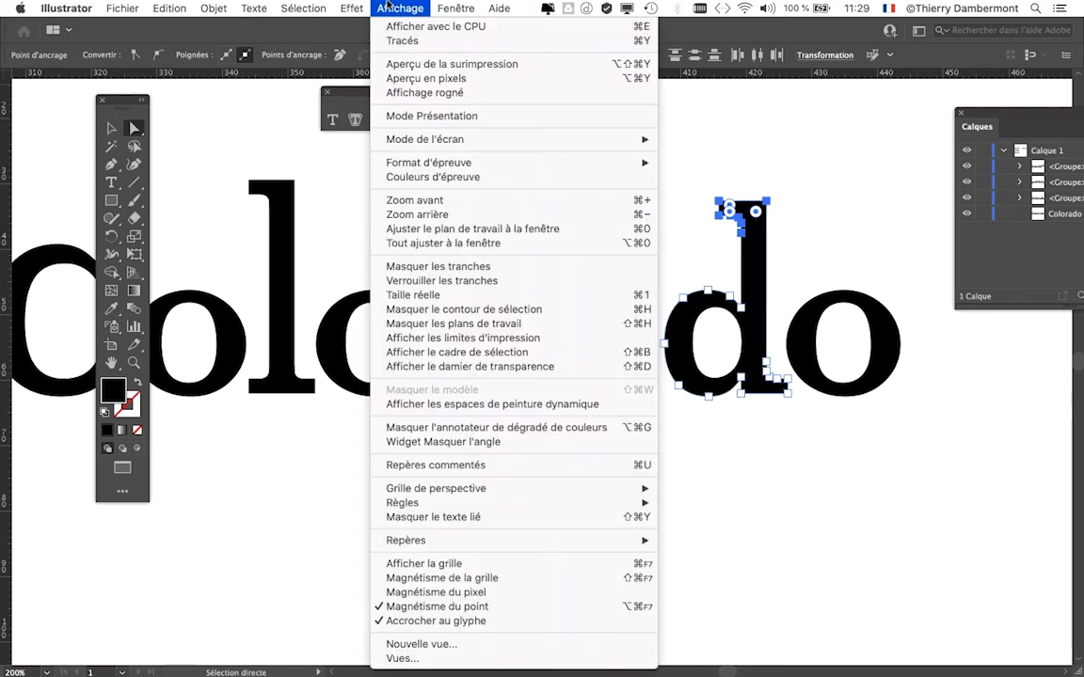
left_click(393, 6)
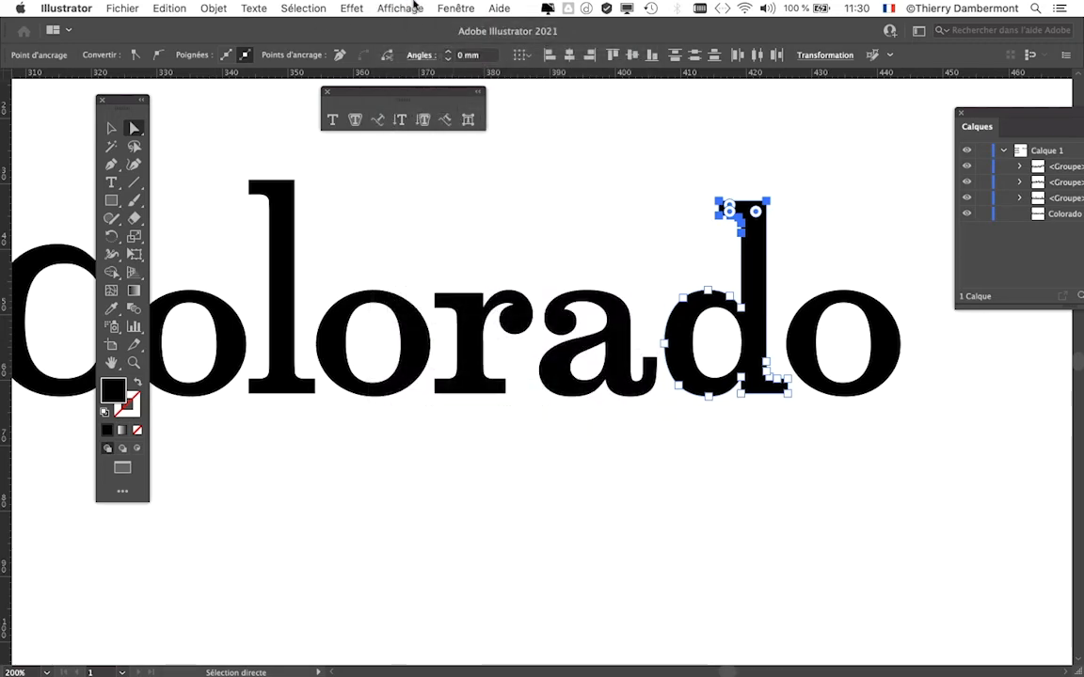
left_click(414, 6)
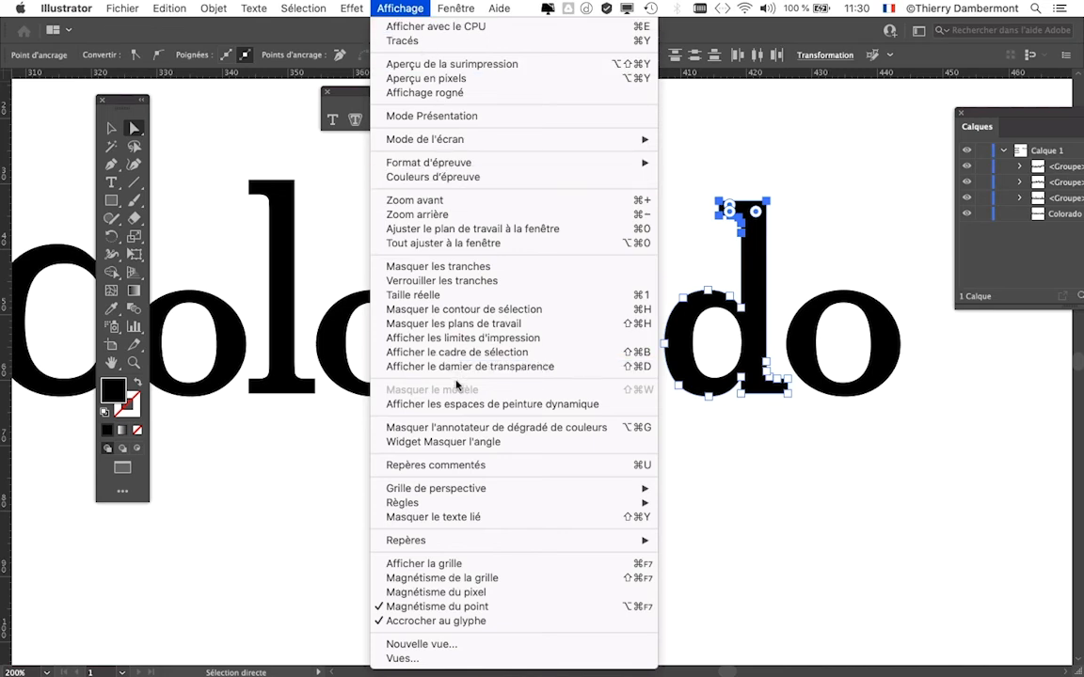
mouse_move(431, 509)
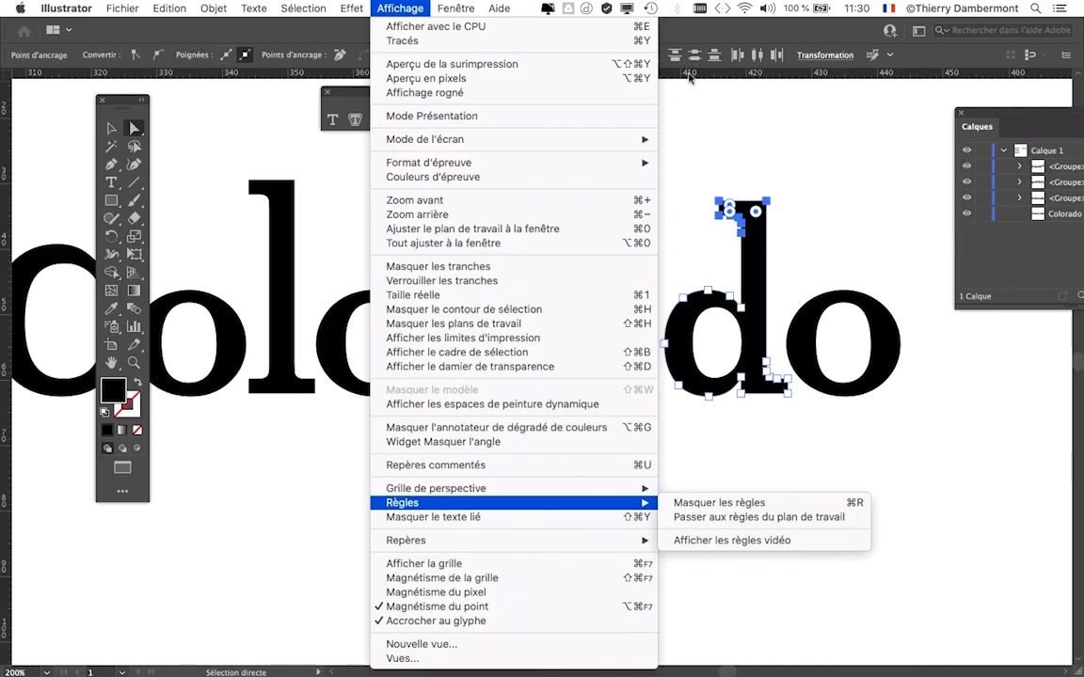
left_click(689, 77)
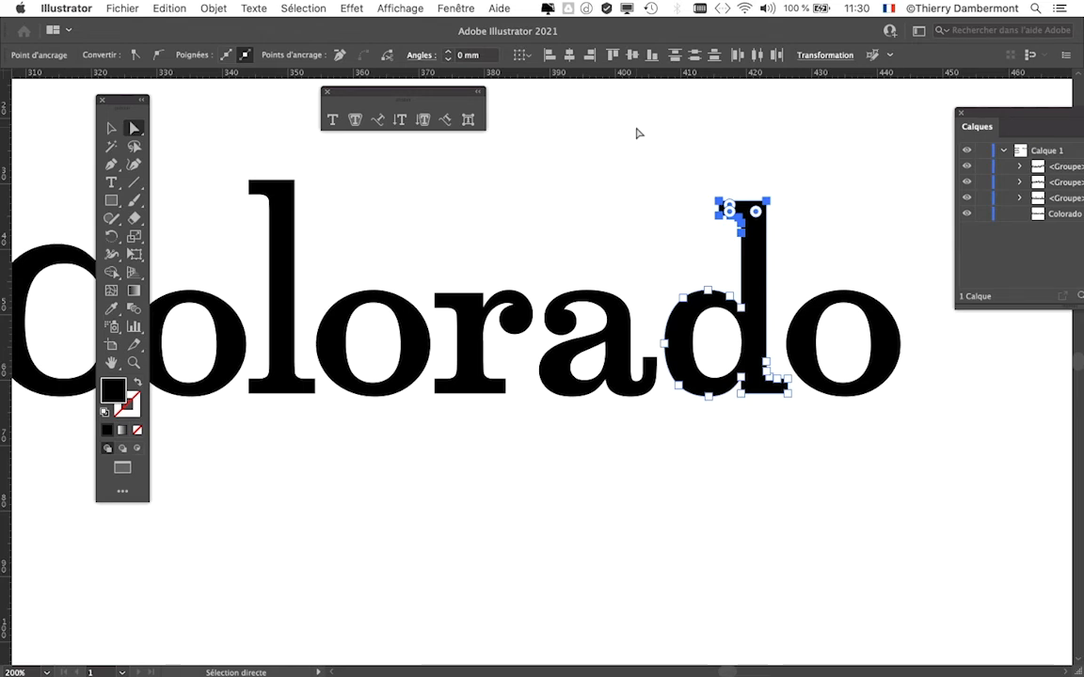
Add a horizontal guide above the l, check its entry among the layers, and move the floating panels clear of the lettering.
left_click_drag(405, 96, 344, 528)
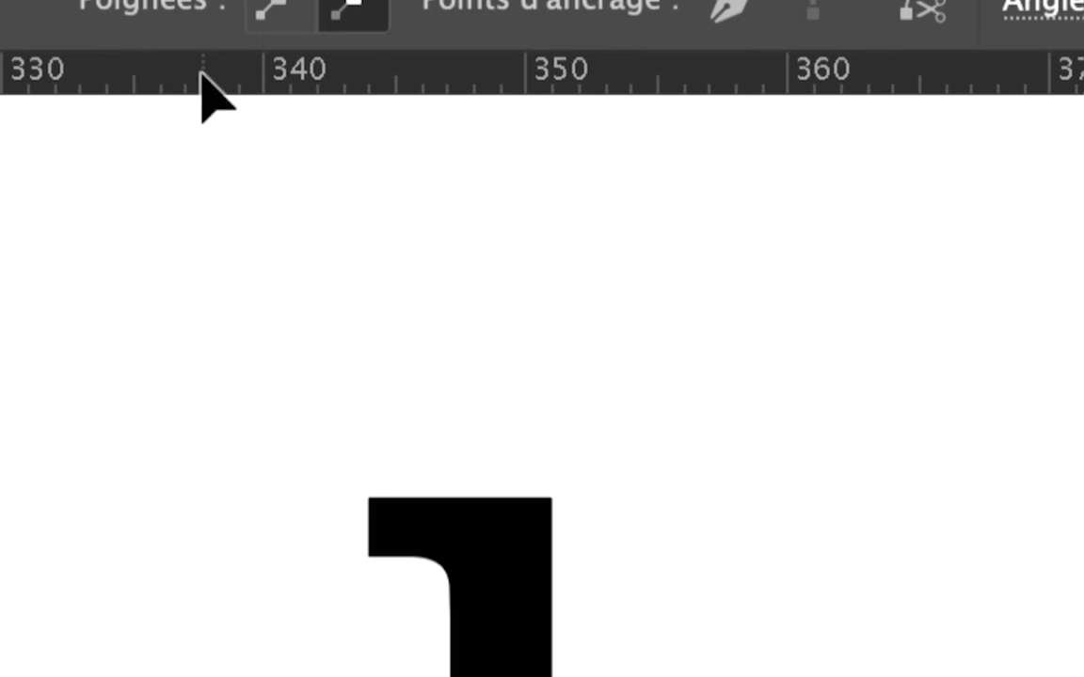
left_click_drag(201, 72, 186, 281)
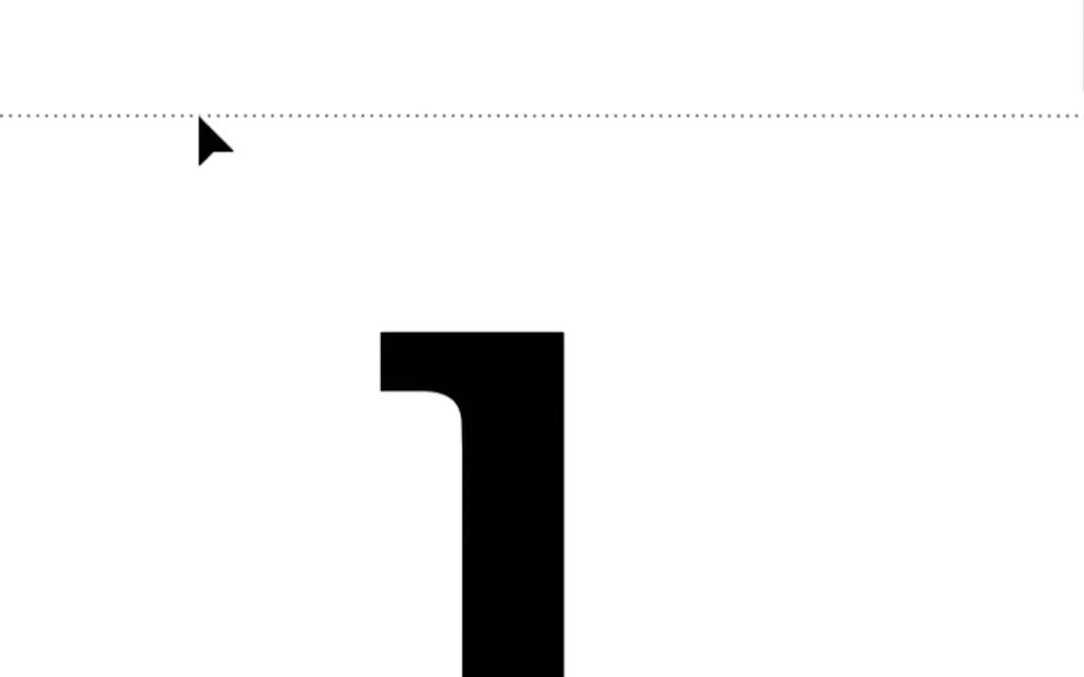
left_click_drag(199, 118, 198, 116)
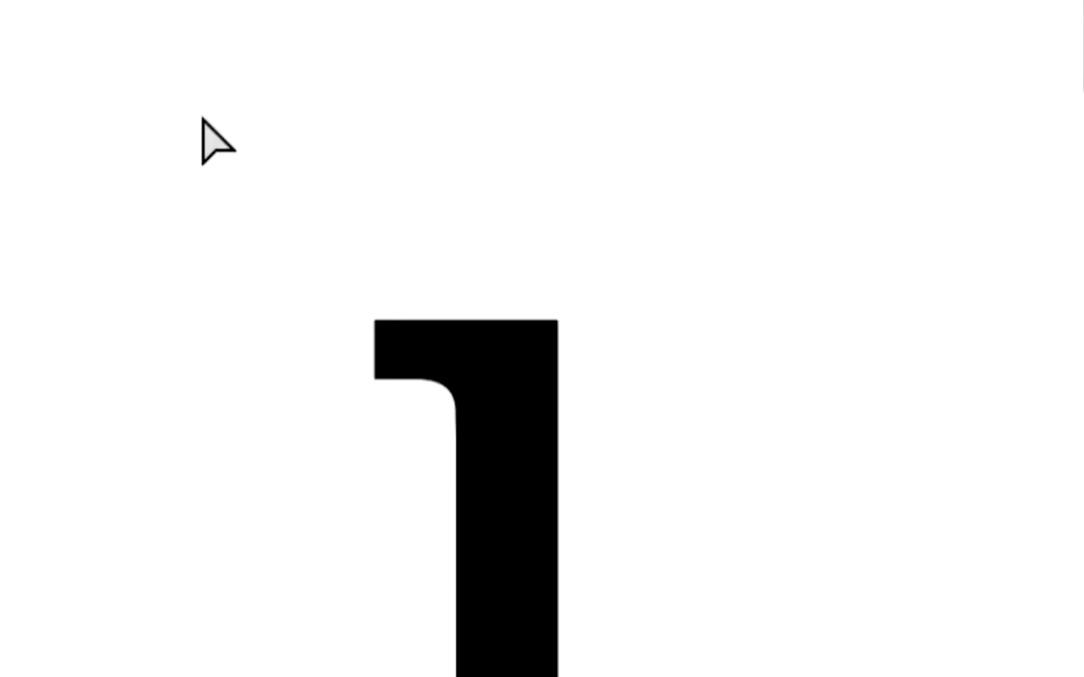
mouse_move(202, 118)
left_mouse_down()
mouse_move(202, 133)
mouse_move(202, 115)
left_mouse_up()
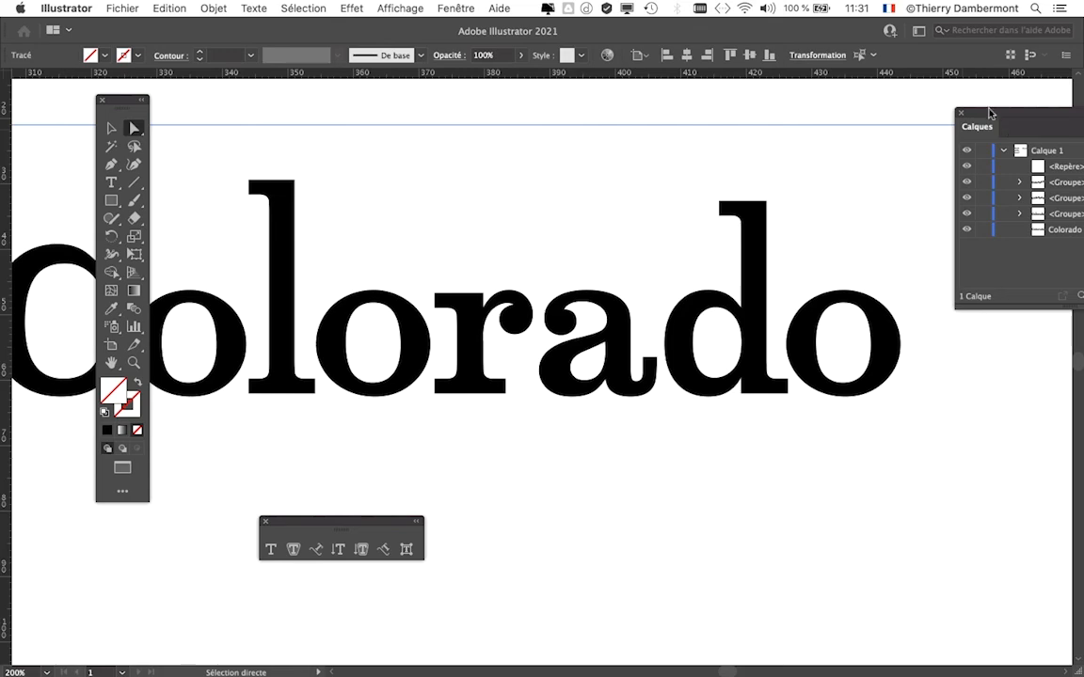
left_click_drag(989, 114, 737, 113)
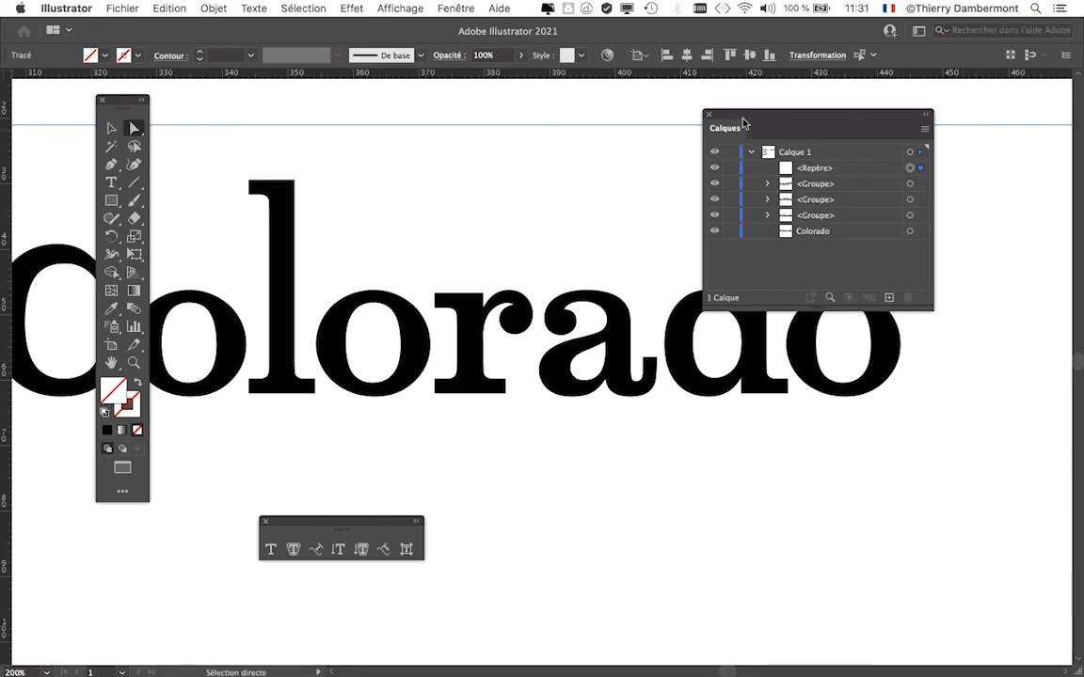
left_click_drag(742, 123, 961, 174)
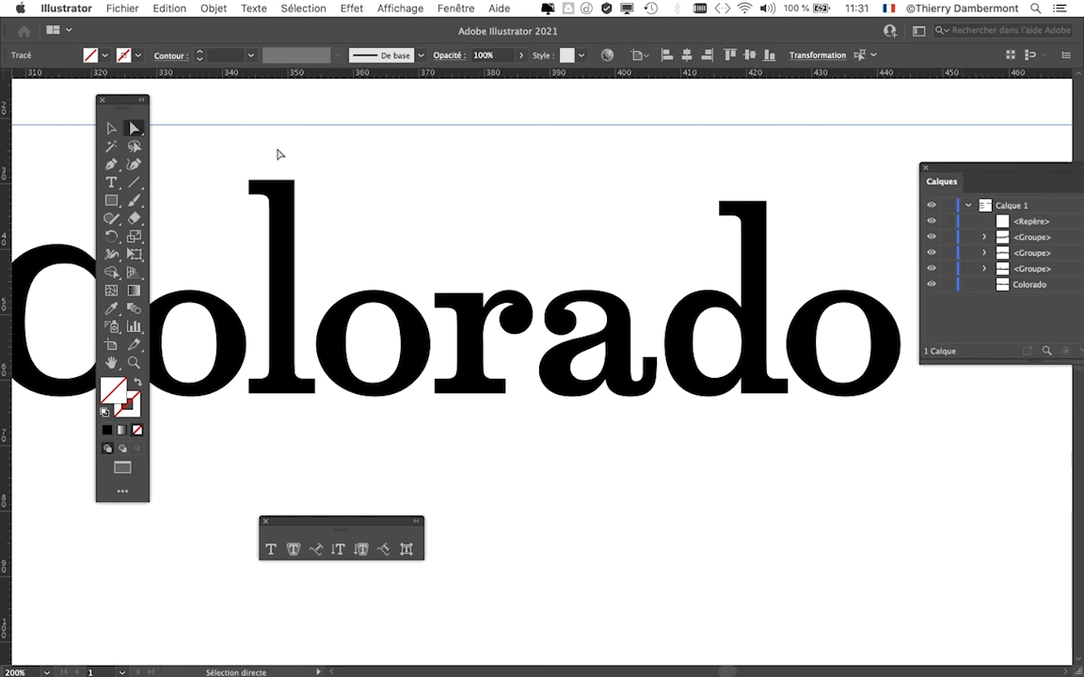
Lower the horizontal guide to align it with the top edge of the stretched l.
key("v")
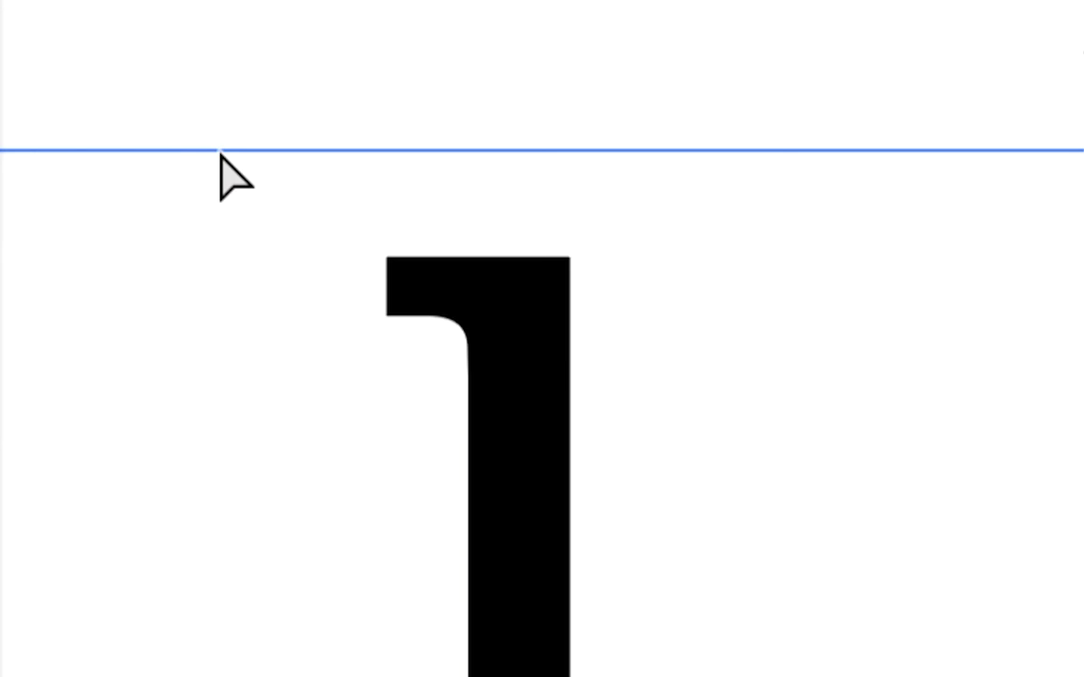
scroll(220, 162, "down", 1)
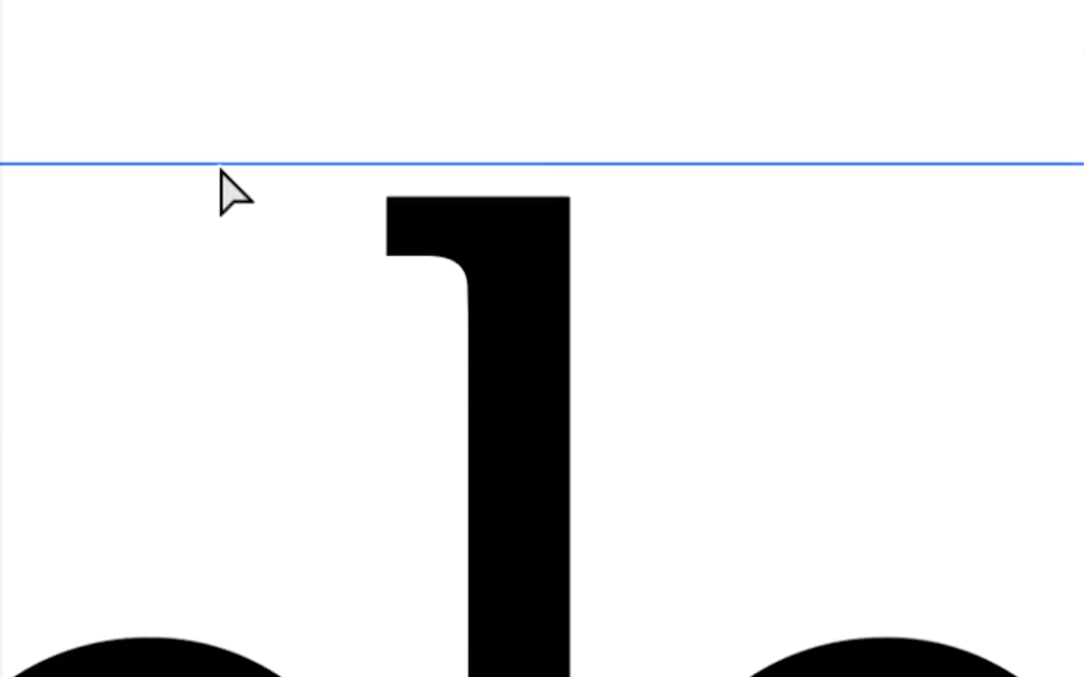
scroll(220, 170, "down", 1)
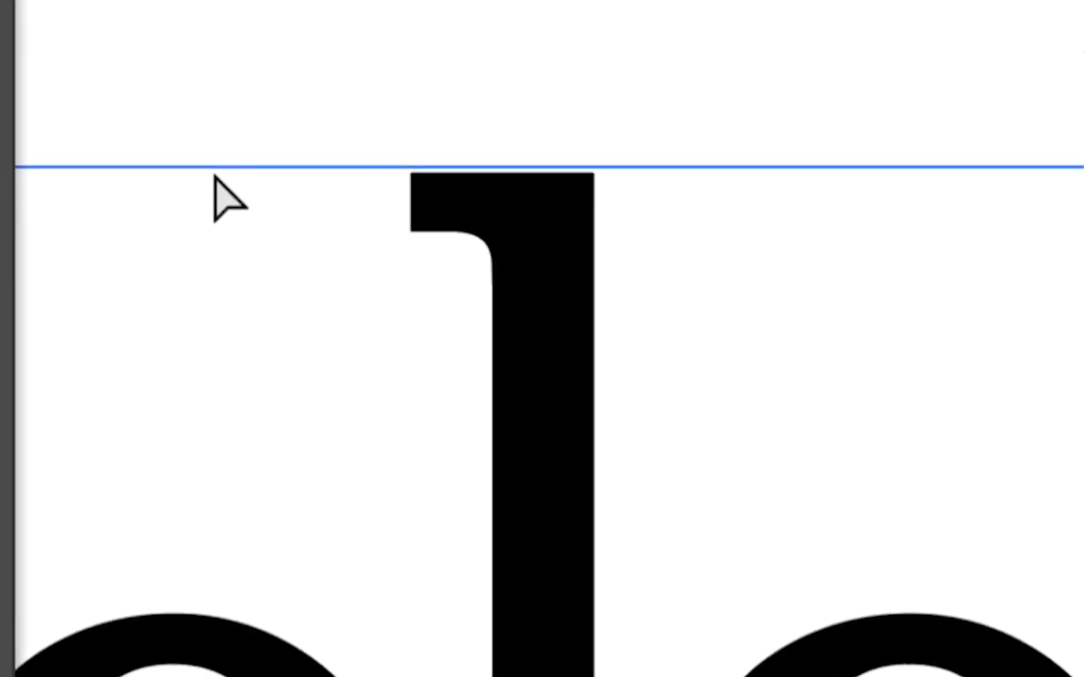
scroll(235, 198, "up", 3)
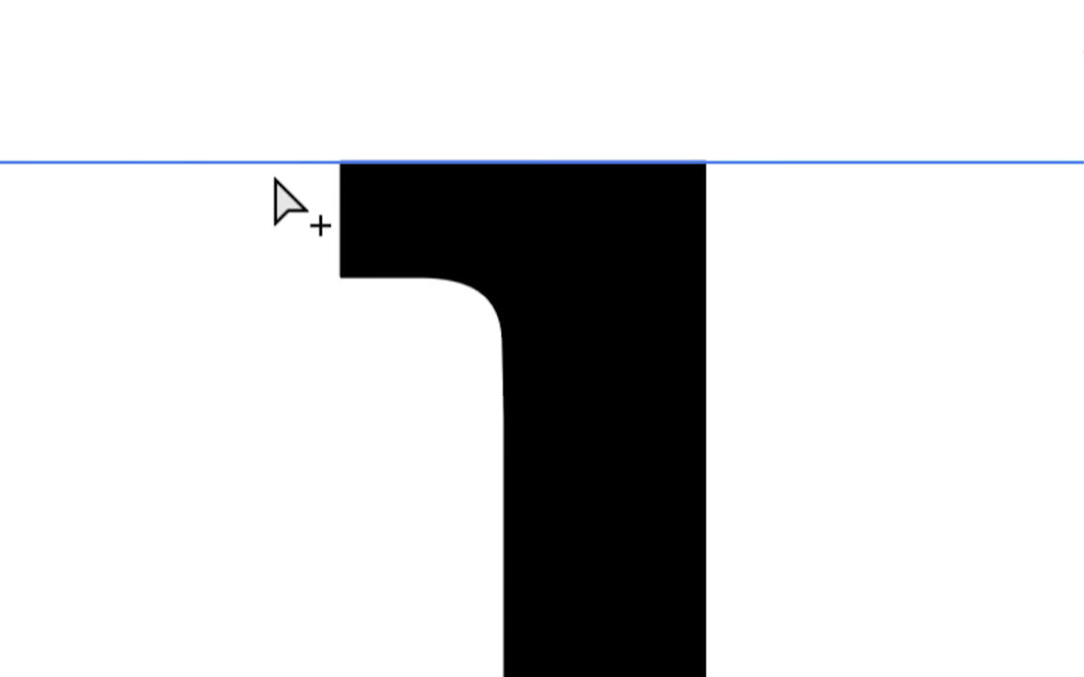
scroll(274, 195, "up", 5)
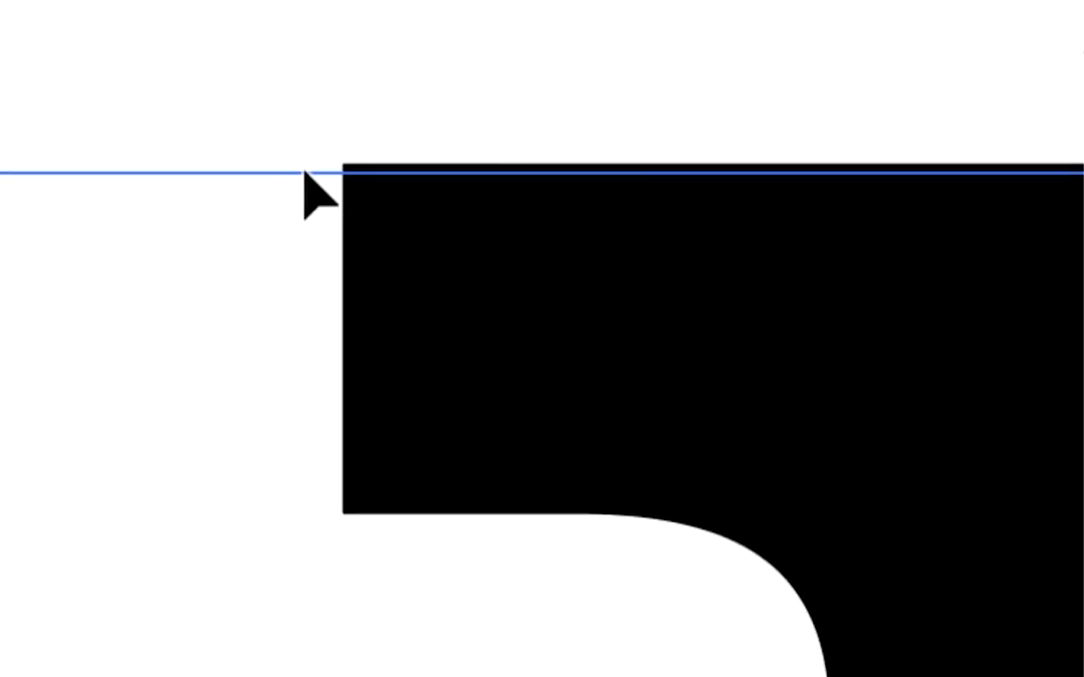
scroll(302, 172, "left", 3)
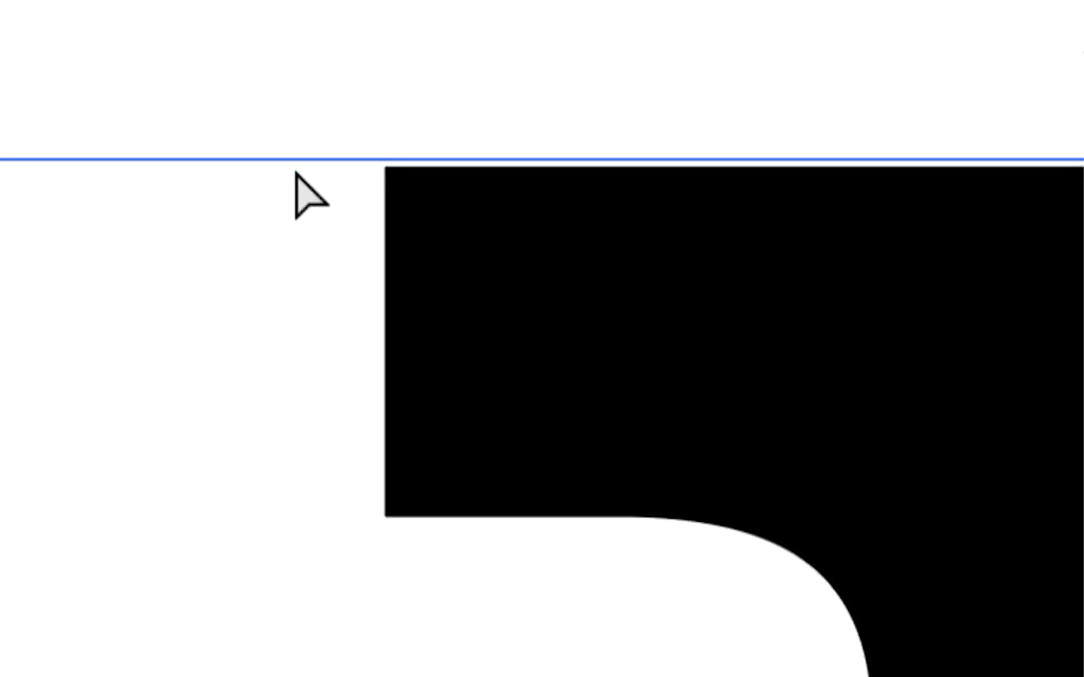
scroll(299, 170, "down", 2)
scroll(298, 171, "down", 5)
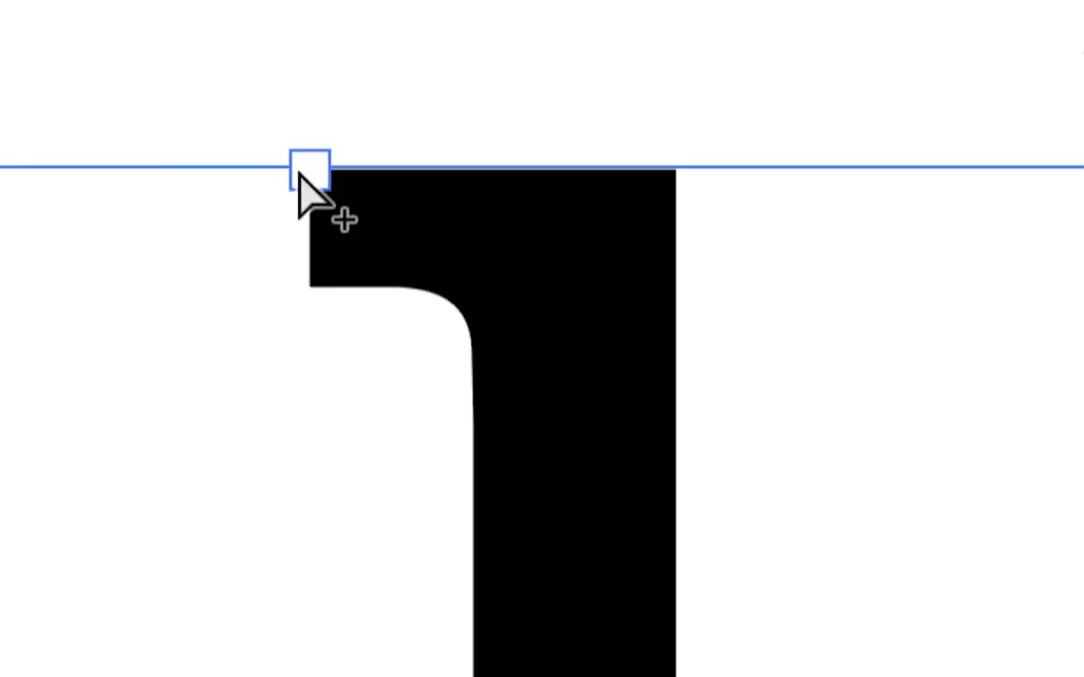
Compare the top of the stretched d with the horizontal guide aligned to the l.
scroll(310, 177, "right", 2)
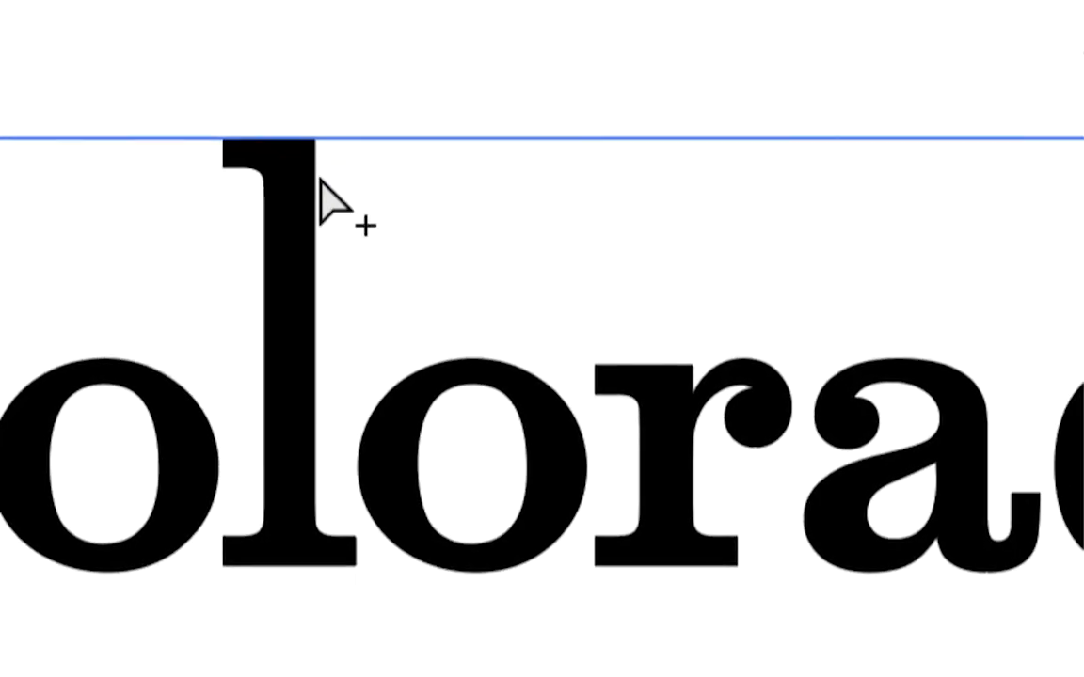
scroll(342, 180, "down", 2)
scroll(395, 180, "right", 4)
scroll(438, 181, "right", 2)
scroll(440, 182, "down", 1)
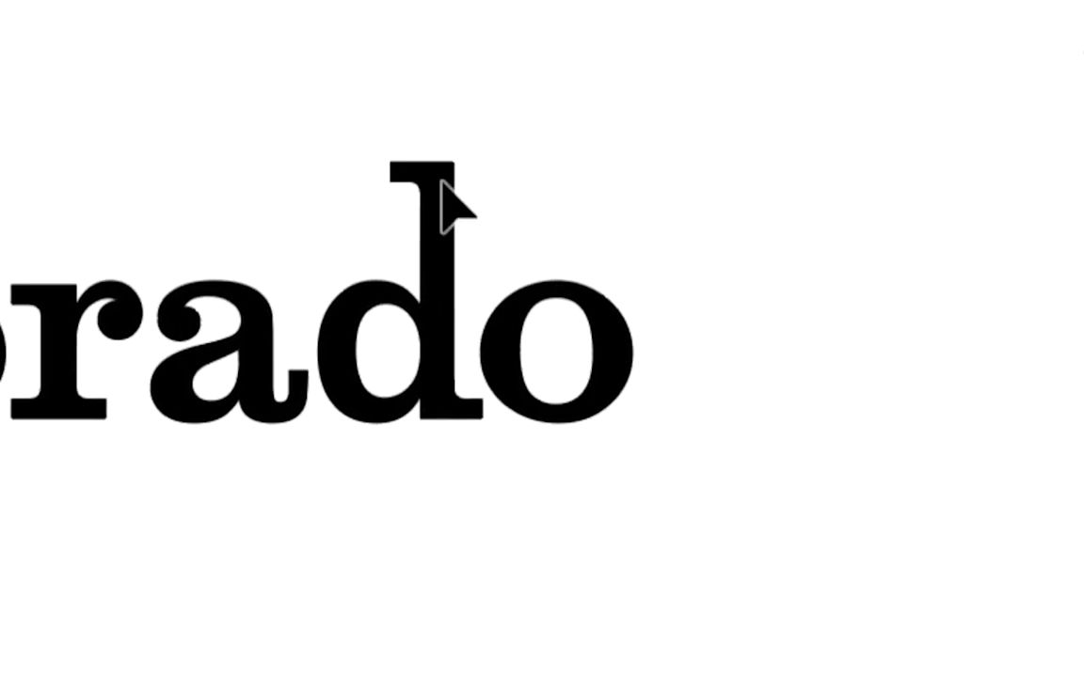
scroll(444, 188, "left", 2)
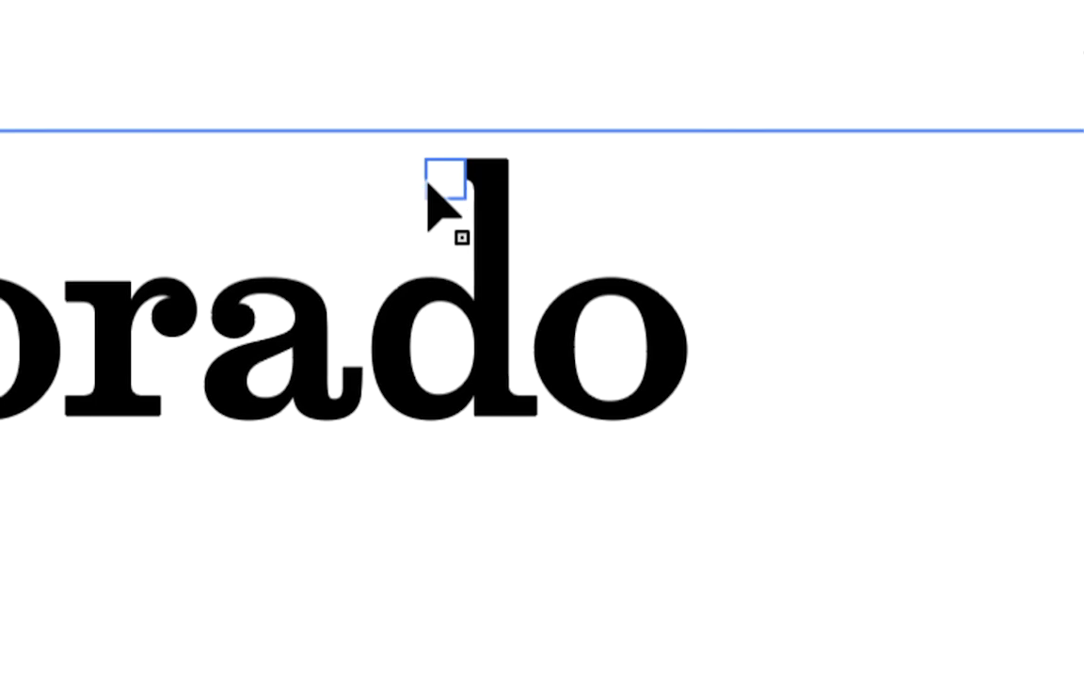
scroll(428, 188, "left", 4)
scroll(367, 186, "left", 5)
scroll(367, 187, "up", 1)
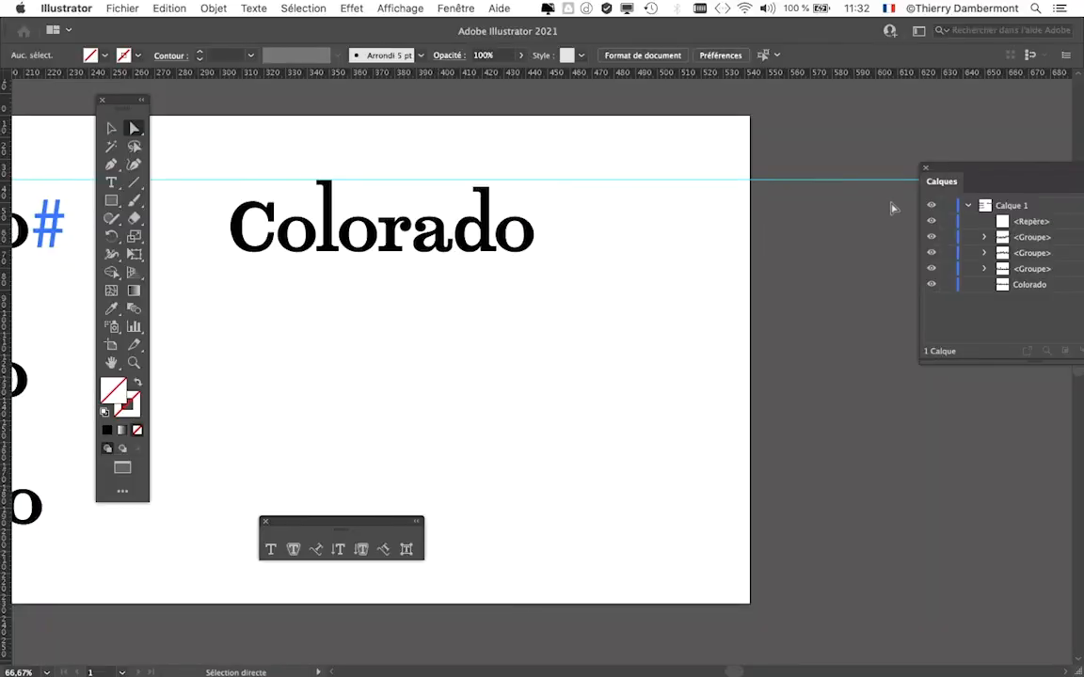
Lock the guide's <Repère> entry in Calque 1 and move the layers panel clear of the lettering.
left_click_drag(941, 170, 634, 145)
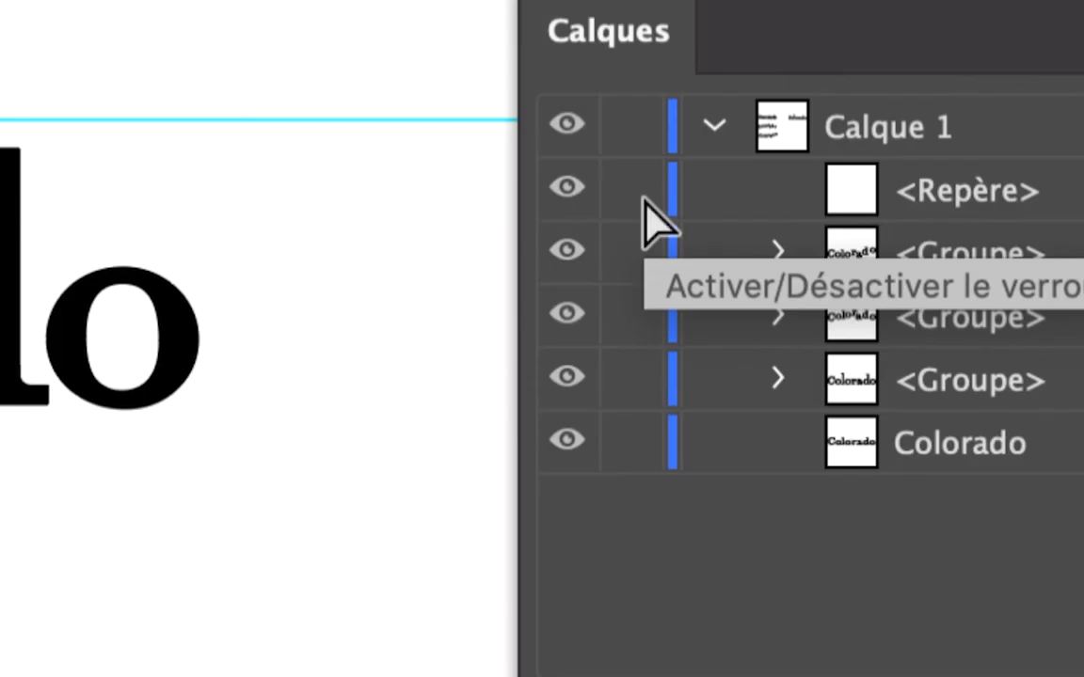
left_click(632, 191)
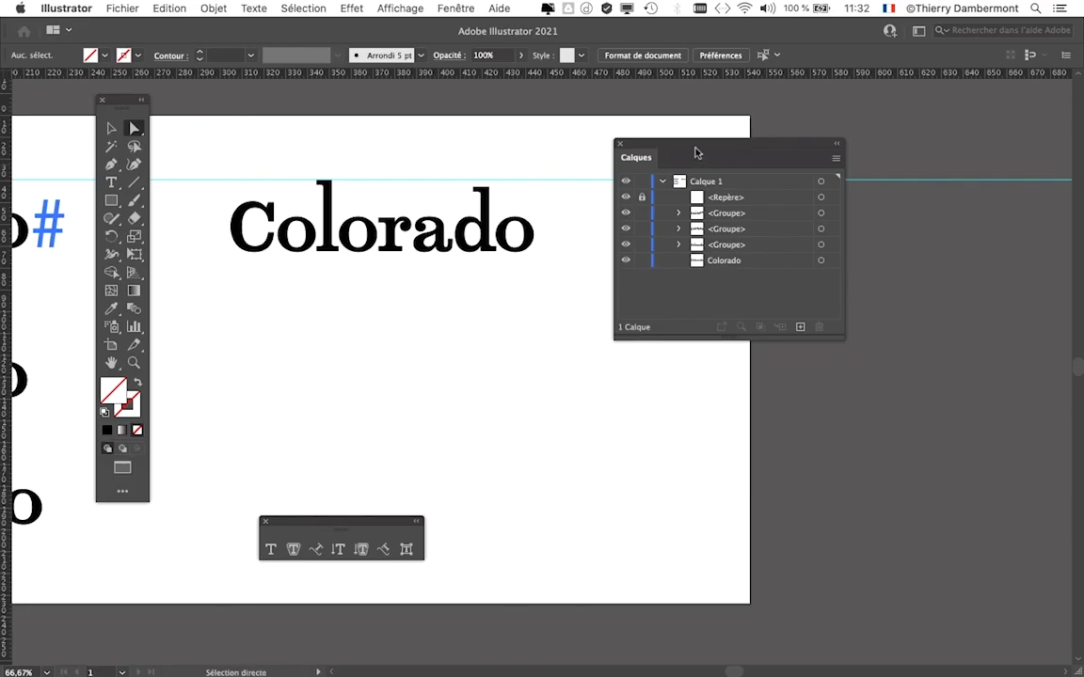
left_click_drag(697, 153, 854, 154)
scroll(377, 199, "up", 4)
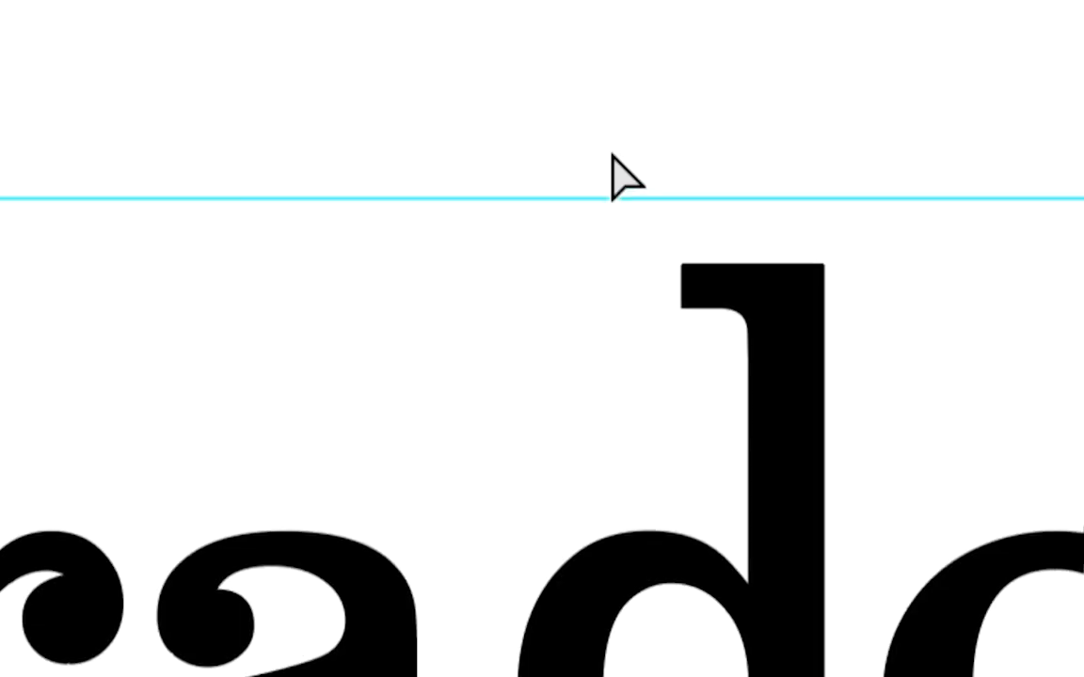
left_click_drag(613, 153, 768, 339)
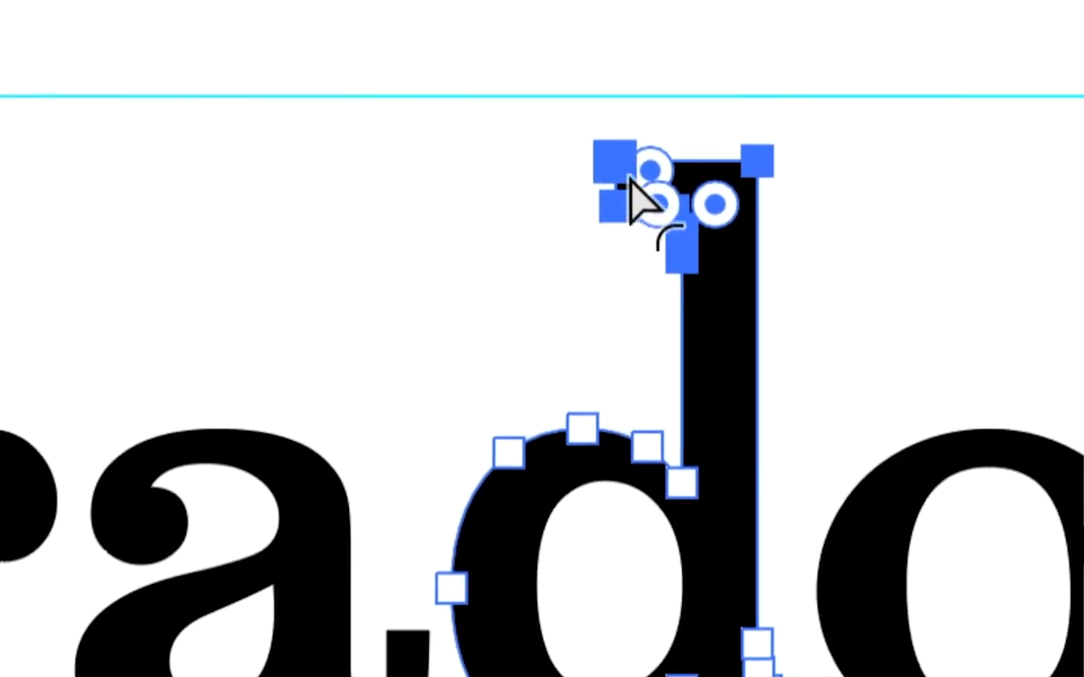
left_click_drag(636, 199, 637, 226)
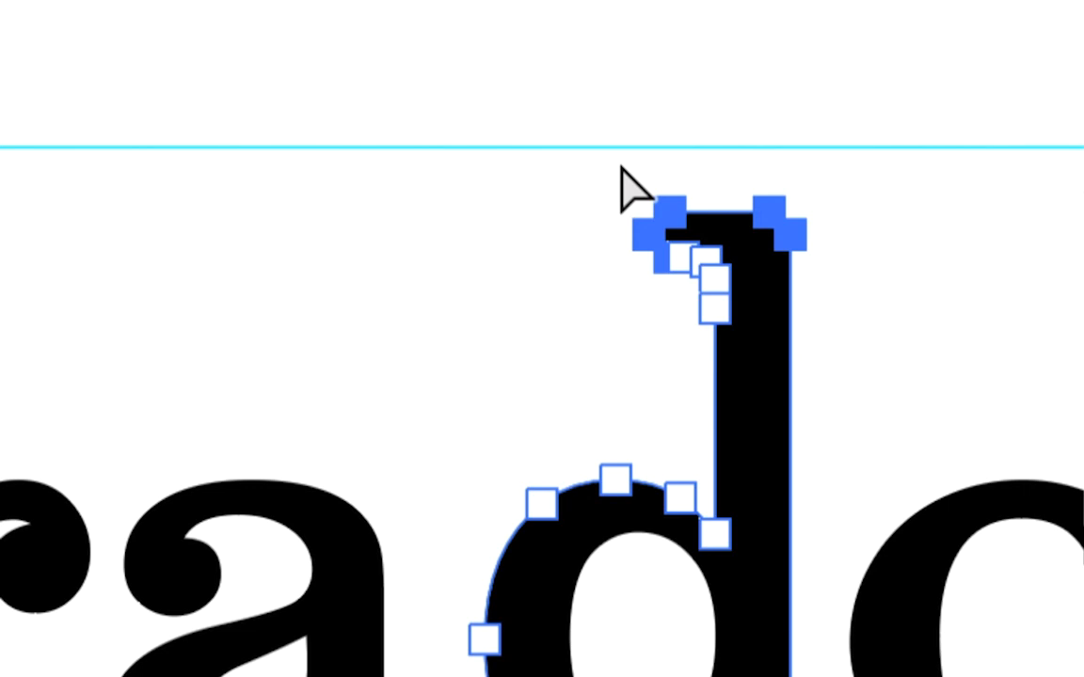
left_click(622, 171)
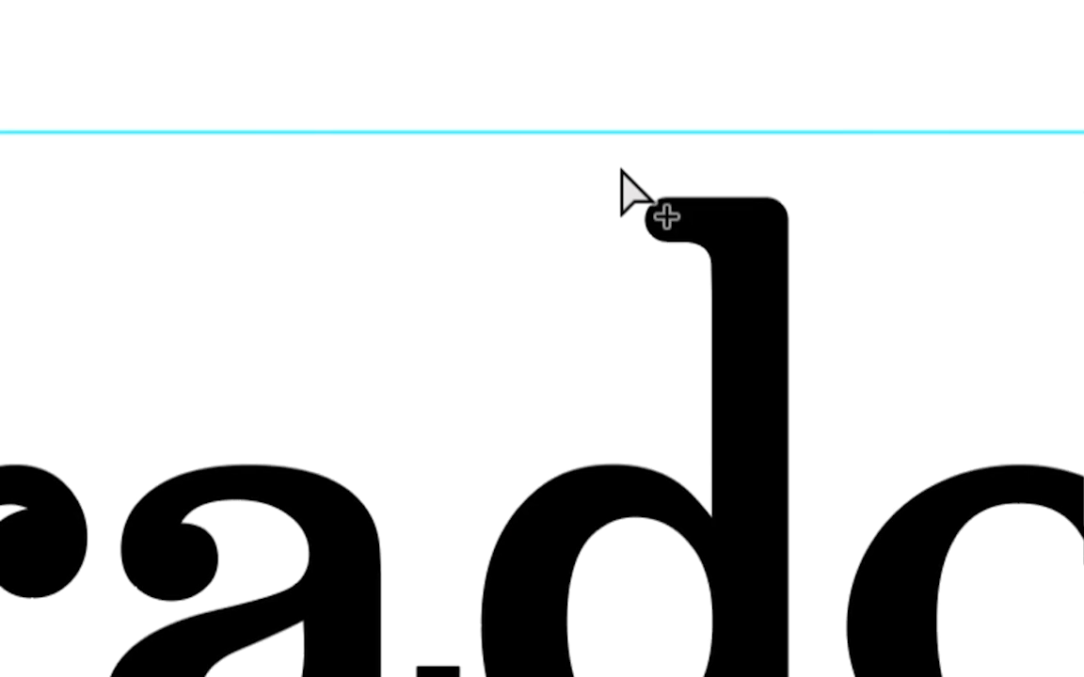
key("ctrl+z")
key("ctrl+z")
Select only the upper anchor points of the d and move them straight up until its top edge meets the guide.
left_click_drag(602, 166, 798, 323)
left_click_drag(658, 205, 661, 204)
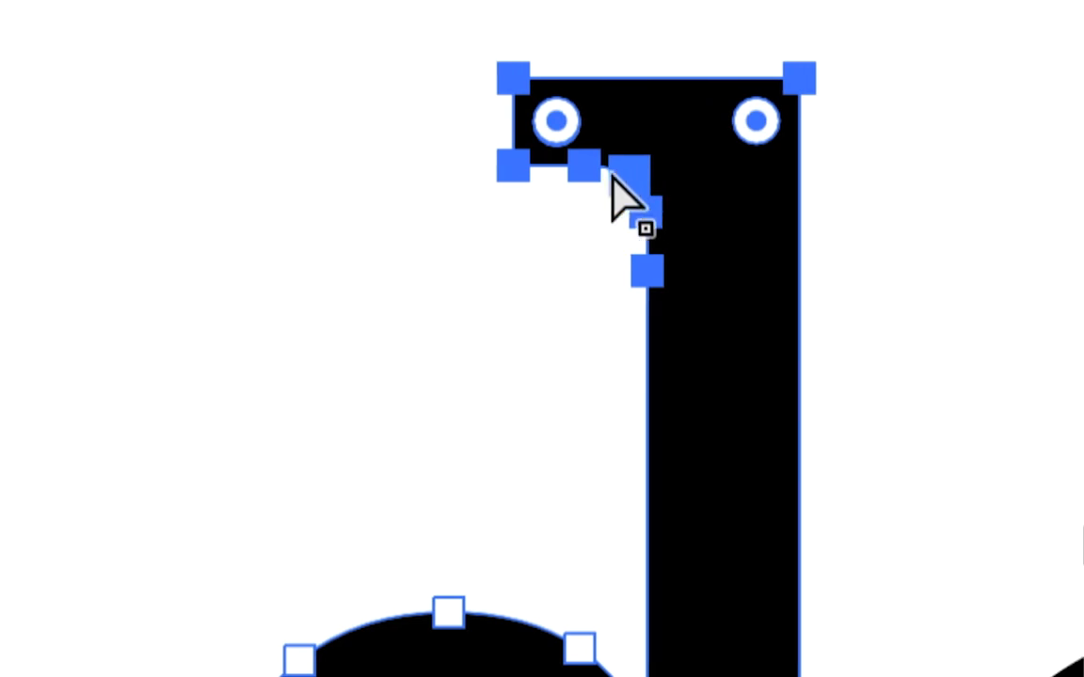
left_click_drag(613, 175, 569, 168)
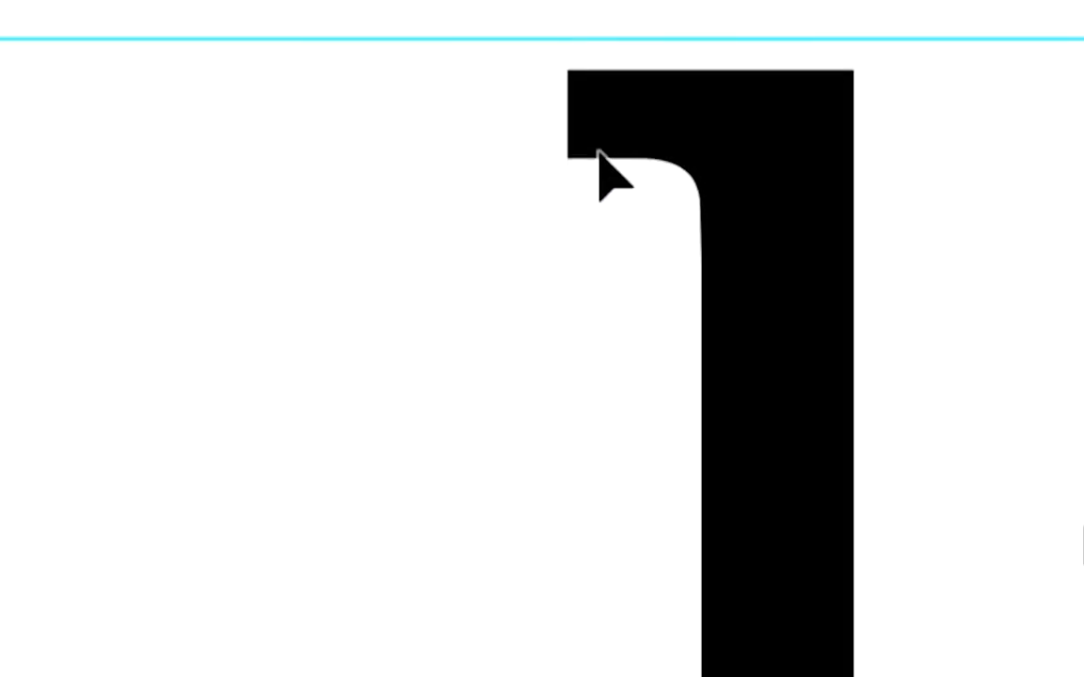
left_click_drag(605, 145, 605, 144)
scroll(602, 162, "down", 2)
left_click(600, 168)
scroll(600, 167, "down", 5)
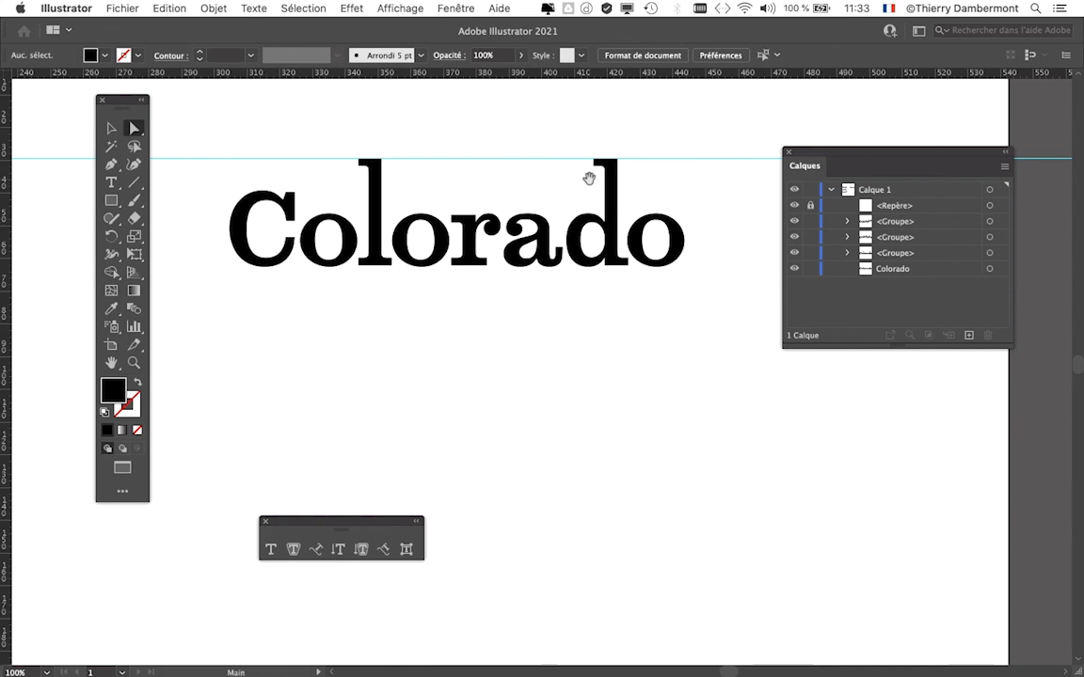
Reposition the Calques panel beside the word Colorado so that it does not cover any letters.
left_click_drag(804, 155, 837, 142)
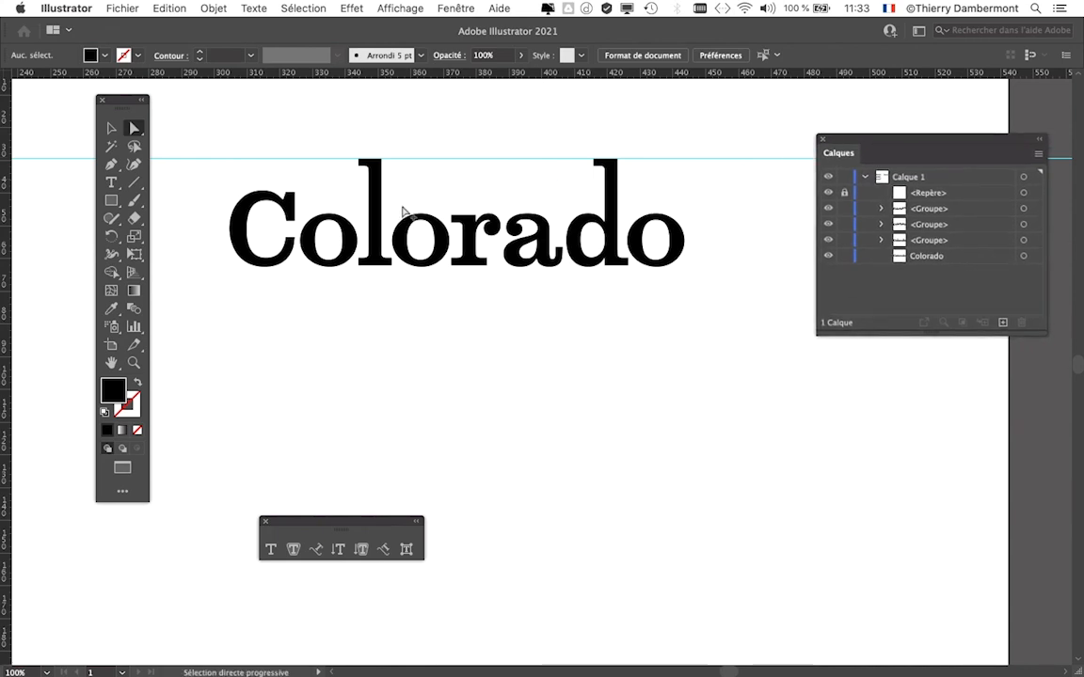
scroll(402, 211, "up", 1)
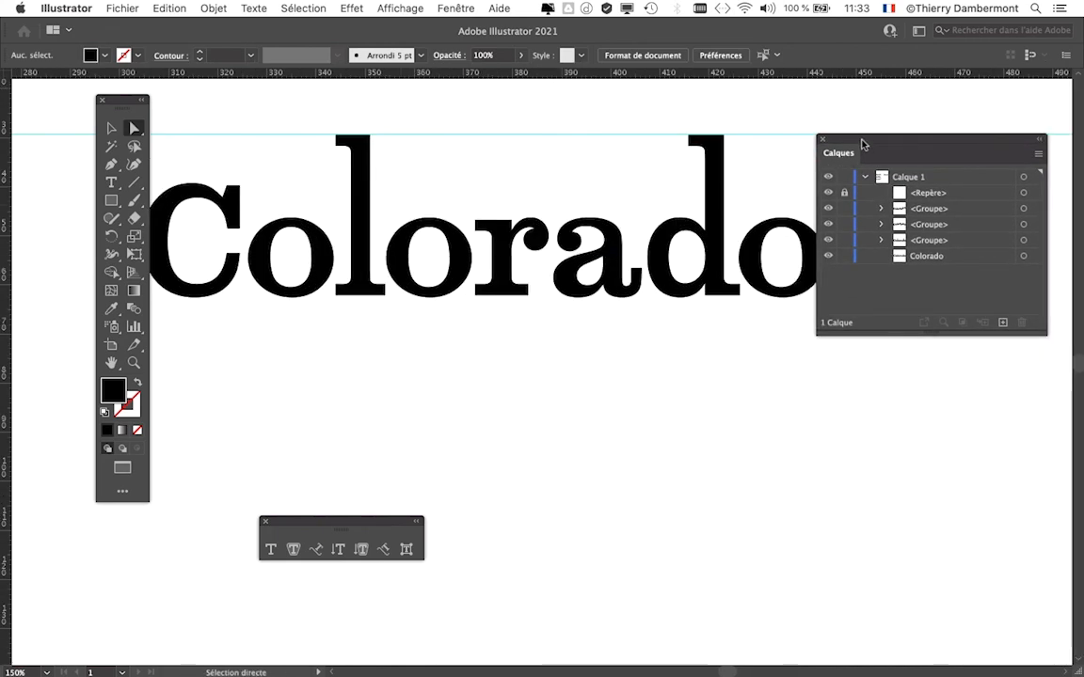
left_click_drag(907, 144, 857, 175)
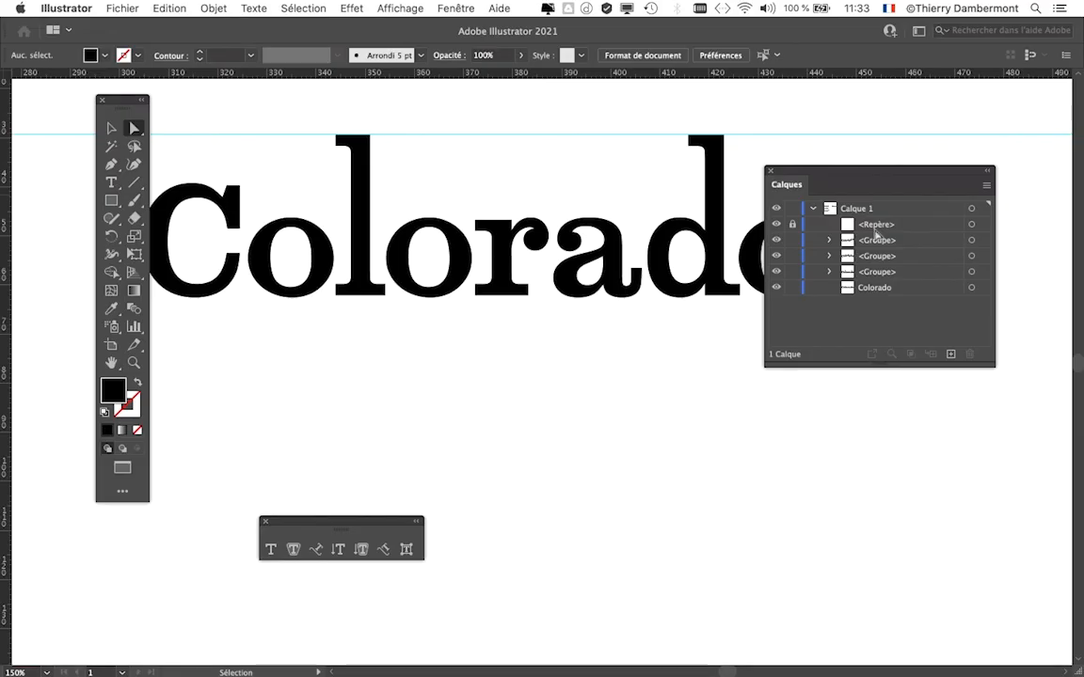
left_click_drag(807, 181, 894, 244)
scroll(591, 295, "down", 1)
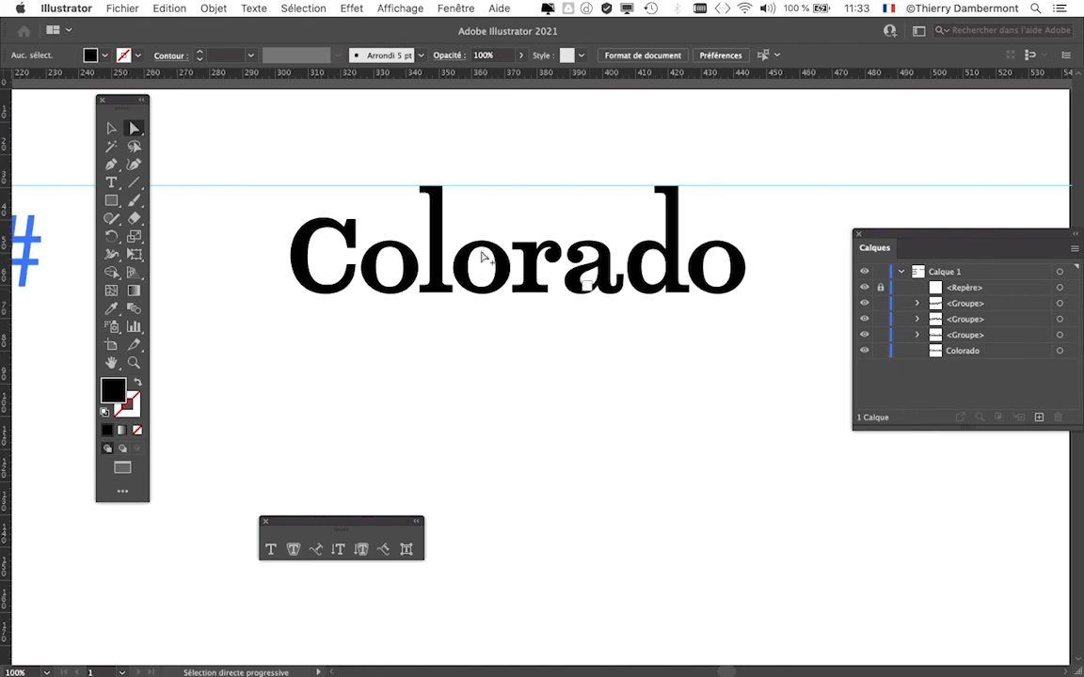